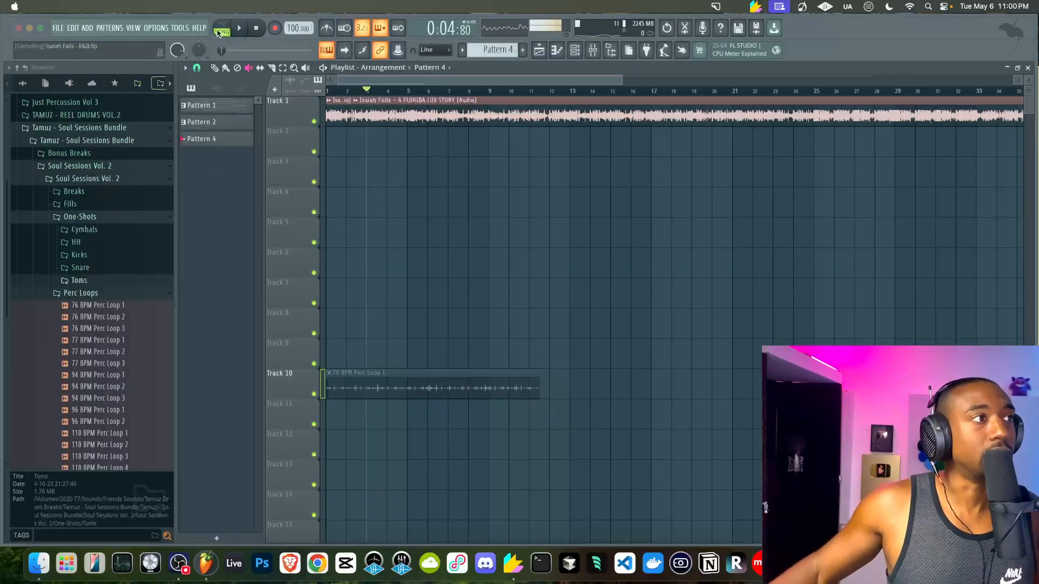
Bring FL Studio to the front and briefly play the arrangement
{"action": "left_click", "coordinate": [385, 261]}
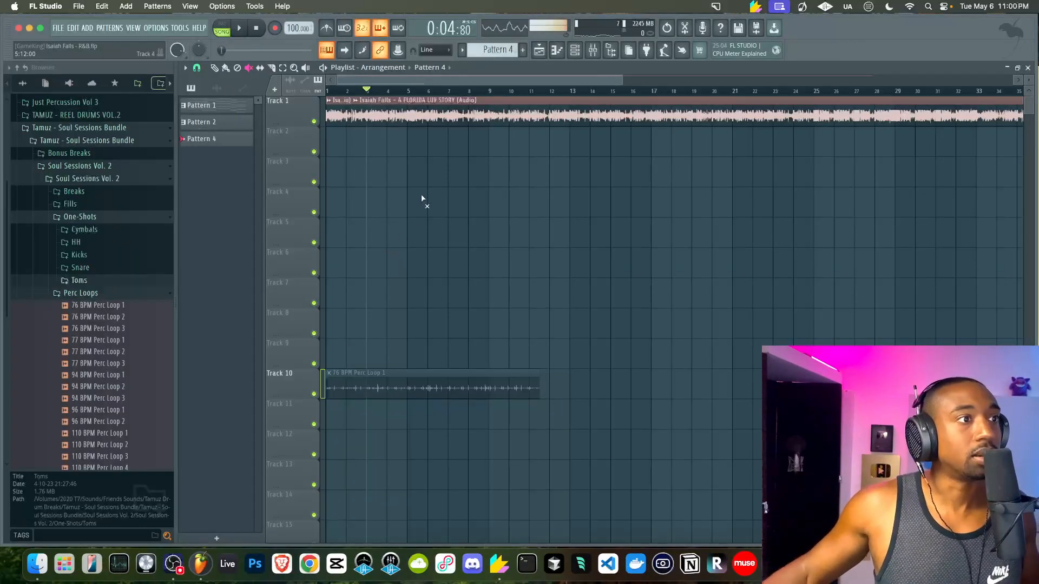
{"action": "scroll", "coordinate": [414, 195], "scroll_direction": "up", "scroll_amount": 2}
{"action": "scroll", "coordinate": [523, 162], "scroll_direction": "down", "scroll_amount": 2}
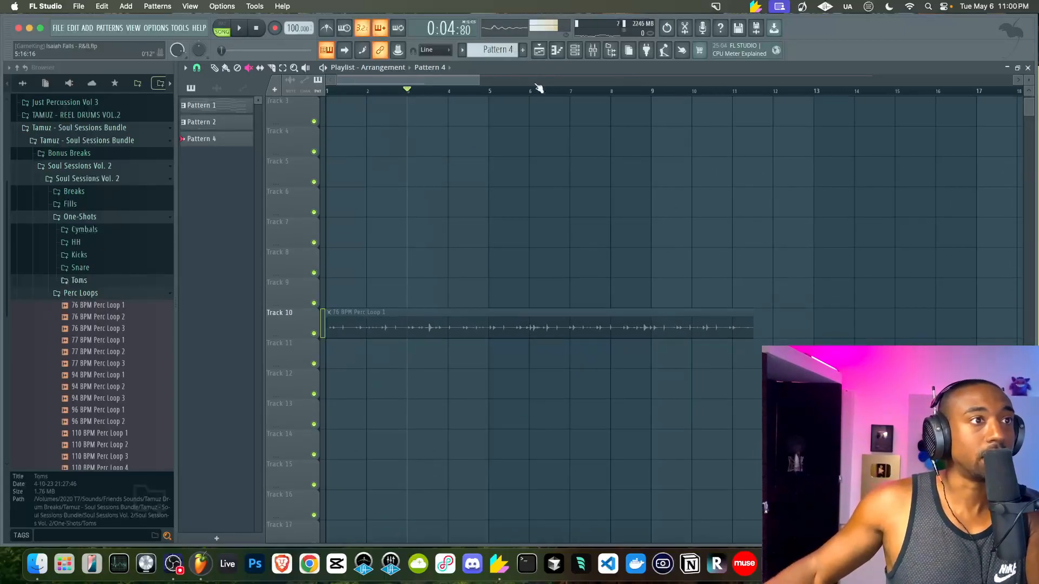
{"action": "scroll", "coordinate": [524, 159], "scroll_direction": "up", "scroll_amount": 2}
{"action": "key", "text": "space"}
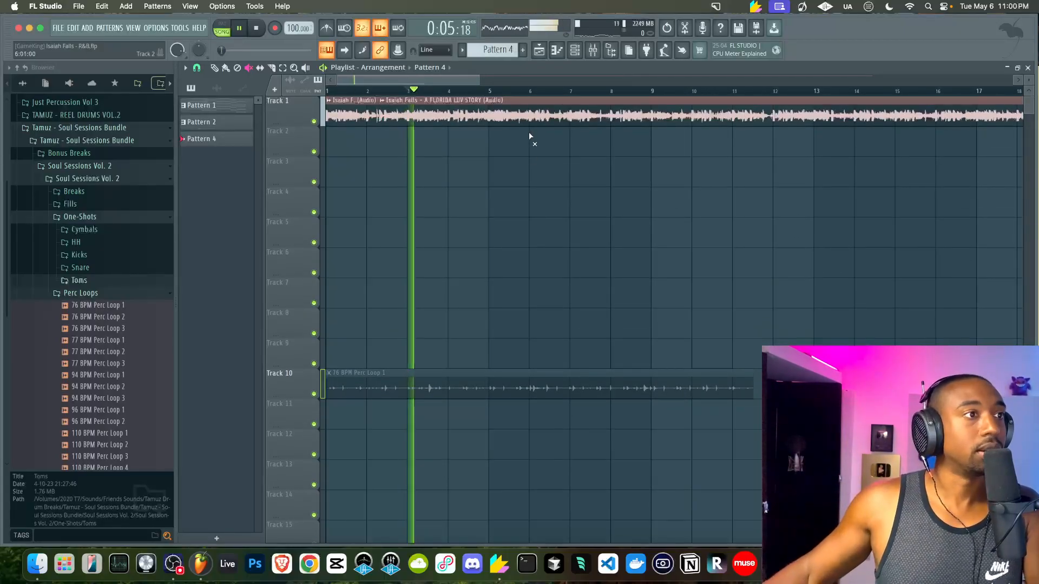
{"action": "key", "text": "space"}
Record played notes into Scaler 2's Detect to identify the B Major scale, then close Scaler 2
{"action": "left_click", "coordinate": [575, 52]}
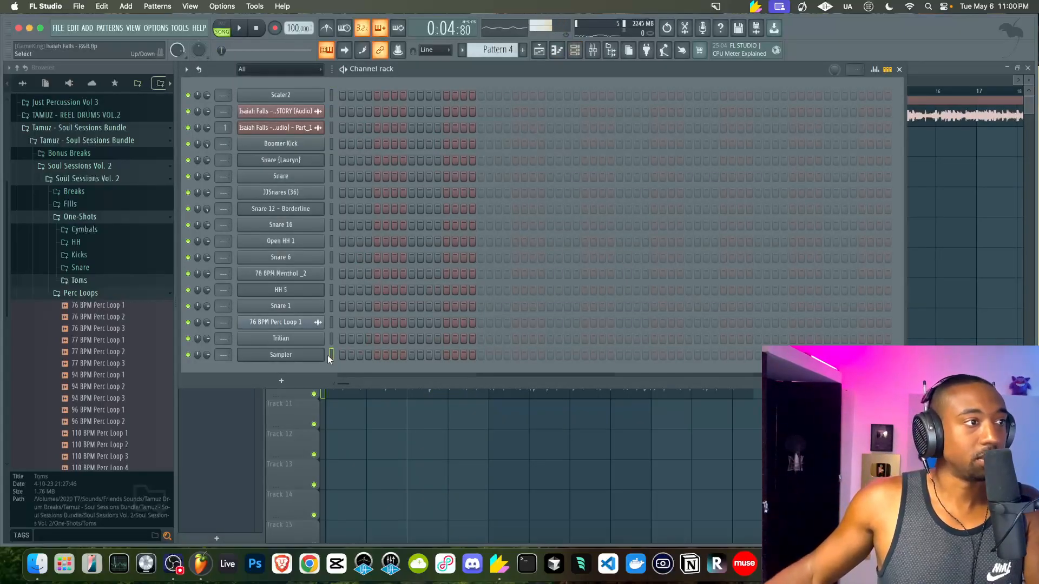
{"action": "left_click", "coordinate": [301, 95]}
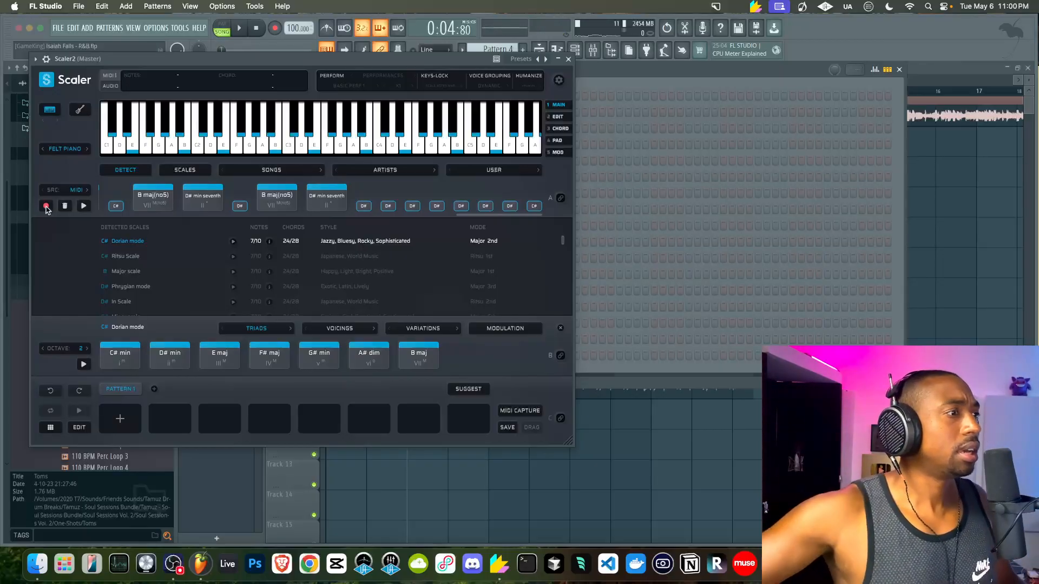
{"action": "left_click", "coordinate": [46, 206]}
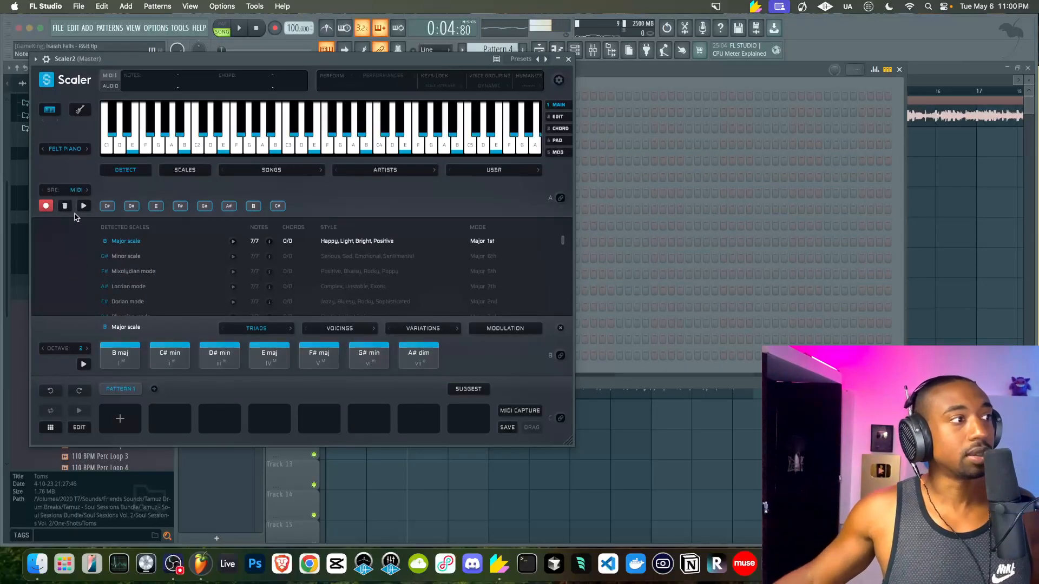
{"action": "left_click", "coordinate": [48, 205]}
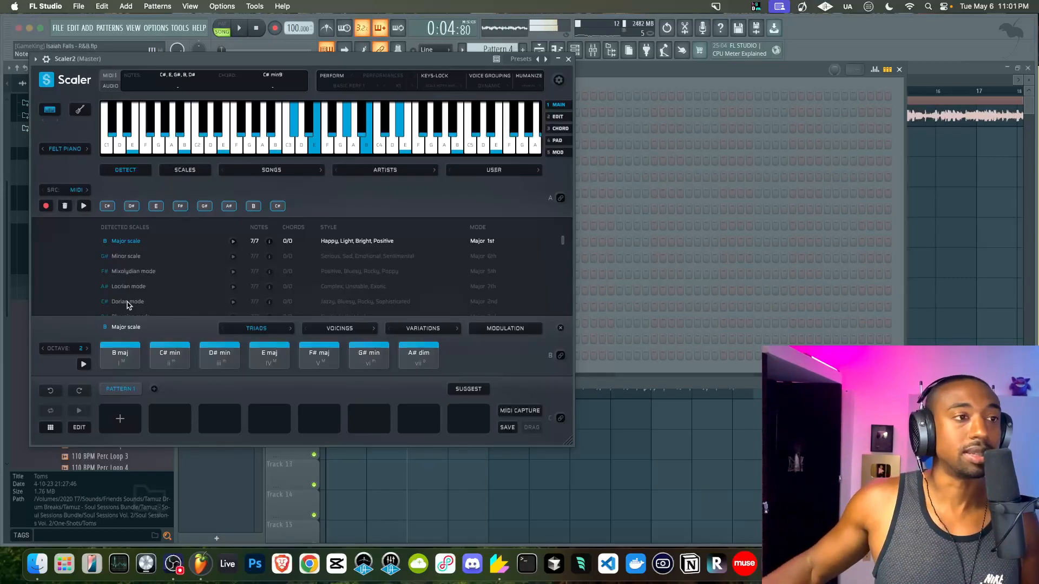
{"action": "left_click", "coordinate": [568, 60]}
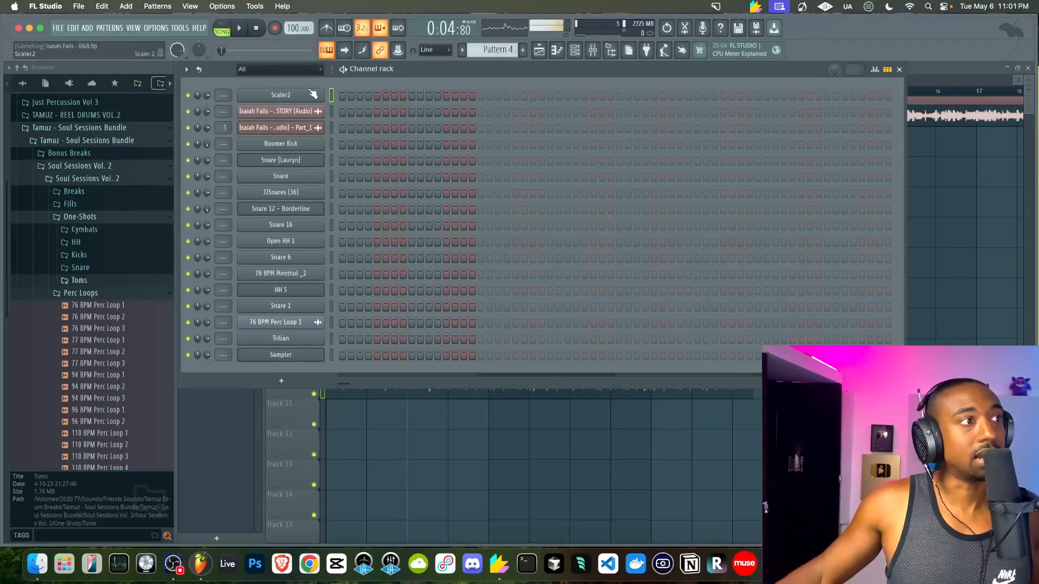
Select the Sampler channel, open the Mixer, and use Chordwatch to identify chords like Db min9 and B maj9
{"action": "left_click", "coordinate": [333, 355]}
{"action": "left_click", "coordinate": [594, 51]}
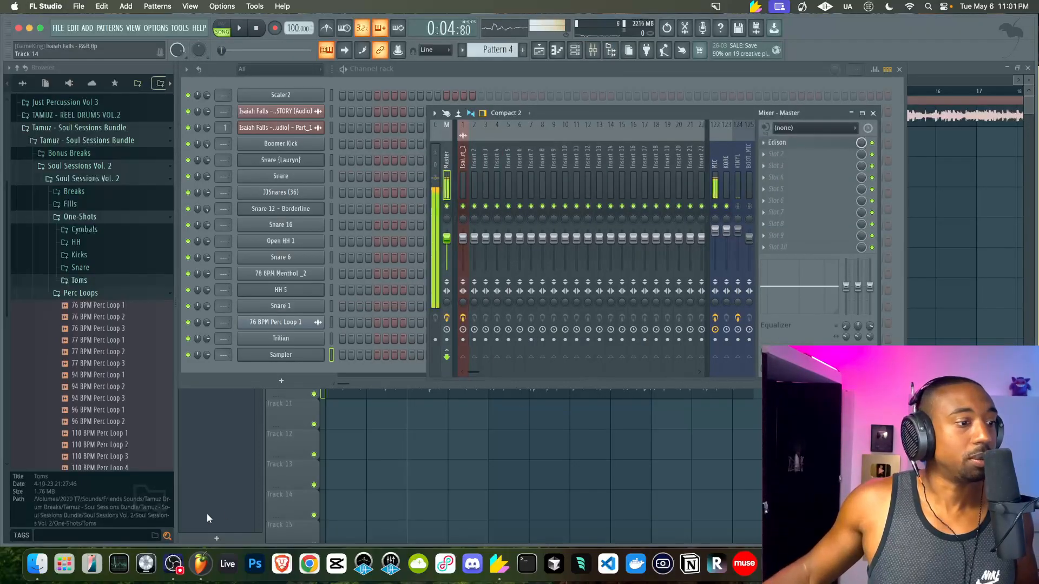
{"action": "left_click", "coordinate": [499, 563]}
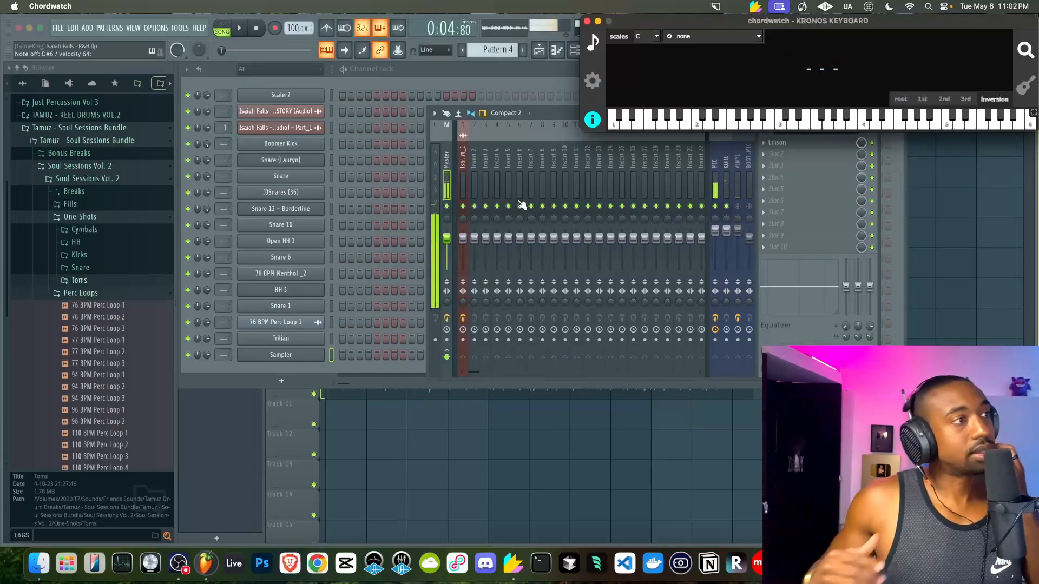
{"action": "left_click", "coordinate": [439, 416]}
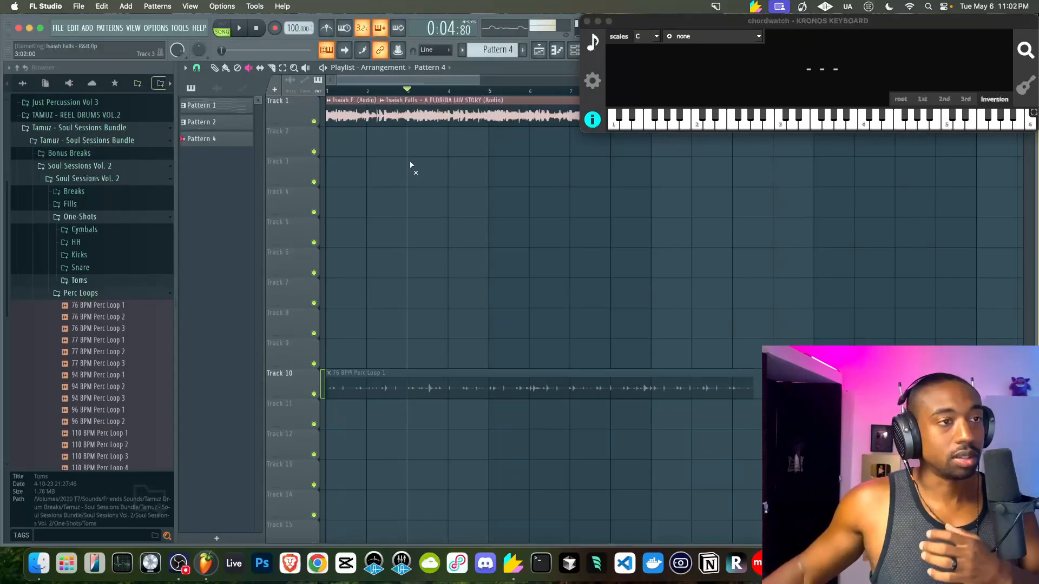
Minimize the Chordwatch window while briefly playing the arrangement
{"action": "key", "text": "space"}
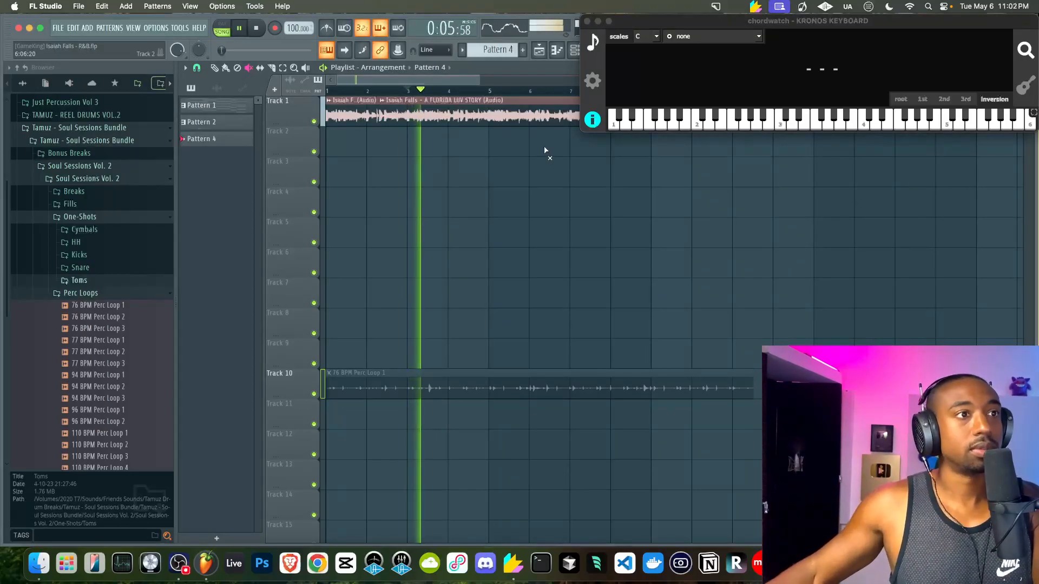
{"action": "left_click", "coordinate": [598, 21]}
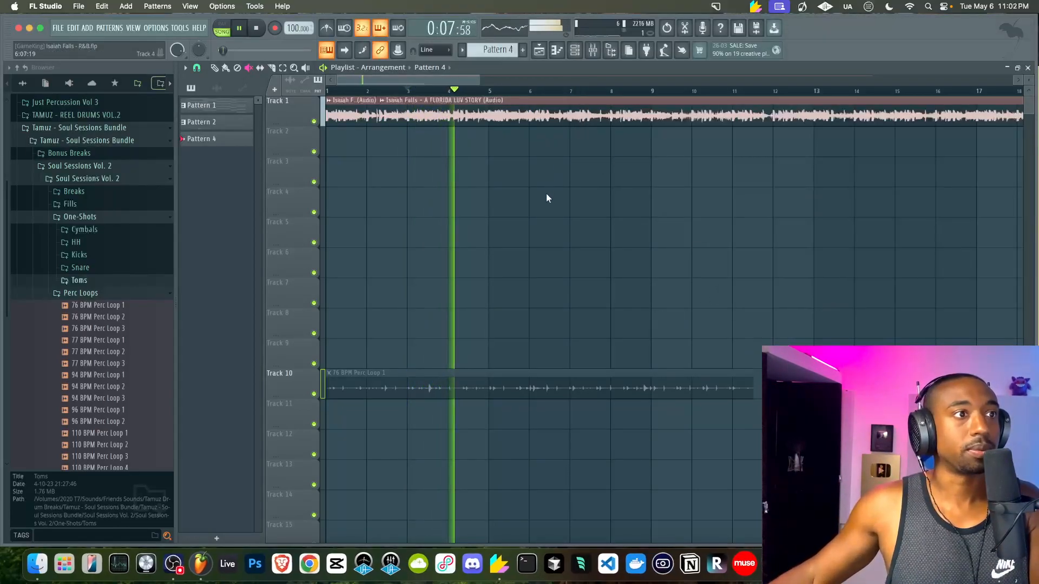
{"action": "key", "text": "space"}
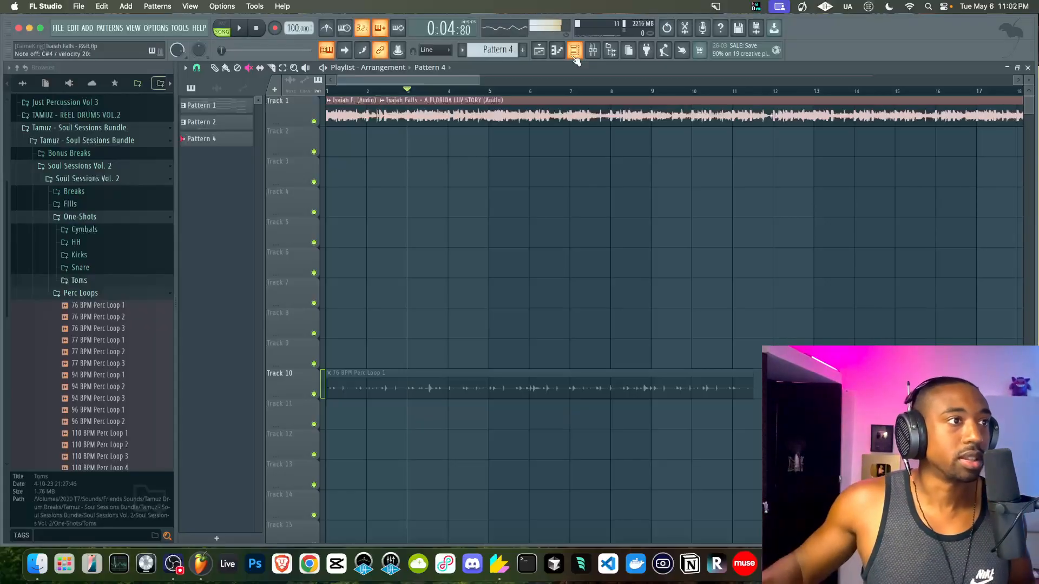
Audition the Boomer Kick sound and briefly preview the arrangement
{"action": "left_click", "coordinate": [574, 56]}
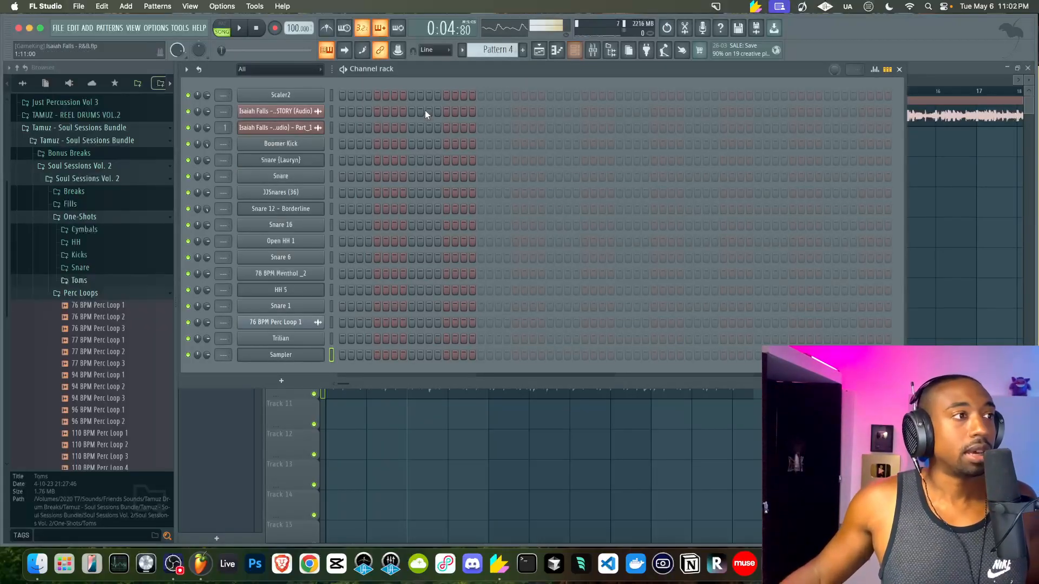
{"action": "left_click", "coordinate": [332, 144]}
{"action": "key", "text": "z"}
{"action": "key", "text": "z"}
{"action": "key", "text": "z"}
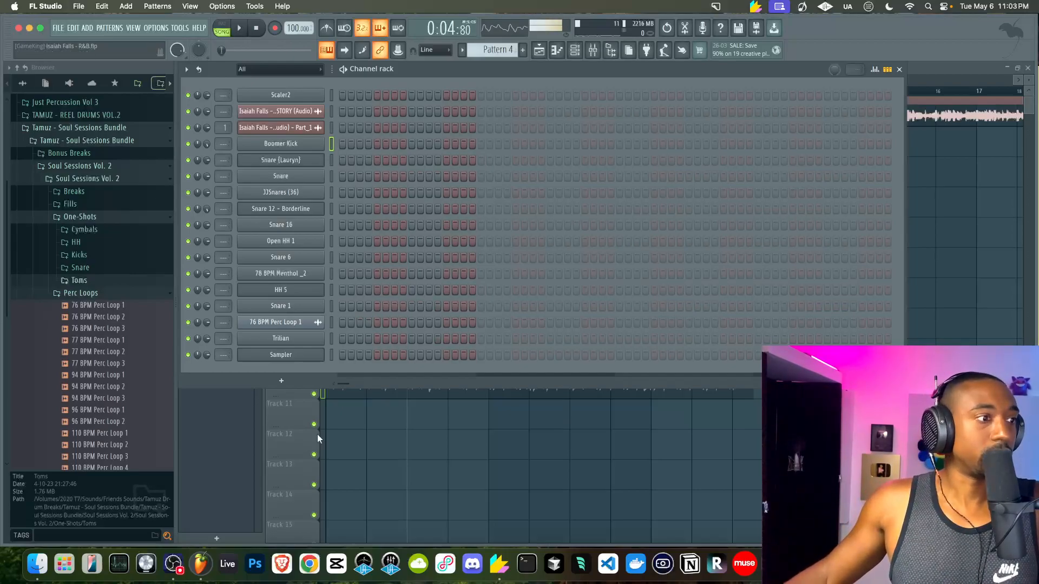
{"action": "key", "text": "F6"}
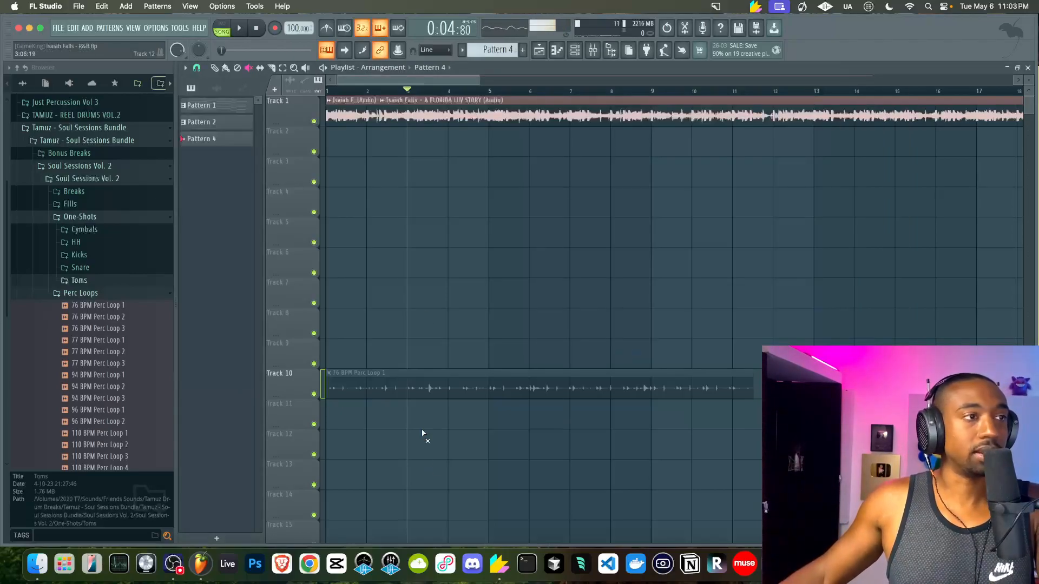
{"action": "key", "text": "space"}
{"action": "key", "text": "space"}
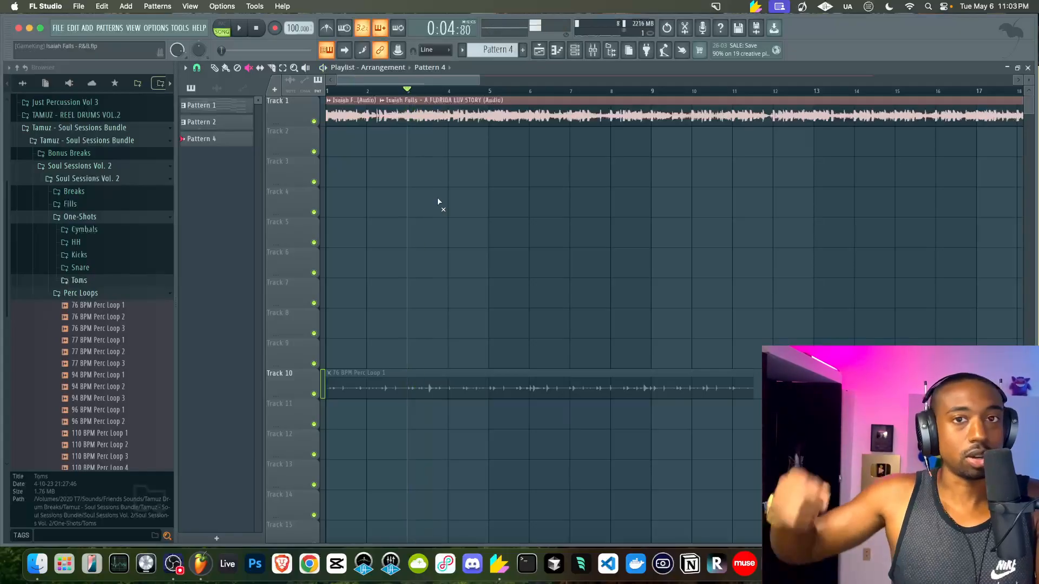
{"action": "key", "text": "space"}
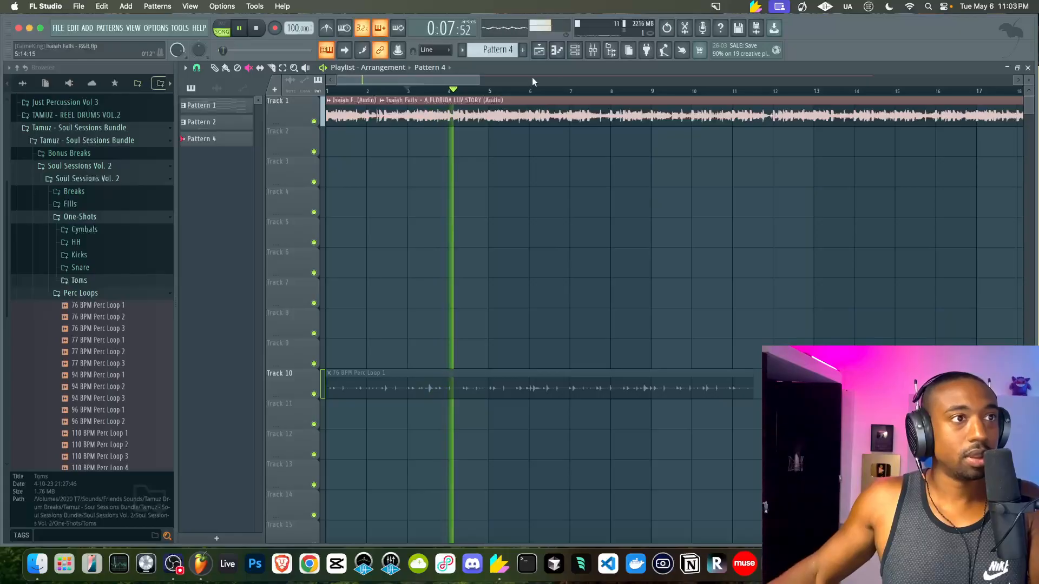
{"action": "key", "text": "space"}
Compare the Snare 1, Snare 6 and Snare sounds, settling on Snare 1
{"action": "left_click", "coordinate": [574, 50]}
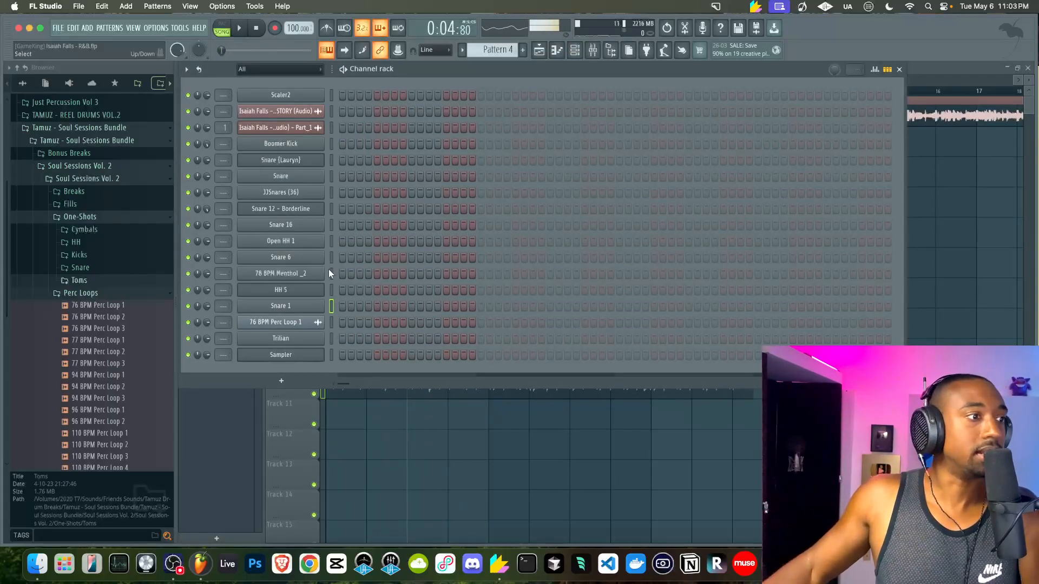
{"action": "left_click", "coordinate": [330, 305]}
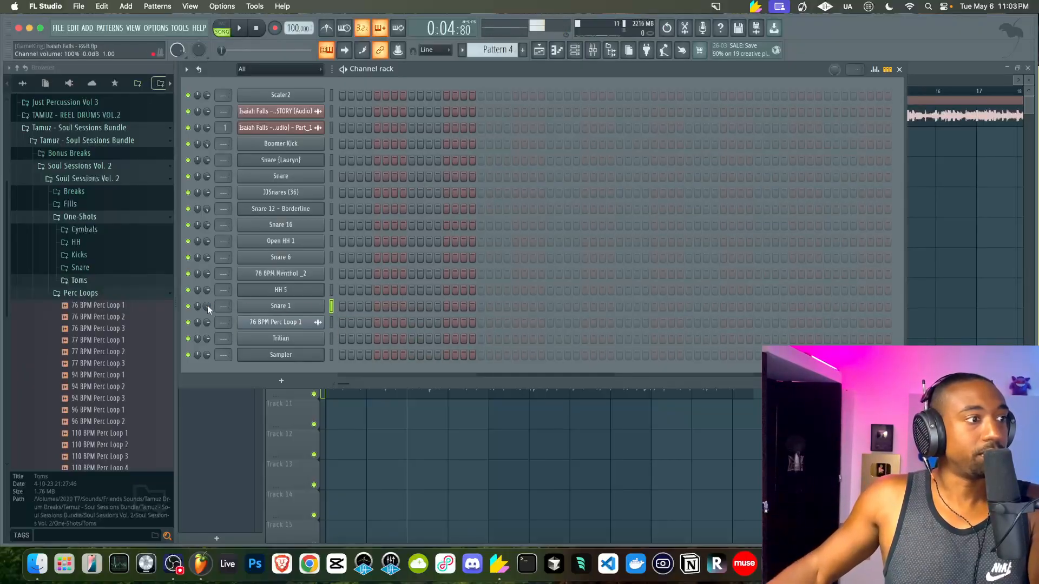
{"action": "key", "text": "z"}
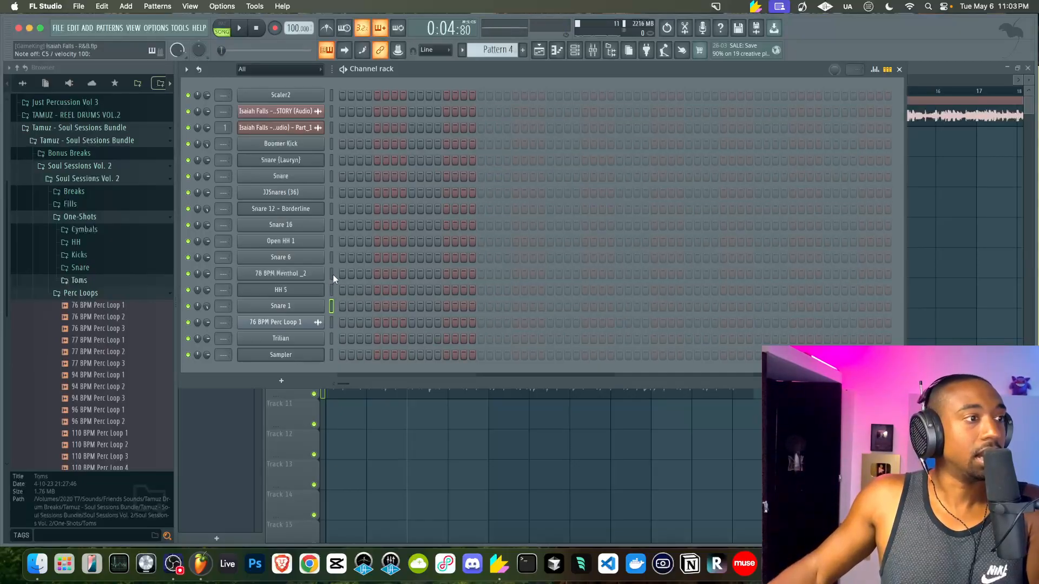
{"action": "left_click", "coordinate": [331, 257]}
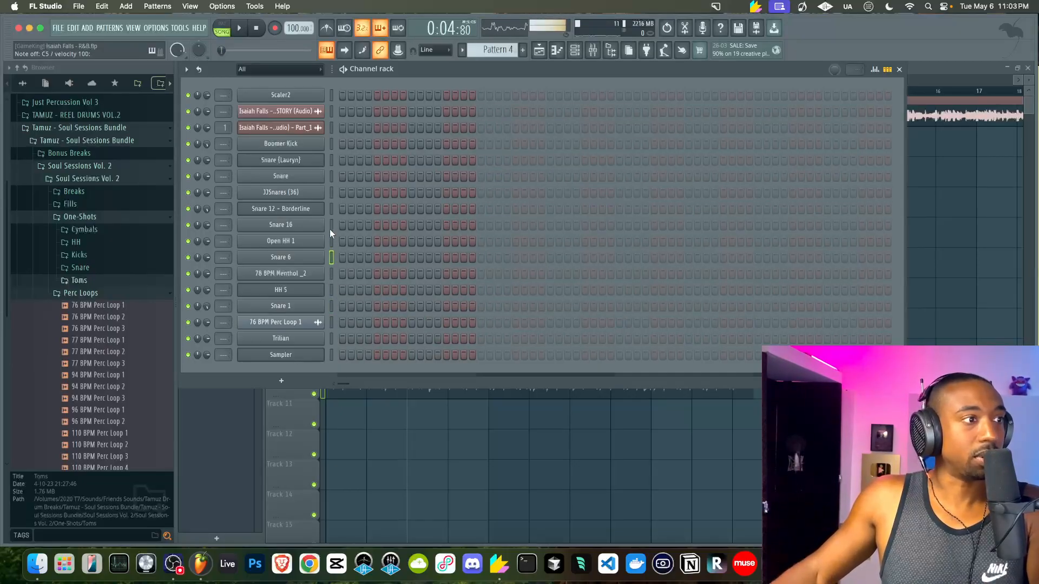
{"action": "left_click", "coordinate": [331, 177]}
{"action": "key", "text": "z"}
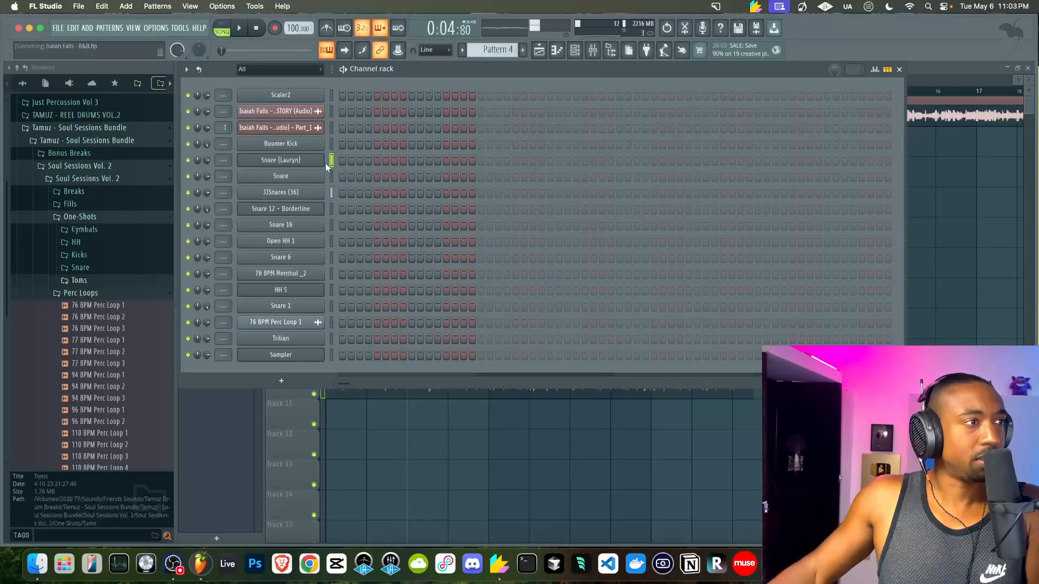
{"action": "left_click", "coordinate": [330, 306]}
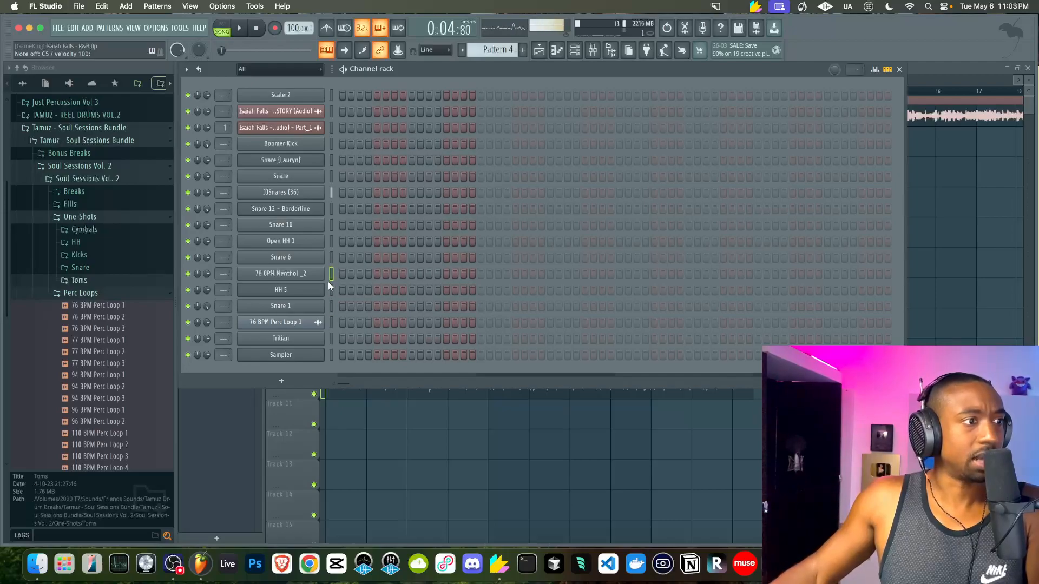
{"action": "left_click", "coordinate": [332, 306]}
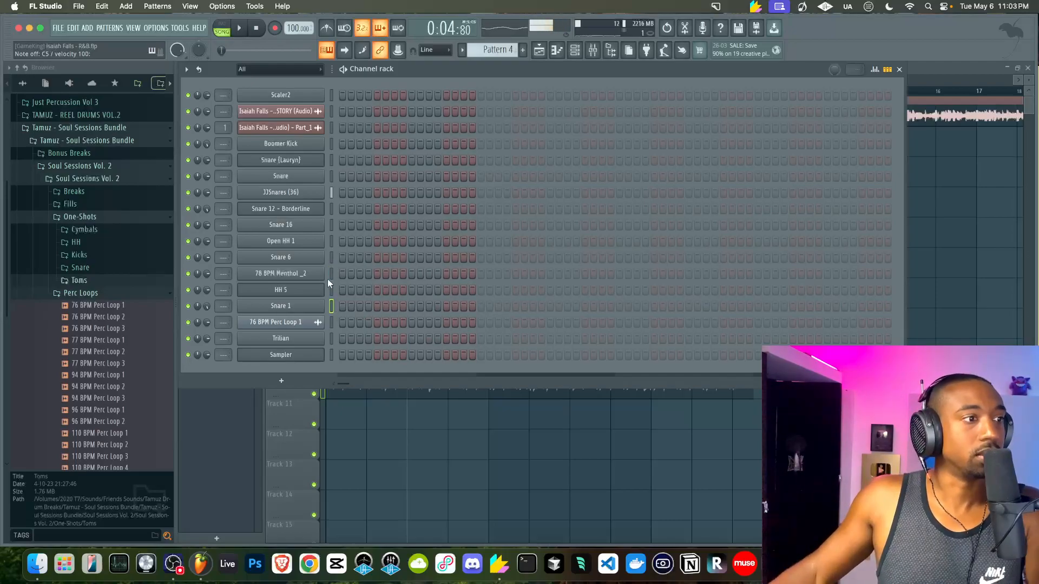
Loop Pattern 4 while reprogramming Boomer Kick steps and adding 78 BPM Menthol _2 and Snare 1 hits
{"action": "key", "text": "l"}
{"action": "key", "text": "space"}
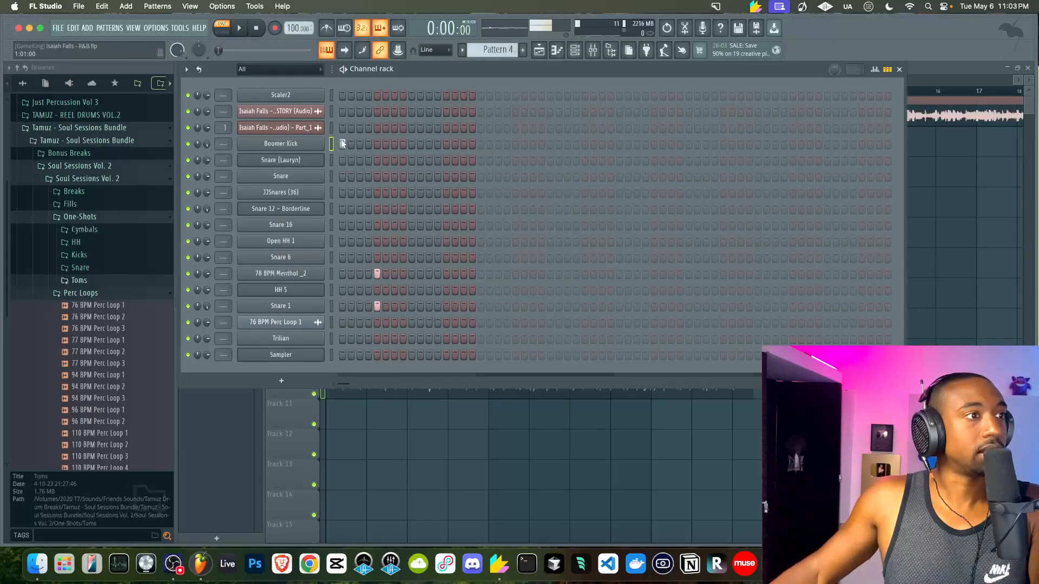
{"action": "left_click", "coordinate": [395, 143]}
{"action": "left_click", "coordinate": [401, 144]}
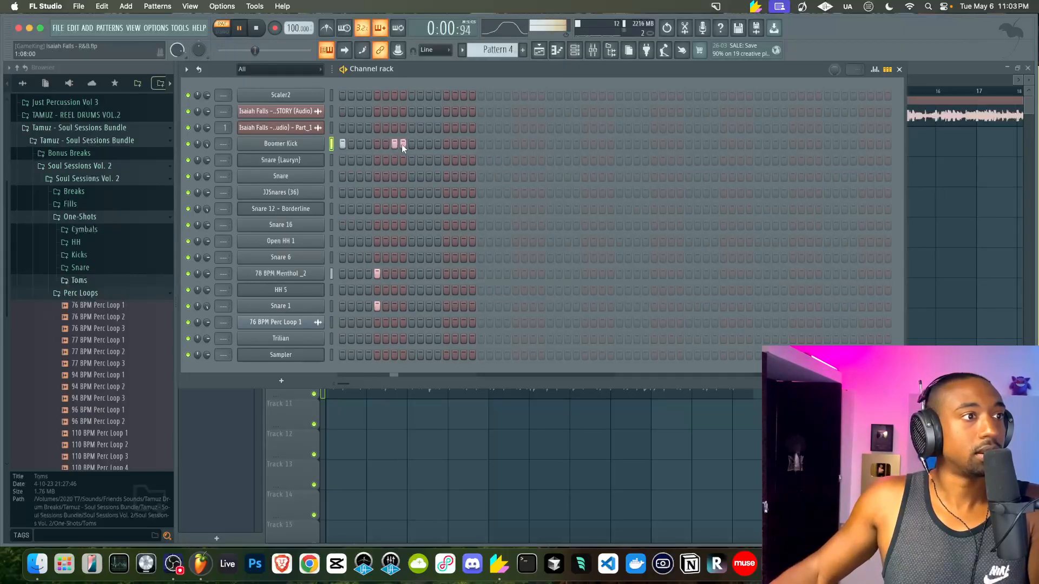
{"action": "left_click", "coordinate": [386, 144]}
{"action": "left_click", "coordinate": [394, 144]}
{"action": "key", "text": "space"}
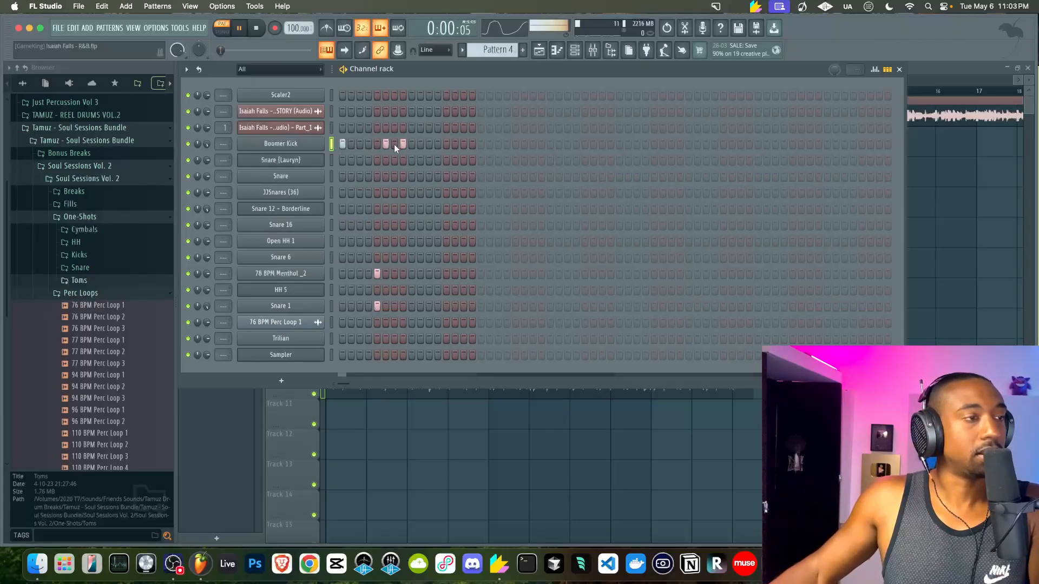
{"action": "left_click", "coordinate": [446, 274]}
{"action": "left_click", "coordinate": [446, 306]}
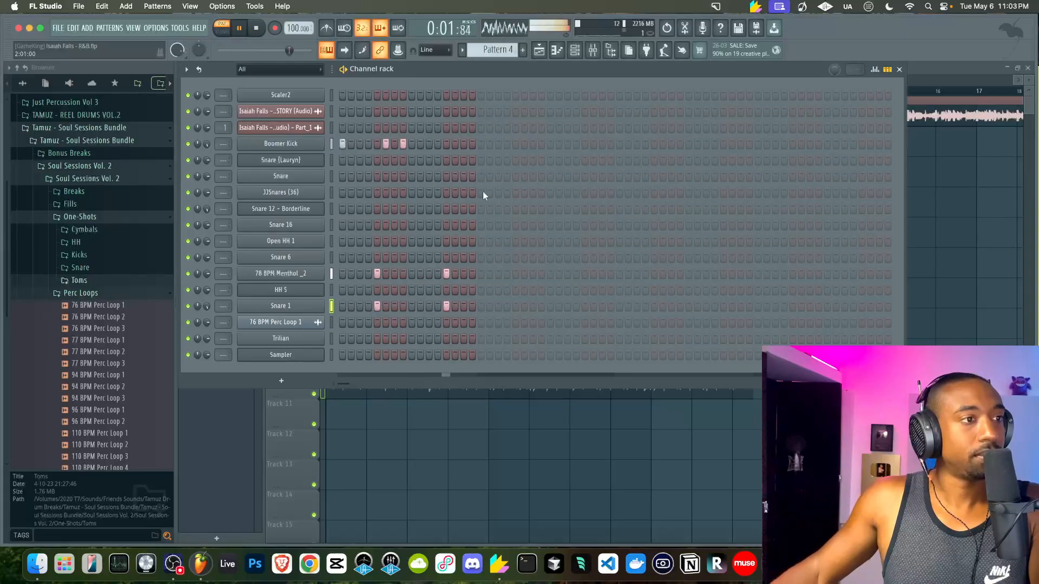
{"action": "key", "text": "space"}
{"action": "key", "text": "F6"}
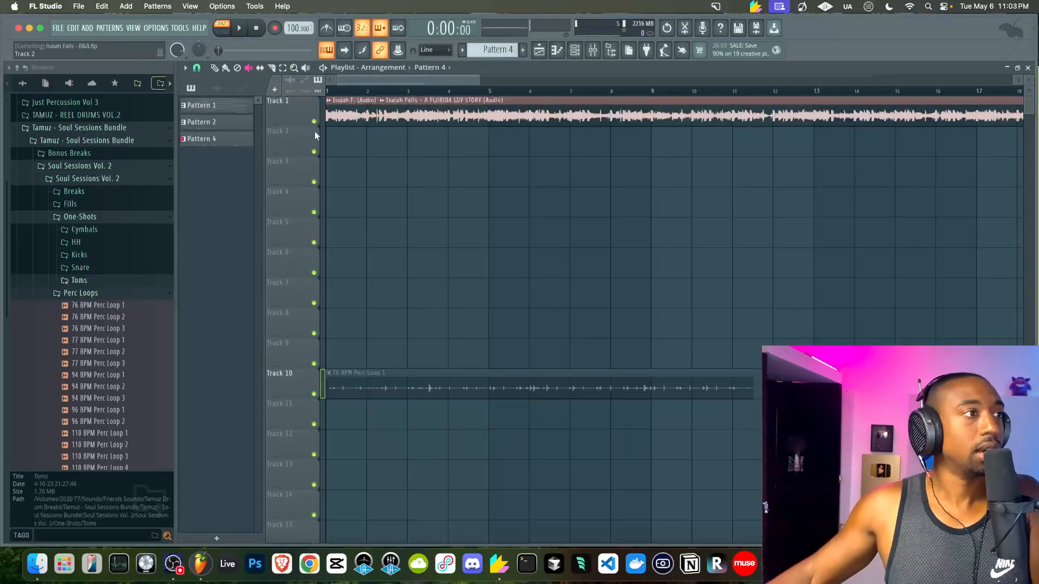
Place Pattern 4 at the start of Track 2 in SONG mode and test it by muting and unmuting clips
{"action": "left_click_drag", "start_coordinate": [196, 139], "coordinate": [334, 153]}
{"action": "left_click", "coordinate": [223, 32]}
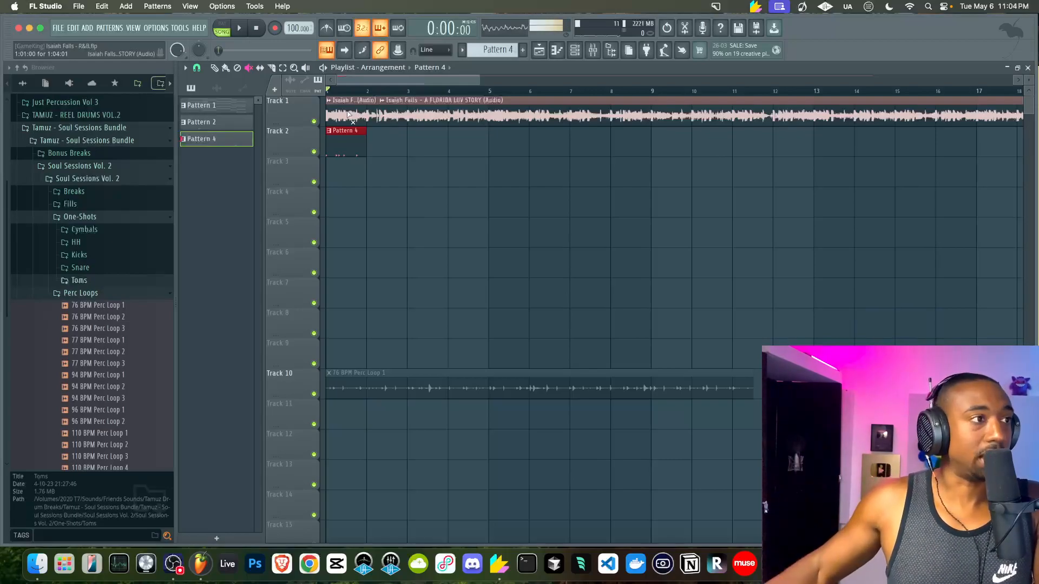
{"action": "left_click", "coordinate": [342, 118]}
{"action": "key", "text": "space"}
{"action": "key", "text": "space"}
{"action": "left_click", "coordinate": [342, 117]}
{"action": "left_click", "coordinate": [354, 133]}
{"action": "key", "text": "space"}
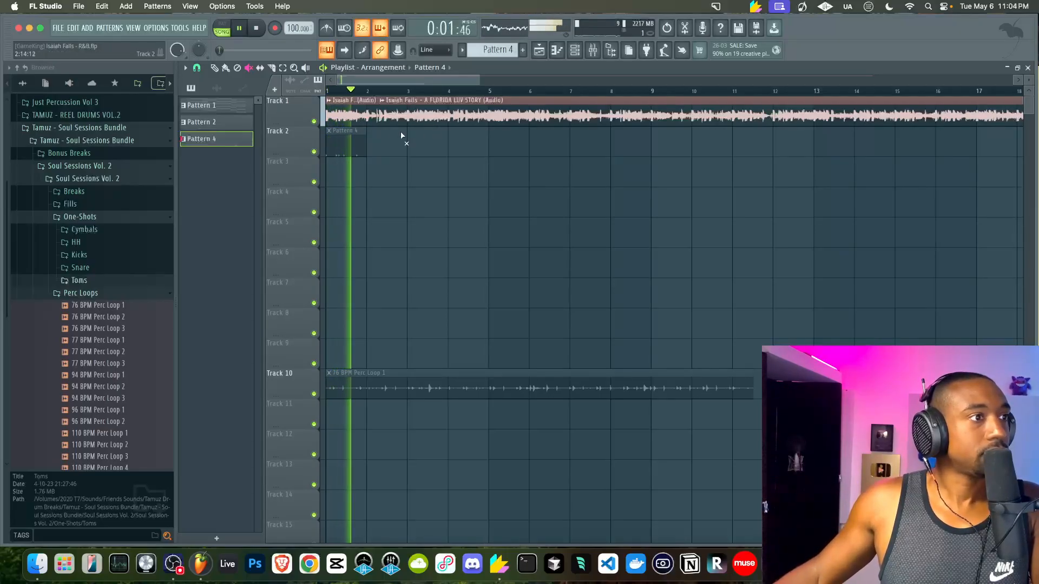
{"action": "key", "text": "space"}
{"action": "left_click", "coordinate": [356, 141]}
{"action": "left_click", "coordinate": [574, 50]}
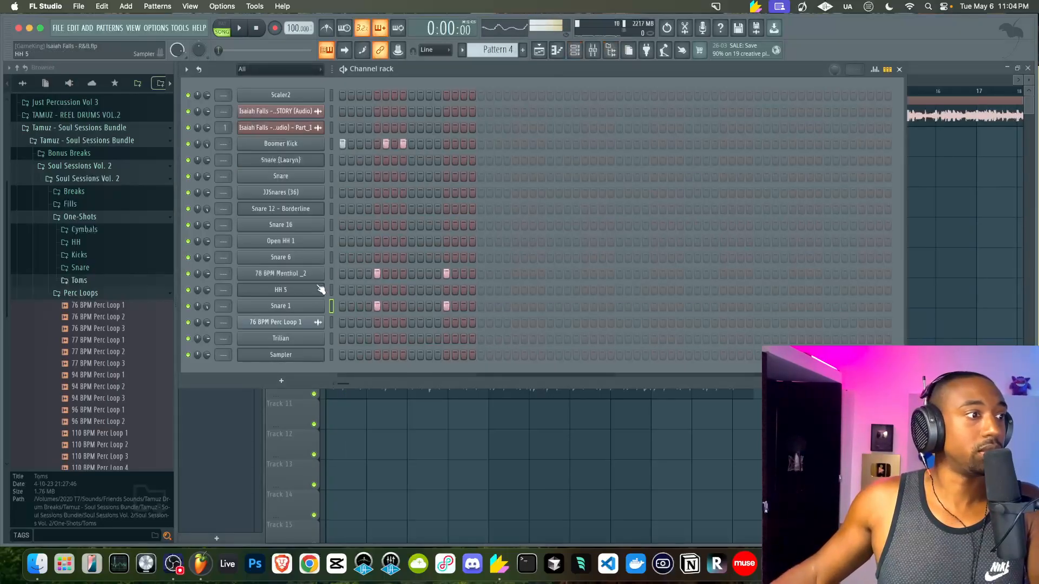
Check the Trilian instrument and Mixer, then switch to a new empty Pattern 5
{"action": "left_click", "coordinate": [307, 340]}
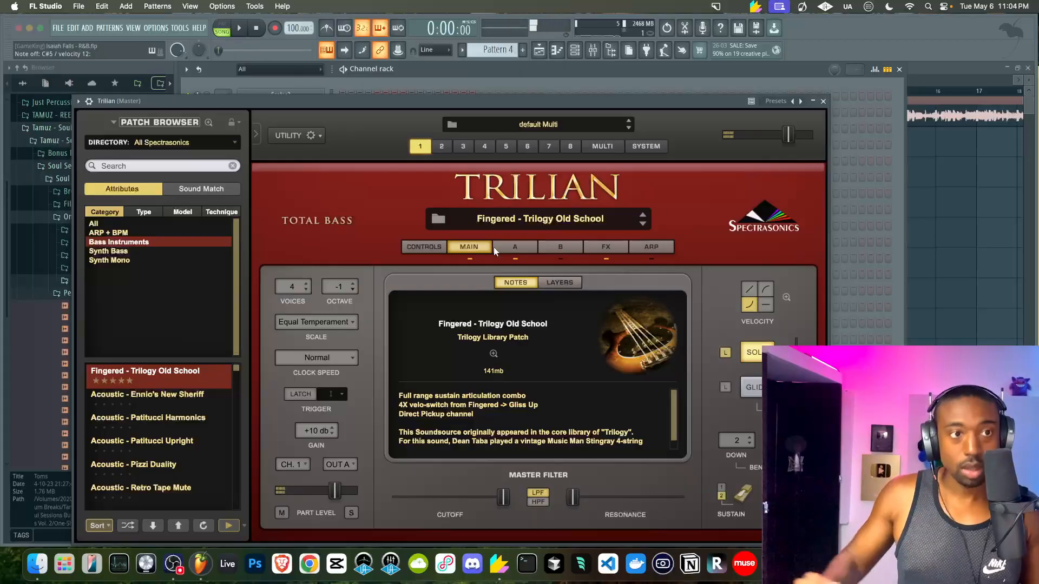
{"action": "left_click", "coordinate": [592, 49]}
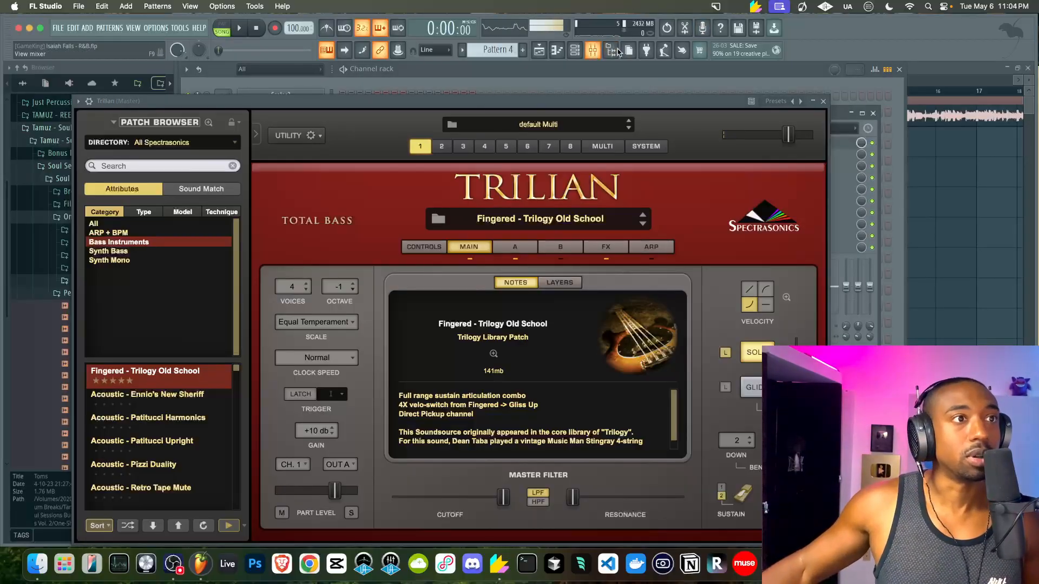
{"action": "left_click", "coordinate": [823, 101]}
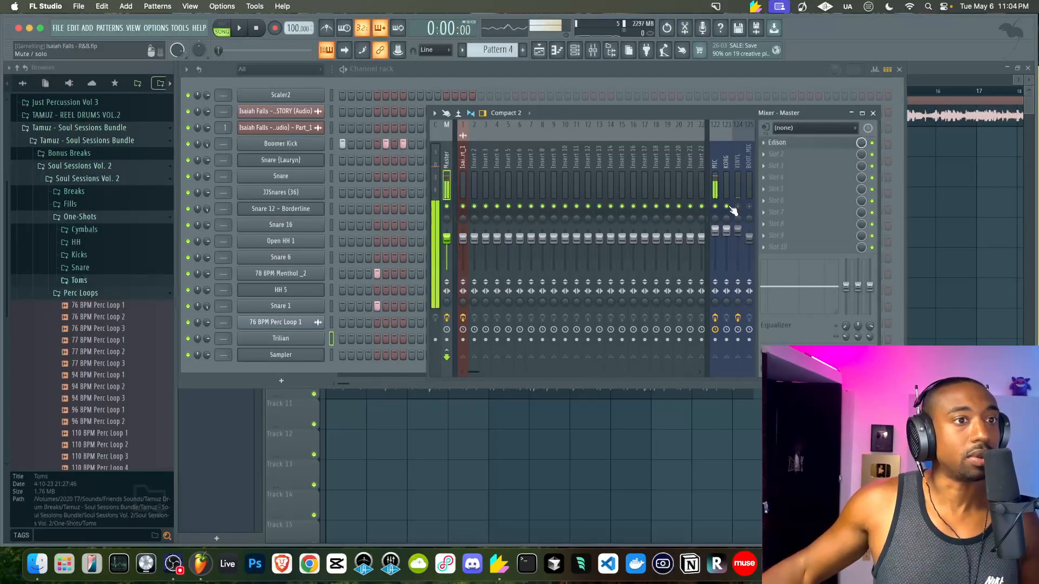
{"action": "left_click", "coordinate": [873, 113]}
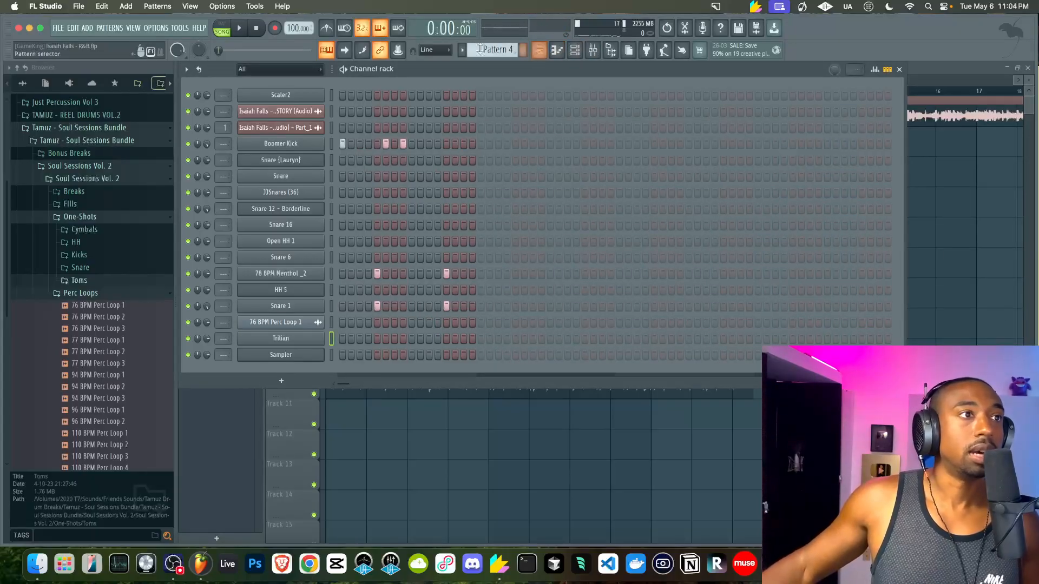
{"action": "left_click_drag", "start_coordinate": [489, 50], "coordinate": [485, 64]}
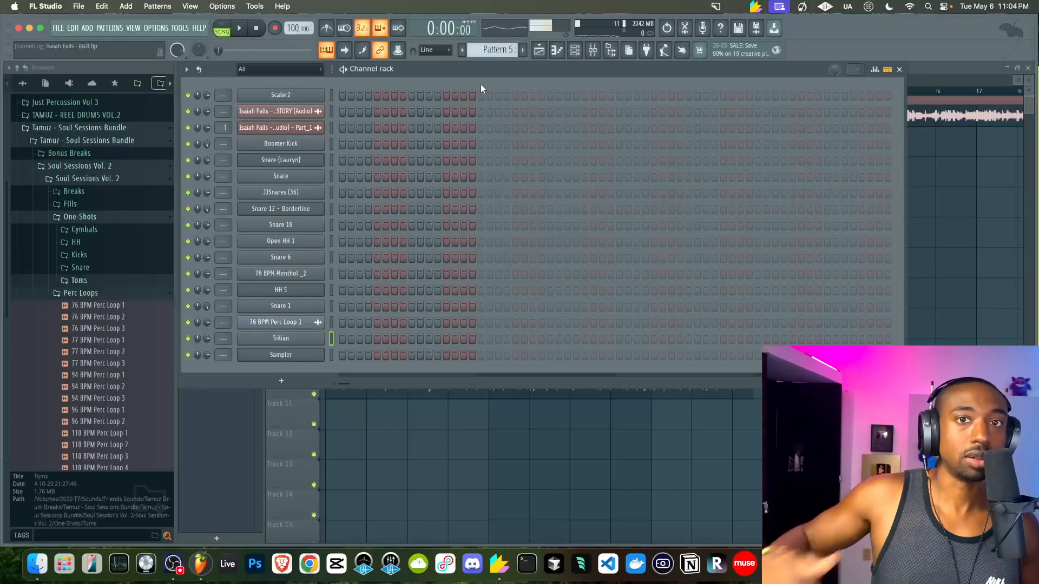
{"action": "key", "text": "F5"}
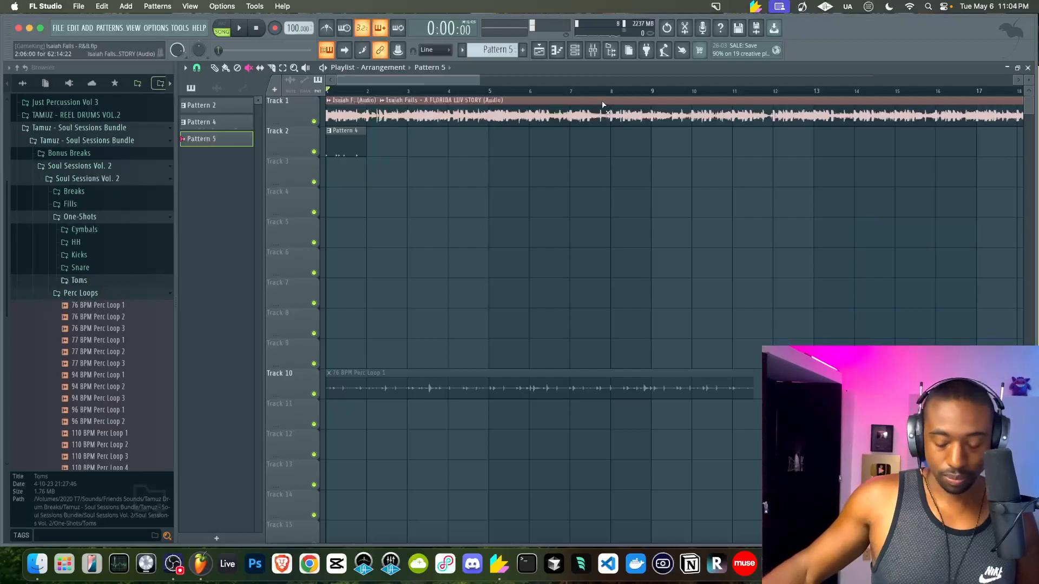
Mute the Pattern 4 clip on Track 2 and play the song to hear the arrangement without it
{"action": "left_click", "coordinate": [328, 130]}
{"action": "key", "text": "space"}
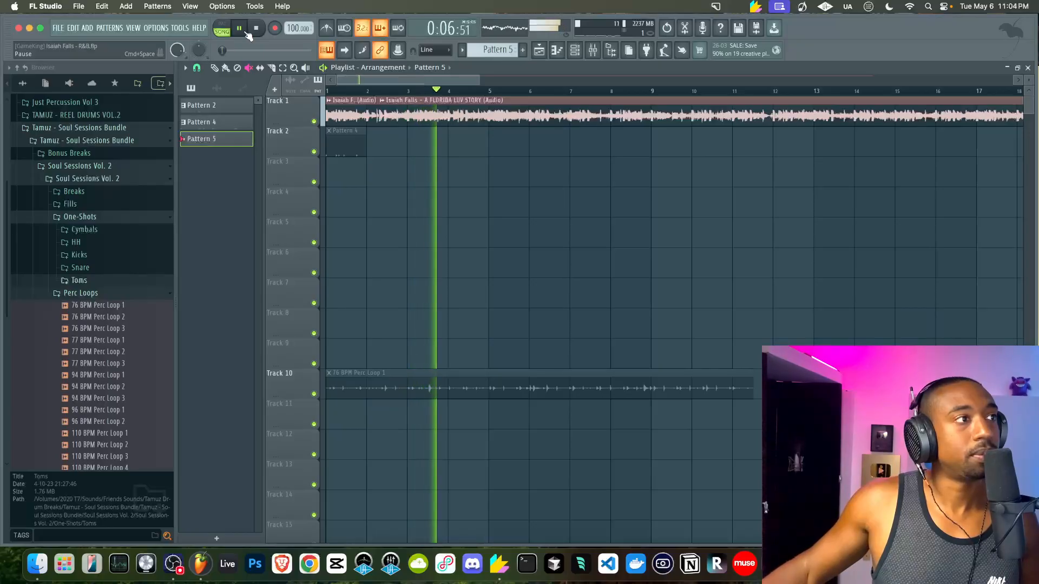
{"action": "key", "text": "space"}
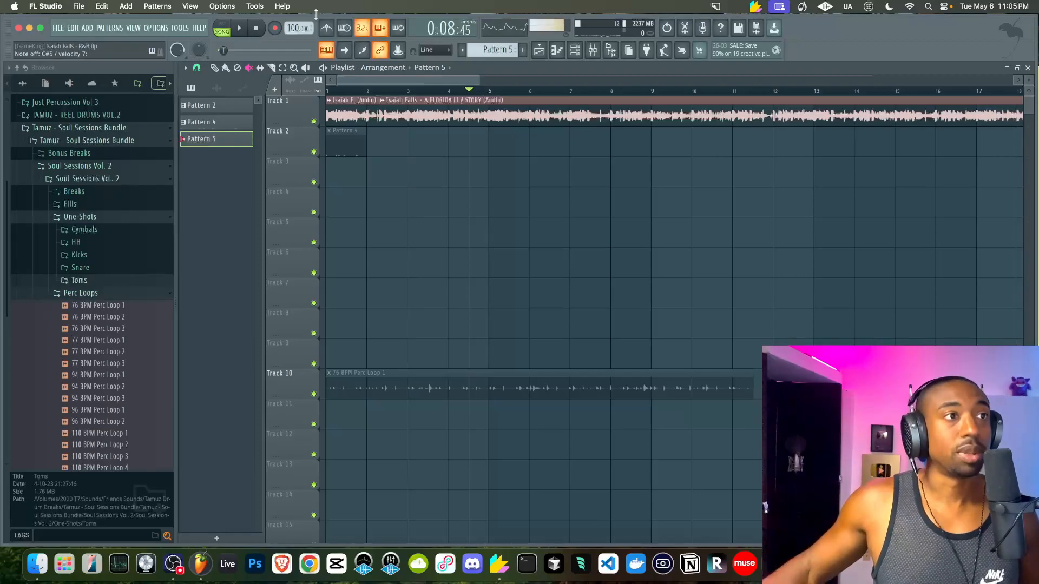
{"action": "left_click", "coordinate": [575, 50]}
{"action": "right_click", "coordinate": [319, 353]}
{"action": "left_click", "coordinate": [340, 352]}
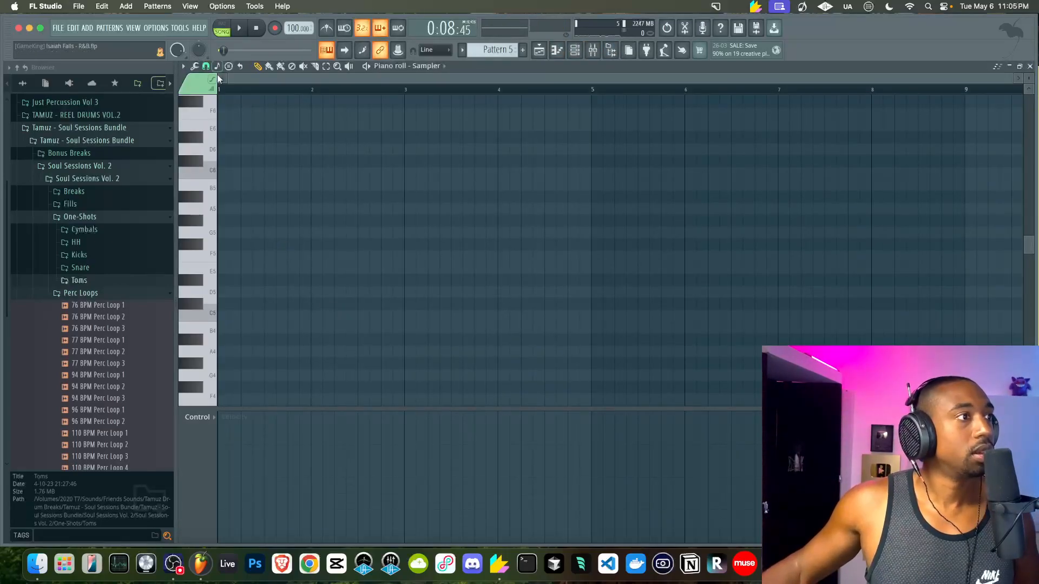
{"action": "key", "text": "F6"}
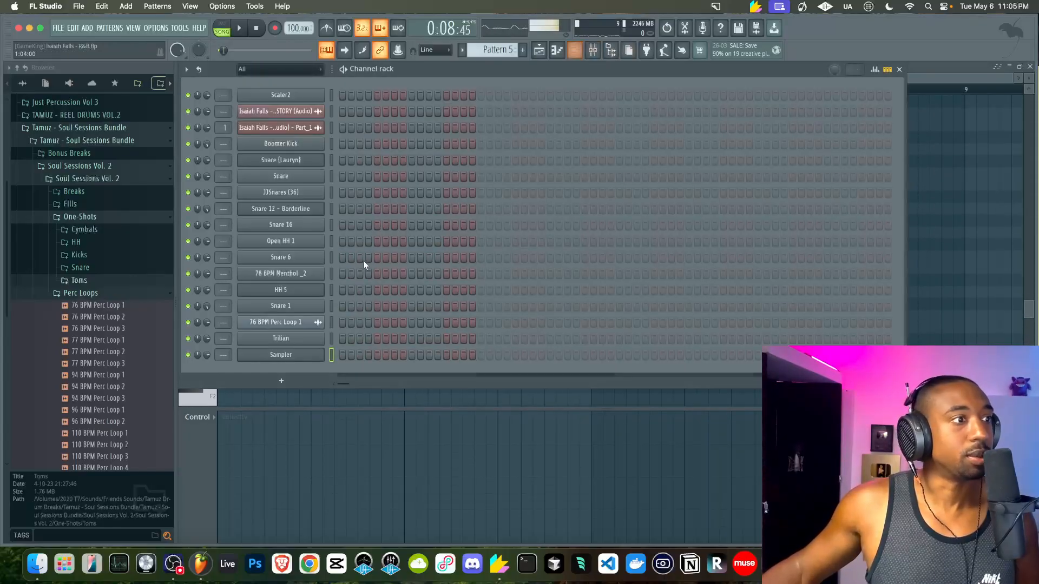
{"action": "right_click", "coordinate": [303, 337]}
{"action": "left_click", "coordinate": [344, 334]}
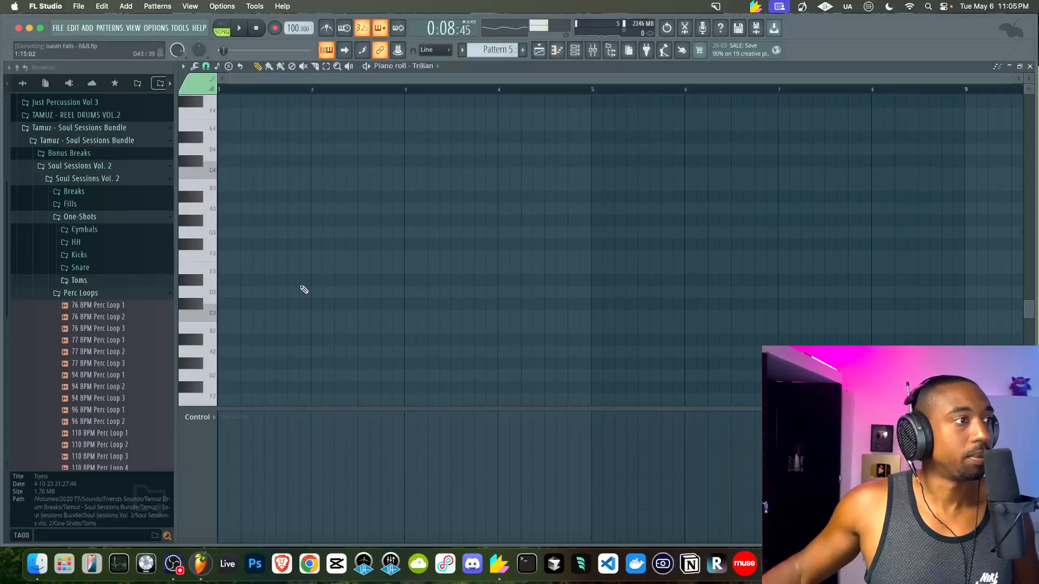
{"action": "scroll", "coordinate": [304, 289], "scroll_direction": "up", "scroll_amount": 4}
{"action": "scroll", "coordinate": [304, 289], "scroll_direction": "down", "scroll_amount": 2}
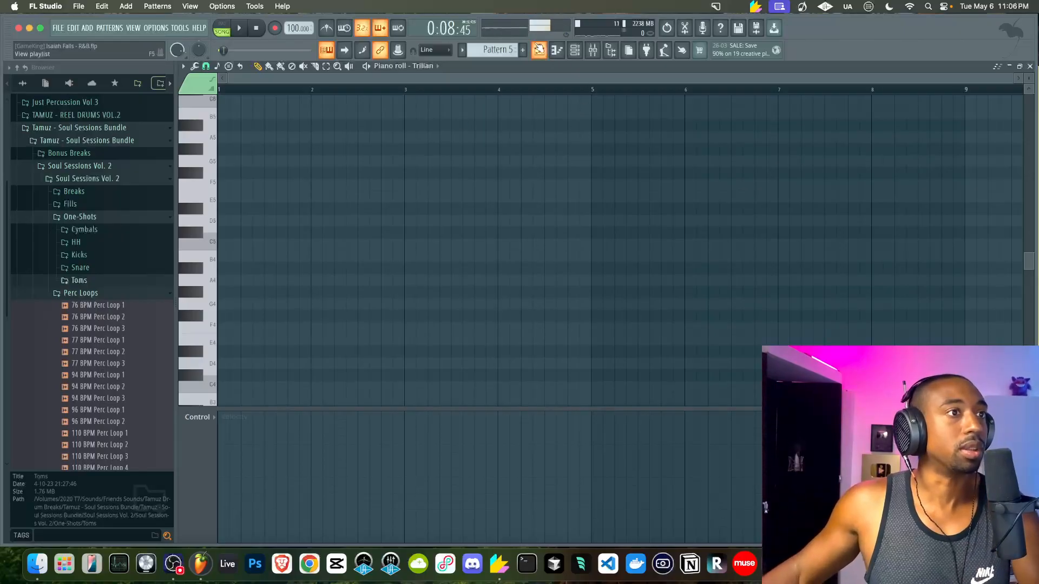
{"action": "left_click", "coordinate": [540, 51]}
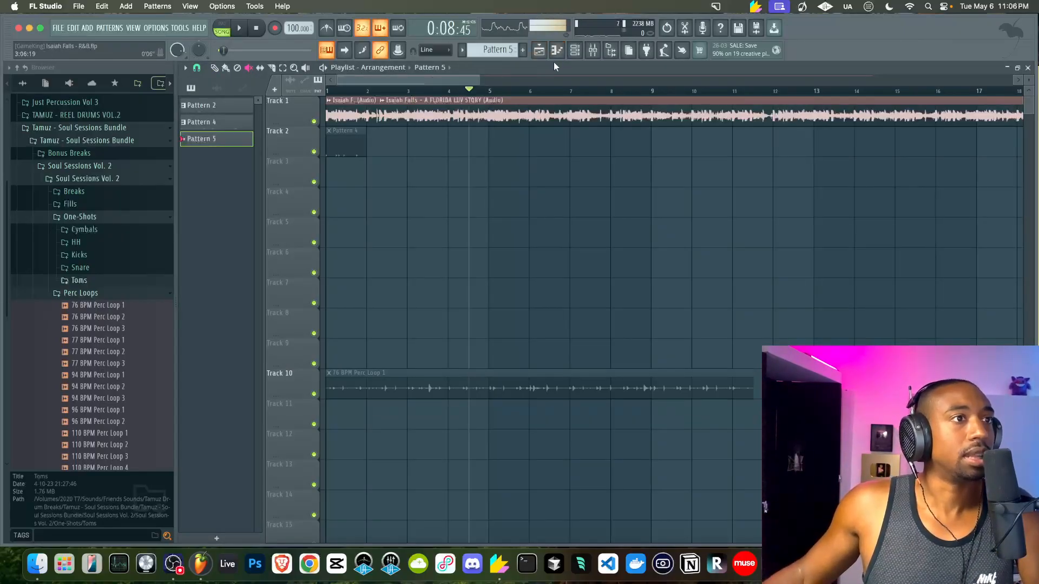
Audition the song from the top, then twice from bar 5
{"action": "key", "text": "space"}
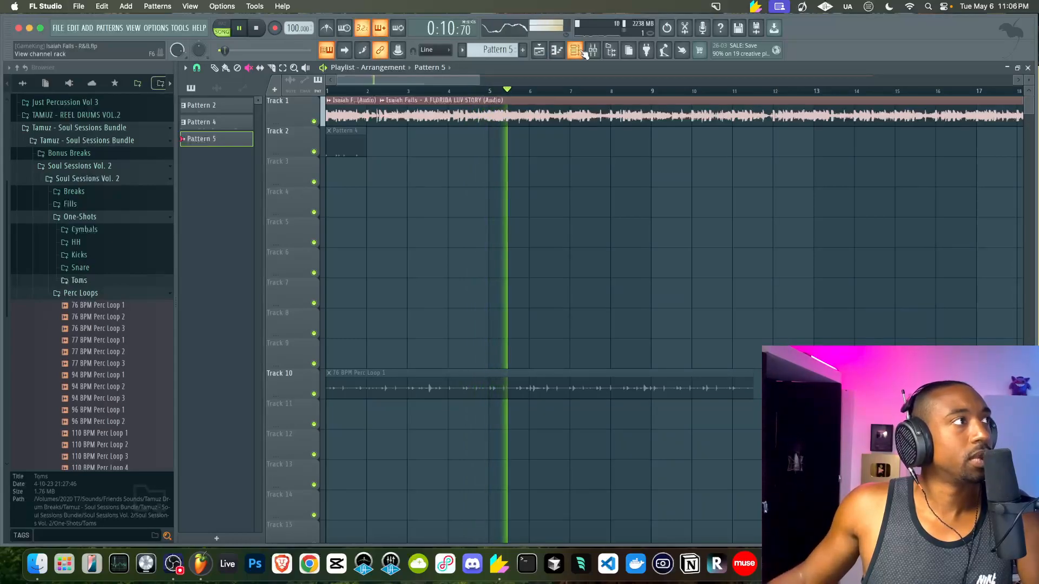
{"action": "key", "text": "space"}
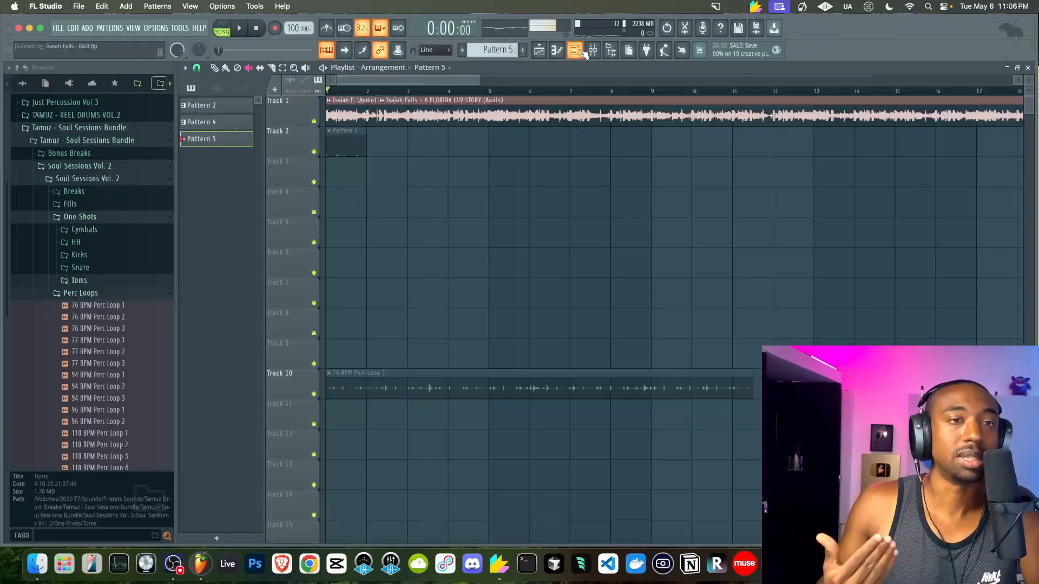
{"action": "left_click", "coordinate": [494, 92]}
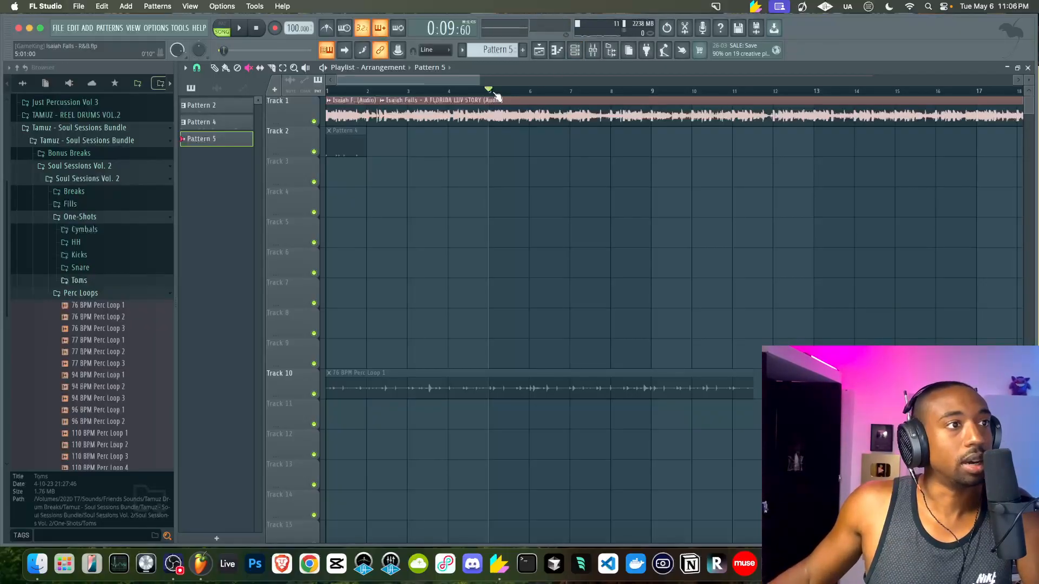
{"action": "key", "text": "space"}
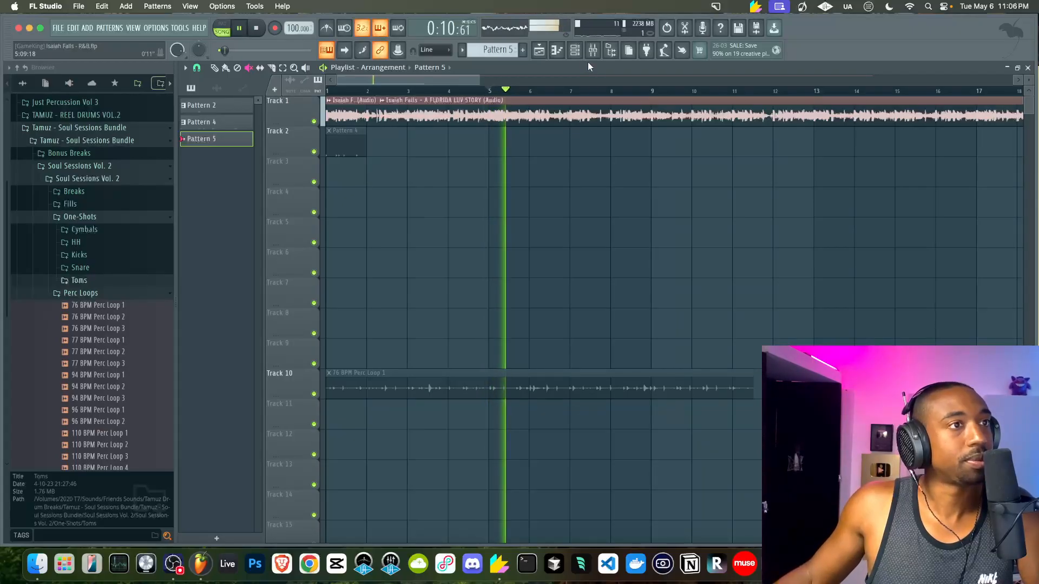
{"action": "key", "text": "space"}
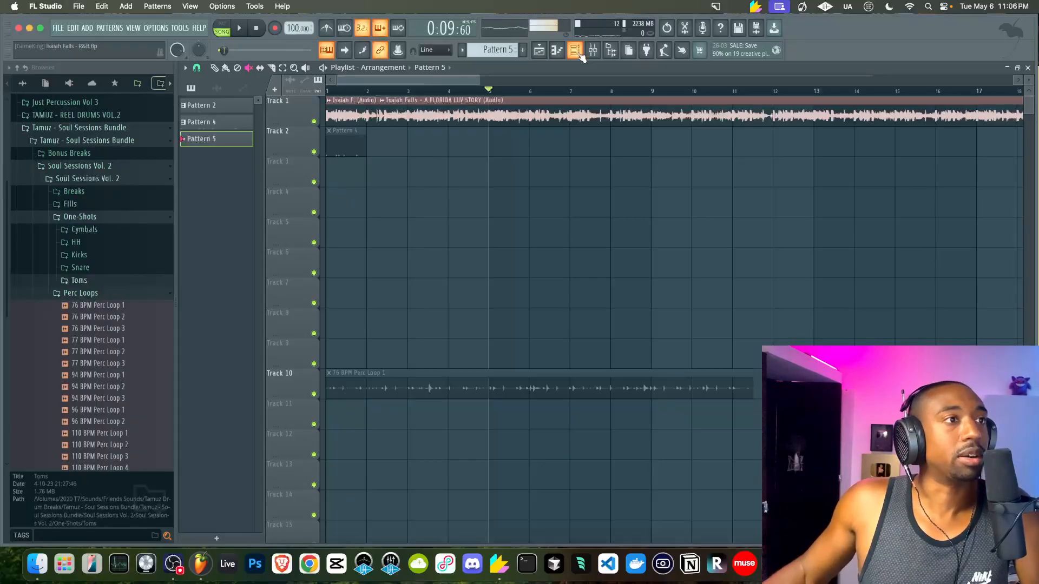
{"action": "key", "text": "space"}
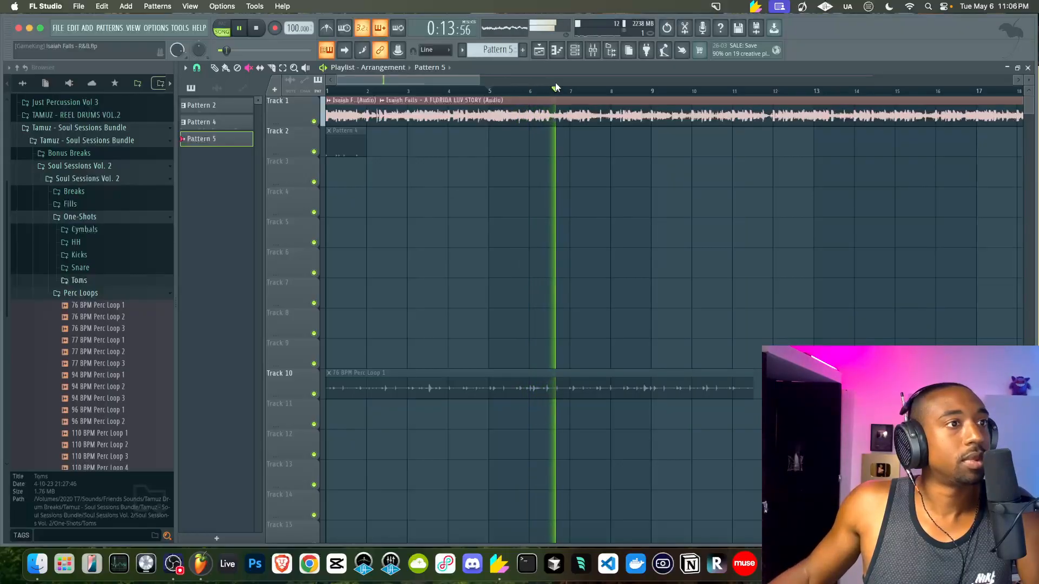
{"action": "key", "text": "space"}
{"action": "scroll", "coordinate": [556, 88], "scroll_direction": "down", "scroll_amount": 3}
{"action": "scroll", "coordinate": [439, 92], "scroll_direction": "down", "scroll_amount": 2}
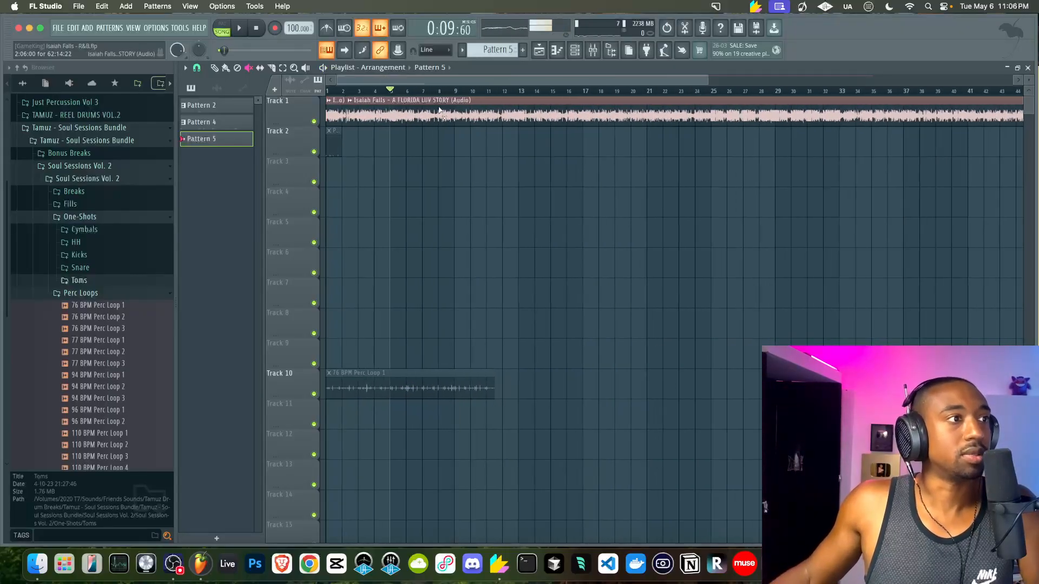
{"action": "scroll", "coordinate": [439, 109], "scroll_direction": "down", "scroll_amount": 5}
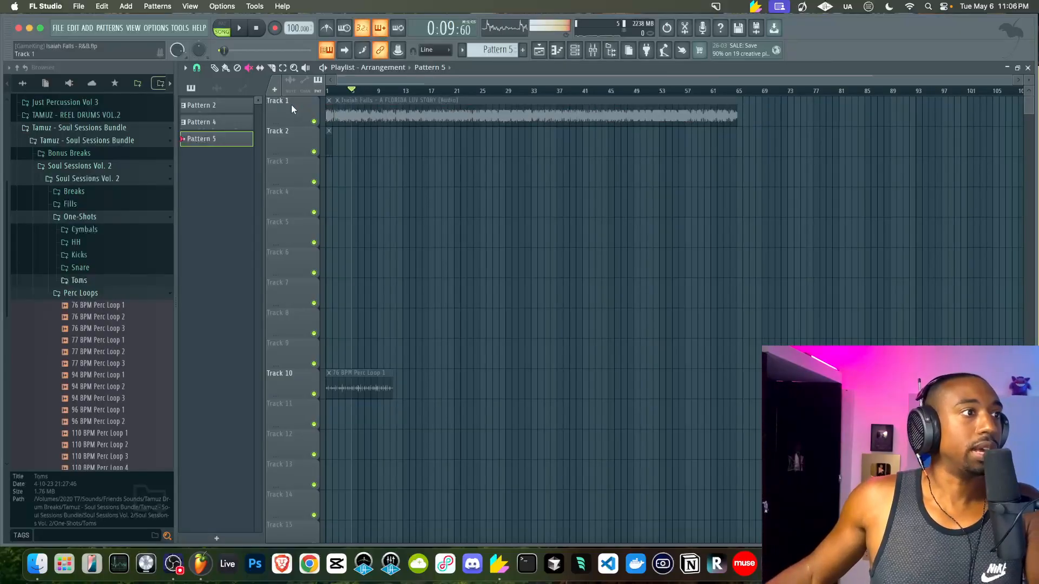
{"action": "scroll", "coordinate": [340, 126], "scroll_direction": "up", "scroll_amount": 7}
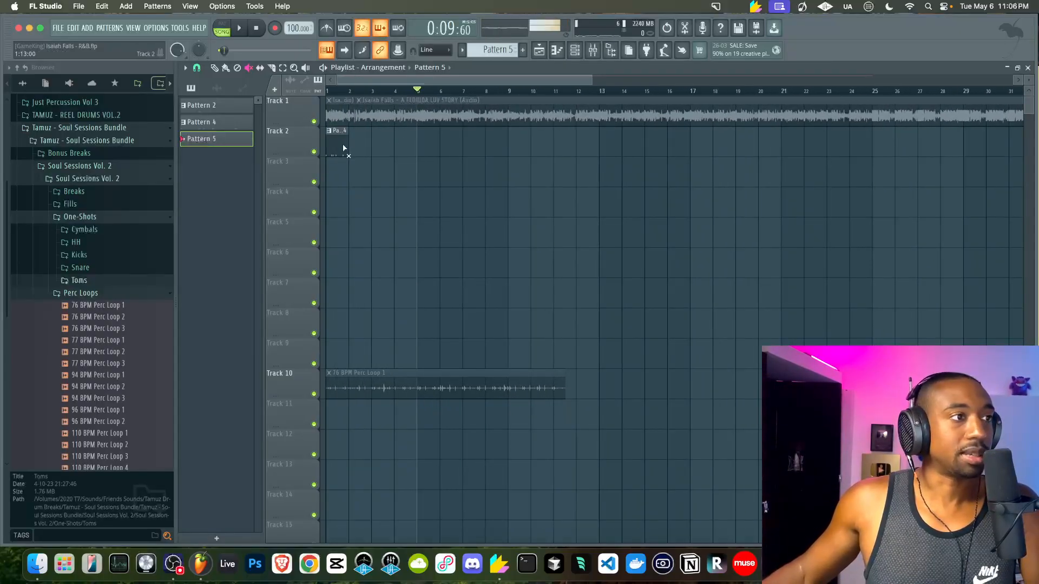
Return to bar 1, select the Pattern 4 clip, enable the metronome and start playback
{"action": "left_click", "coordinate": [258, 32]}
{"action": "scroll", "coordinate": [286, 108], "scroll_direction": "up", "scroll_amount": 2}
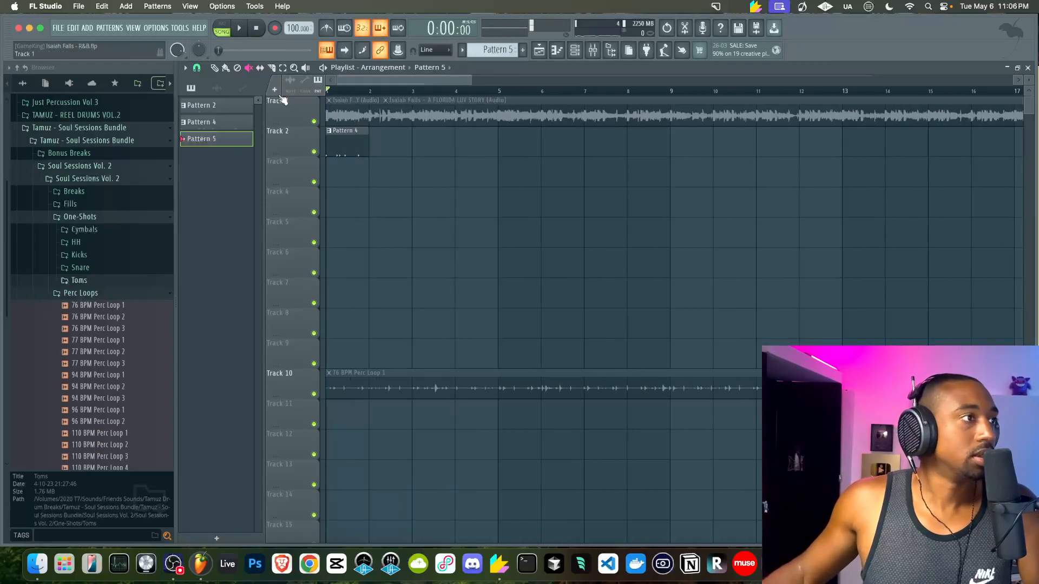
{"action": "left_click", "coordinate": [214, 68]}
{"action": "left_click", "coordinate": [356, 137]}
{"action": "scroll", "coordinate": [350, 147], "scroll_direction": "down", "scroll_amount": 1}
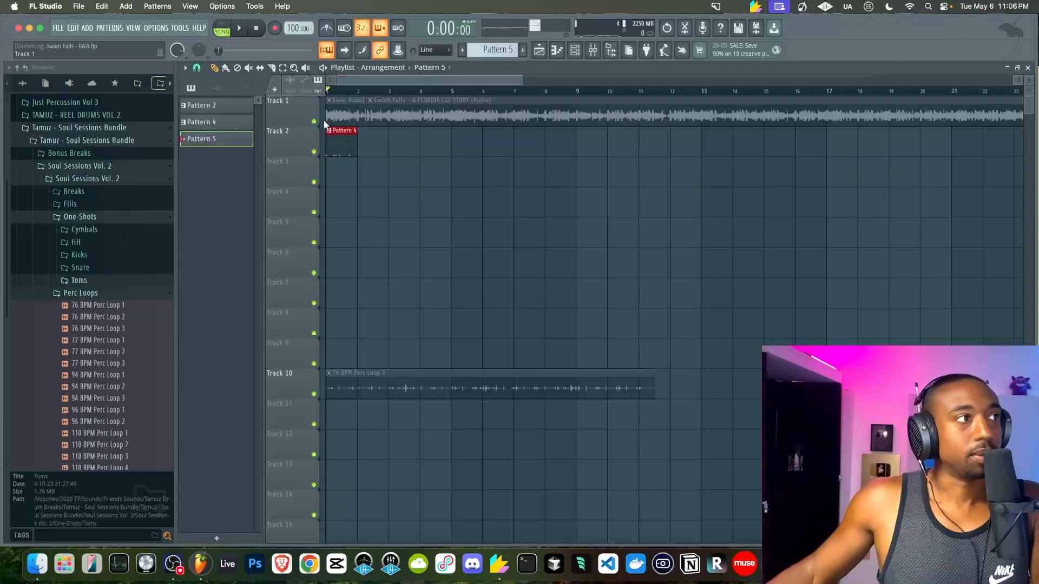
{"action": "left_click", "coordinate": [326, 28]}
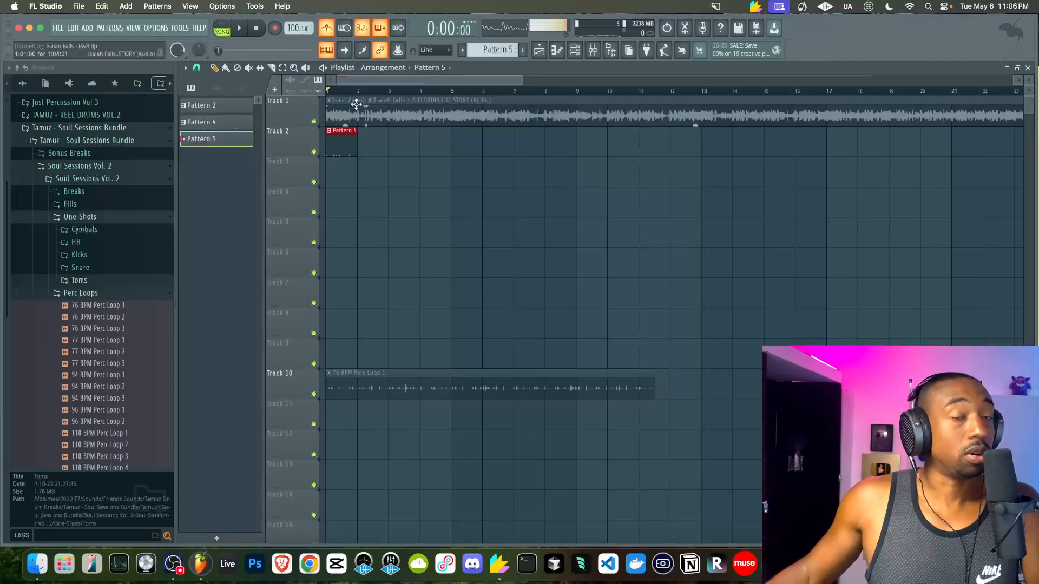
{"action": "key", "text": "space"}
Select the Pattern 4 clip on Track 2 and repeat it with Ctrl+B out to bar 65
{"action": "left_click", "coordinate": [173, 560]}
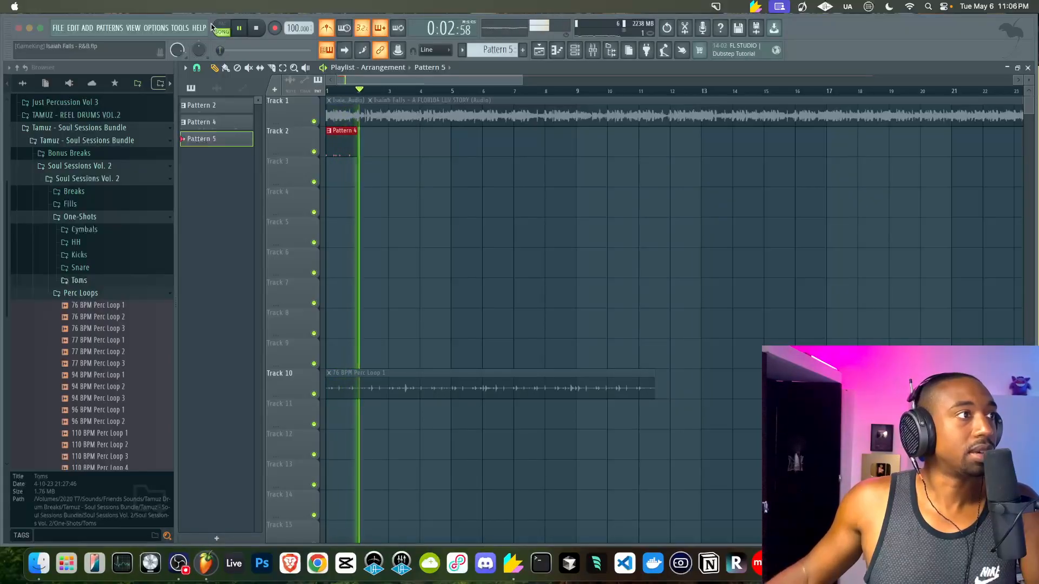
{"action": "left_click", "coordinate": [456, 188]}
{"action": "key", "text": "space"}
{"action": "key", "text": "space"}
{"action": "left_click_drag", "start_coordinate": [357, 151], "coordinate": [336, 151]}
{"action": "key", "text": "super+b"}
{"action": "key", "text": "super+b"}
{"action": "key", "text": "super+b"}
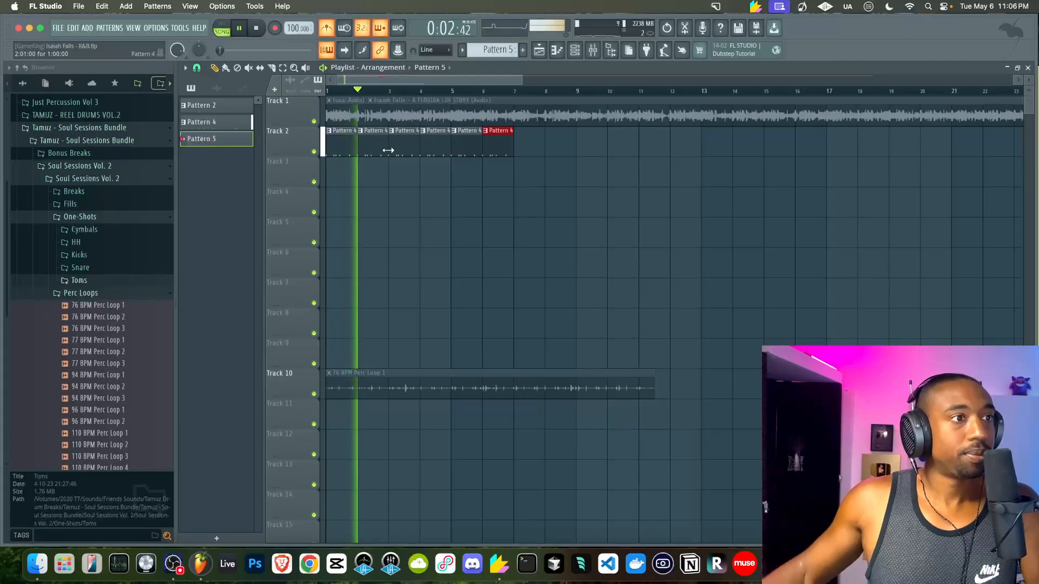
{"action": "scroll", "coordinate": [388, 150], "scroll_direction": "down", "scroll_amount": 3}
{"action": "key", "text": "super+b"}
{"action": "key", "text": "super+b"}
{"action": "key", "text": "super+b"}
{"action": "key", "text": "super+b"}
{"action": "key", "text": "super+b"}
{"action": "scroll", "coordinate": [388, 151], "scroll_direction": "down", "scroll_amount": 3}
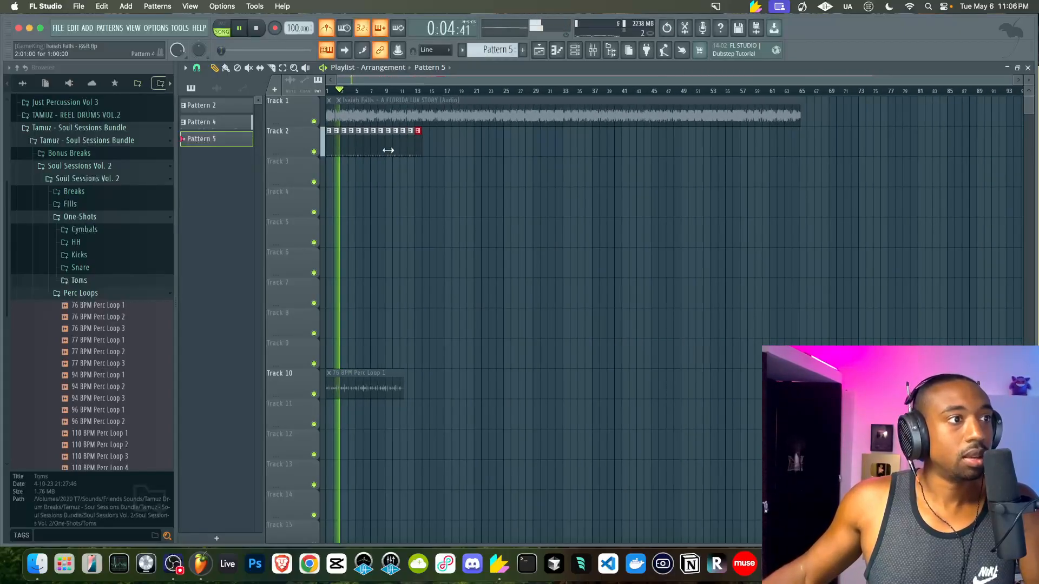
{"action": "key", "text": "super+b"}
{"action": "key", "text": "super+b"}
{"action": "key", "text": "super+b"}
{"action": "key", "text": "super+b"}
{"action": "key", "text": "super+b"}
{"action": "key", "text": "super+b"}
{"action": "key", "text": "super+b"}
{"action": "key", "text": "super+b"}
{"action": "key", "text": "super+b"}
{"action": "key", "text": "super+b"}
{"action": "key", "text": "super+b"}
{"action": "key", "text": "super+b"}
{"action": "key", "text": "super+b"}
{"action": "key", "text": "super+b"}
{"action": "key", "text": "super+b"}
{"action": "key", "text": "super+b"}
{"action": "key", "text": "super+b"}
{"action": "key", "text": "super+b"}
{"action": "key", "text": "super+b"}
{"action": "key", "text": "super+b"}
{"action": "key", "text": "super+b"}
{"action": "key", "text": "super+b"}
{"action": "key", "text": "super+b"}
{"action": "key", "text": "super+b"}
{"action": "key", "text": "super+b"}
{"action": "key", "text": "super+b"}
{"action": "key", "text": "super+b"}
{"action": "key", "text": "super+b"}
{"action": "key", "text": "super+b"}
{"action": "key", "text": "super+b"}
{"action": "key", "text": "super+b"}
{"action": "key", "text": "super+b"}
{"action": "key", "text": "super+b"}
{"action": "key", "text": "super+b"}
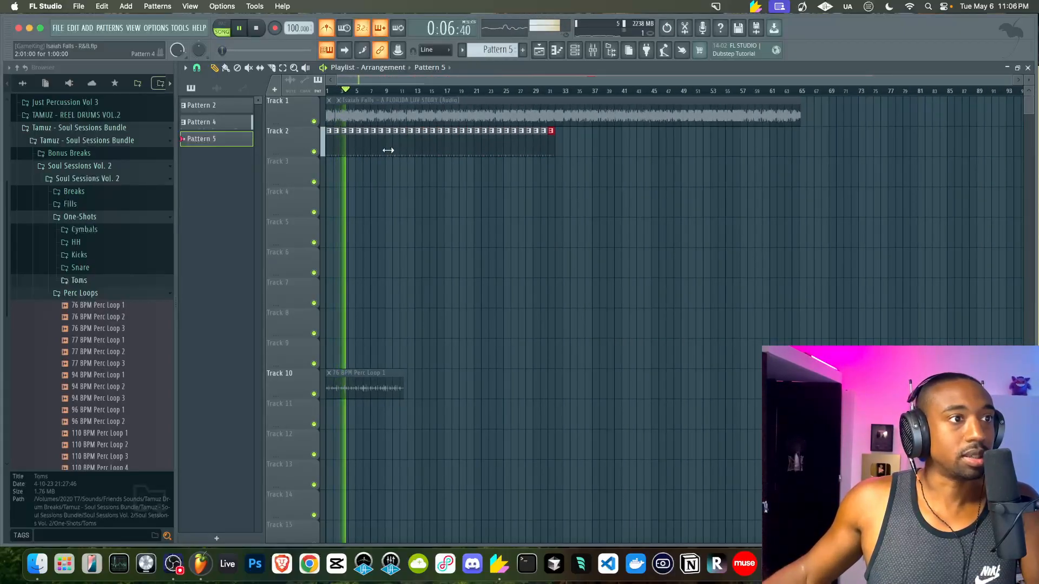
{"action": "key", "text": "super+b"}
{"action": "key", "text": "super+b"}
{"action": "key", "text": "super+b"}
{"action": "key", "text": "super+b"}
{"action": "key", "text": "super+b"}
{"action": "key", "text": "super+b"}
{"action": "key", "text": "super+b"}
{"action": "key", "text": "super+b"}
{"action": "key", "text": "super+b"}
{"action": "key", "text": "super+b"}
{"action": "key", "text": "super+b"}
{"action": "key", "text": "super+b"}
{"action": "key", "text": "super+b"}
{"action": "key", "text": "super+b"}
{"action": "key", "text": "super+b"}
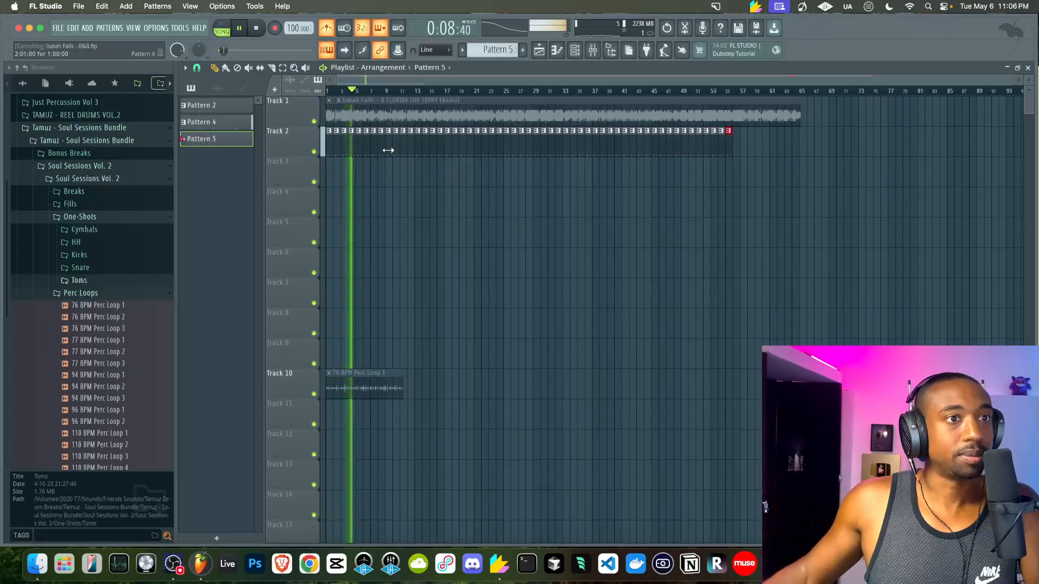
{"action": "key", "text": "space"}
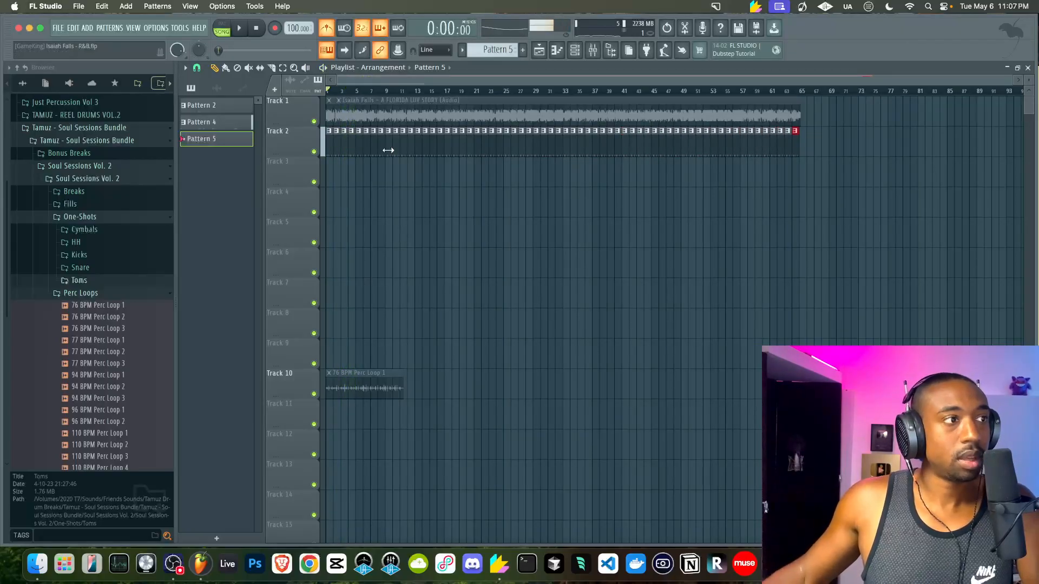
Rename Track 2 to 'Rhythm' and move it down two rows
{"action": "double_click", "coordinate": [300, 137]}
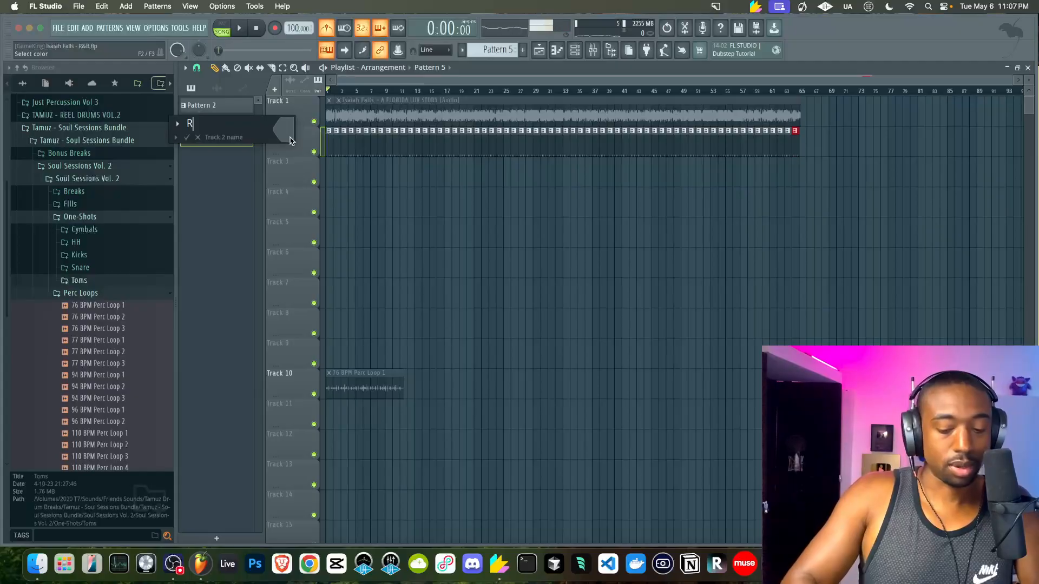
{"action": "type", "text": "Rhythm"}
{"action": "key", "text": "Return"}
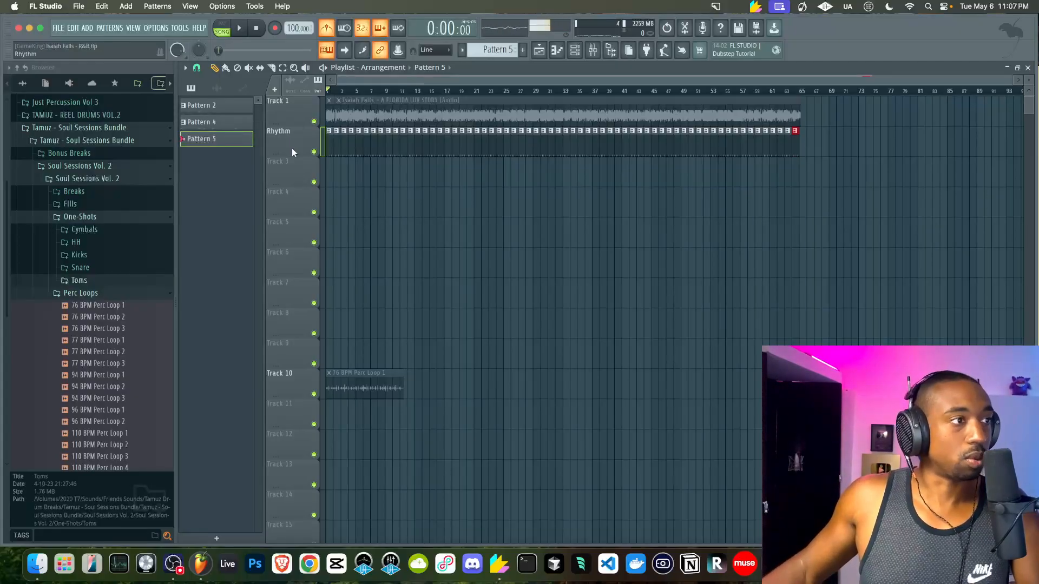
{"action": "right_click", "coordinate": [292, 149]}
{"action": "key", "text": "d"}
{"action": "right_click", "coordinate": [289, 169]}
{"action": "key", "text": "d"}
Name the empty tracks above Rhythm 'Contrast' and 'Harmony'
{"action": "double_click", "coordinate": [289, 171]}
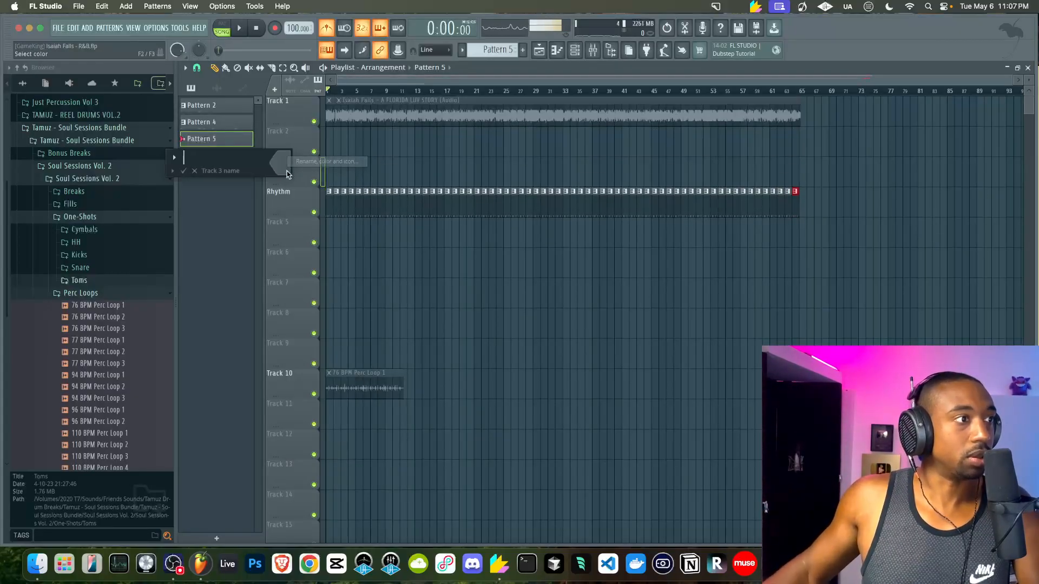
{"action": "type", "text": "Contras"}
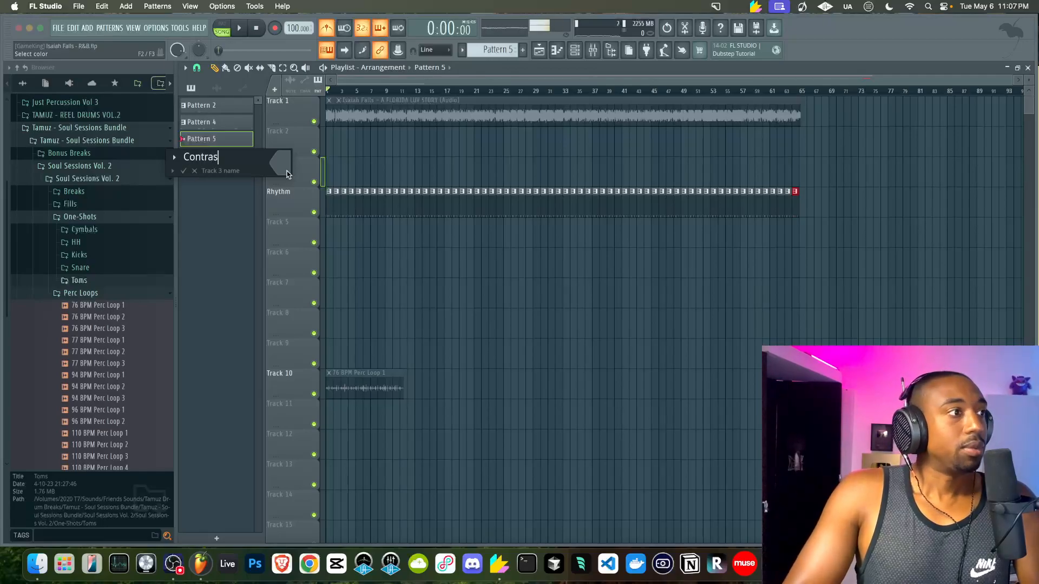
{"action": "type", "text": "t"}
{"action": "key", "text": "Return"}
{"action": "right_click", "coordinate": [291, 137]}
{"action": "left_click", "coordinate": [292, 144]}
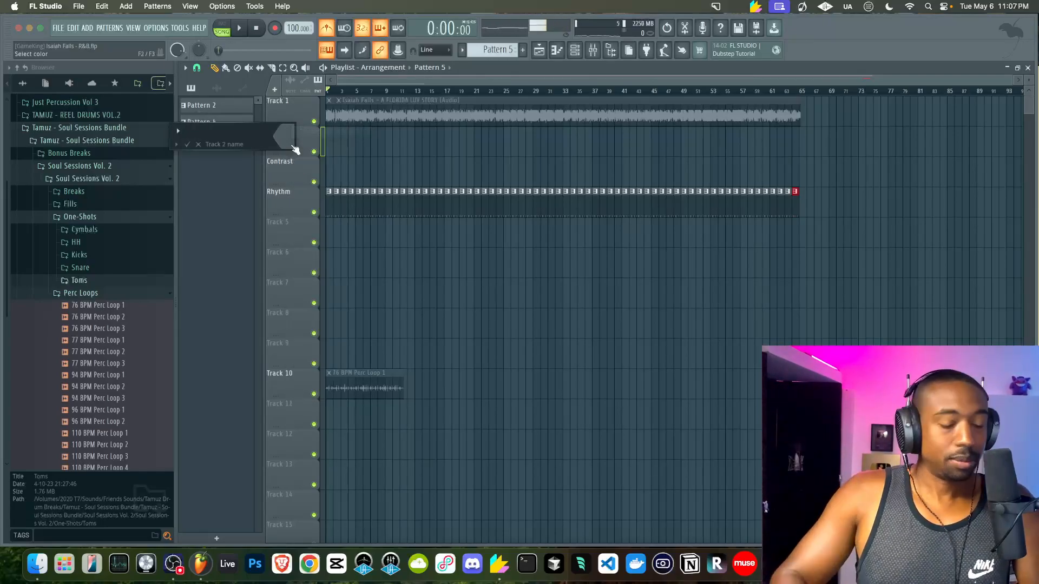
{"action": "key", "text": "Return"}
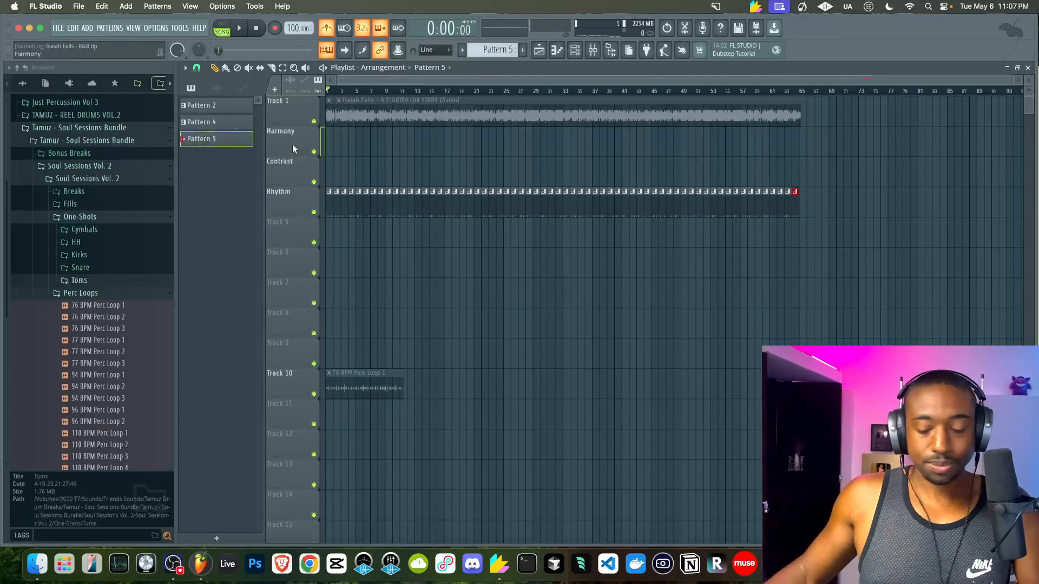
Insert a new track above Harmony and name it 'Topline'
{"action": "right_click", "coordinate": [292, 144]}
{"action": "key", "text": "i"}
{"action": "right_click", "coordinate": [284, 137]}
{"action": "left_click", "coordinate": [295, 132]}
{"action": "type", "text": "Topline"}
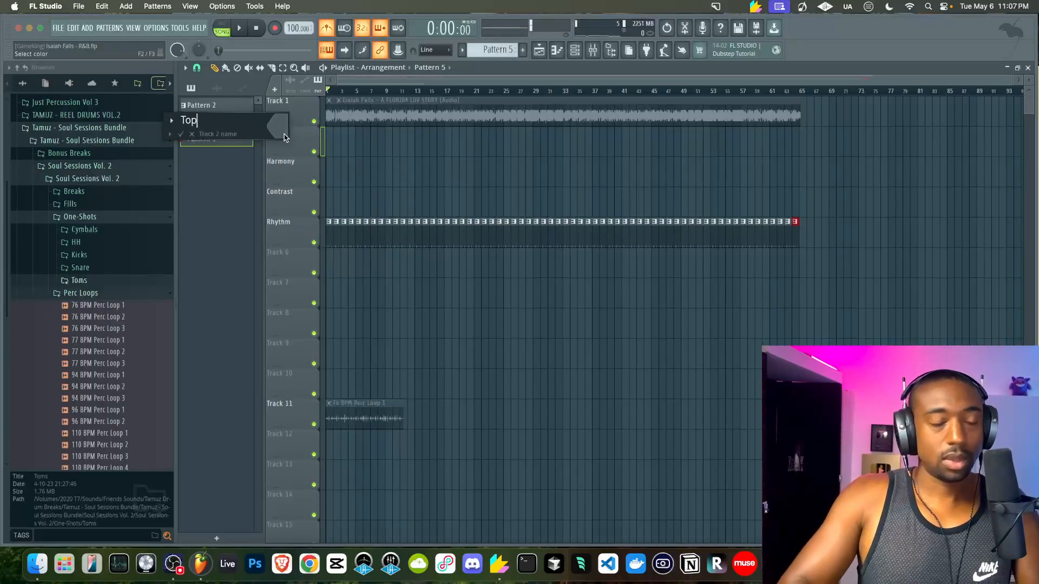
{"action": "key", "text": "Return"}
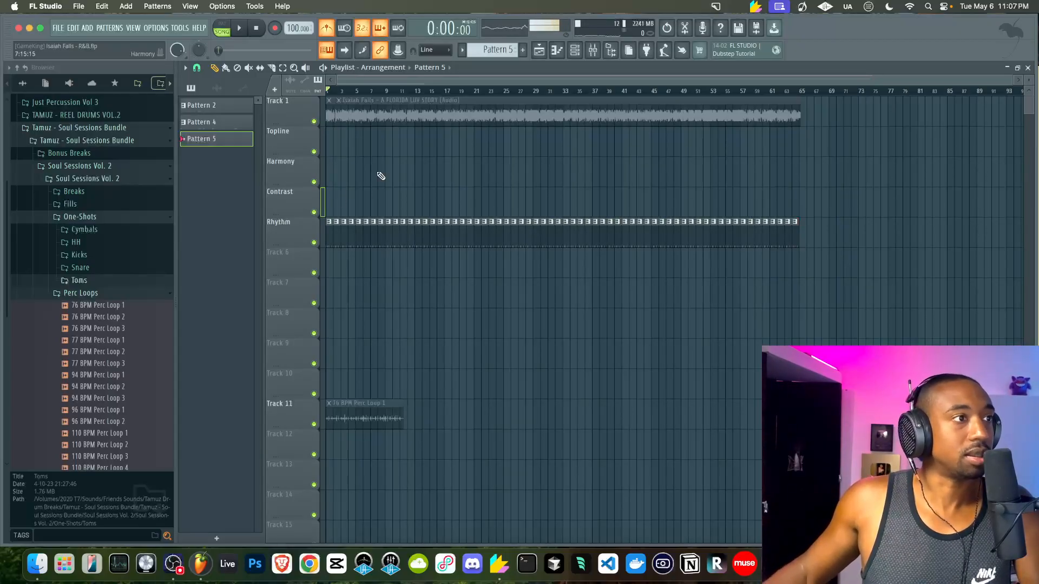
Record a Trilian take into Pattern 5 at the start of the Topline track, roughly bars 1–9
{"action": "left_click", "coordinate": [575, 50]}
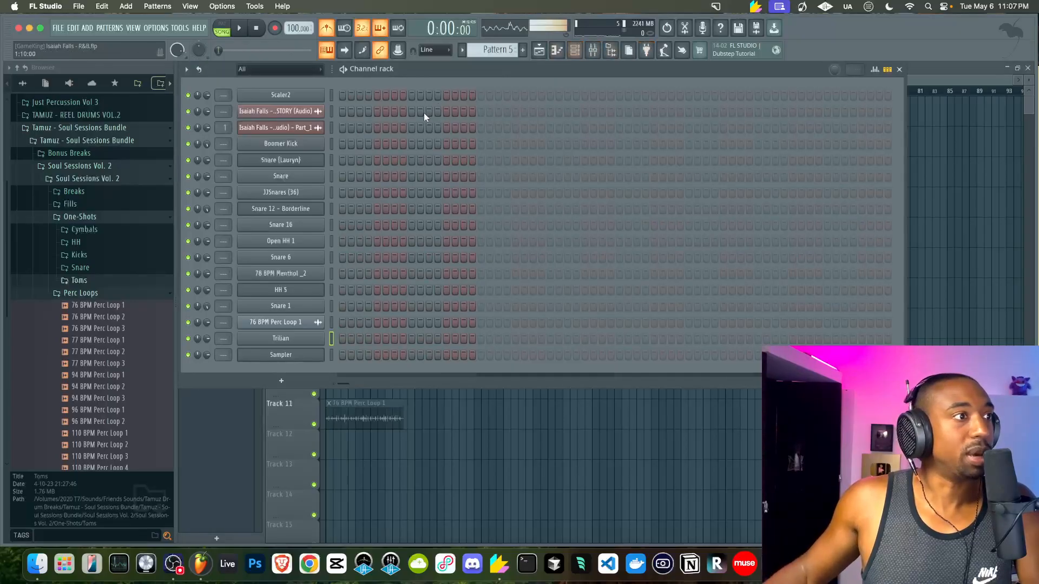
{"action": "key", "text": "F6"}
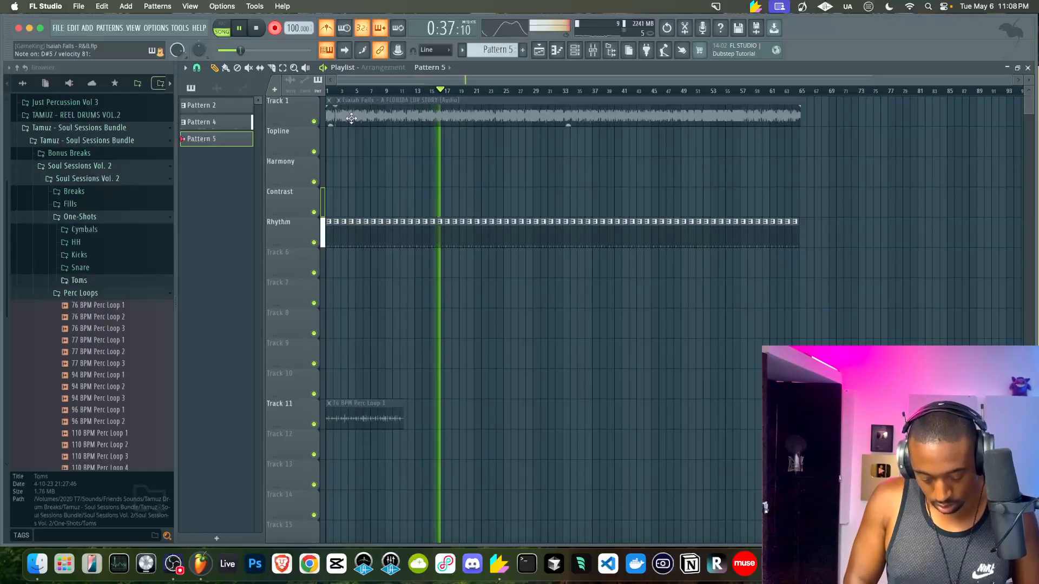
{"action": "key", "text": "space"}
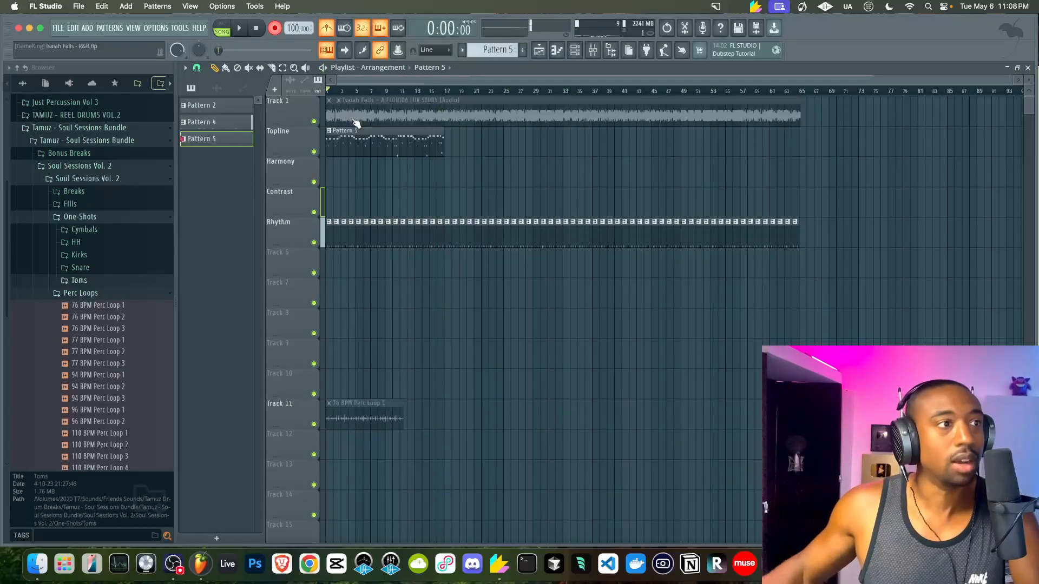
Open Pattern 5 in the piano roll and play through the recorded melody
{"action": "double_click", "coordinate": [387, 129]}
{"action": "key", "text": "space"}
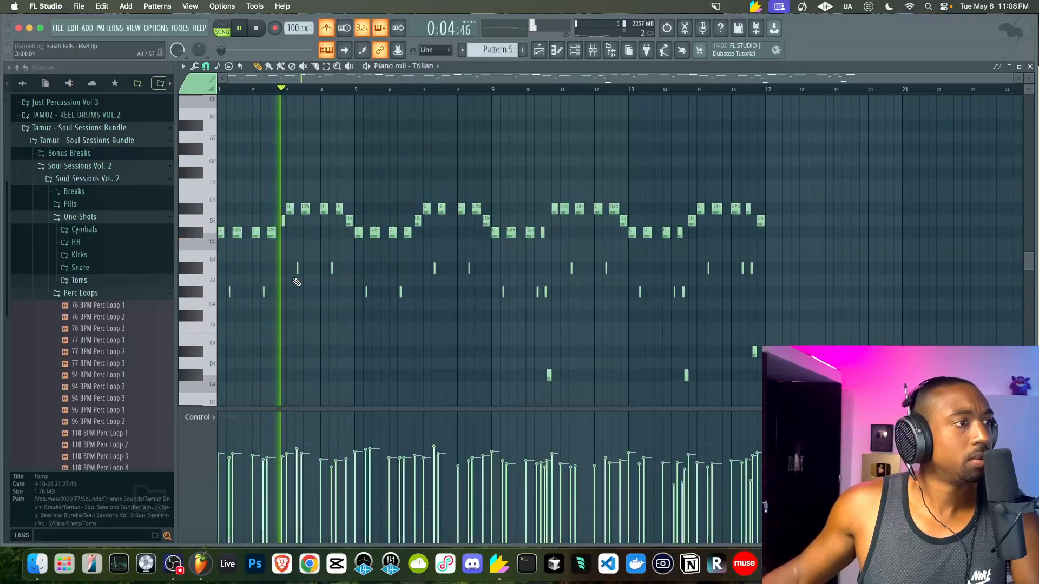
{"action": "key", "text": "space"}
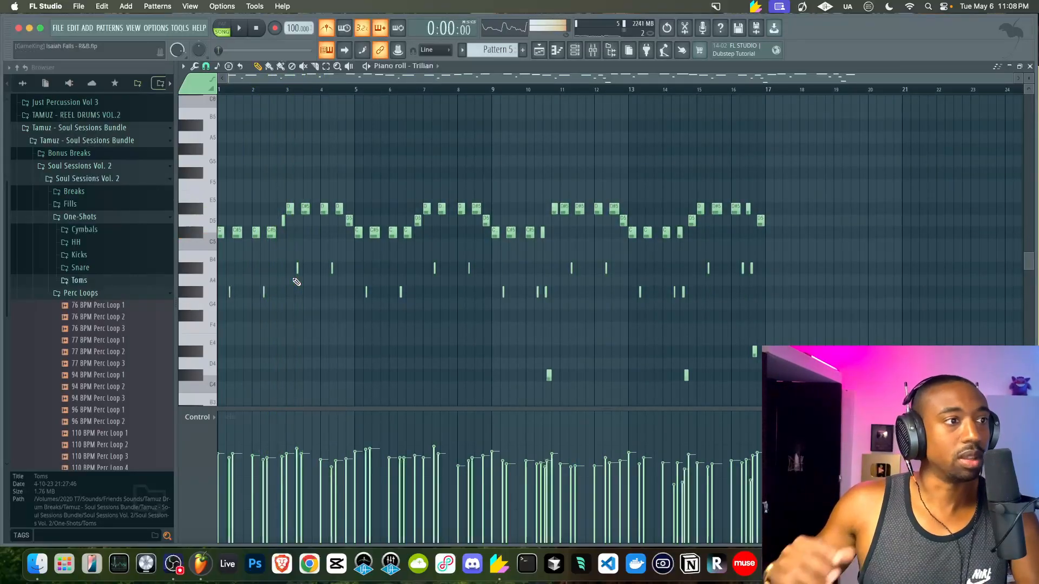
{"action": "key", "text": "alt+s"}
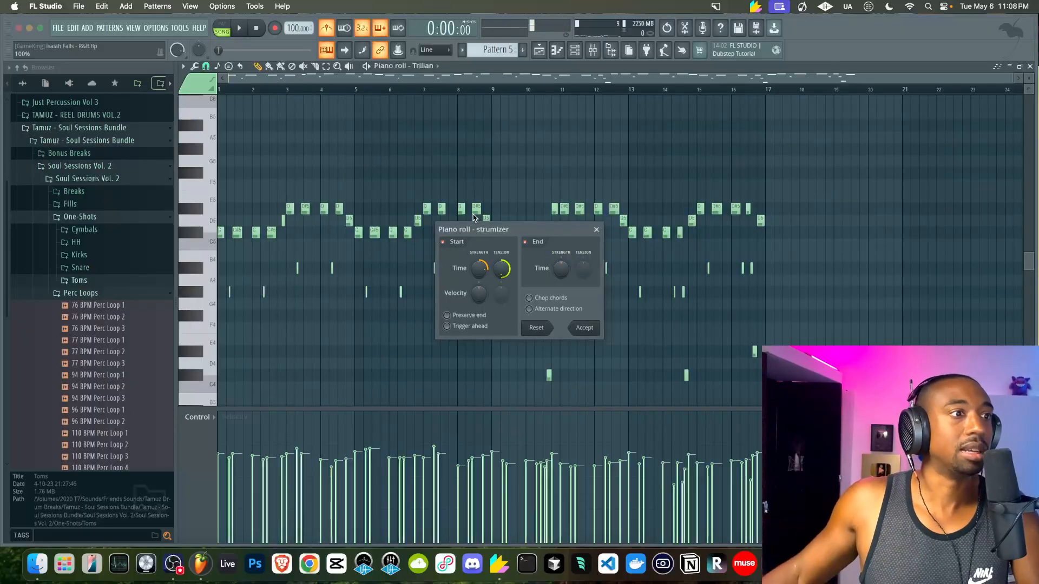
{"action": "left_click", "coordinate": [596, 229]}
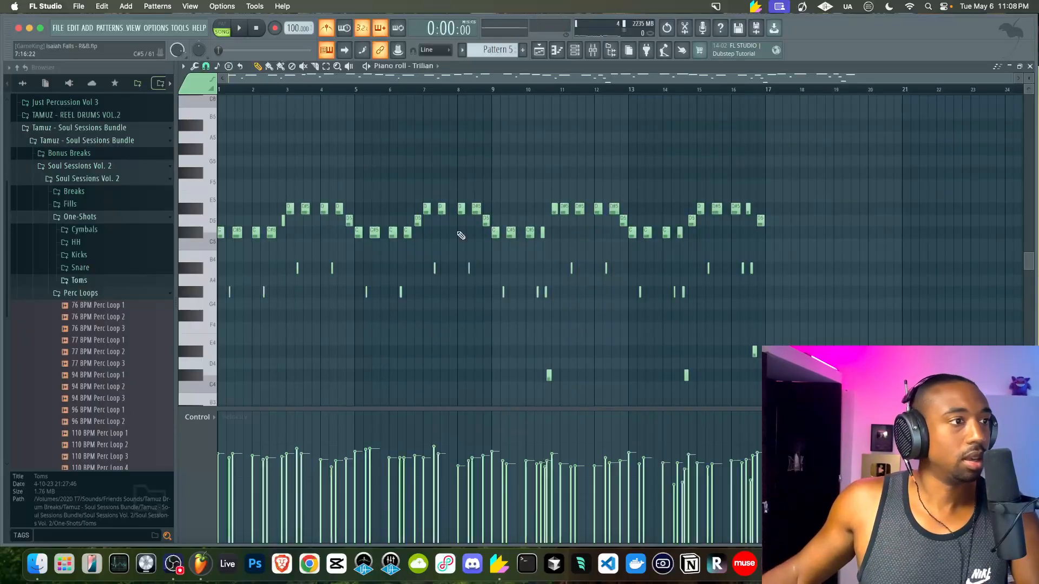
{"action": "scroll", "coordinate": [347, 247], "scroll_direction": "up", "scroll_amount": 5}
{"action": "scroll", "coordinate": [348, 247], "scroll_direction": "left", "scroll_amount": 5}
{"action": "scroll", "coordinate": [348, 248], "scroll_direction": "down", "scroll_amount": 1}
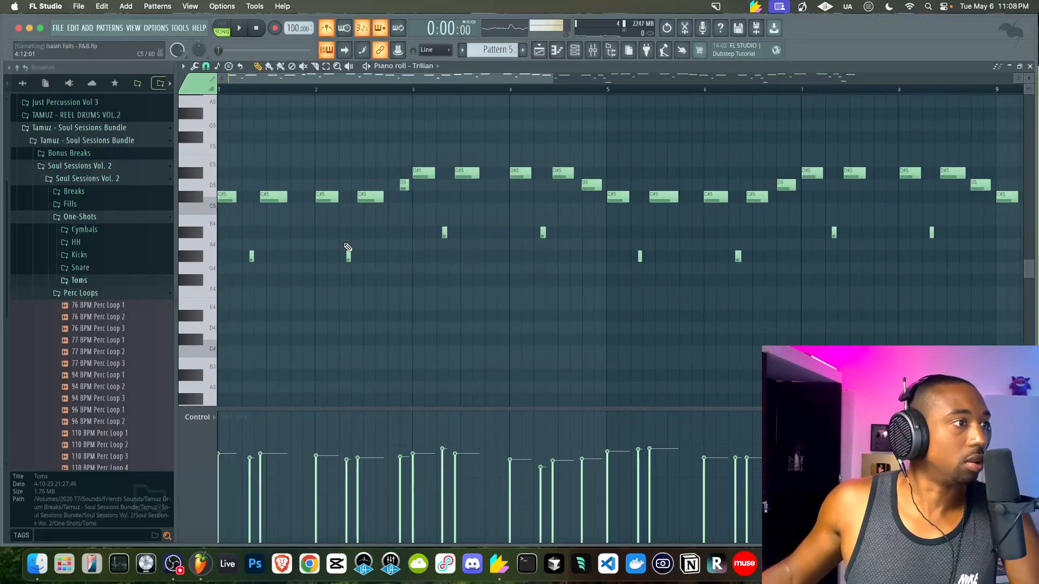
{"action": "key", "text": "space"}
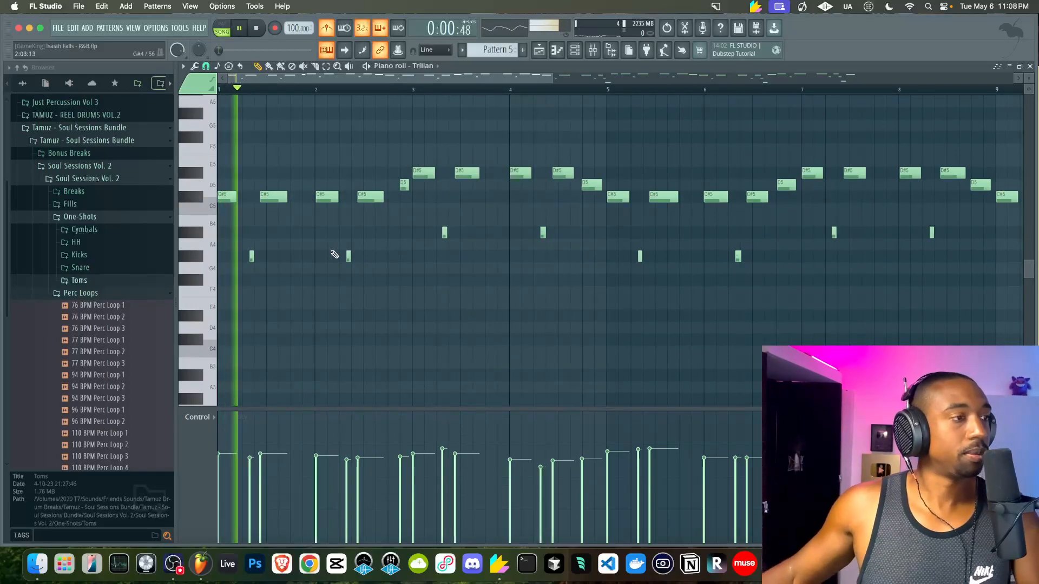
{"action": "scroll", "coordinate": [341, 249], "scroll_direction": "down", "scroll_amount": 3}
{"action": "key", "text": "space"}
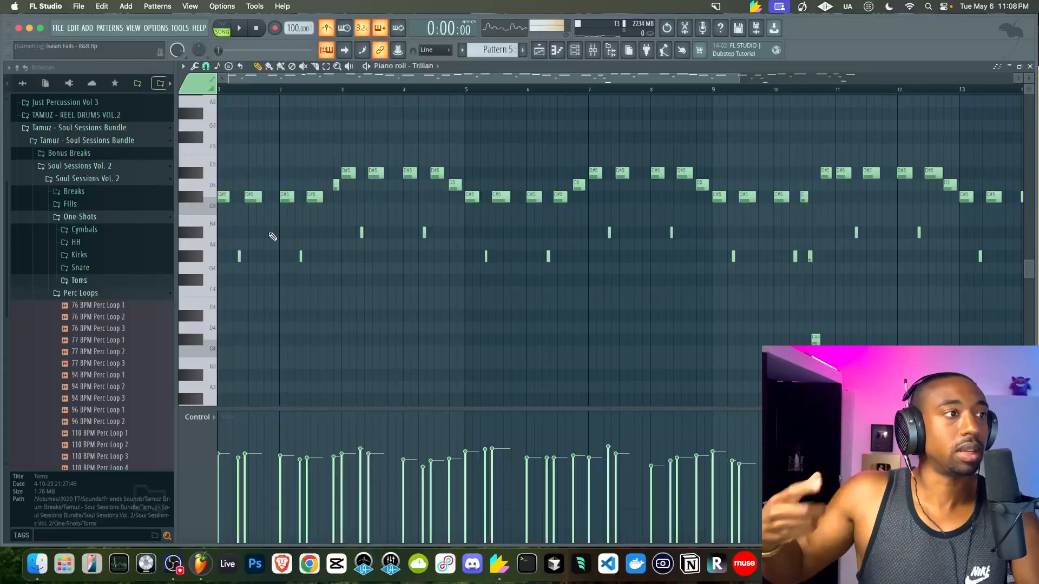
{"action": "key", "text": "space"}
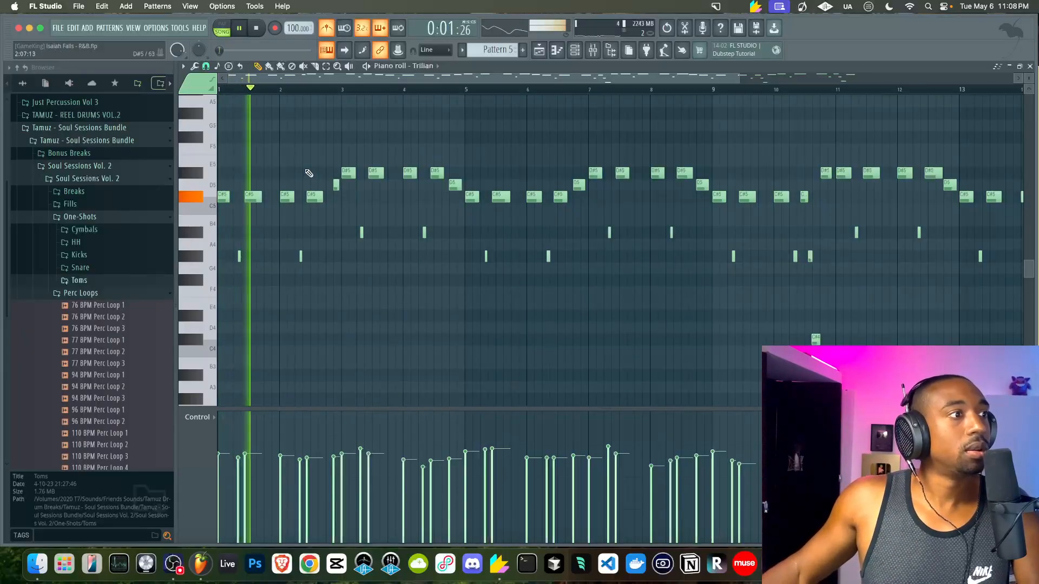
{"action": "scroll", "coordinate": [313, 162], "scroll_direction": "down", "scroll_amount": 3}
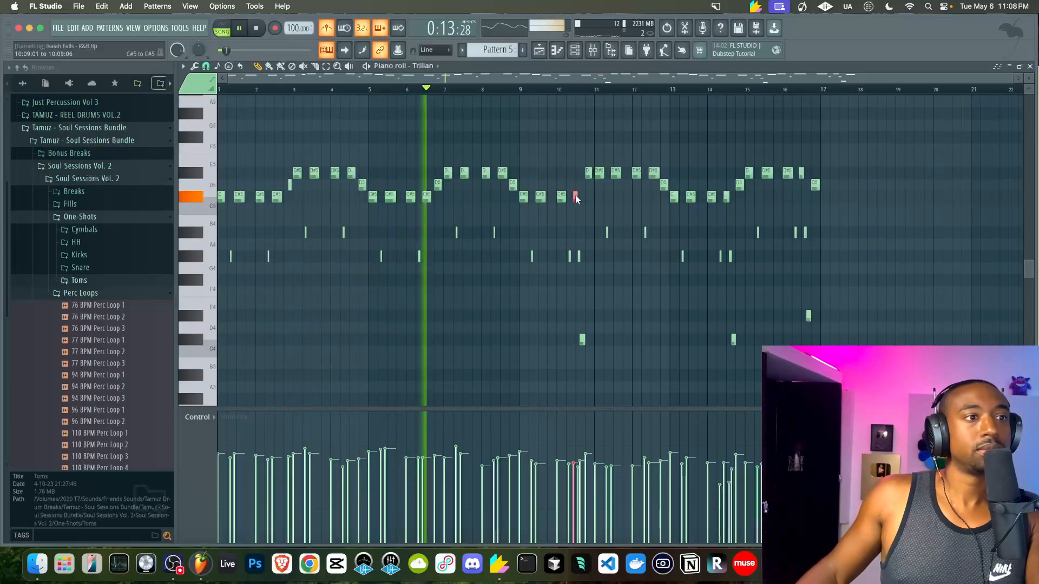
{"action": "scroll", "coordinate": [576, 199], "scroll_direction": "up", "scroll_amount": 3}
{"action": "scroll", "coordinate": [581, 250], "scroll_direction": "down", "scroll_amount": 1}
{"action": "key", "text": "space"}
Lengthen one D#5 note and audition the change
{"action": "key", "text": "space"}
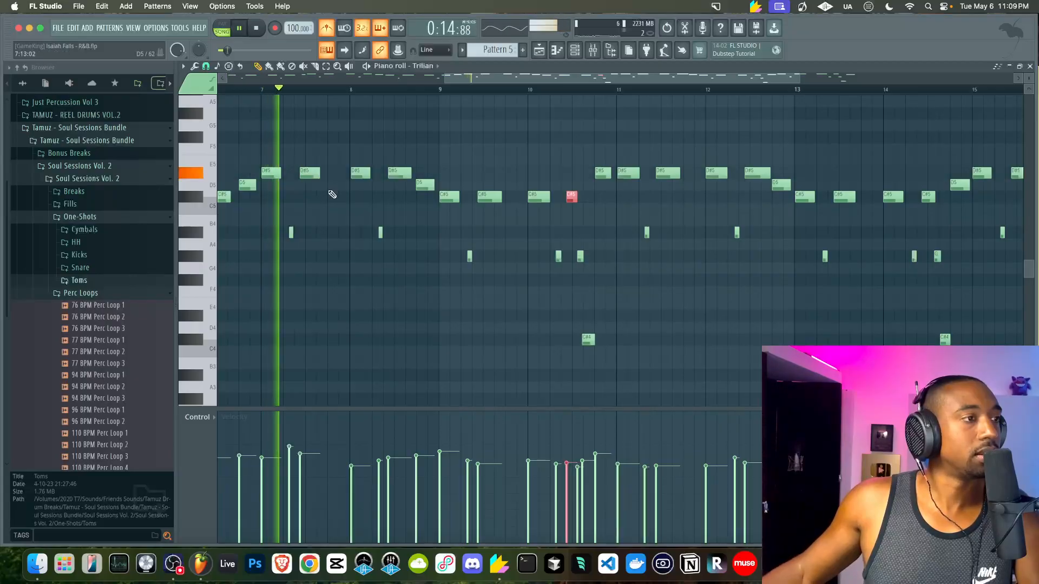
{"action": "left_click_drag", "start_coordinate": [319, 175], "coordinate": [326, 176]}
{"action": "key", "text": "space"}
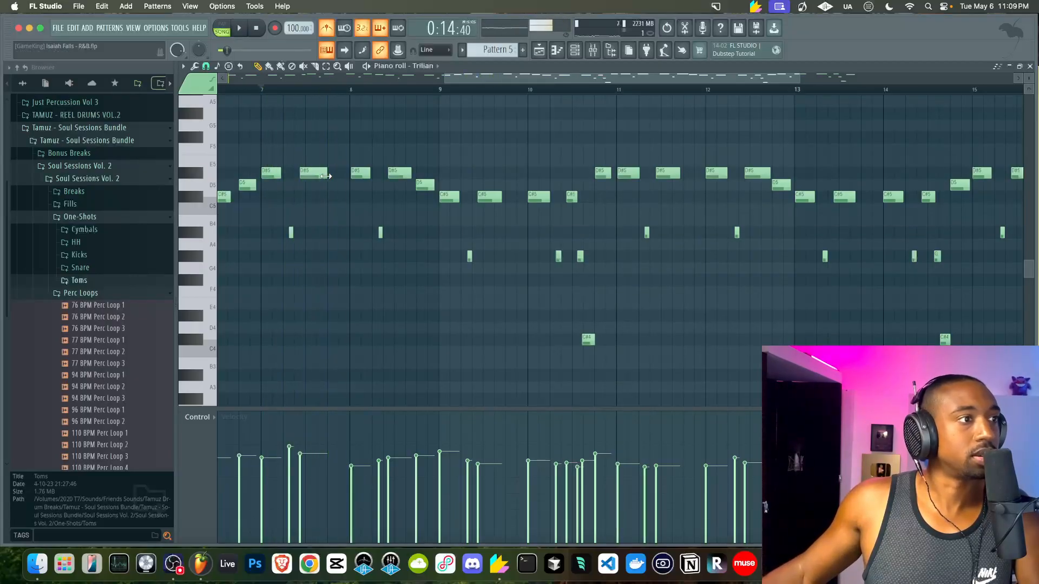
{"action": "key", "text": "space"}
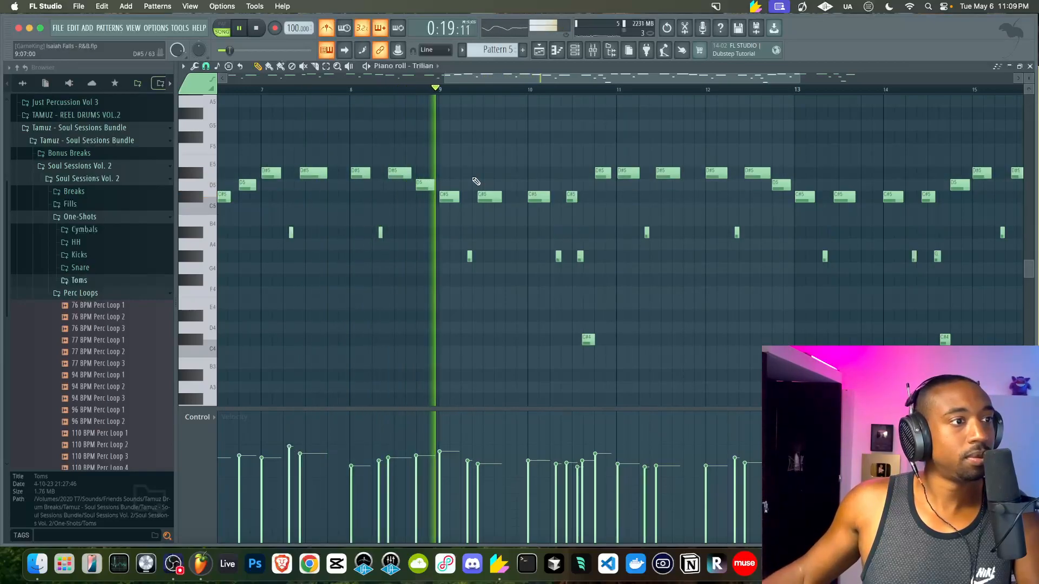
{"action": "scroll", "coordinate": [457, 193], "scroll_direction": "down", "scroll_amount": 3}
{"action": "scroll", "coordinate": [566, 221], "scroll_direction": "up", "scroll_amount": 3}
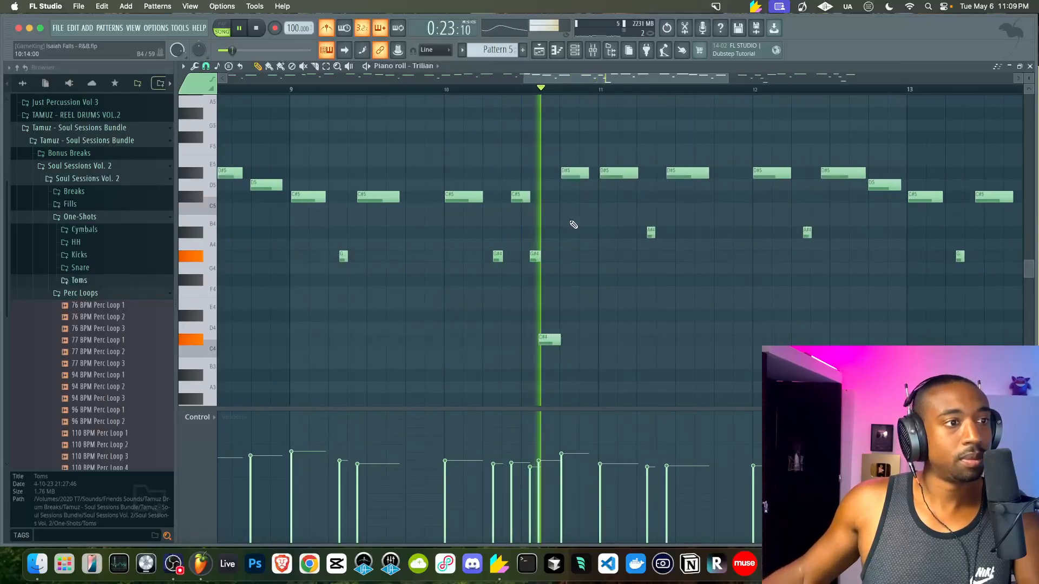
{"action": "key", "text": "space"}
{"action": "scroll", "coordinate": [560, 226], "scroll_direction": "up", "scroll_amount": 3}
{"action": "scroll", "coordinate": [537, 314], "scroll_direction": "up", "scroll_amount": 2}
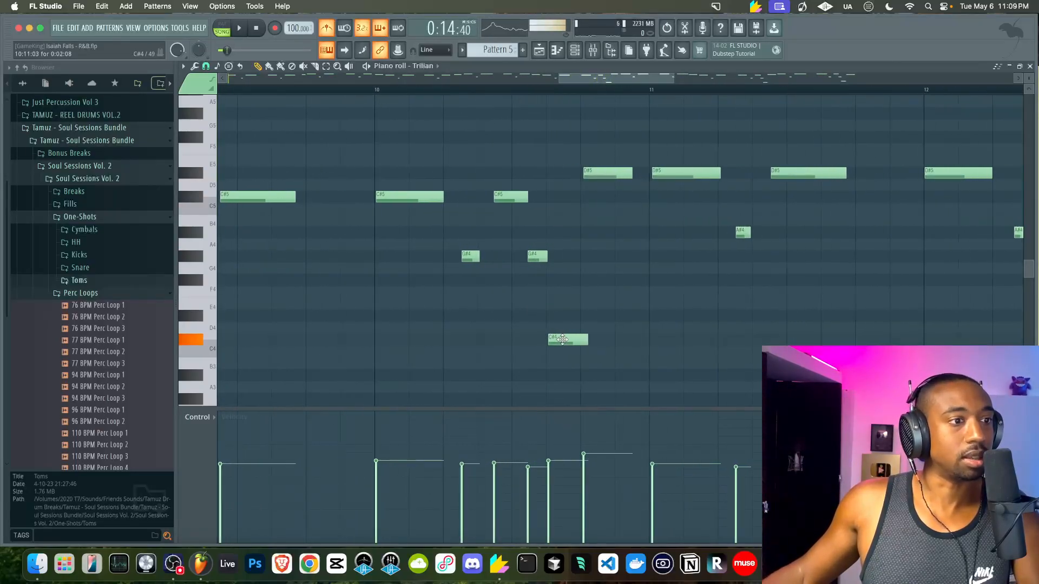
Lower another D#5 note to D5, then transpose the whole melody down one octave
{"action": "left_click_drag", "start_coordinate": [591, 187], "coordinate": [591, 194]}
{"action": "key", "text": "space"}
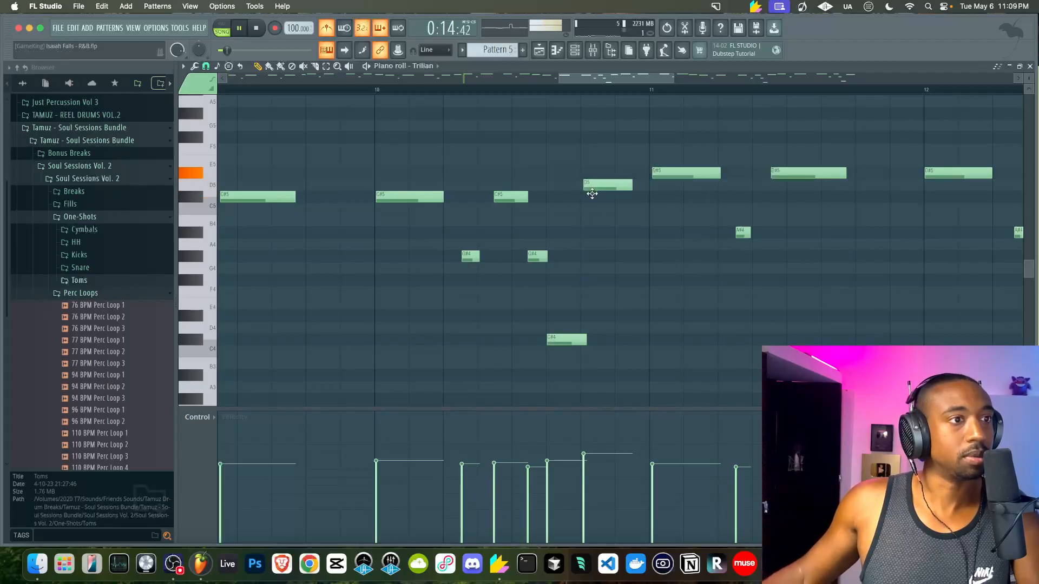
{"action": "key", "text": "space"}
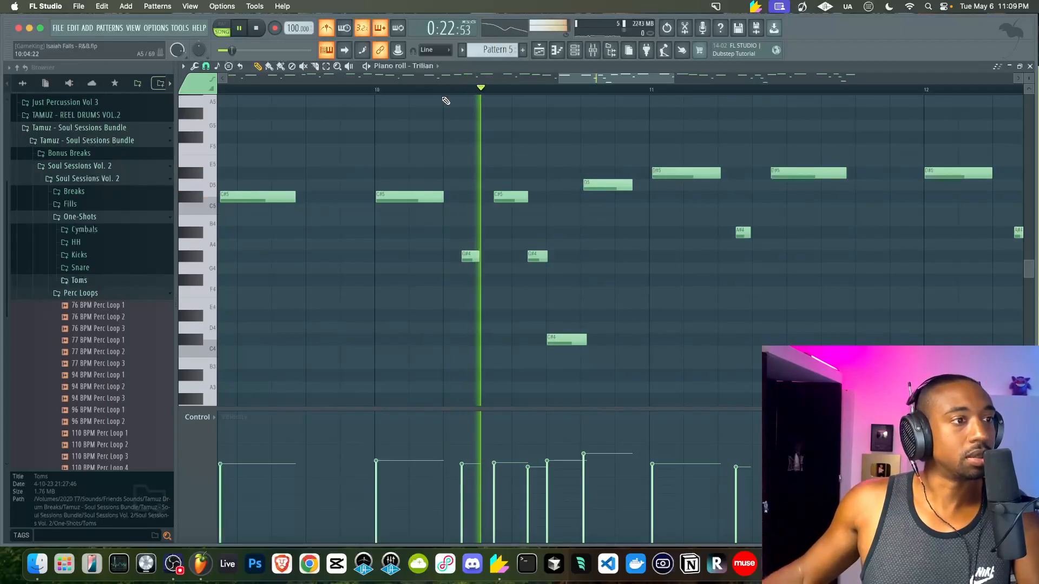
{"action": "scroll", "coordinate": [616, 222], "scroll_direction": "down", "scroll_amount": 2}
{"action": "scroll", "coordinate": [617, 222], "scroll_direction": "down", "scroll_amount": 4}
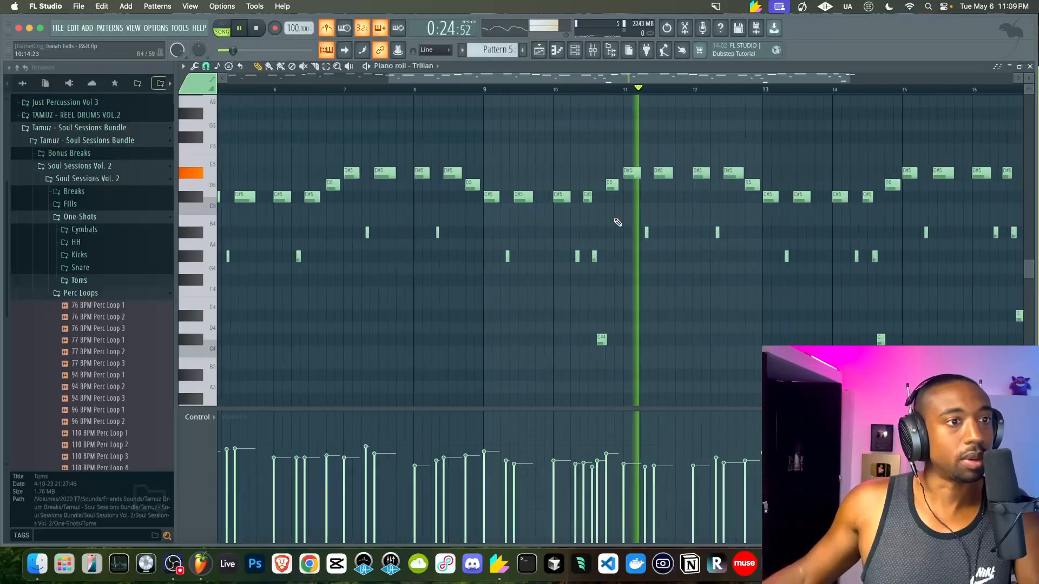
{"action": "key", "text": "space"}
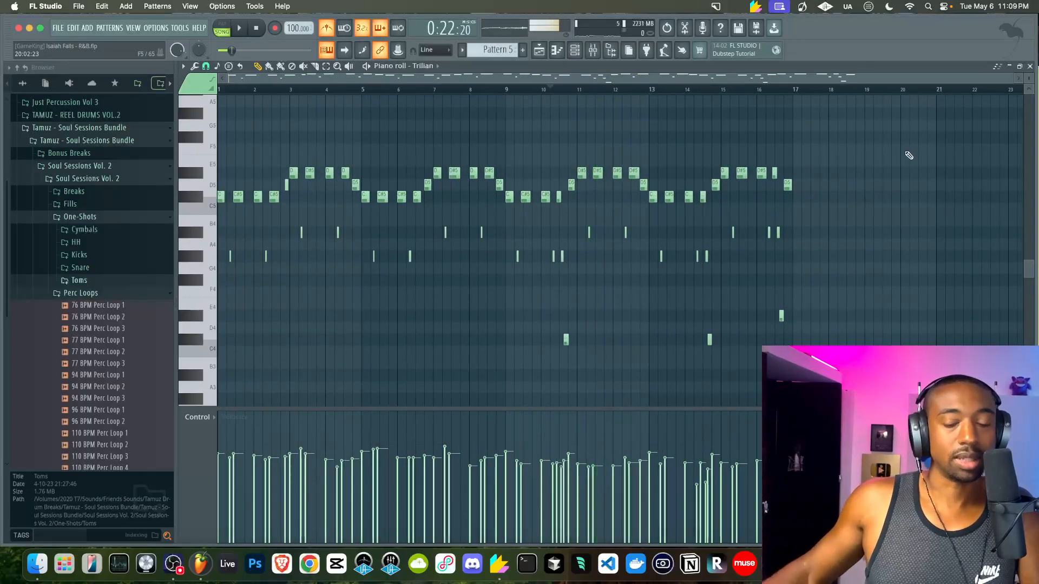
{"action": "key", "text": "ctrl+Down"}
{"action": "key", "text": "space"}
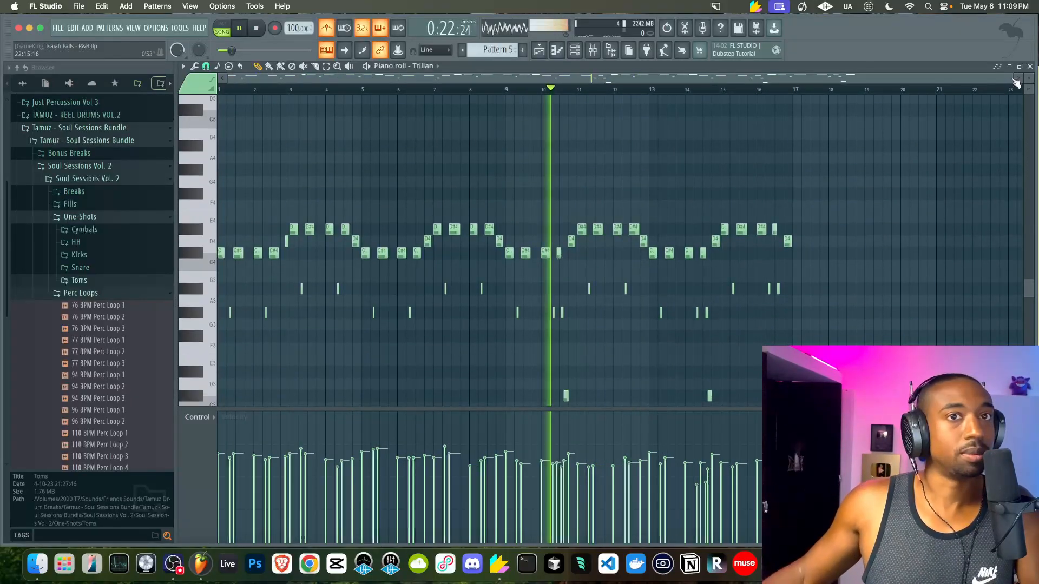
Back in the arrangement, repeat the Pattern 5 clip four times along the Topline track
{"action": "left_click", "coordinate": [1030, 66]}
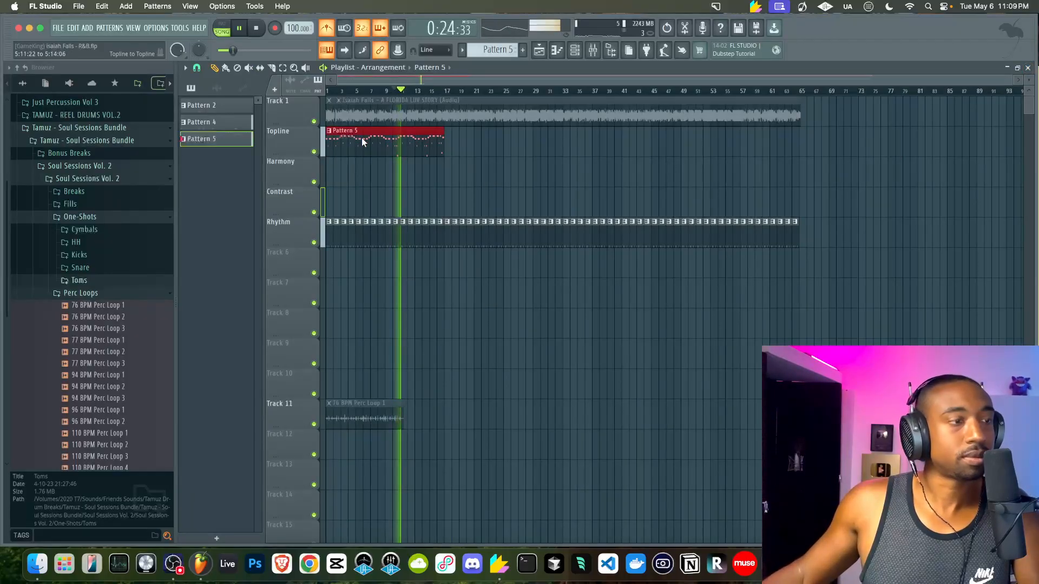
{"action": "key", "text": "ctrl+b"}
{"action": "key", "text": "ctrl+b"}
{"action": "key", "text": "ctrl+b"}
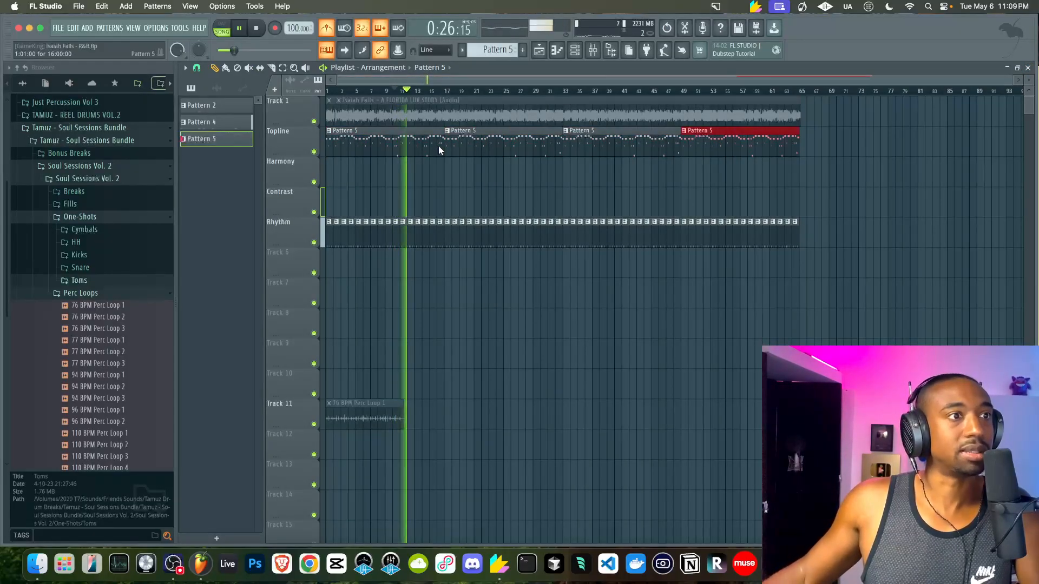
{"action": "key", "text": "space"}
Switch to a new empty Pattern 6 in the channel rack and save the project
{"action": "left_click", "coordinate": [575, 50]}
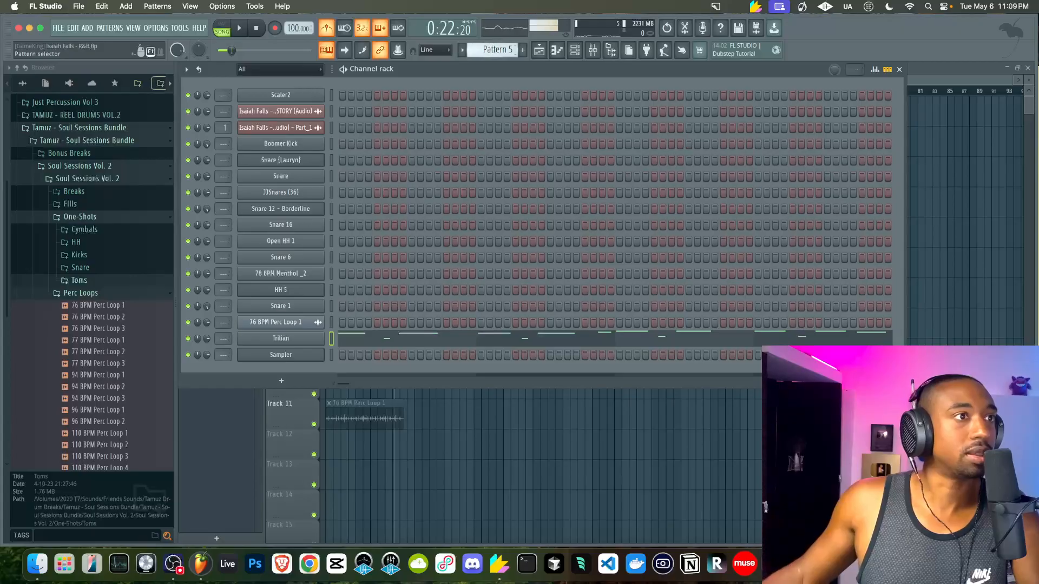
{"action": "scroll", "coordinate": [497, 50], "scroll_direction": "down", "scroll_amount": 1}
{"action": "key", "text": "ctrl+s"}
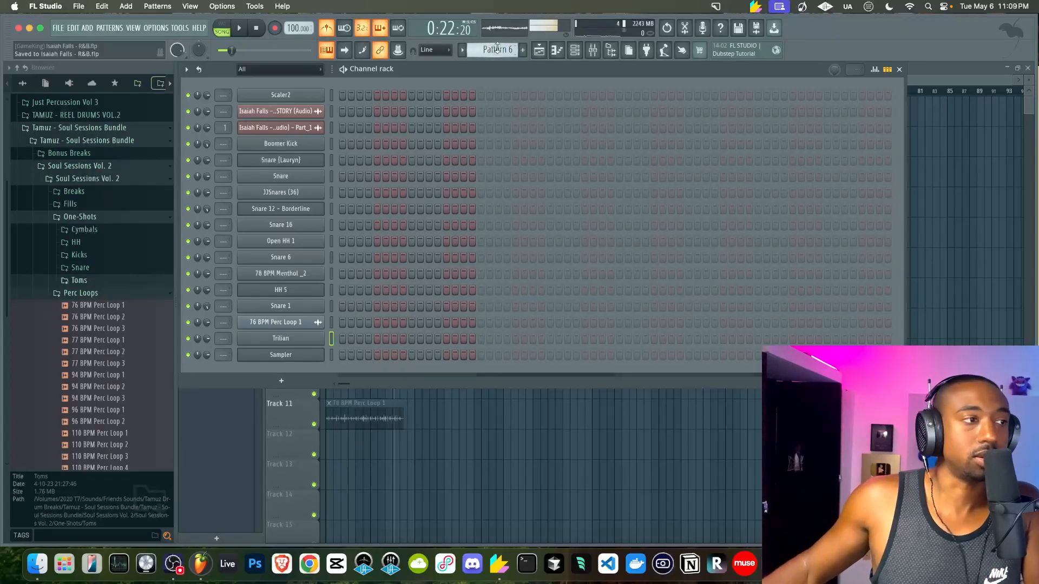
{"action": "key", "text": "space"}
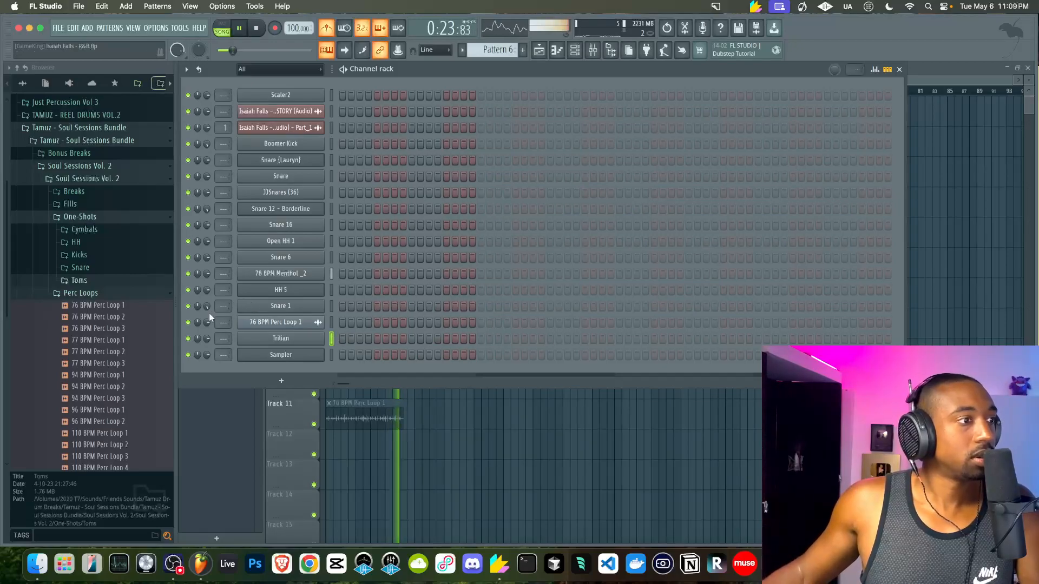
{"action": "key", "text": "space"}
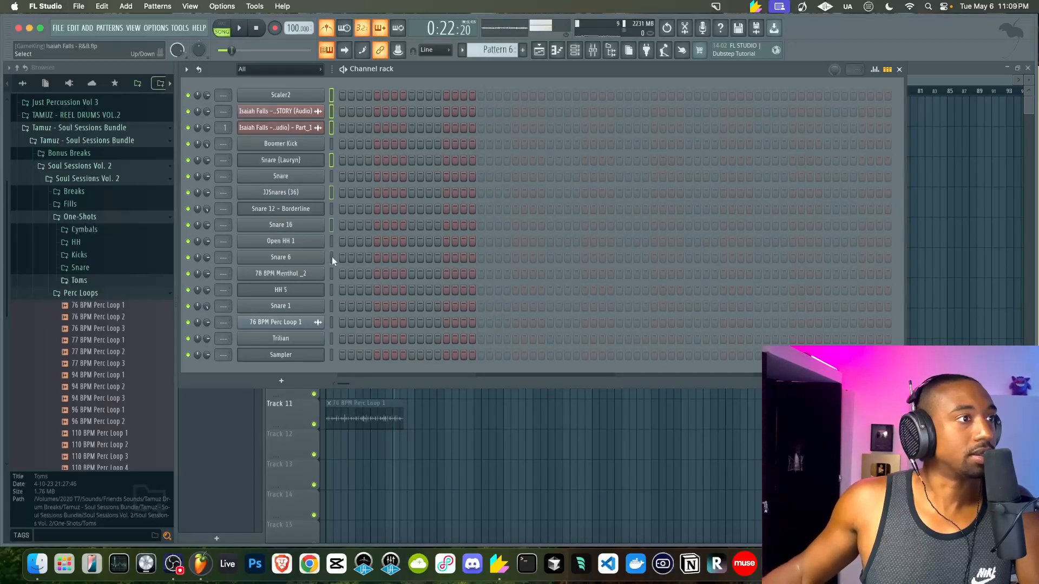
{"action": "left_click", "coordinate": [332, 306]}
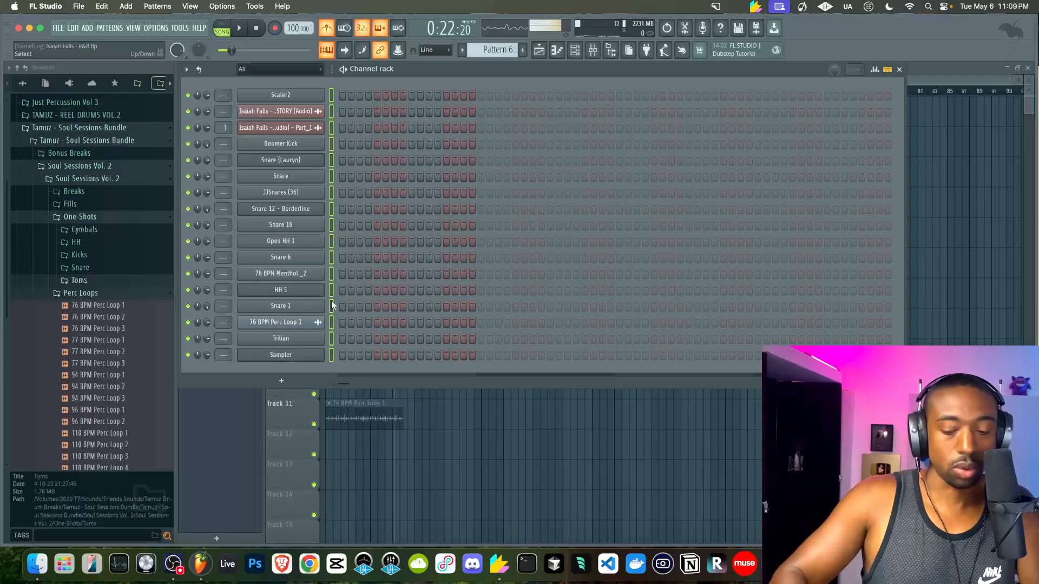
{"action": "key", "text": "F6"}
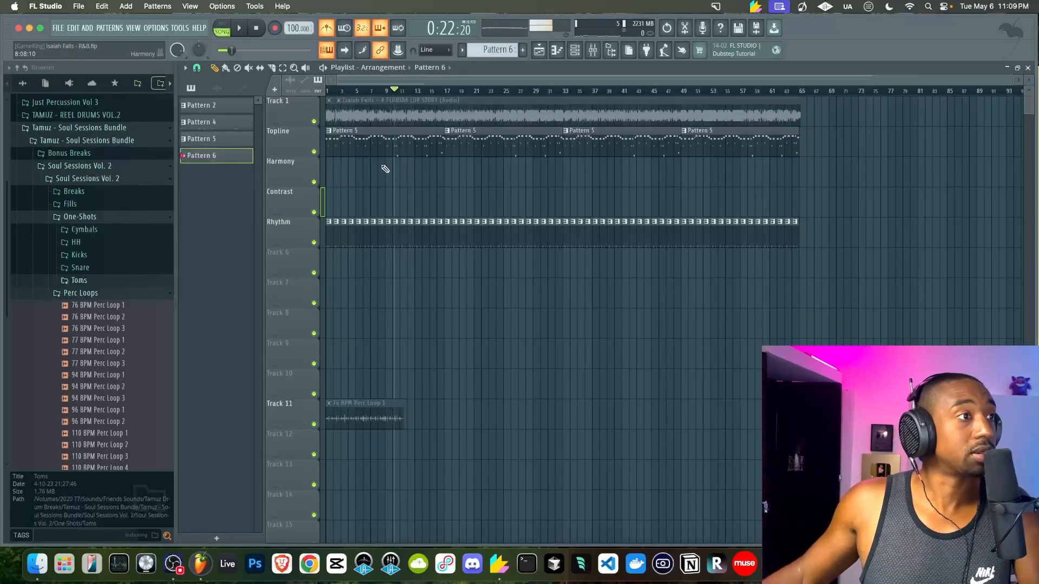
Fill HH 5 with a hit every 4 steps across a 32-step pattern
{"action": "left_click", "coordinate": [576, 52]}
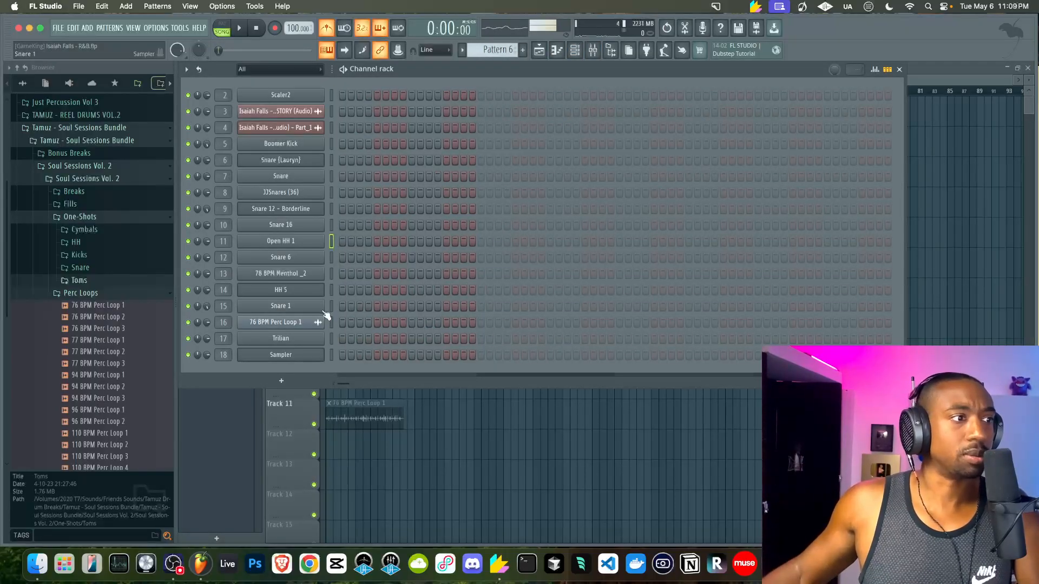
{"action": "right_click", "coordinate": [322, 292]}
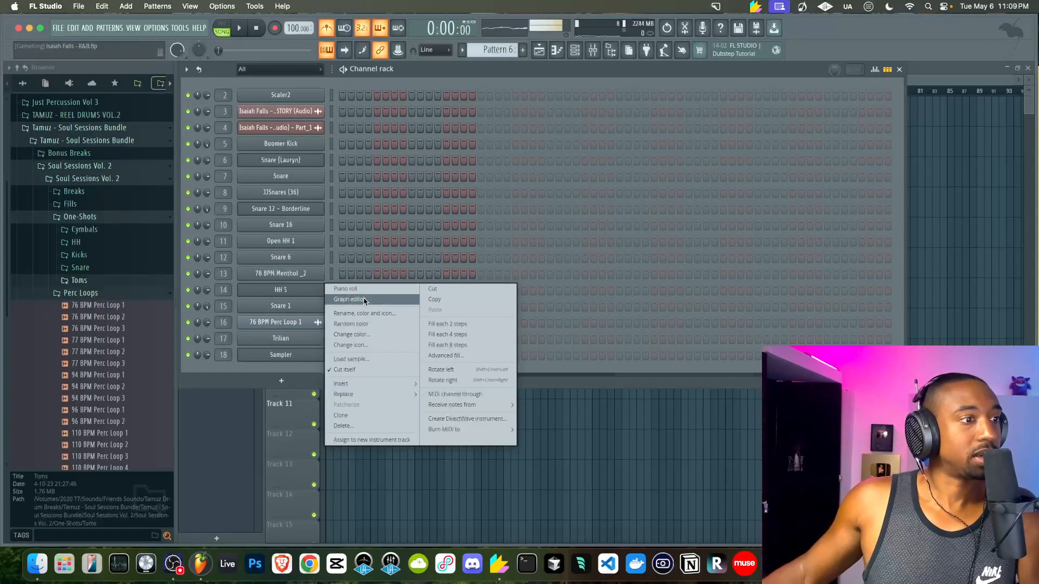
{"action": "left_click", "coordinate": [445, 339]}
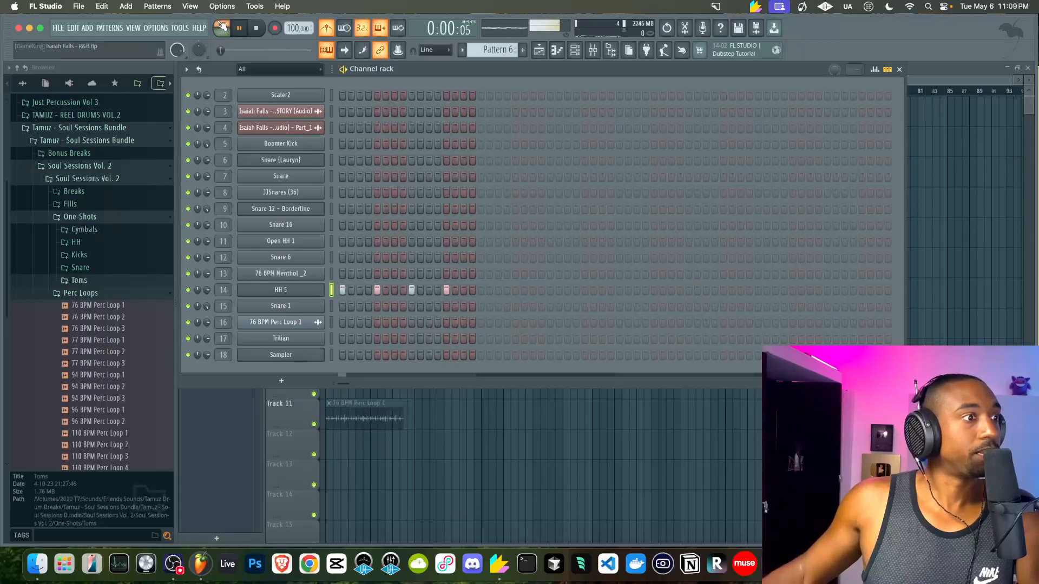
{"action": "key", "text": "space"}
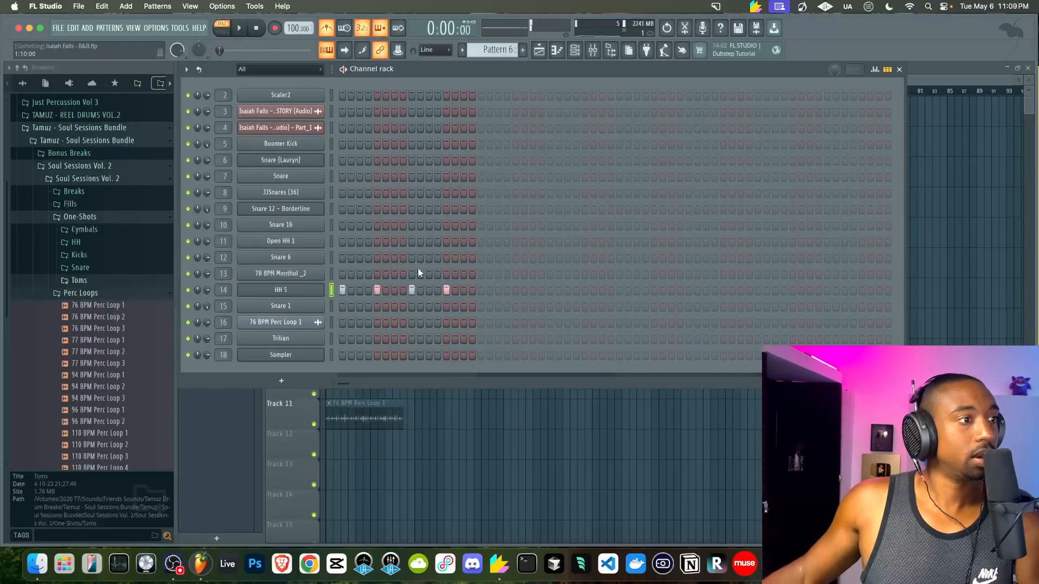
{"action": "left_click", "coordinate": [481, 290]}
{"action": "right_click", "coordinate": [320, 295]}
{"action": "left_click", "coordinate": [442, 338]}
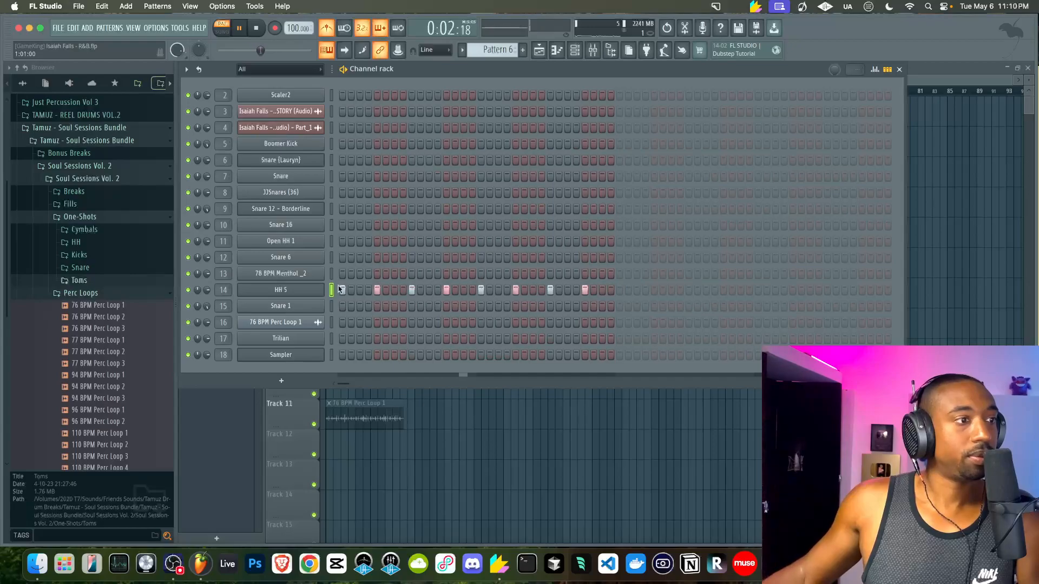
Change HH 5 to a hit every 8 steps and add single Snare 16 and Open HH 1 hits
{"action": "right_click", "coordinate": [318, 290]}
{"action": "left_click", "coordinate": [447, 345]}
{"action": "key", "text": "space"}
{"action": "key", "text": "space"}
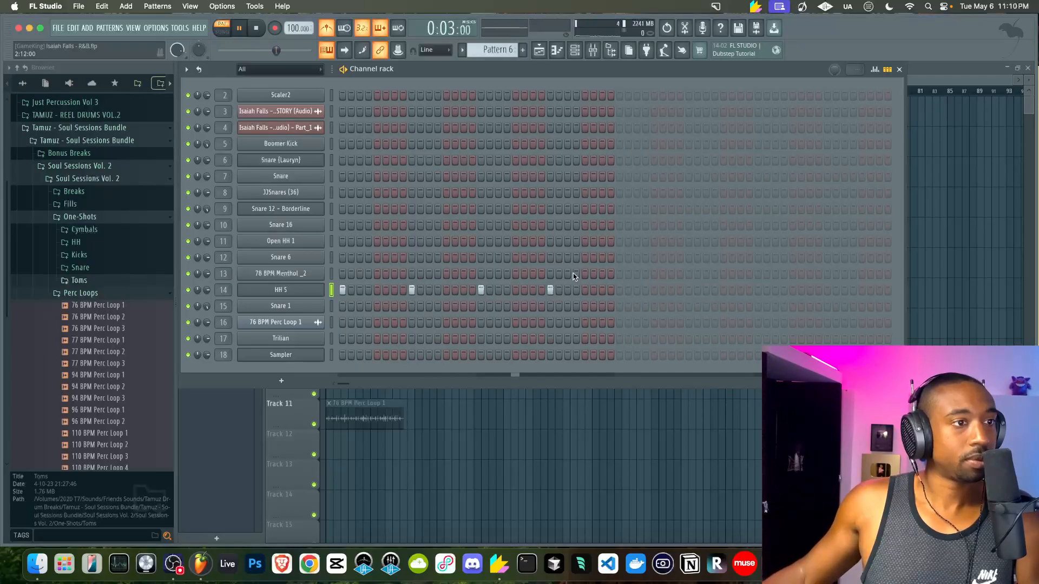
{"action": "left_click", "coordinate": [585, 225]}
{"action": "left_click", "coordinate": [586, 240]}
{"action": "key", "text": "space"}
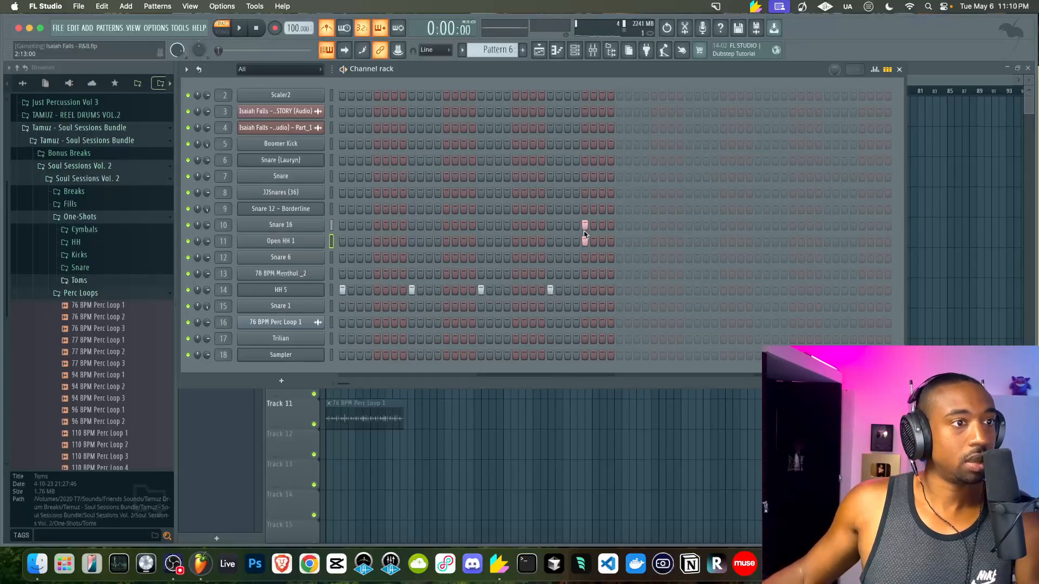
Rename Track 6 to 'Rhythm'
{"action": "right_click", "coordinate": [505, 437]}
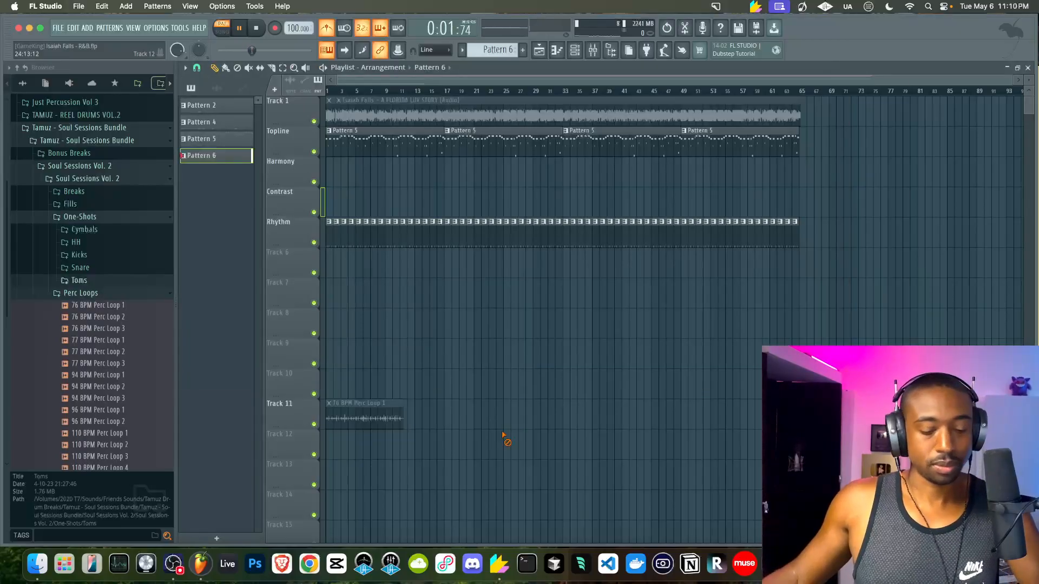
{"action": "key", "text": "space"}
{"action": "right_click", "coordinate": [300, 255]}
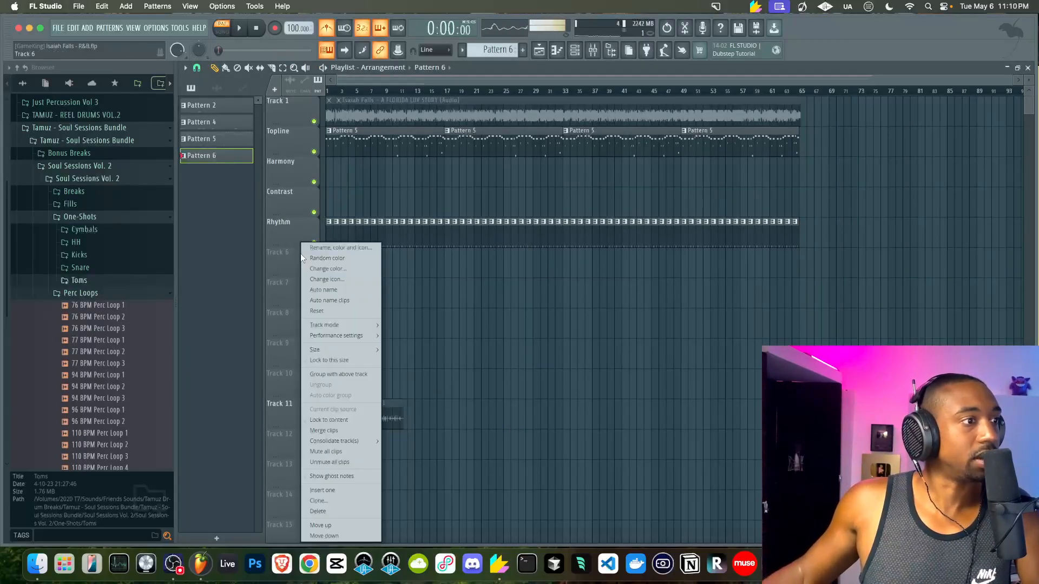
{"action": "left_click", "coordinate": [301, 255]}
{"action": "type", "text": "Rhythm"}
{"action": "key", "text": "Return"}
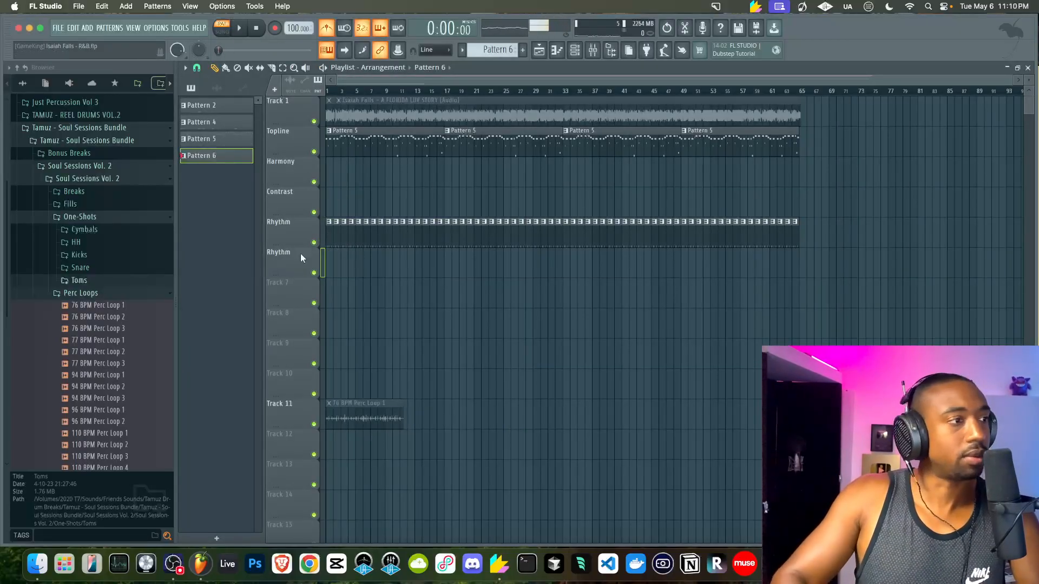
Paint Pattern 6 at bar 1 of the Rhythm track and play the song
{"action": "left_click", "coordinate": [331, 261]}
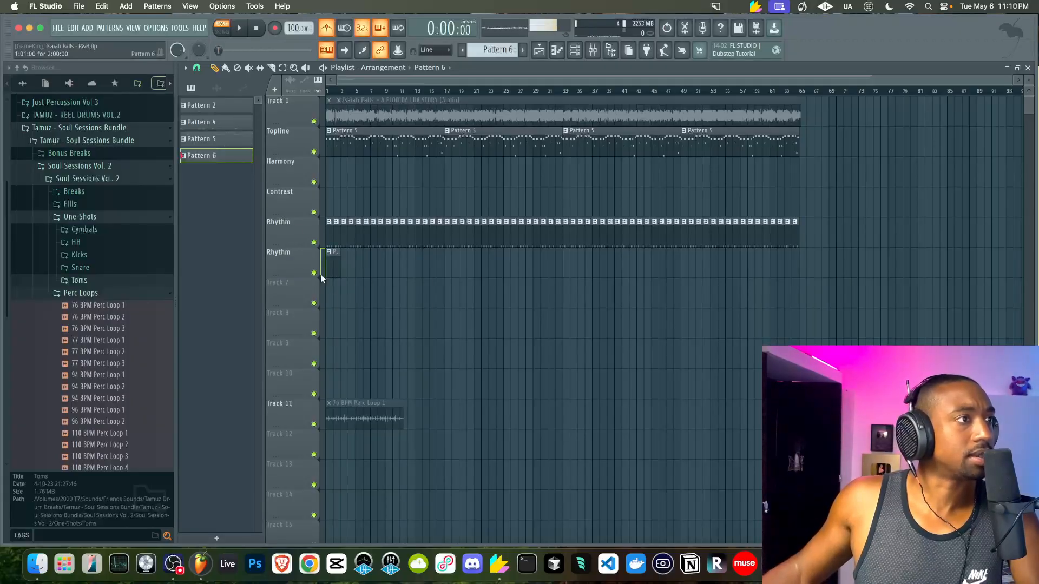
{"action": "key", "text": "space"}
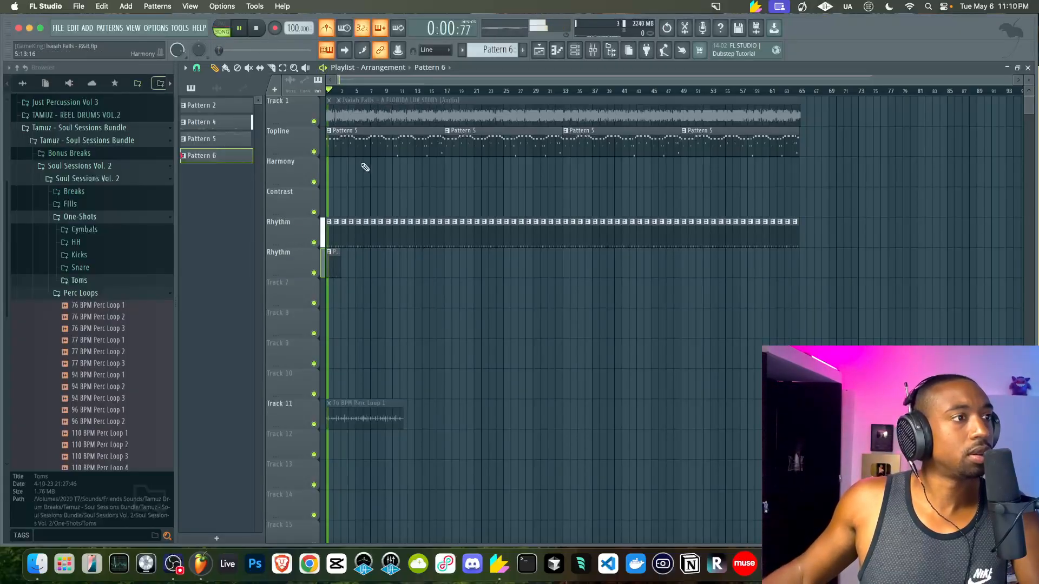
{"action": "left_click", "coordinate": [575, 50]}
{"action": "key", "text": "space"}
Fill HH 5 with a hit every four steps, turning off its final step
{"action": "right_click", "coordinate": [311, 291]}
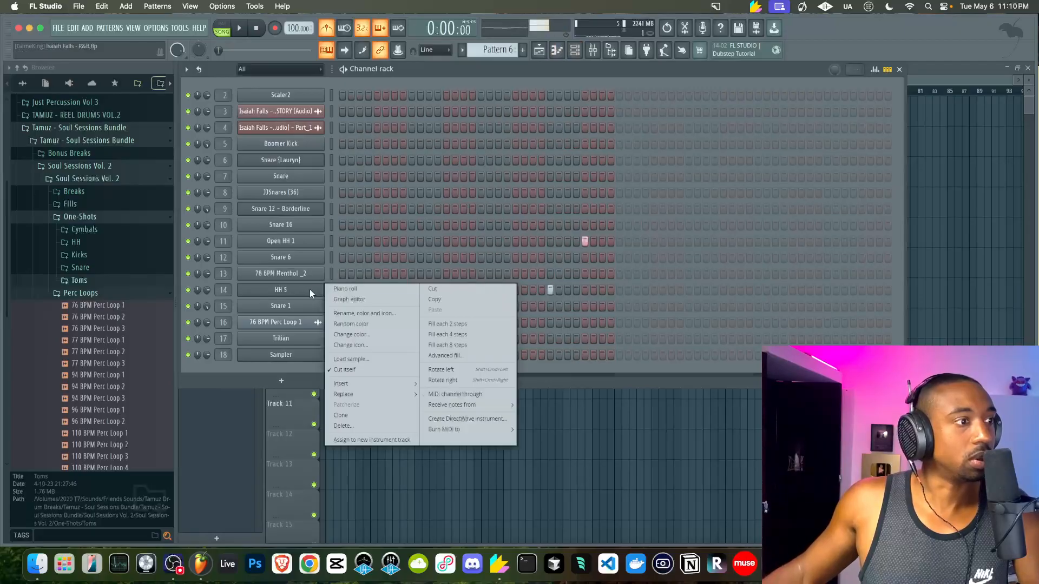
{"action": "left_click", "coordinate": [463, 336]}
{"action": "key", "text": "space"}
{"action": "left_click", "coordinate": [585, 290]}
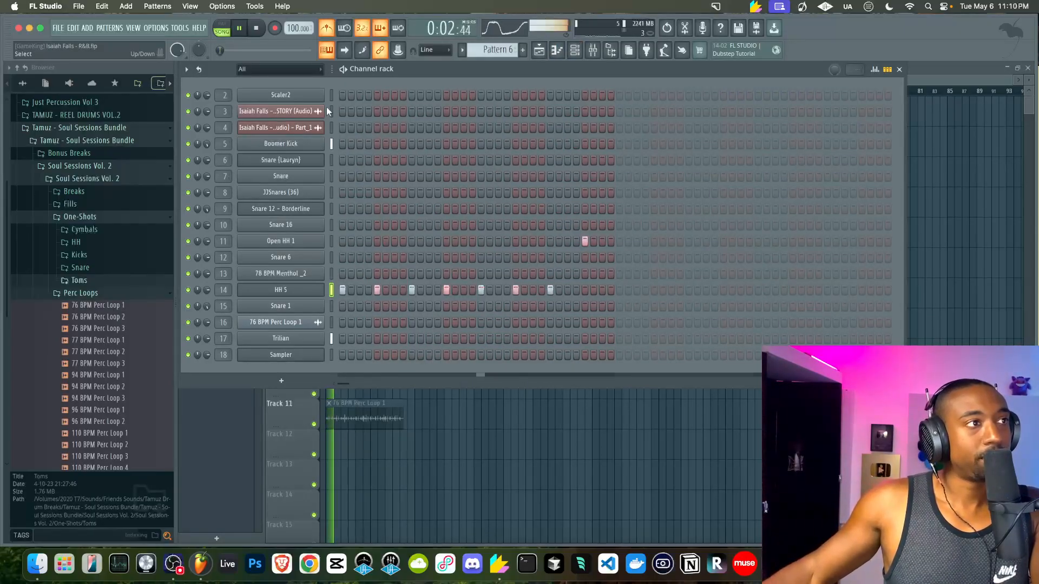
{"action": "key", "text": "space"}
Nudge HH 5's fine time Shift knob slightly later and close its channel settings
{"action": "left_click", "coordinate": [307, 289]}
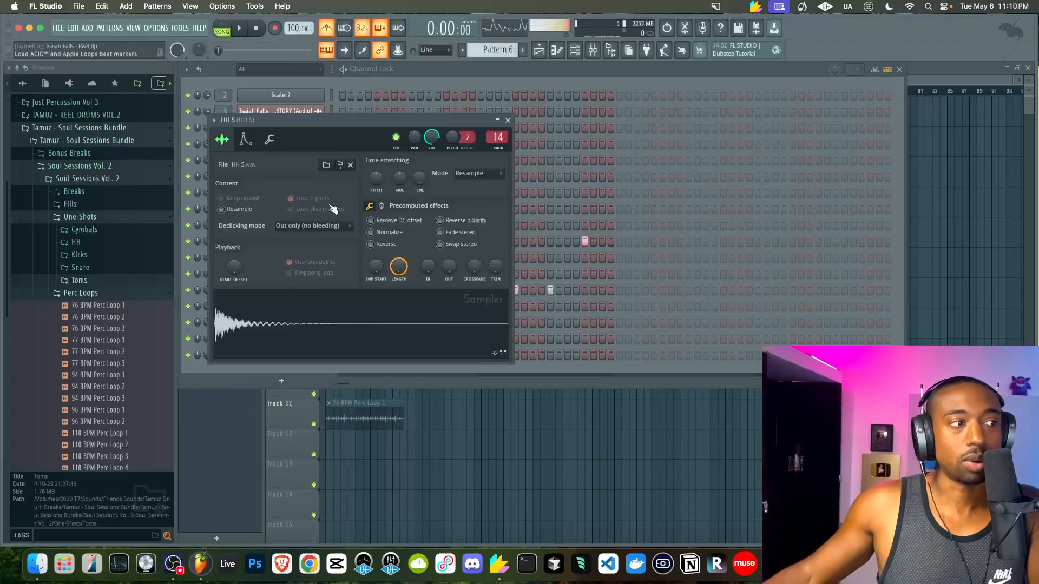
{"action": "left_click", "coordinate": [269, 140]}
{"action": "key", "text": "space"}
{"action": "left_click_drag", "start_coordinate": [411, 187], "coordinate": [411, 184]}
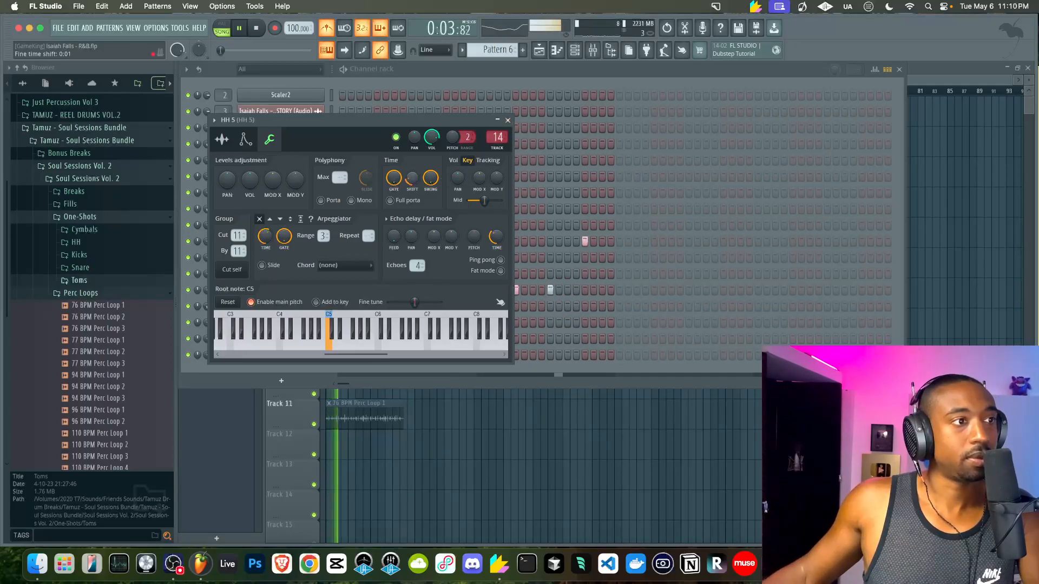
{"action": "left_click", "coordinate": [507, 120]}
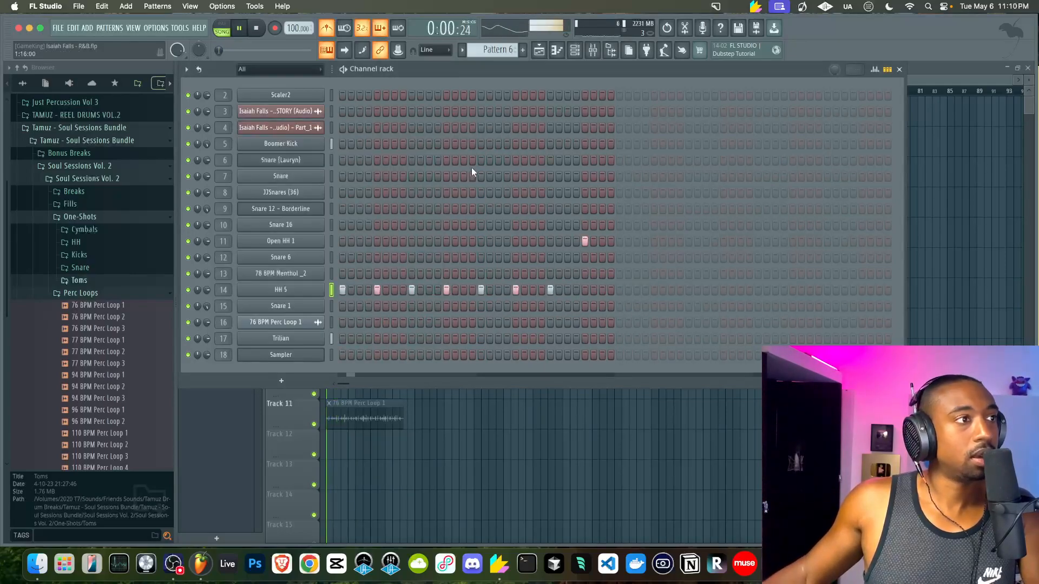
Solo Track 1 in the playlist to audition the vocal alone
{"action": "right_click", "coordinate": [456, 426]}
{"action": "key", "text": "space"}
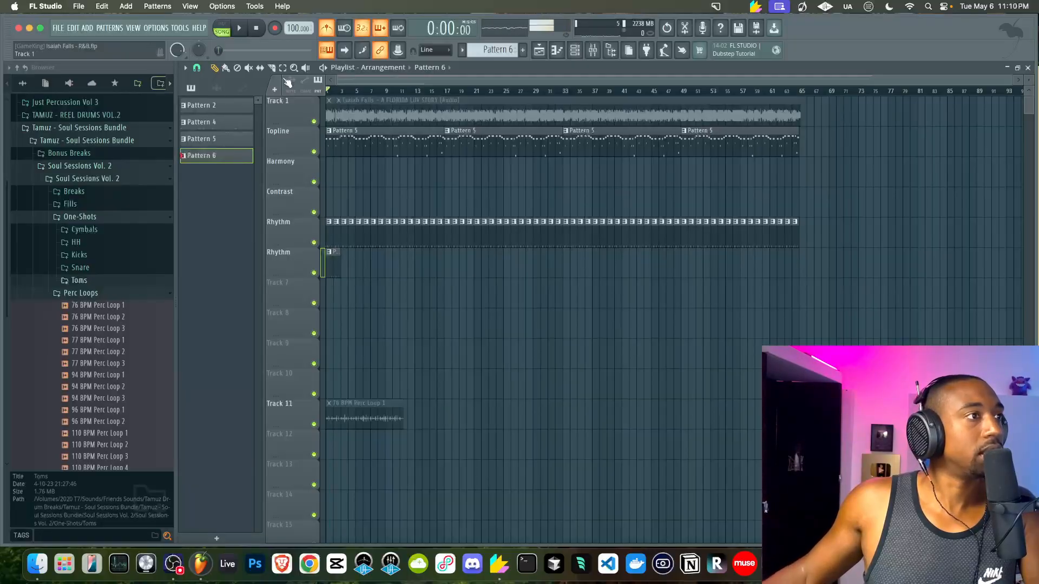
{"action": "left_click", "coordinate": [315, 114]}
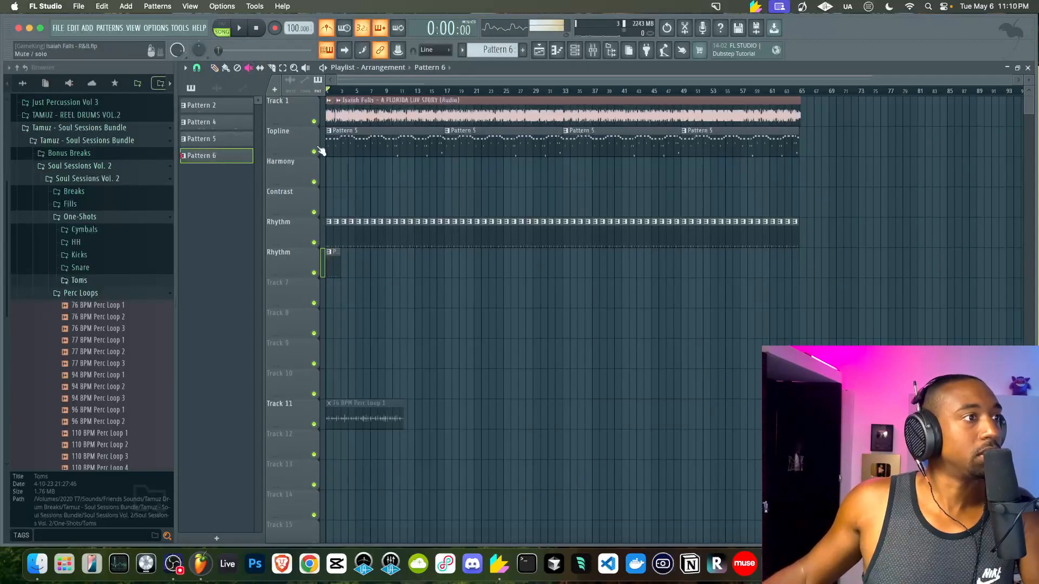
{"action": "left_click", "coordinate": [314, 122], "text": "ctrl"}
{"action": "key", "text": "space"}
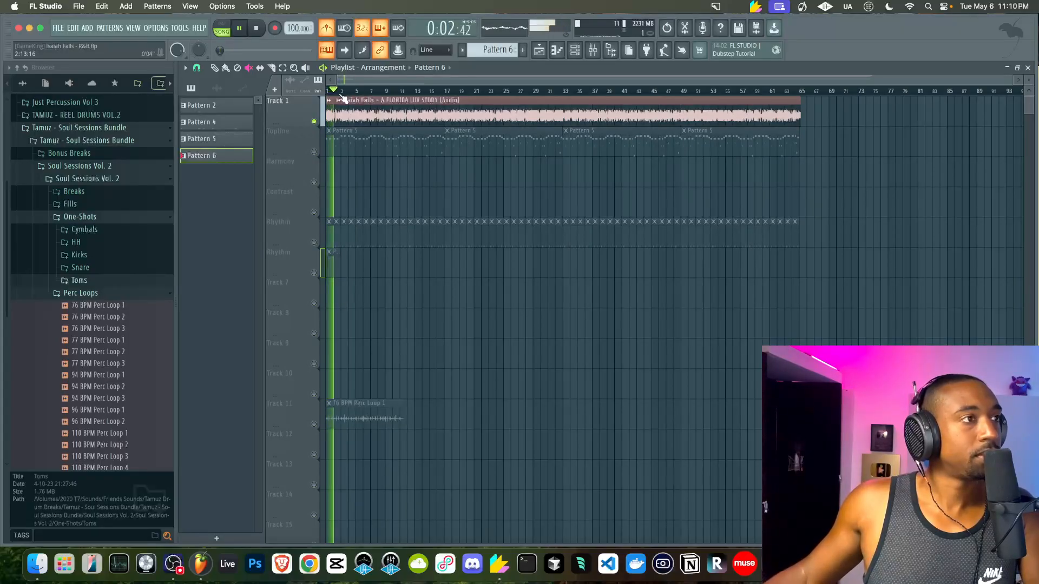
Toggle the metronome off and on, mute Track 1's clip, and unmute all playlist tracks
{"action": "left_click", "coordinate": [334, 31]}
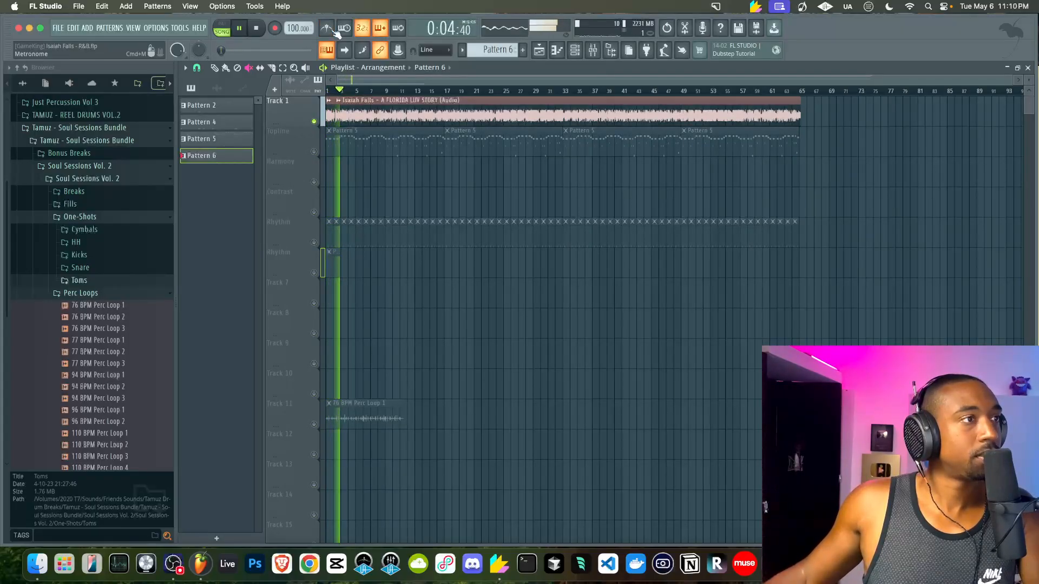
{"action": "key", "text": "space"}
{"action": "left_click", "coordinate": [326, 29]}
{"action": "left_click", "coordinate": [385, 116]}
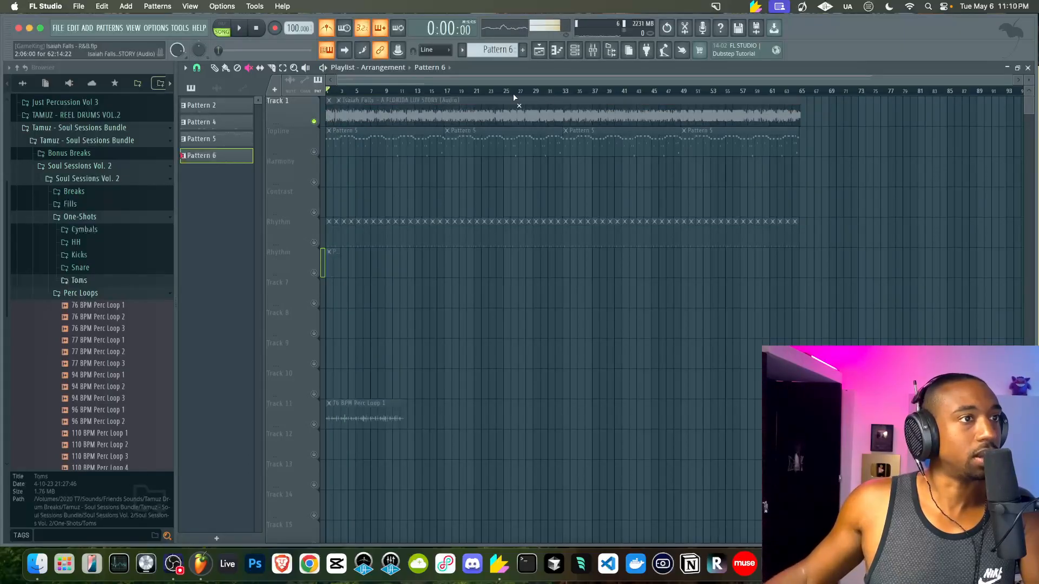
{"action": "left_click", "coordinate": [575, 51]}
{"action": "key", "text": "F6"}
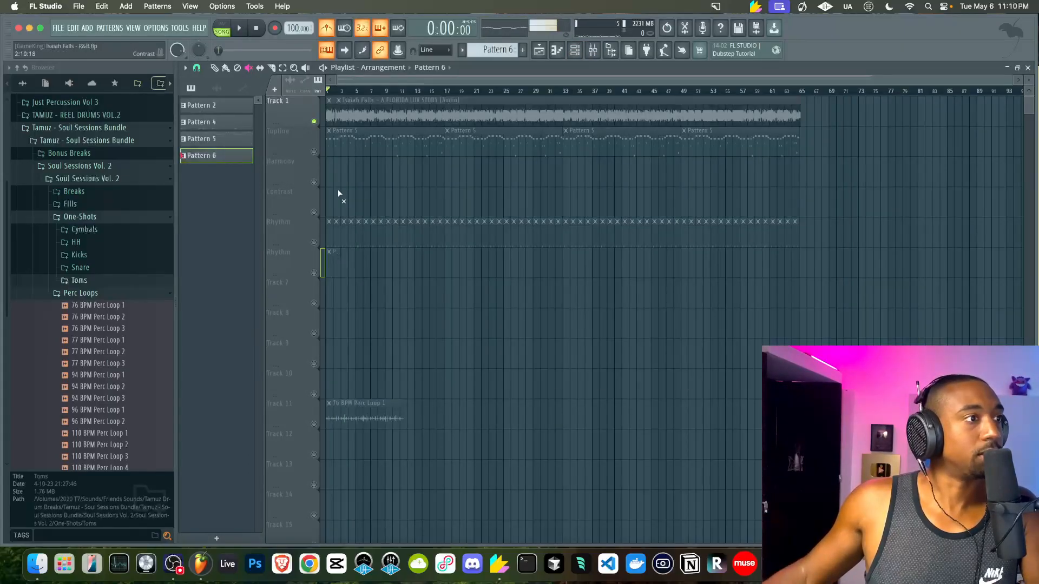
{"action": "left_click", "coordinate": [574, 50]}
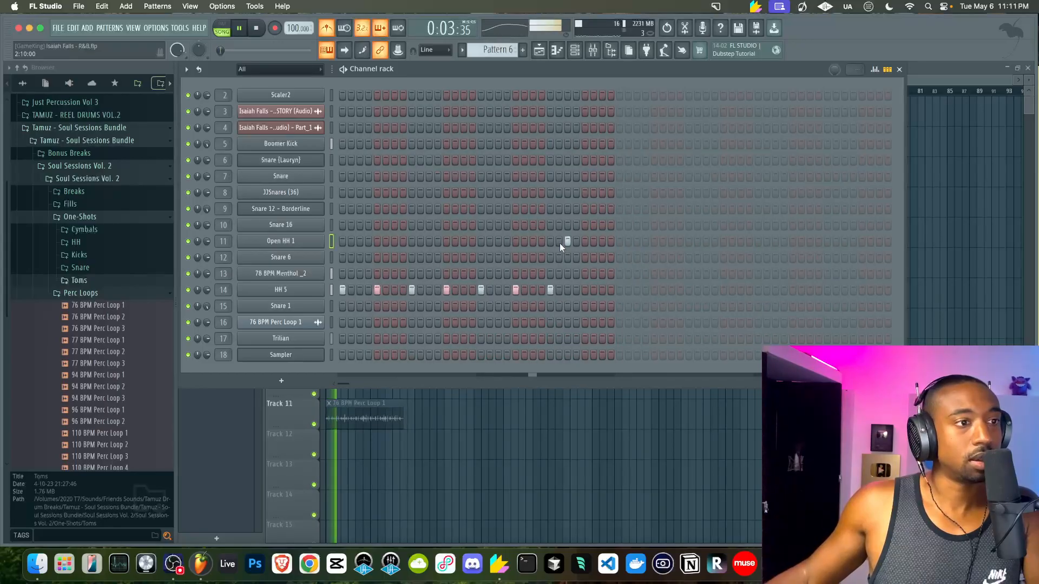
Play Pattern 6 and preview the Open HH 1 sound
{"action": "key", "text": "space"}
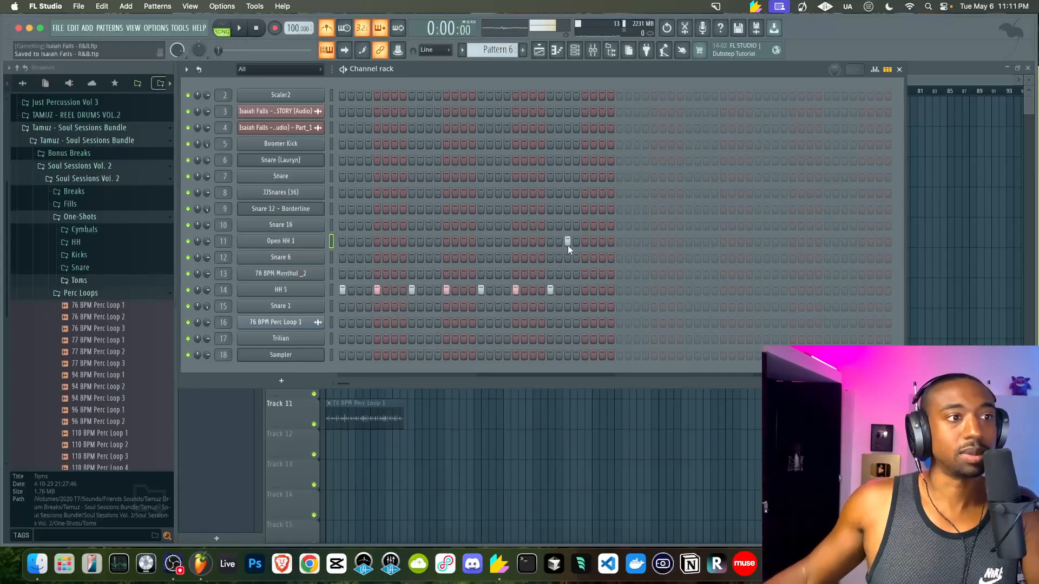
{"action": "key", "text": "space"}
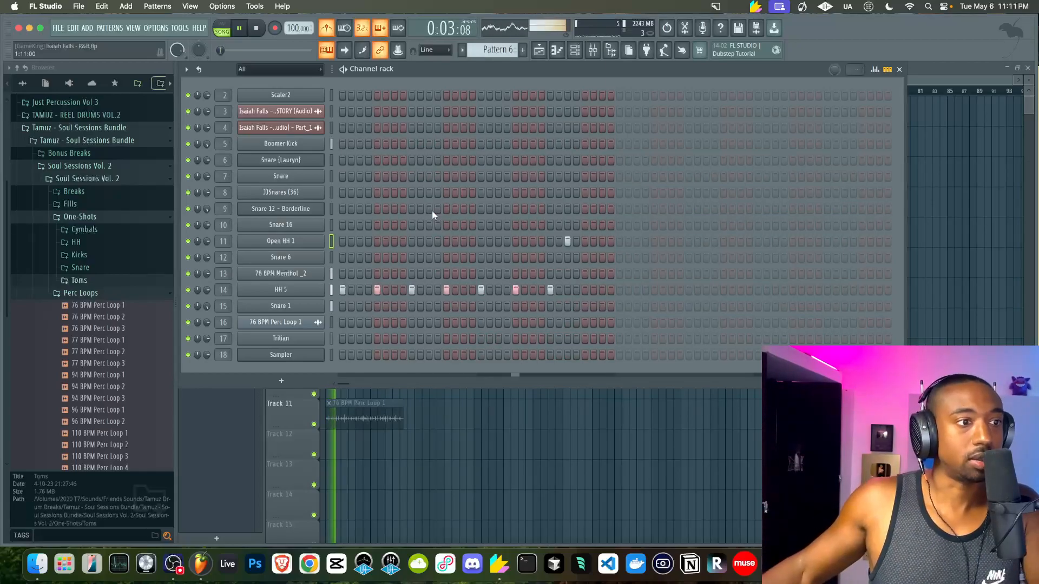
{"action": "key", "text": "space"}
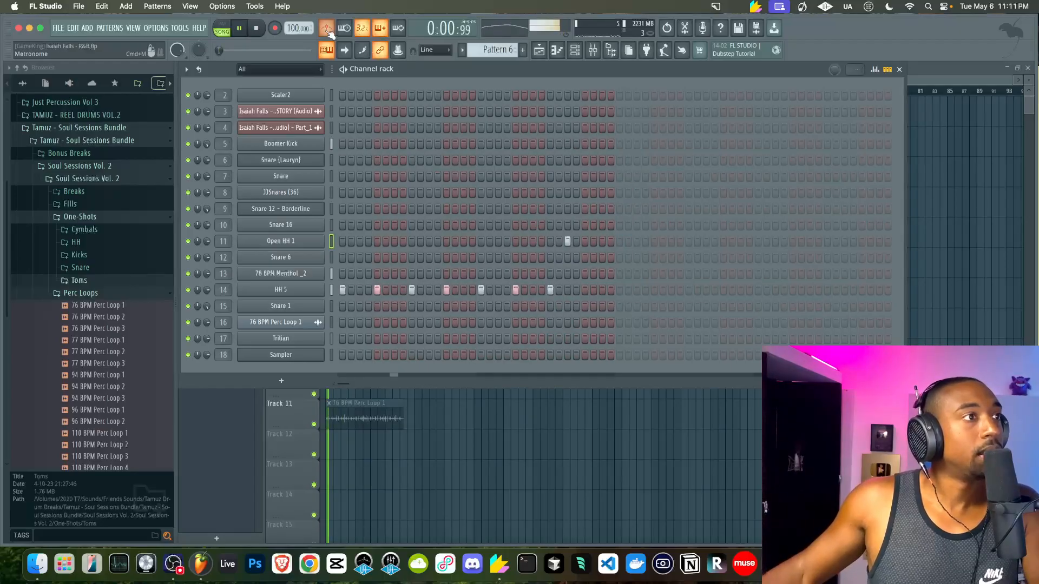
{"action": "key", "text": "space"}
{"action": "key", "text": "q"}
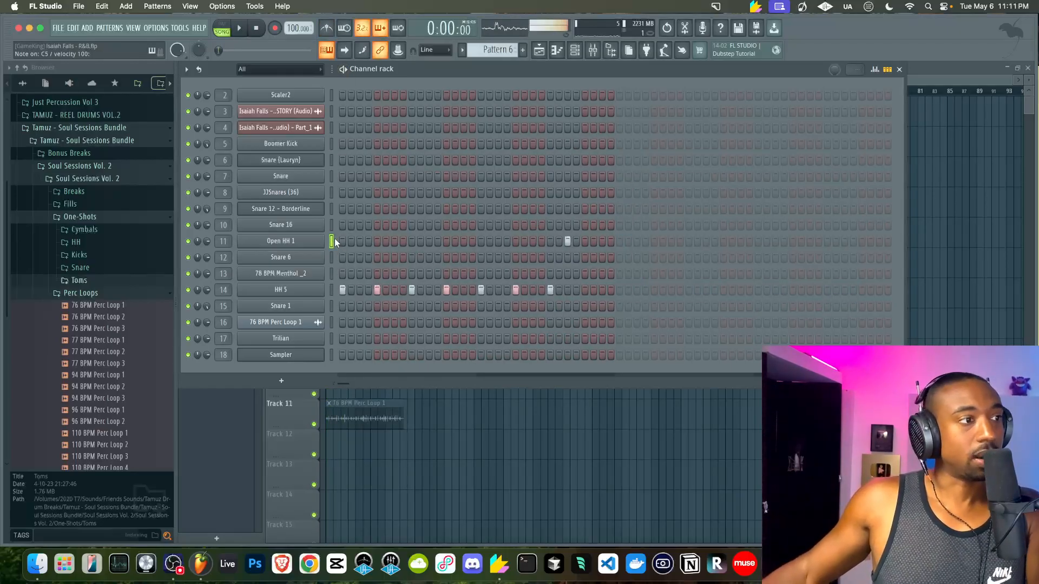
{"action": "key", "text": "space"}
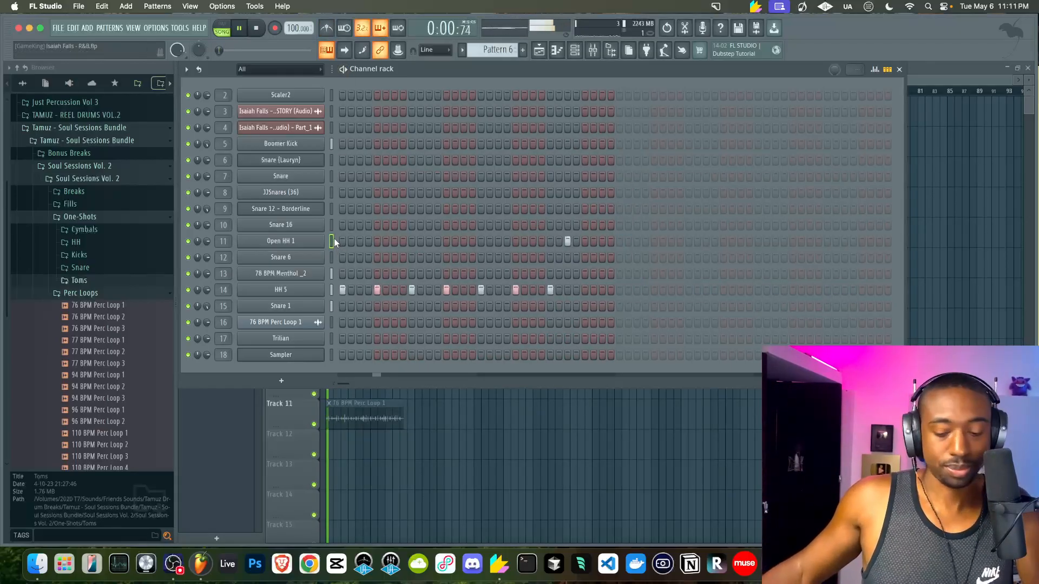
Collapse the browser tree to its top-level folder list
{"action": "left_click", "coordinate": [496, 434]}
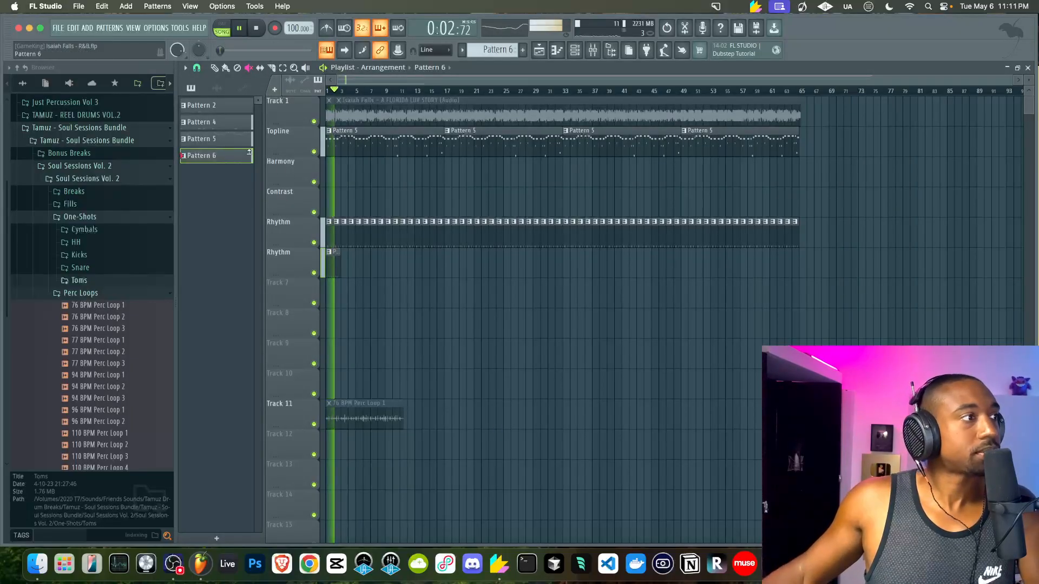
{"action": "left_click", "coordinate": [24, 83]}
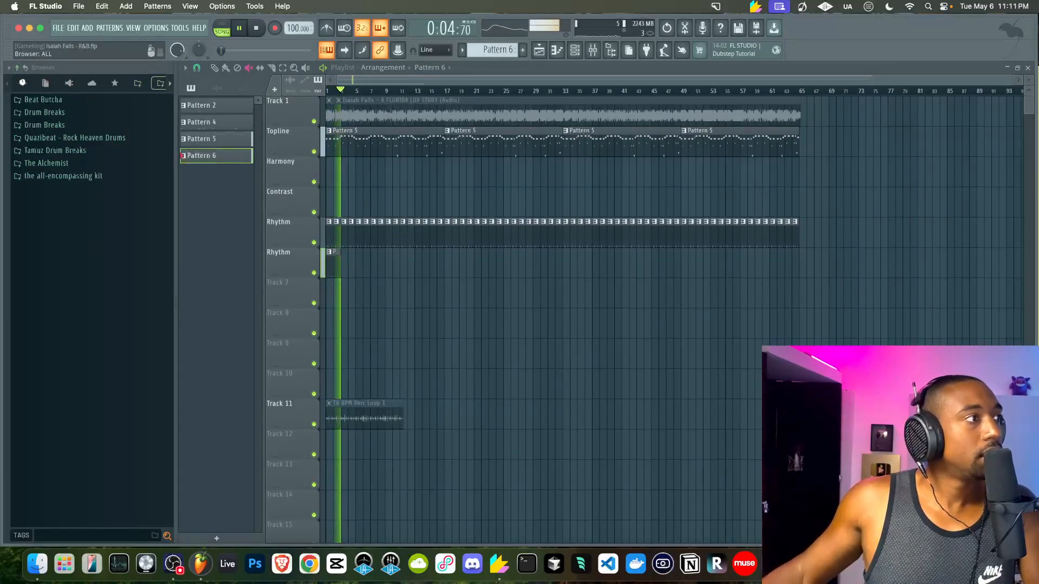
{"action": "left_click", "coordinate": [21, 69]}
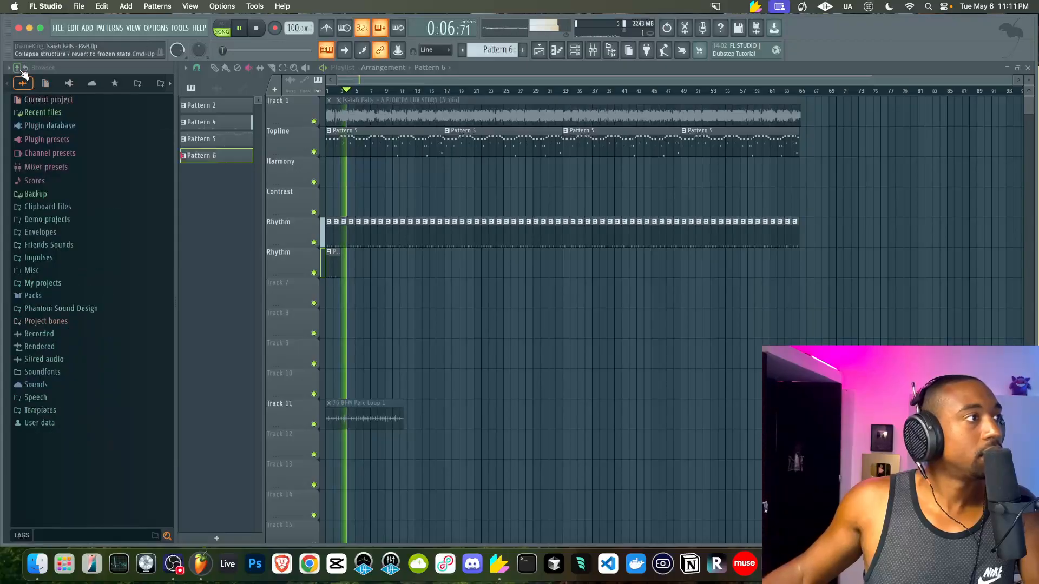
Paint Pattern 6 at bar 1 of the second Rhythm track
{"action": "left_click", "coordinate": [574, 49]}
{"action": "key", "text": "space"}
{"action": "key", "text": "space"}
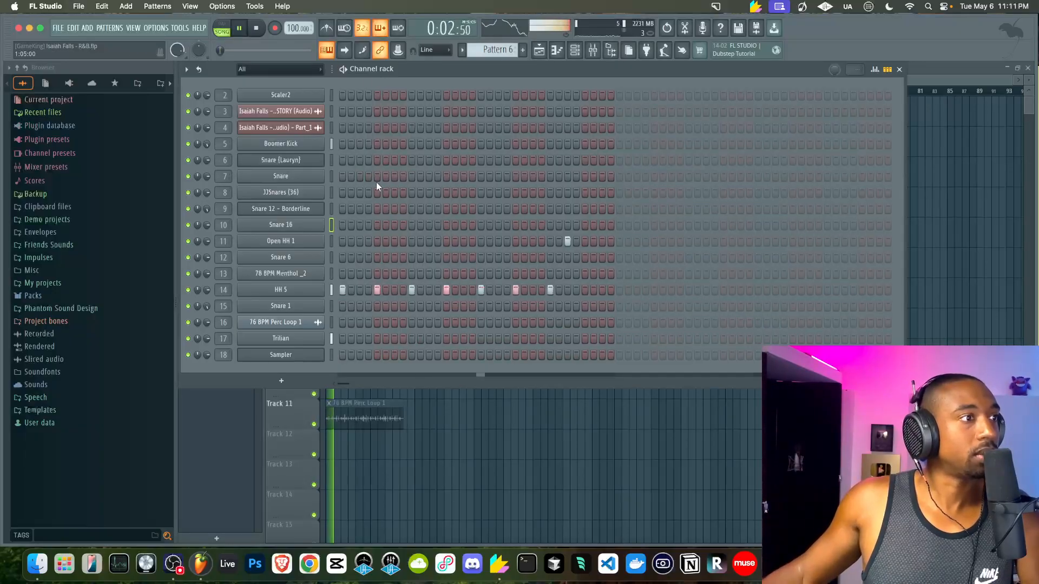
{"action": "key", "text": "space"}
{"action": "key", "text": "F6"}
{"action": "left_click", "coordinate": [329, 257]}
Repeat Pattern 6 along the second Rhythm track out to bar 65 and play it
{"action": "key", "text": "ctrl+b"}
{"action": "key", "text": "ctrl+b"}
{"action": "key", "text": "ctrl+b"}
{"action": "key", "text": "ctrl+b"}
{"action": "key", "text": "ctrl+b"}
{"action": "key", "text": "ctrl+b"}
{"action": "key", "text": "ctrl+b"}
{"action": "key", "text": "ctrl+b"}
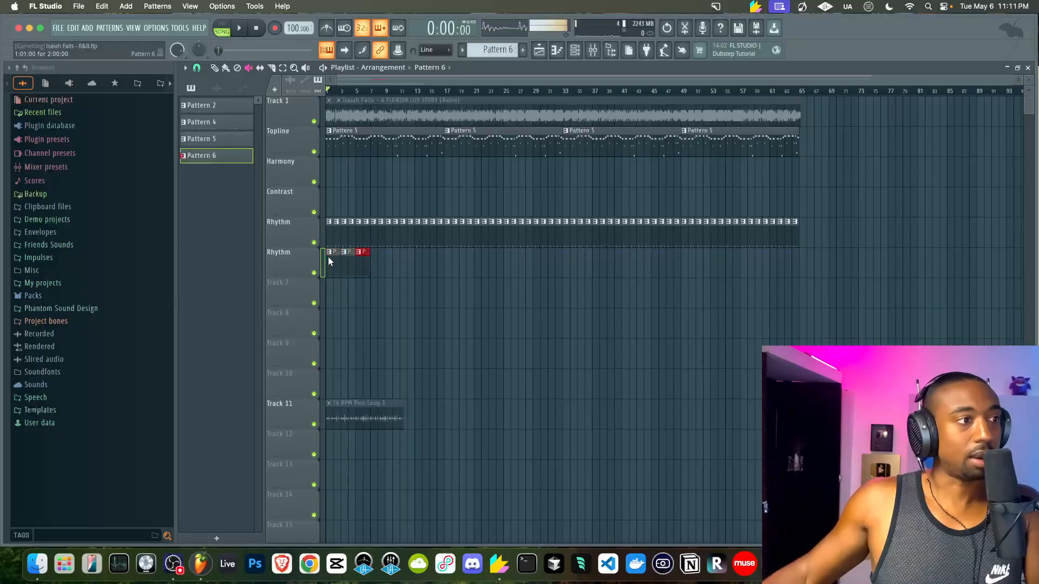
{"action": "key", "text": "ctrl+b"}
{"action": "key", "text": "ctrl+b"}
{"action": "key", "text": "ctrl+b"}
{"action": "key", "text": "ctrl+b"}
{"action": "key", "text": "ctrl+b"}
{"action": "key", "text": "ctrl+b"}
{"action": "key", "text": "ctrl+b"}
{"action": "key", "text": "ctrl+b"}
{"action": "key", "text": "ctrl+b"}
{"action": "key", "text": "ctrl+b"}
{"action": "key", "text": "ctrl+b"}
{"action": "key", "text": "ctrl+b"}
{"action": "key", "text": "ctrl+b"}
{"action": "key", "text": "ctrl+b"}
{"action": "key", "text": "ctrl+b"}
{"action": "key", "text": "ctrl+b"}
{"action": "key", "text": "ctrl+b"}
{"action": "key", "text": "ctrl+b"}
{"action": "key", "text": "ctrl+b"}
{"action": "key", "text": "ctrl+b"}
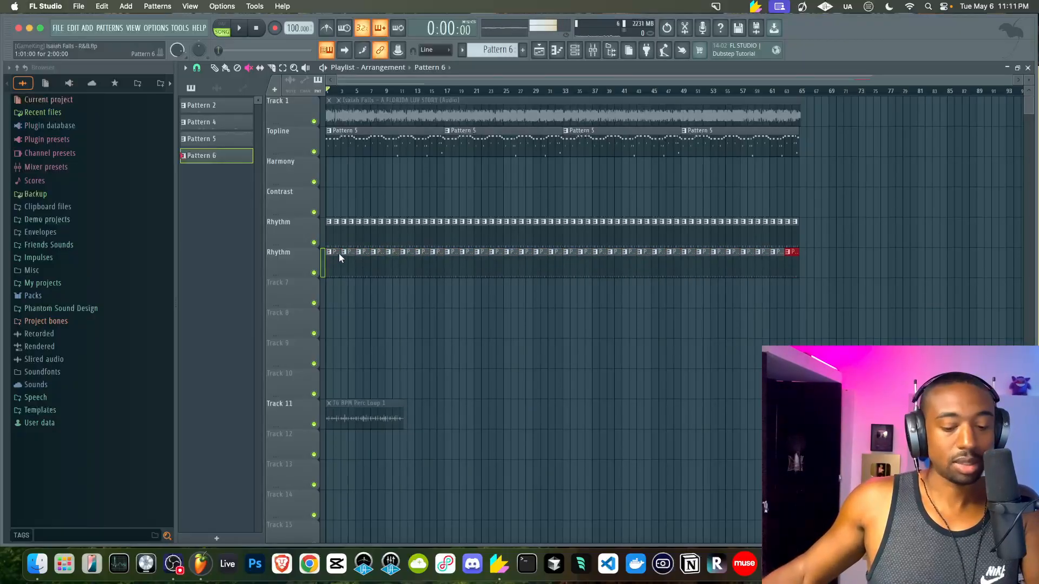
{"action": "key", "text": "space"}
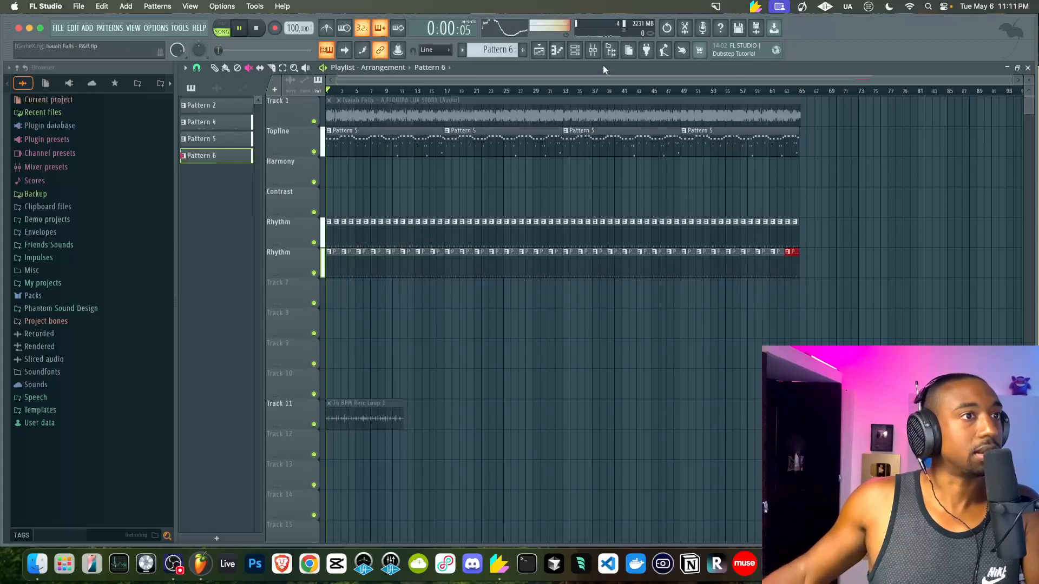
Create a new empty Pattern 7 and bring up the Mixer
{"action": "left_click", "coordinate": [573, 53]}
{"action": "key", "text": "space"}
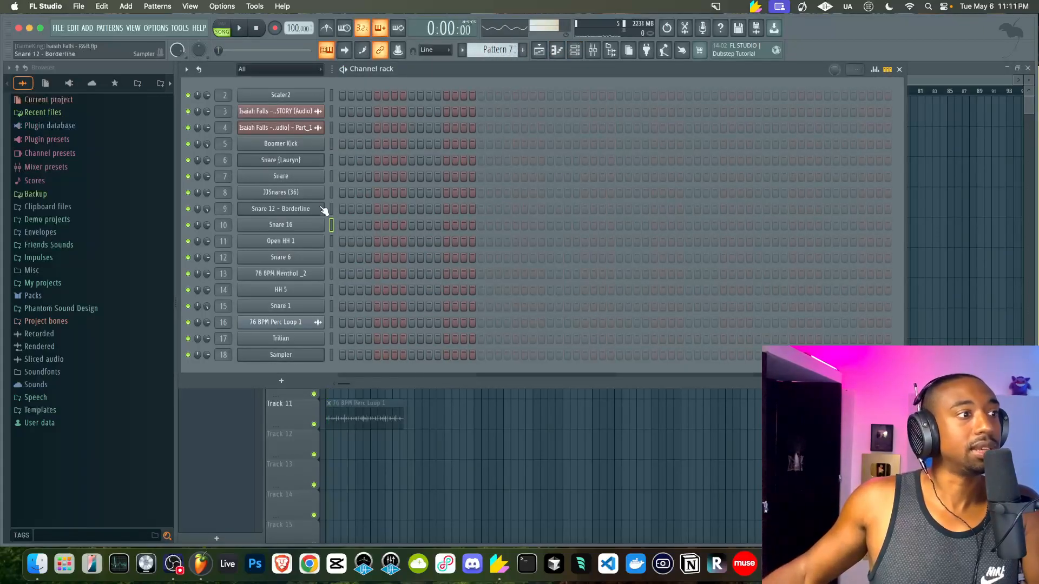
{"action": "left_click", "coordinate": [593, 50]}
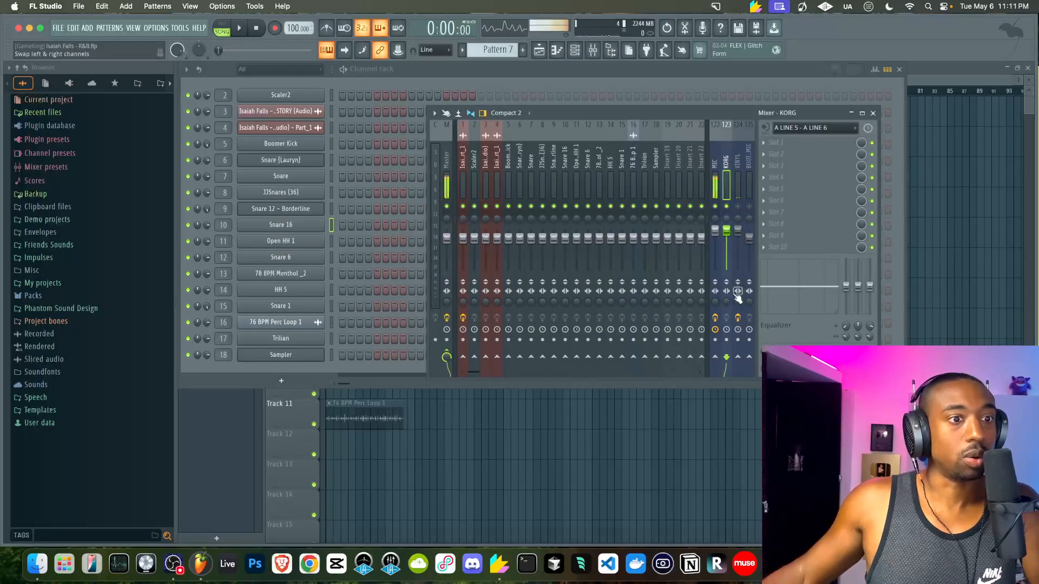
Arm the KORG insert for recording, then switch between the playlist and channel rack
{"action": "left_click", "coordinate": [725, 340]}
{"action": "left_click", "coordinate": [649, 424]}
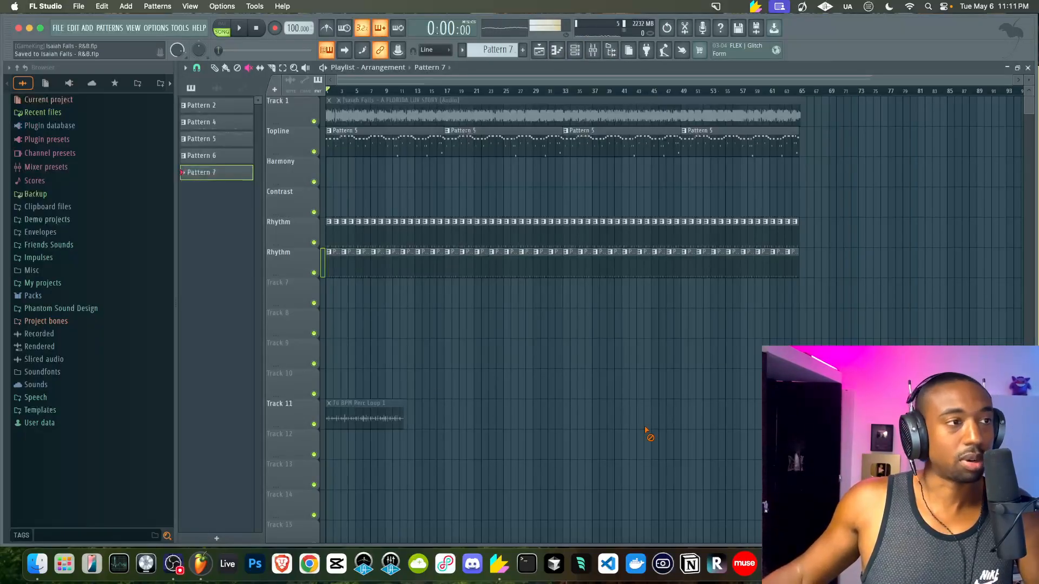
{"action": "left_click", "coordinate": [582, 50]}
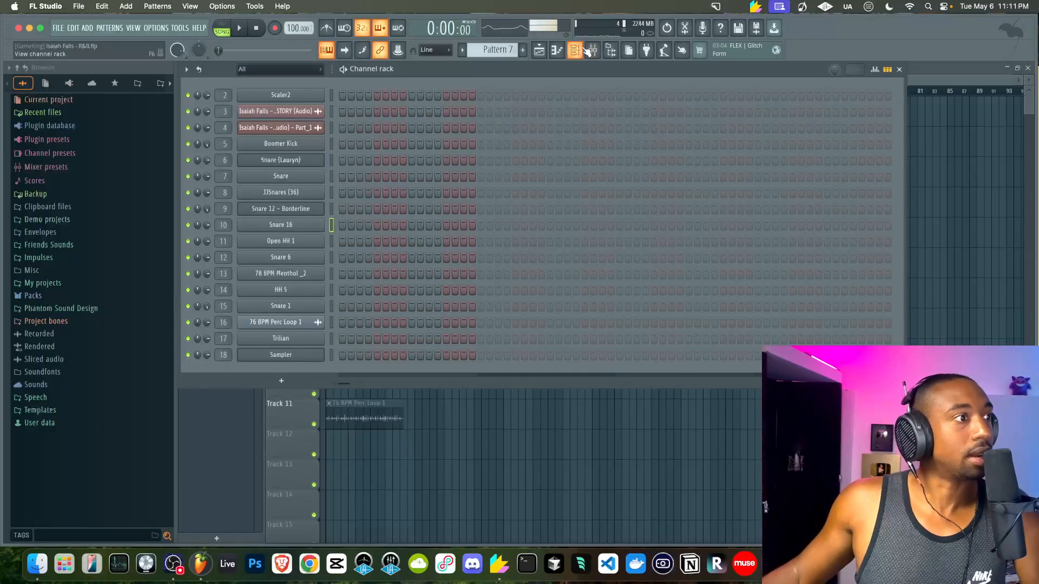
{"action": "left_click", "coordinate": [450, 449]}
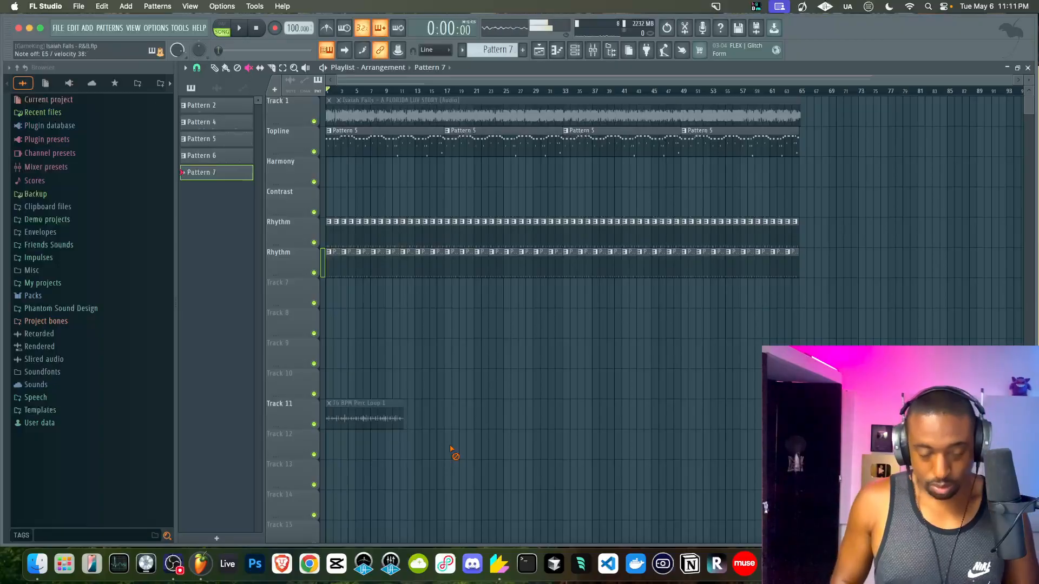
{"action": "key", "text": "F6"}
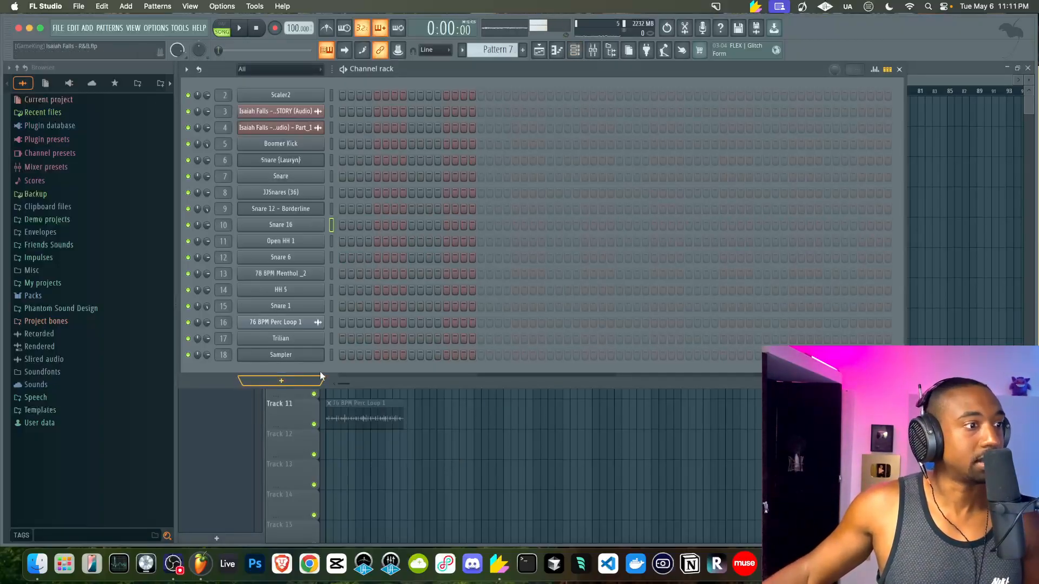
{"action": "key", "text": "F6"}
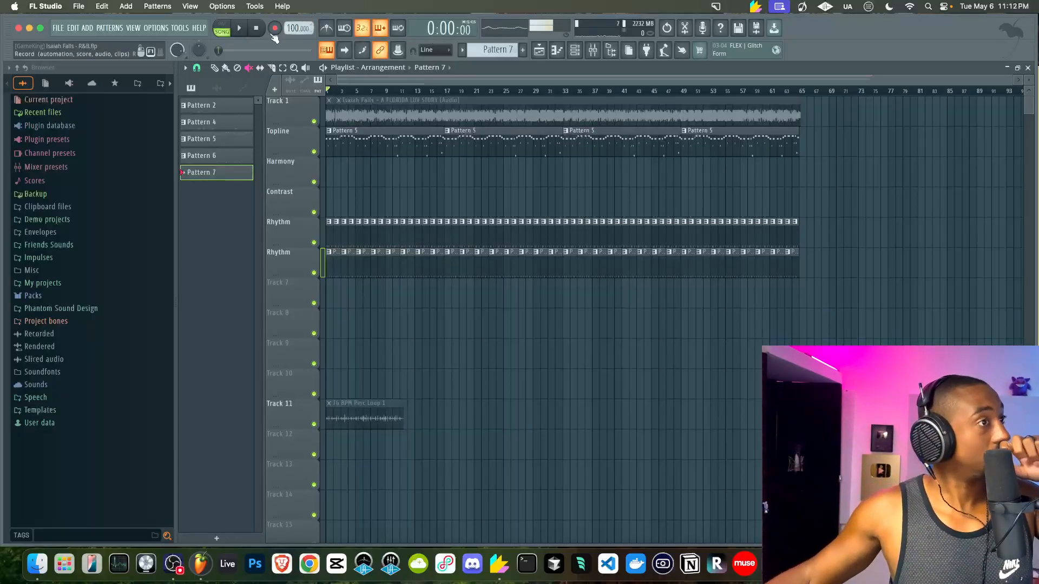
Show and hide the Mixer, return to the playlist, and enable the metronome
{"action": "left_click", "coordinate": [574, 50]}
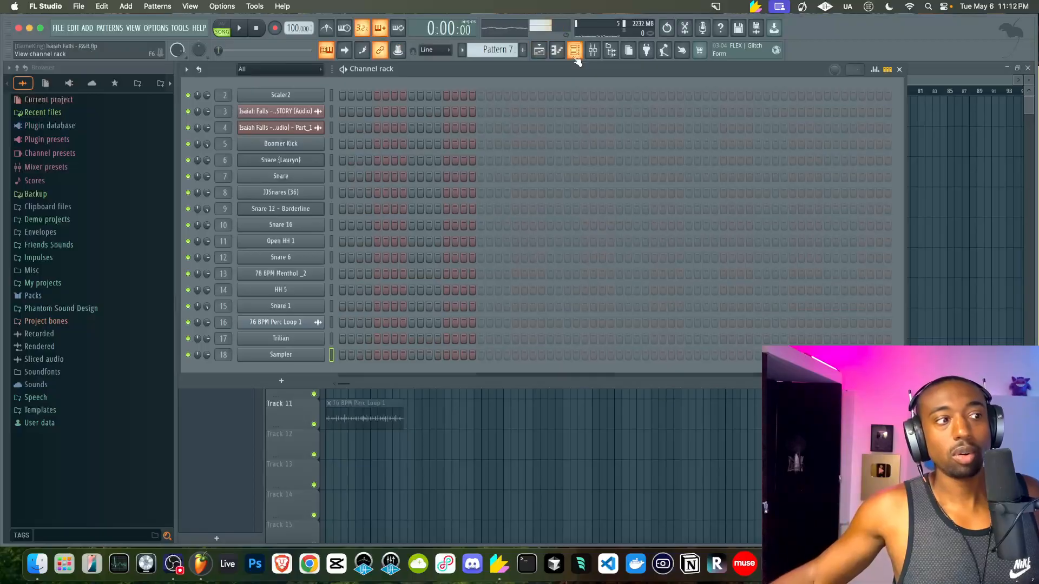
{"action": "left_click", "coordinate": [592, 51]}
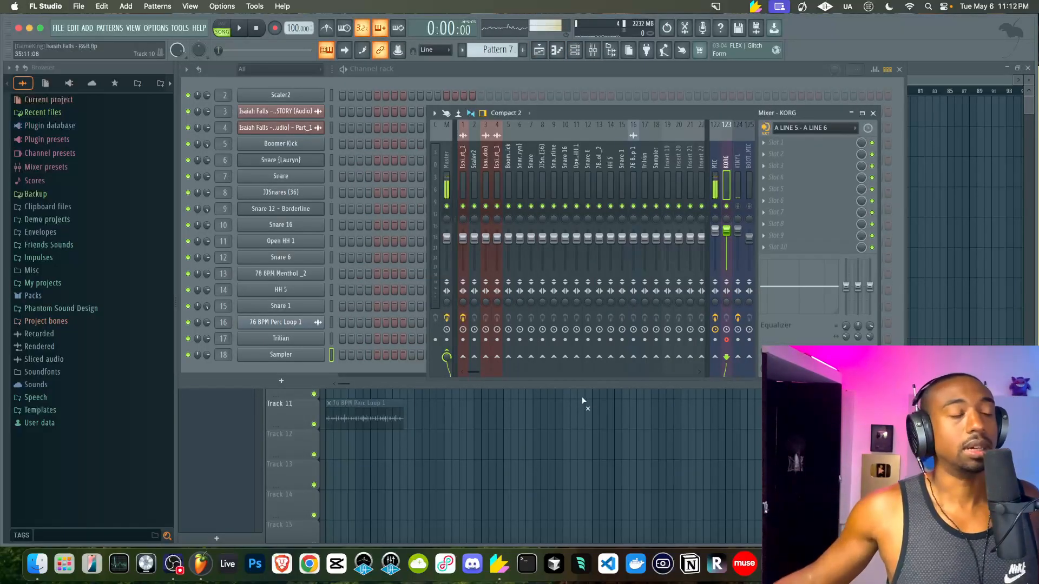
{"action": "left_click", "coordinate": [442, 427]}
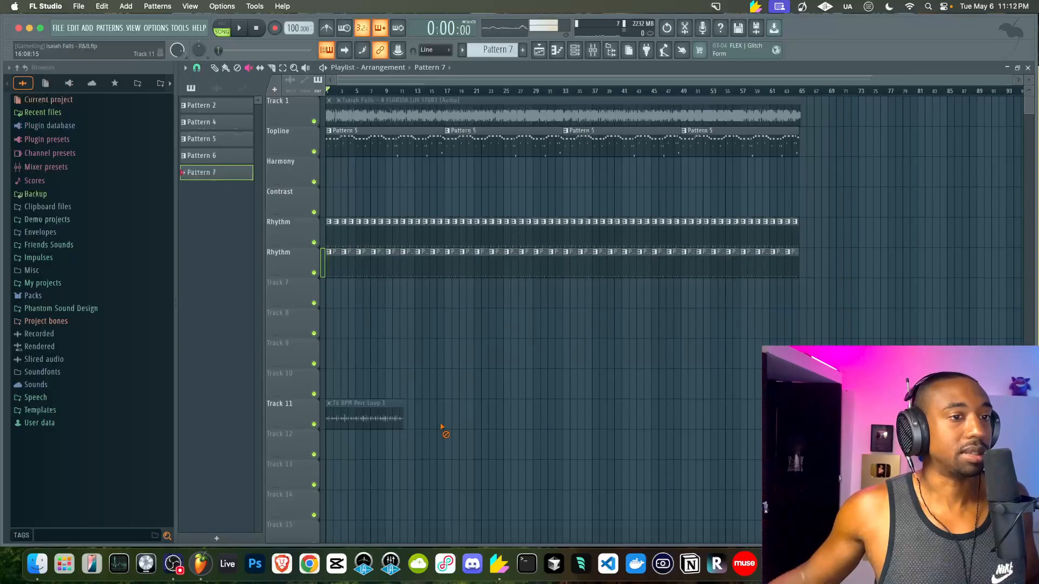
{"action": "left_click", "coordinate": [592, 49]}
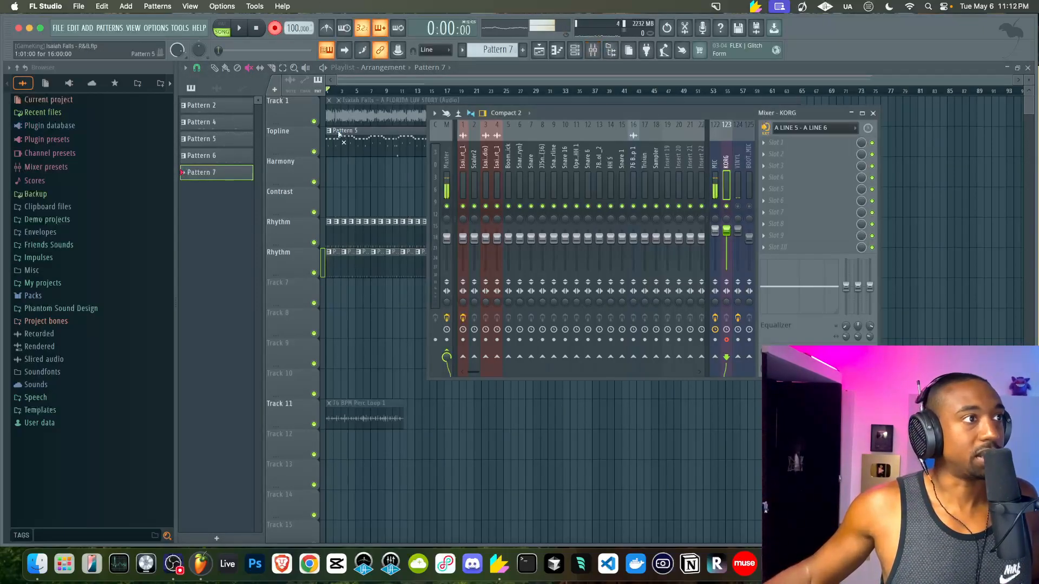
{"action": "left_click", "coordinate": [364, 191]}
{"action": "left_click", "coordinate": [330, 31]}
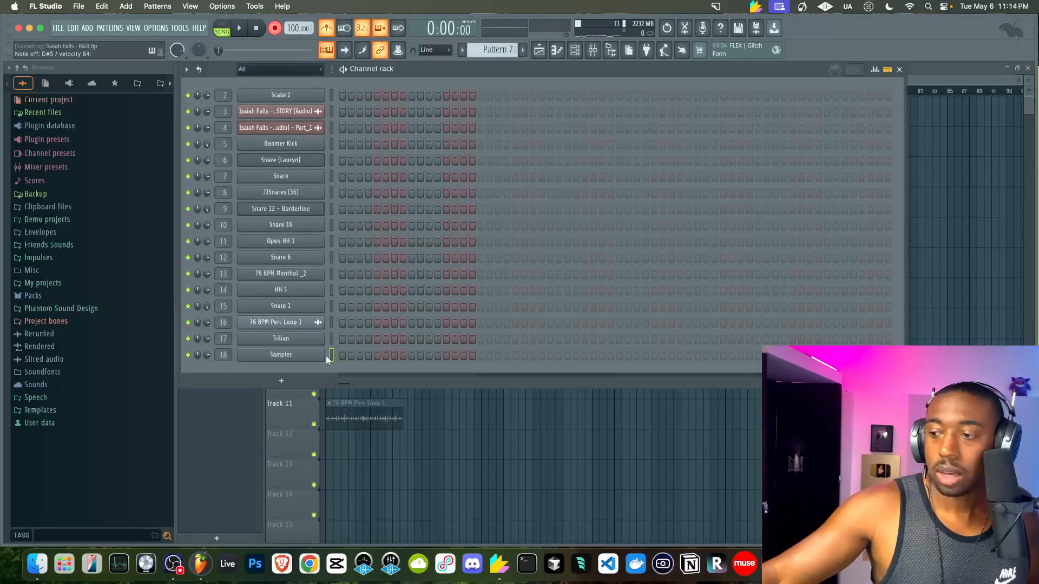
Close the Channel rack and start a recording count-in, stopping it once and restarting it
{"action": "left_click", "coordinate": [412, 439]}
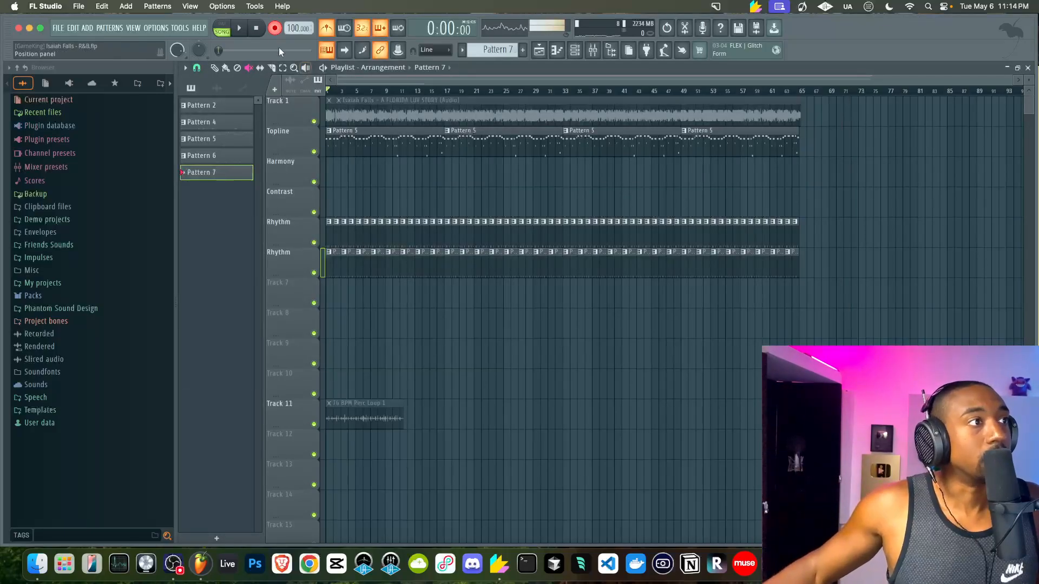
{"action": "left_click", "coordinate": [245, 30]}
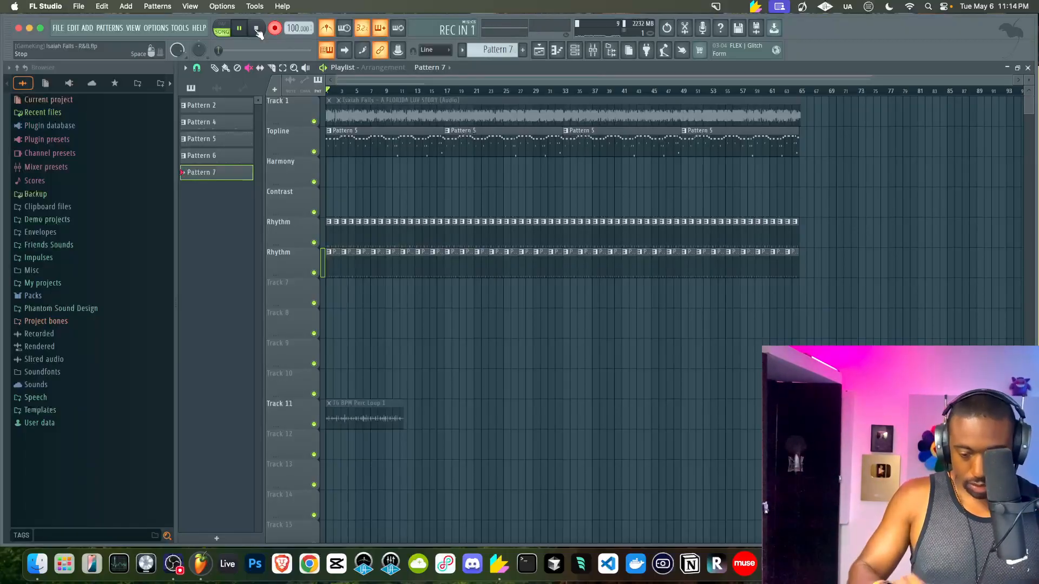
{"action": "left_click", "coordinate": [258, 32]}
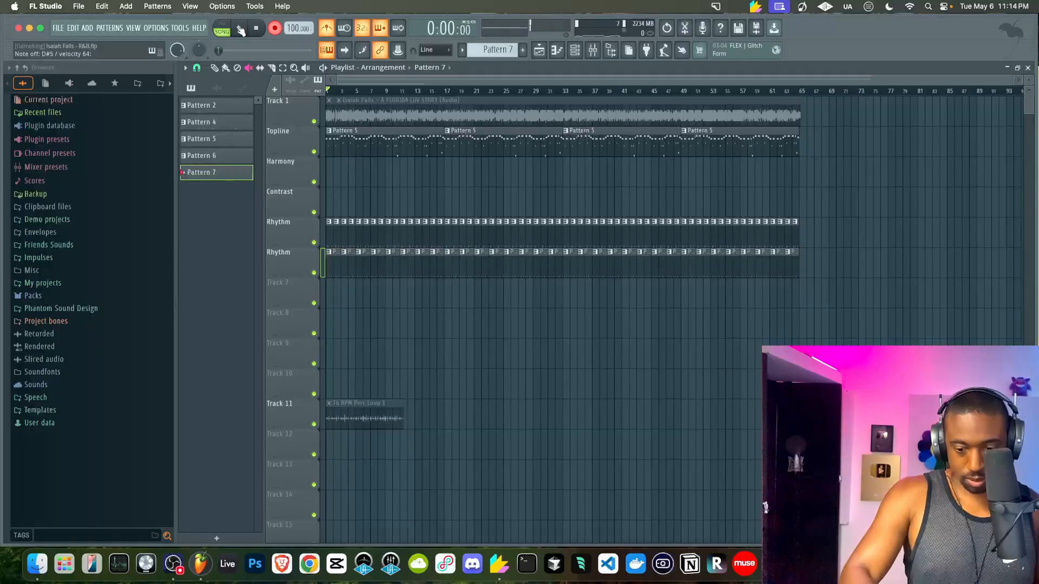
{"action": "left_click", "coordinate": [241, 31]}
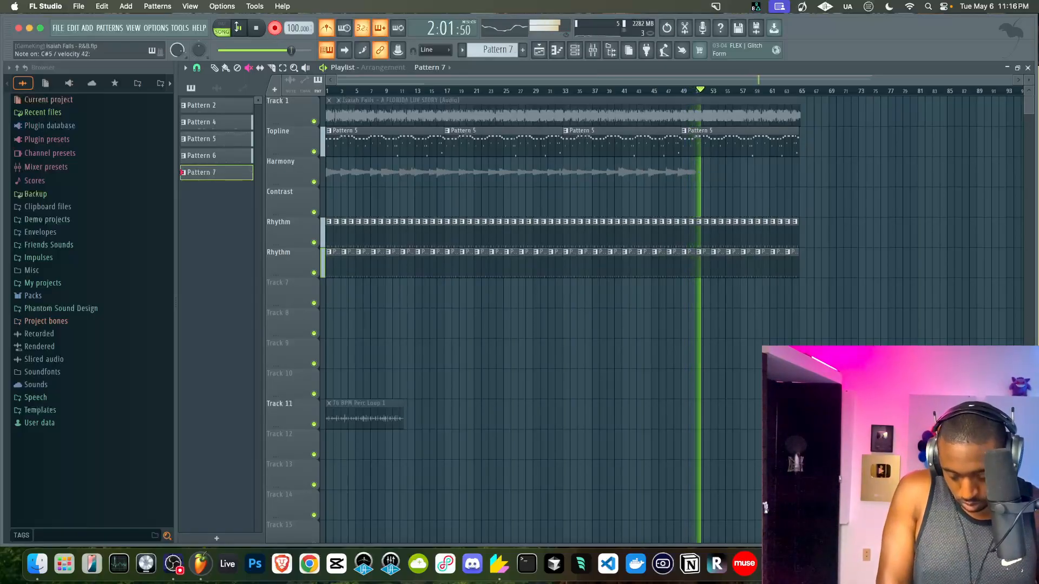
Stop recording once the Harmony vocal take reaches about bar 49
{"action": "key", "text": "space"}
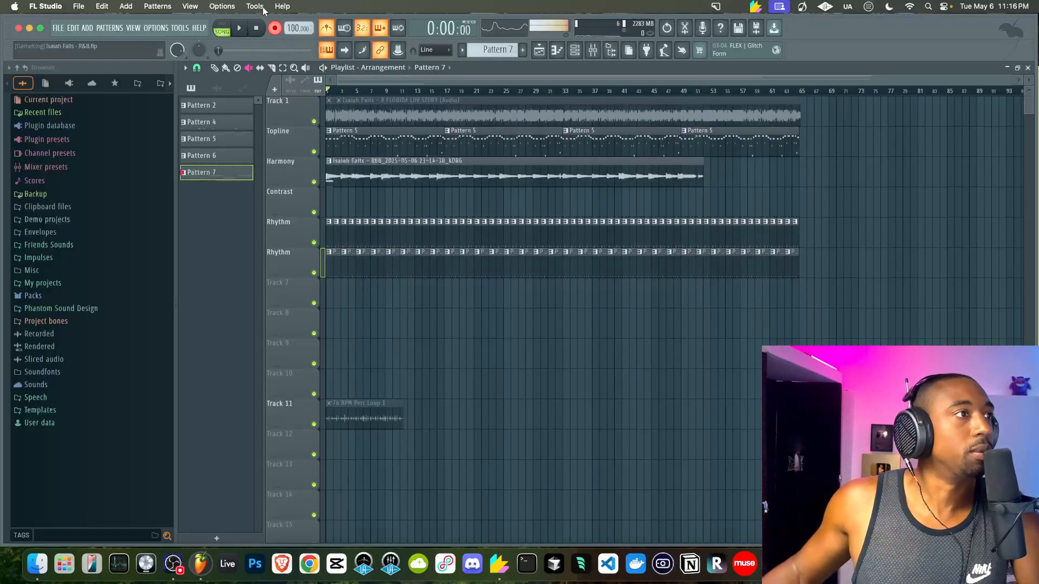
Disable recording, audition the new take from bar 43, then select the recorded KORG clip on Harmony
{"action": "left_click", "coordinate": [276, 32]}
{"action": "scroll", "coordinate": [621, 143], "scroll_direction": "up", "scroll_amount": 4}
{"action": "left_click", "coordinate": [653, 91]}
{"action": "key", "text": "space"}
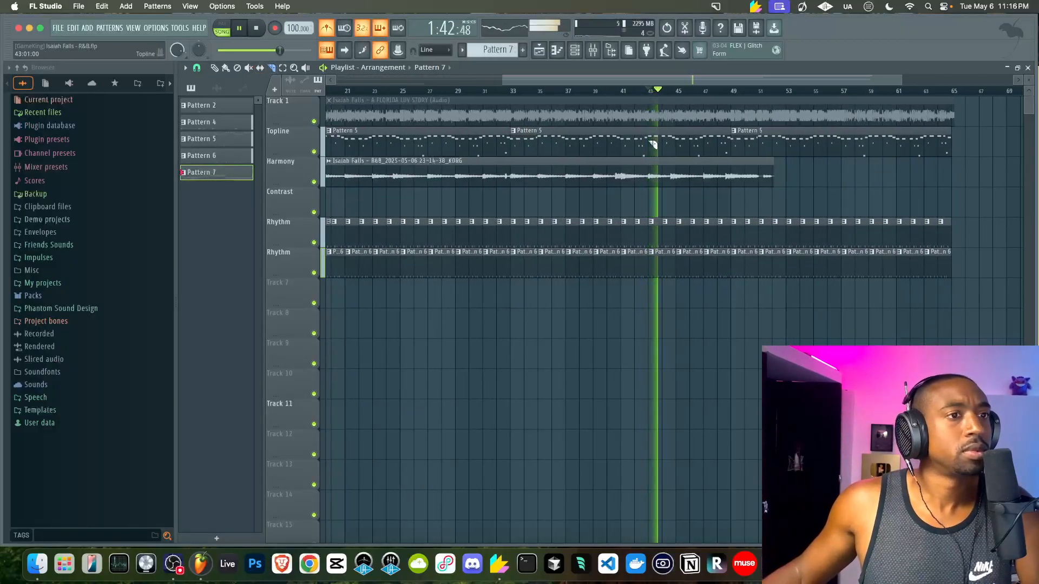
{"action": "scroll", "coordinate": [653, 143], "scroll_direction": "up", "scroll_amount": 3}
{"action": "key", "text": "space"}
{"action": "scroll", "coordinate": [420, 207], "scroll_direction": "down", "scroll_amount": 4}
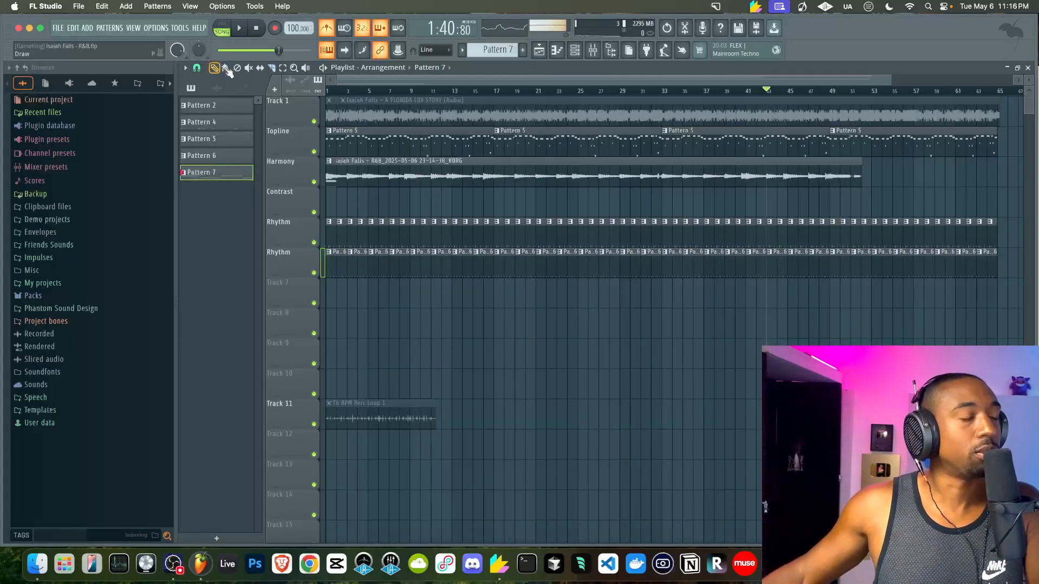
{"action": "left_click_drag", "start_coordinate": [359, 166], "coordinate": [333, 170]}
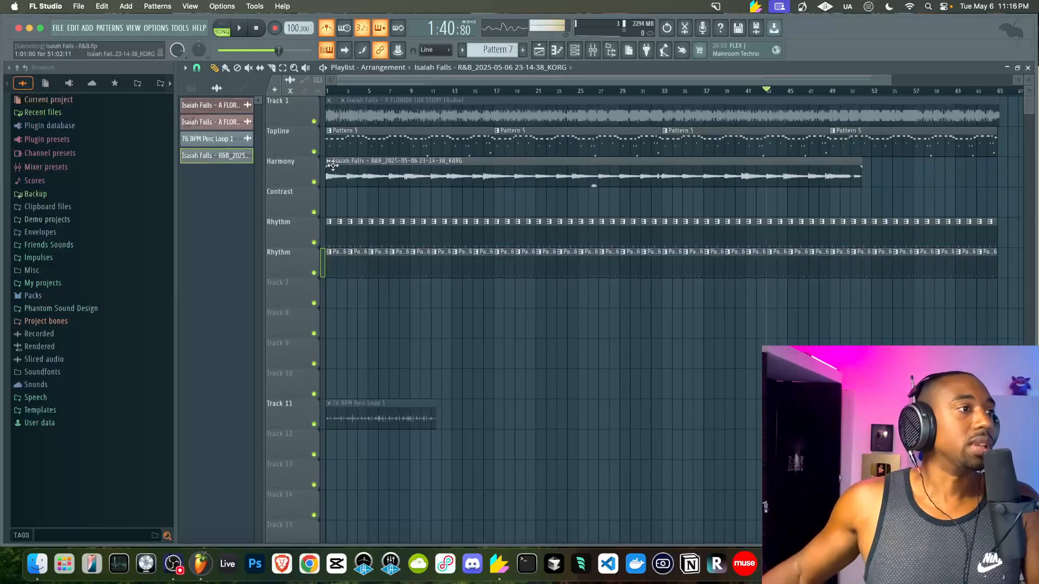
Name the recorded clip 'Harmony', play the take back, and save the project
{"action": "left_click", "coordinate": [329, 162]}
{"action": "left_click", "coordinate": [359, 208]}
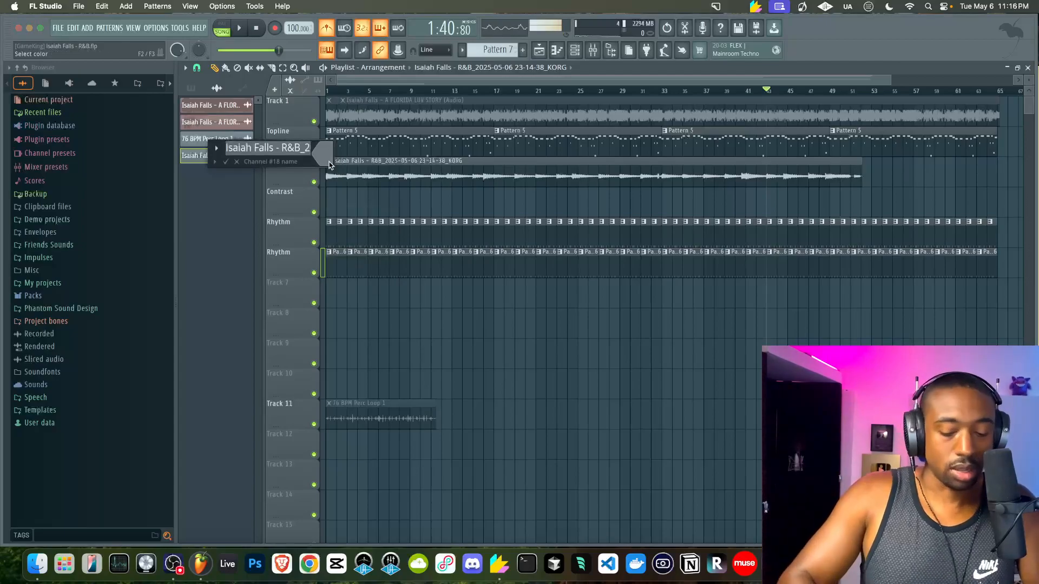
{"action": "key", "text": "Return"}
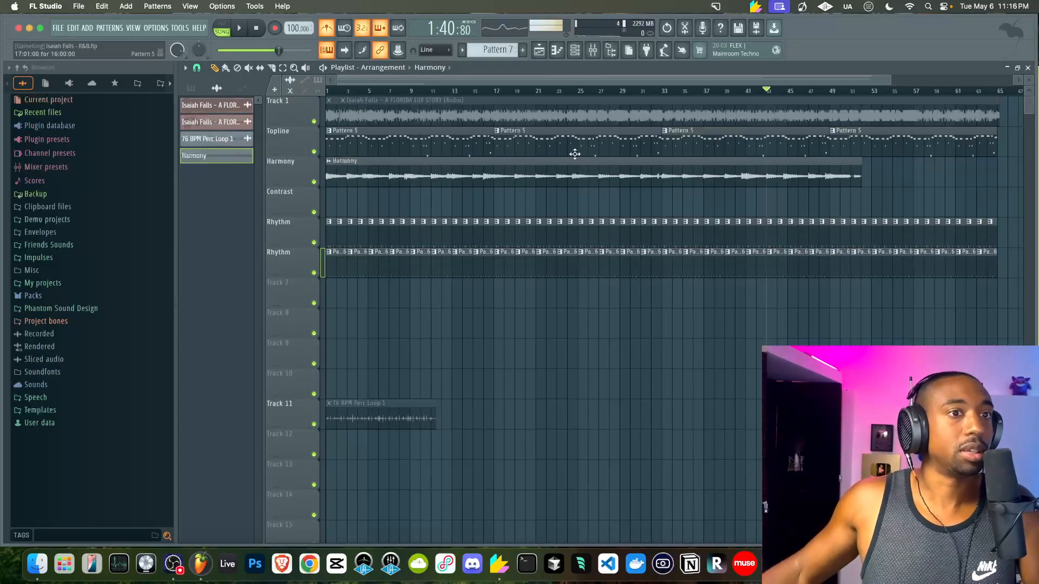
{"action": "scroll", "coordinate": [575, 154], "scroll_direction": "up", "scroll_amount": 5}
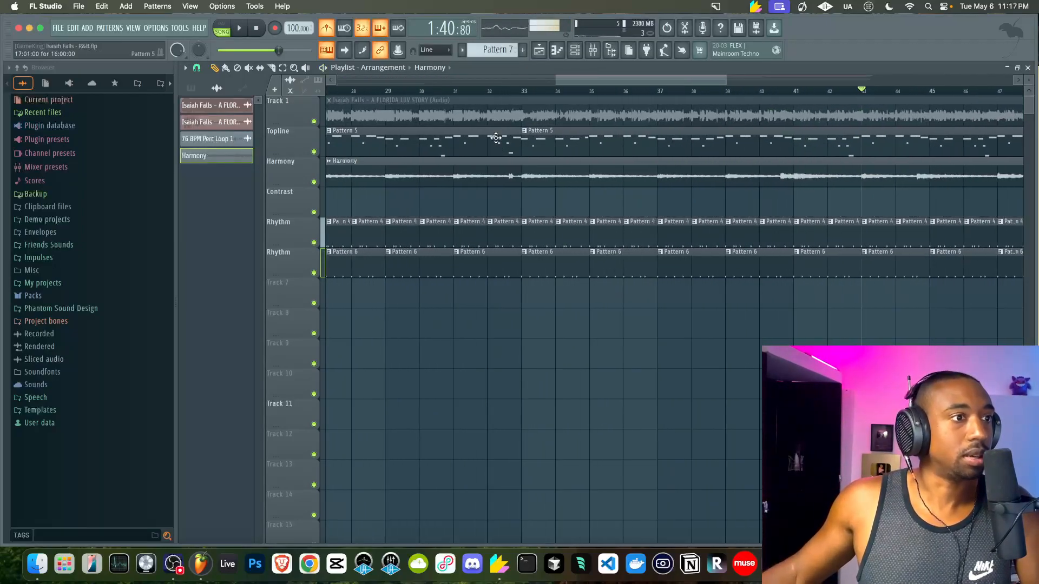
{"action": "key", "text": "space"}
{"action": "scroll", "coordinate": [522, 171], "scroll_direction": "up", "scroll_amount": 2}
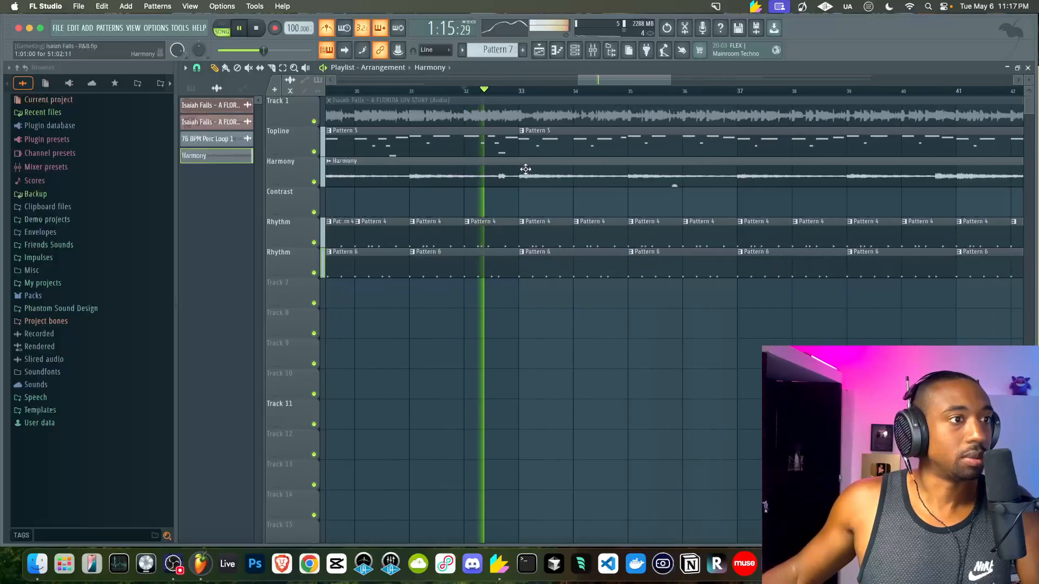
{"action": "scroll", "coordinate": [547, 181], "scroll_direction": "down", "scroll_amount": 3}
{"action": "key", "text": "super+s"}
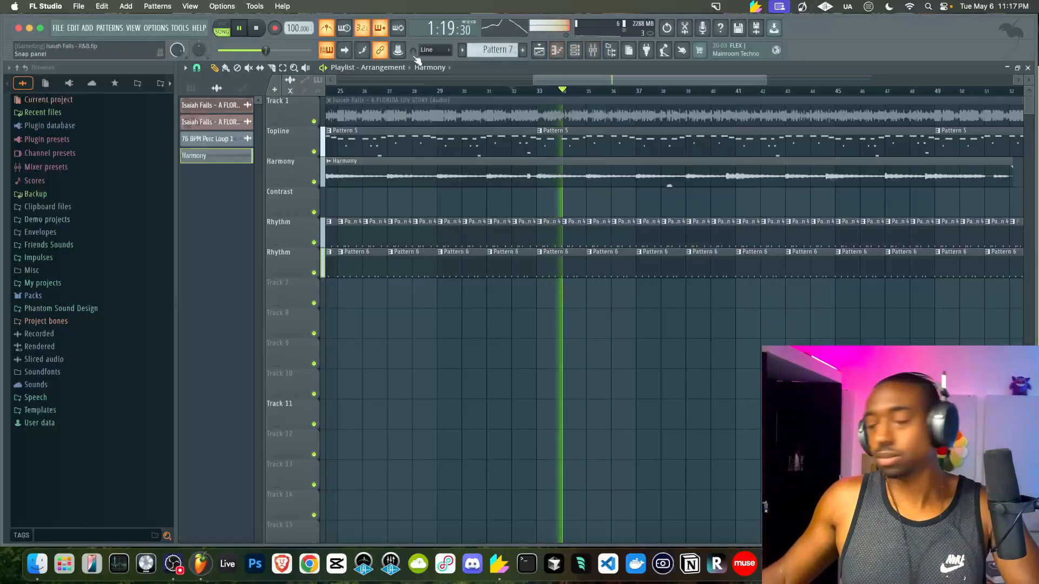
Put the song position at bar 44 and select the second Harmony clip at bar 45
{"action": "scroll", "coordinate": [581, 108], "scroll_direction": "down", "scroll_amount": 2}
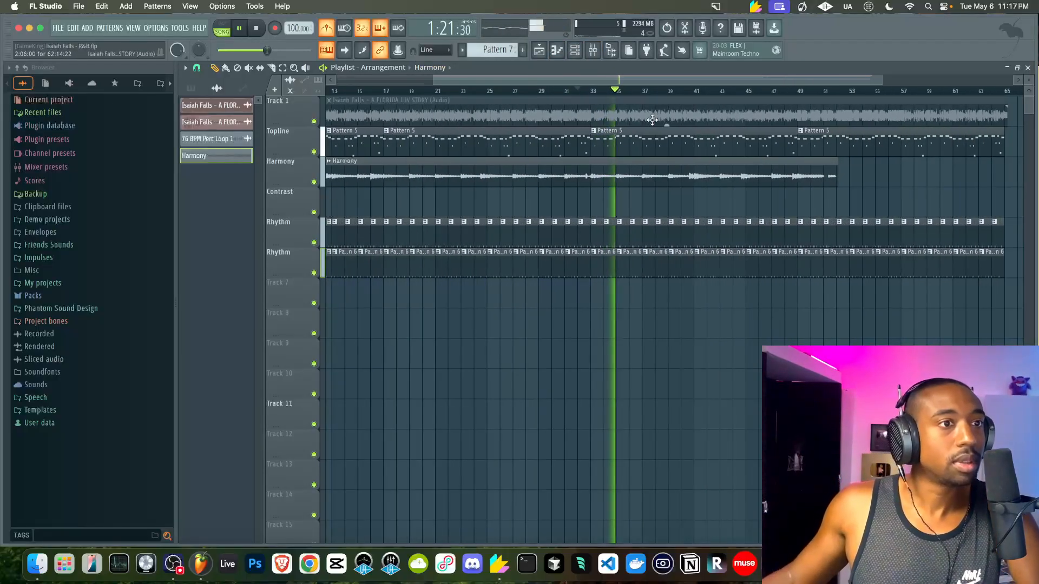
{"action": "left_click", "coordinate": [711, 91]}
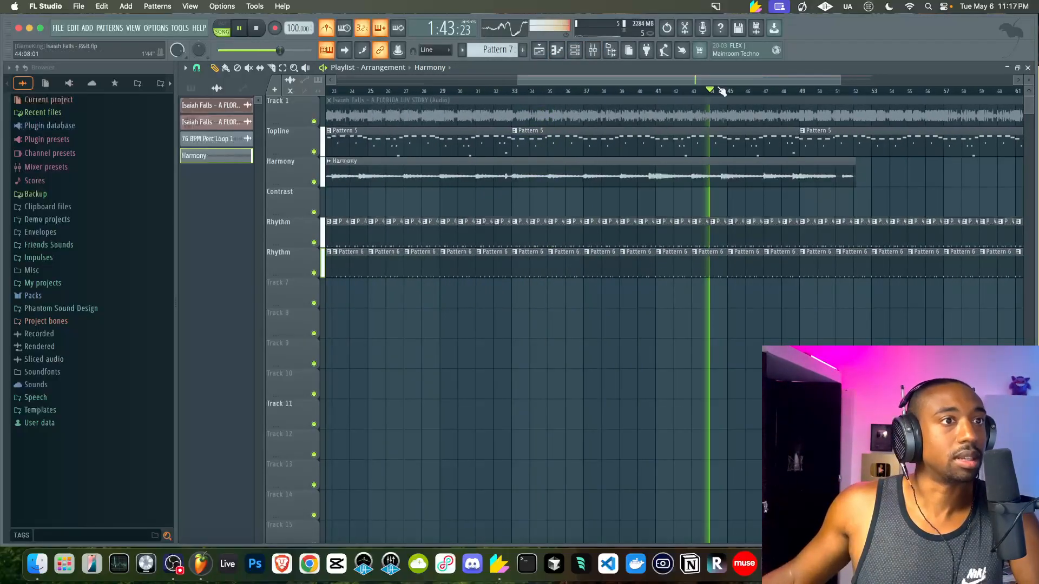
{"action": "left_click_drag", "start_coordinate": [718, 81], "coordinate": [759, 83]}
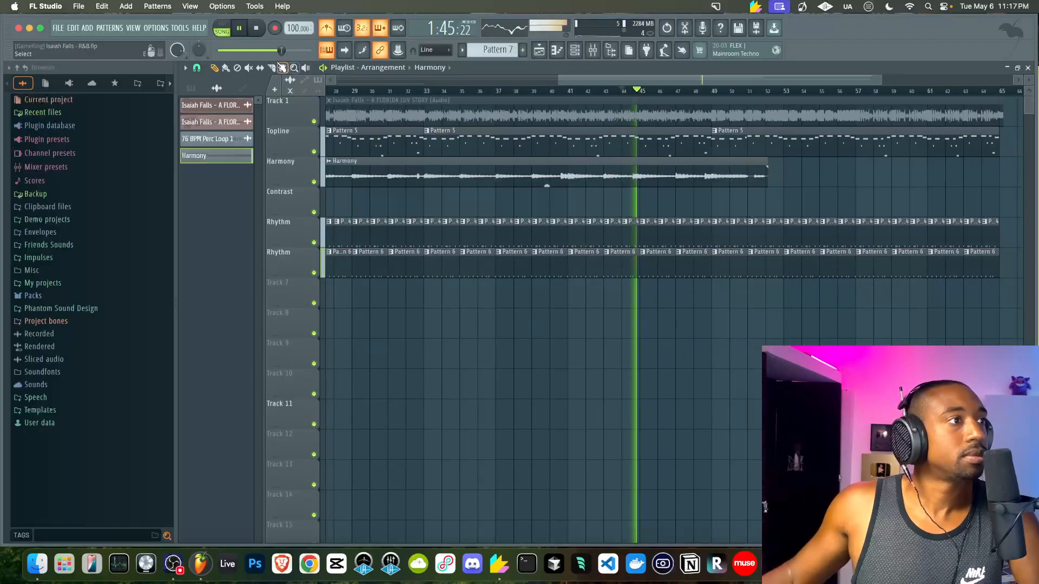
{"action": "scroll", "coordinate": [654, 163], "scroll_direction": "up", "scroll_amount": 3}
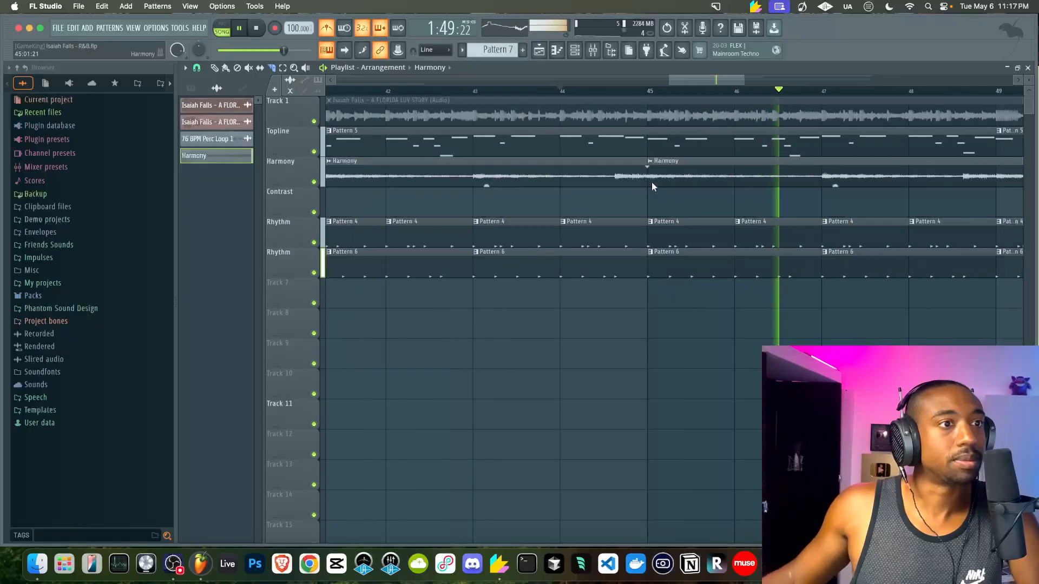
{"action": "scroll", "coordinate": [651, 182], "scroll_direction": "down", "scroll_amount": 1}
{"action": "left_click", "coordinate": [689, 178]}
{"action": "scroll", "coordinate": [688, 177], "scroll_direction": "down", "scroll_amount": 2}
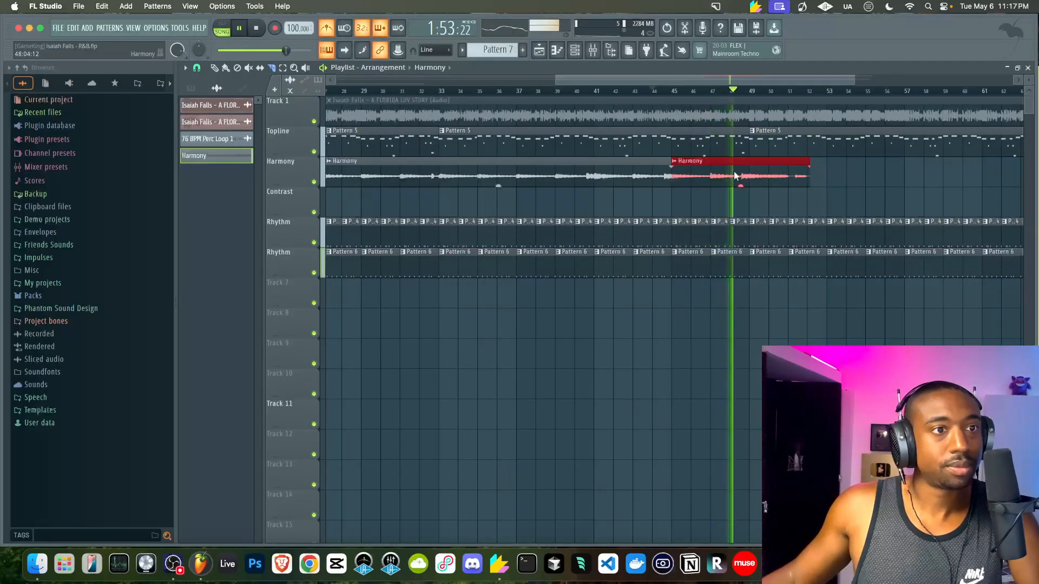
{"action": "scroll", "coordinate": [759, 174], "scroll_direction": "up", "scroll_amount": 2}
{"action": "scroll", "coordinate": [758, 173], "scroll_direction": "up", "scroll_amount": 2}
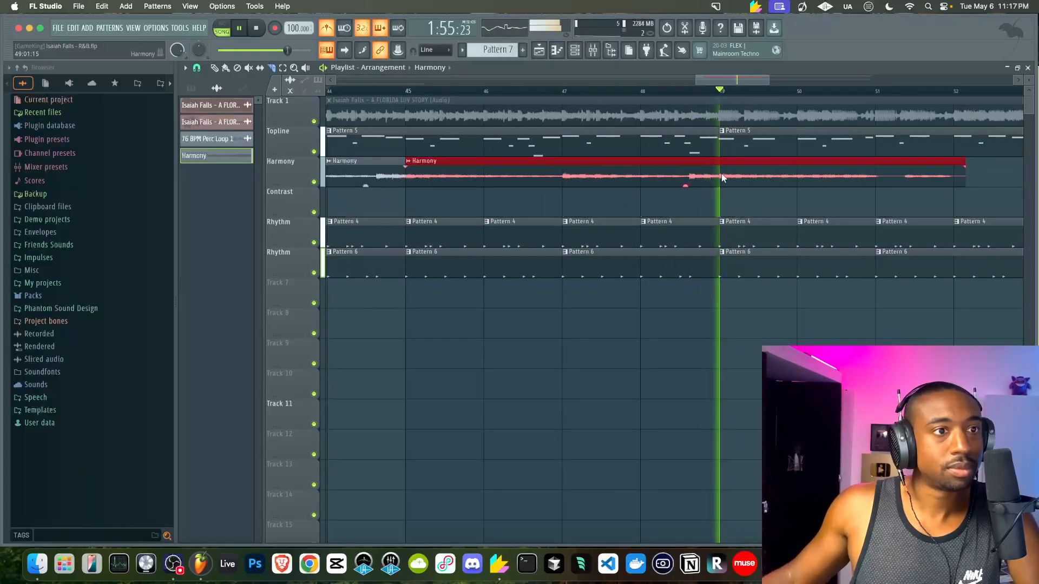
Split the Harmony clip at bar 49 and delete the piece after it
{"action": "left_click", "coordinate": [718, 178]}
{"action": "scroll", "coordinate": [746, 174], "scroll_direction": "down", "scroll_amount": 2}
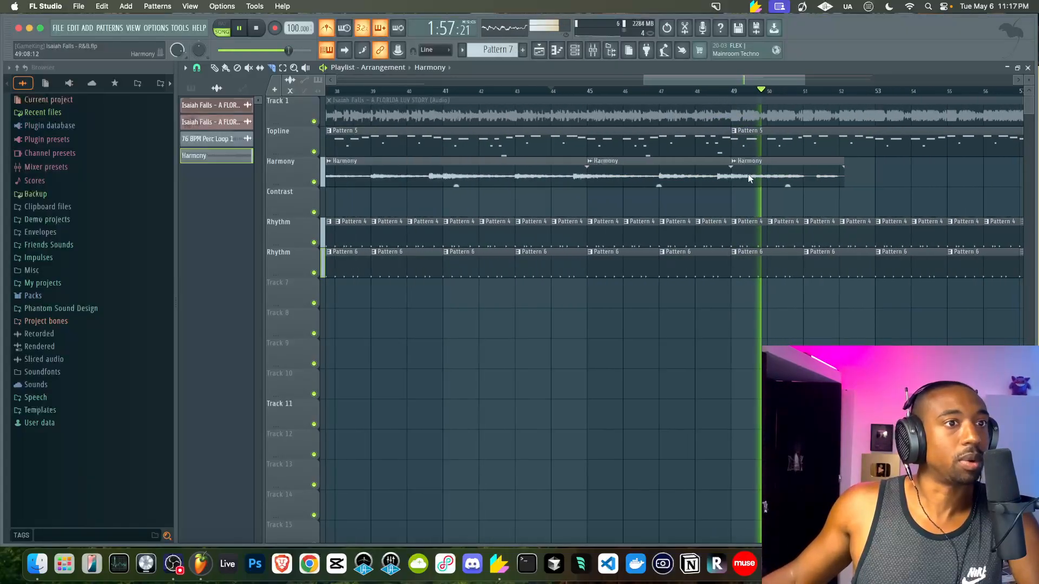
{"action": "left_click", "coordinate": [750, 175]}
{"action": "key", "text": "Delete"}
Stop playback, select both Harmony clips and save the project again
{"action": "key", "text": "space"}
{"action": "scroll", "coordinate": [750, 174], "scroll_direction": "down", "scroll_amount": 2}
{"action": "scroll", "coordinate": [684, 169], "scroll_direction": "down", "scroll_amount": 2}
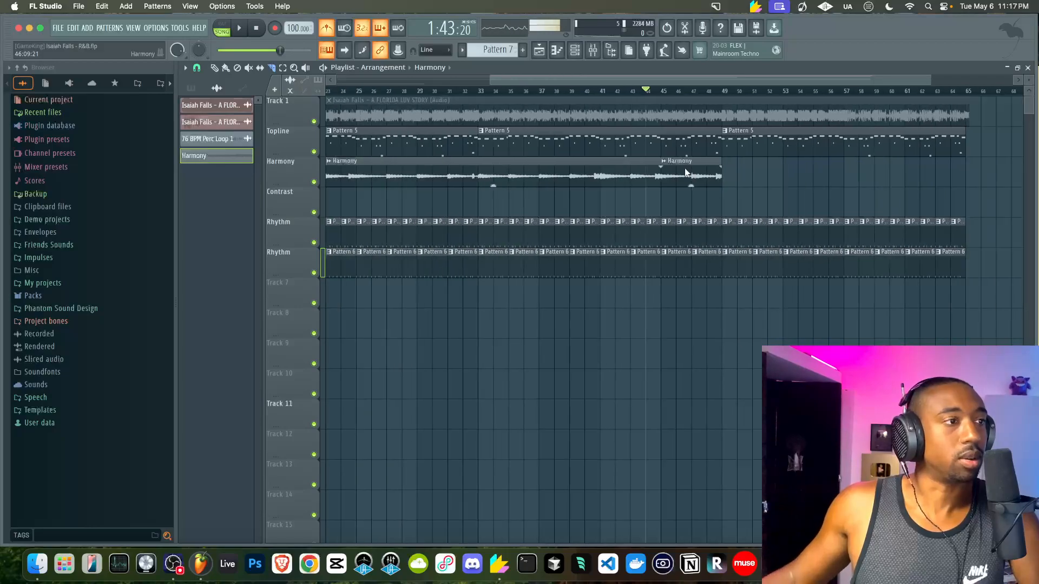
{"action": "left_click_drag", "start_coordinate": [722, 174], "coordinate": [576, 175]}
{"action": "scroll", "coordinate": [579, 183], "scroll_direction": "down", "scroll_amount": 3}
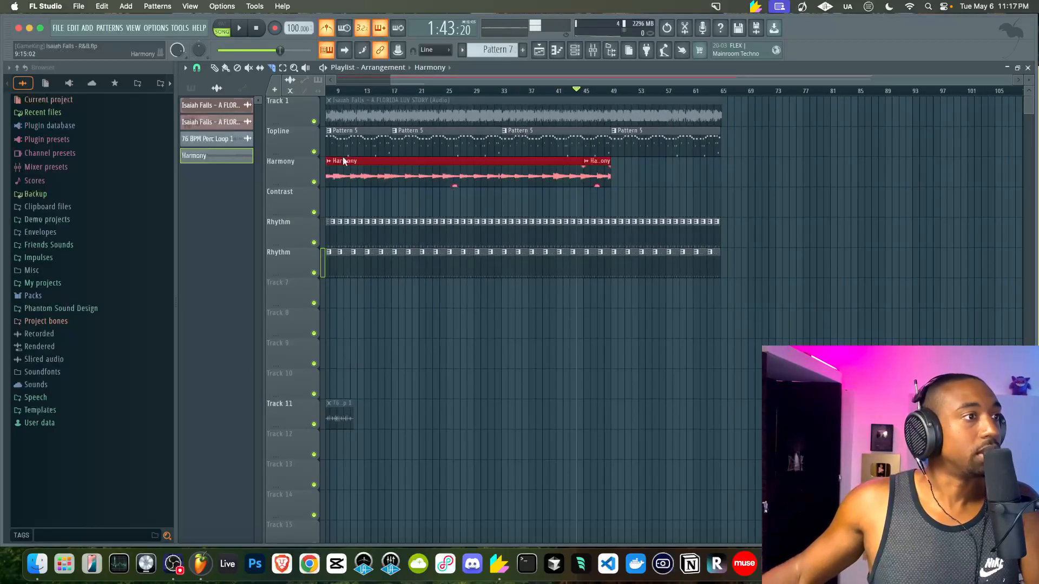
{"action": "scroll", "coordinate": [440, 234], "scroll_direction": "left", "scroll_amount": 3}
{"action": "key", "text": "super+s"}
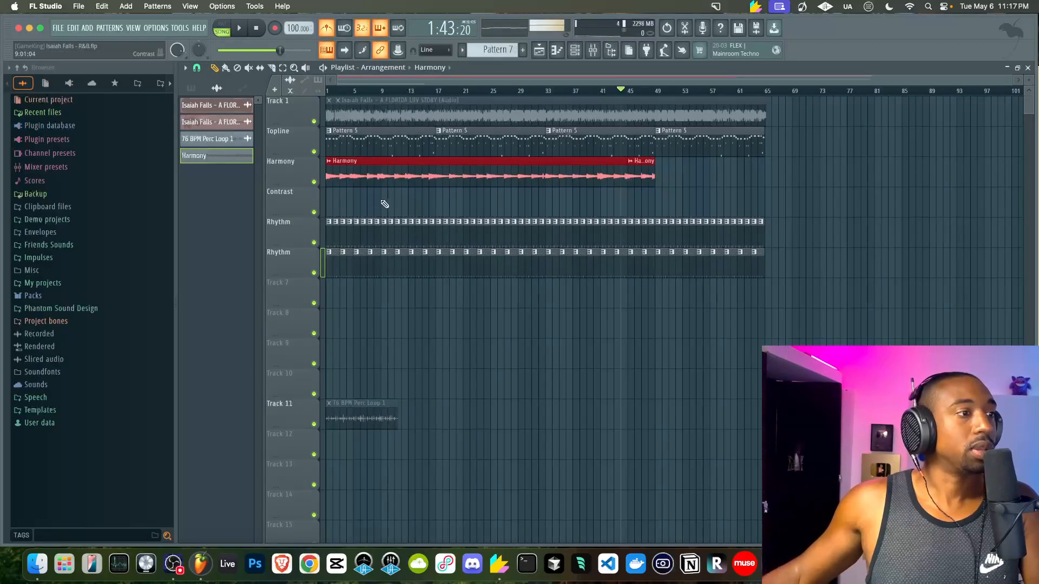
Rename playlist tracks 8 and 9 to 'Topline Expression' and 'Harmony Expression'
{"action": "right_click", "coordinate": [294, 306]}
{"action": "left_click", "coordinate": [289, 317]}
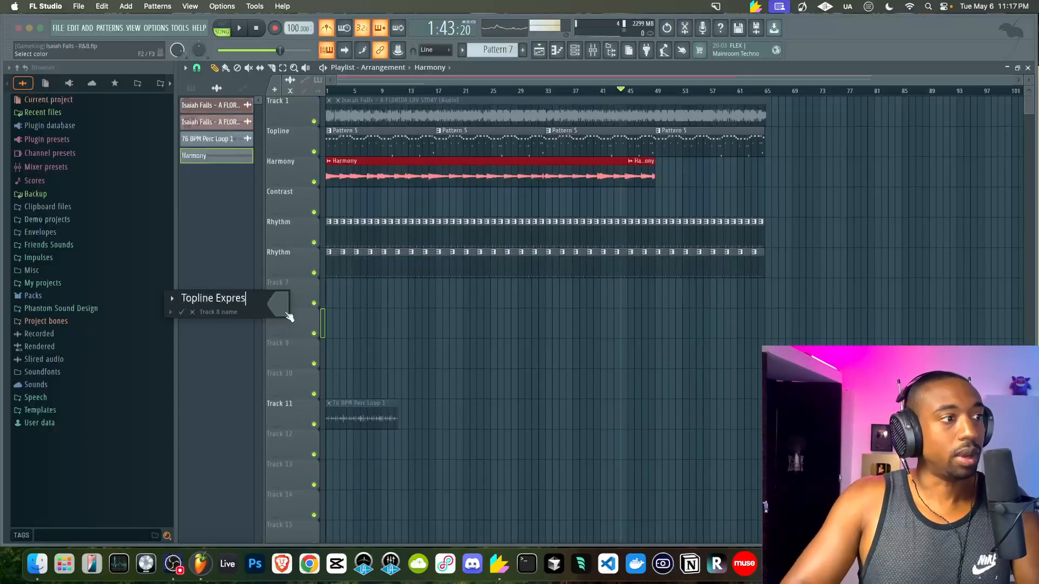
{"action": "type", "text": "Topline Expression"}
{"action": "key", "text": "Return"}
{"action": "right_click", "coordinate": [284, 342]}
{"action": "left_click", "coordinate": [283, 350]}
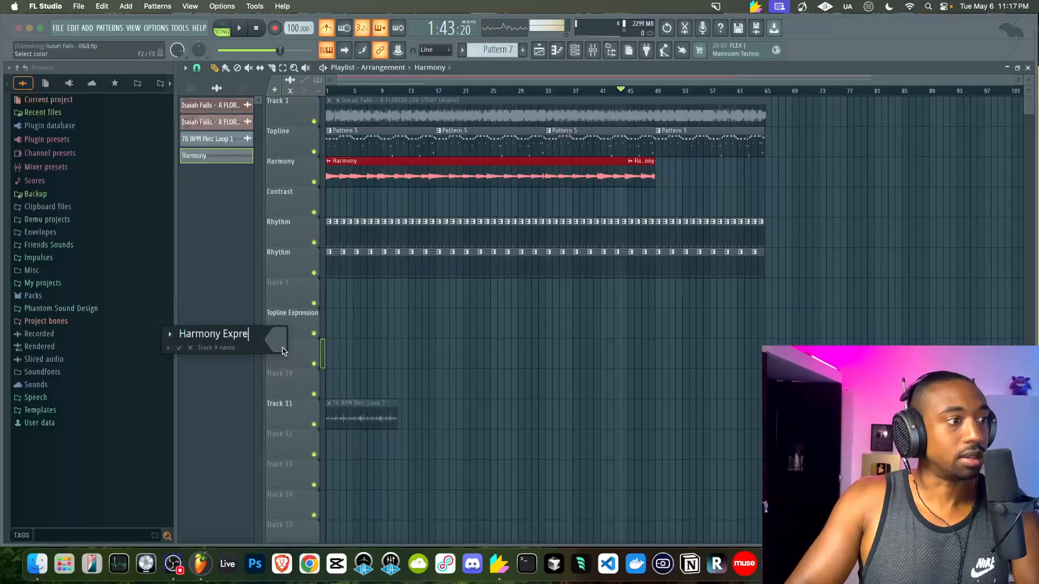
{"action": "key", "text": "Return"}
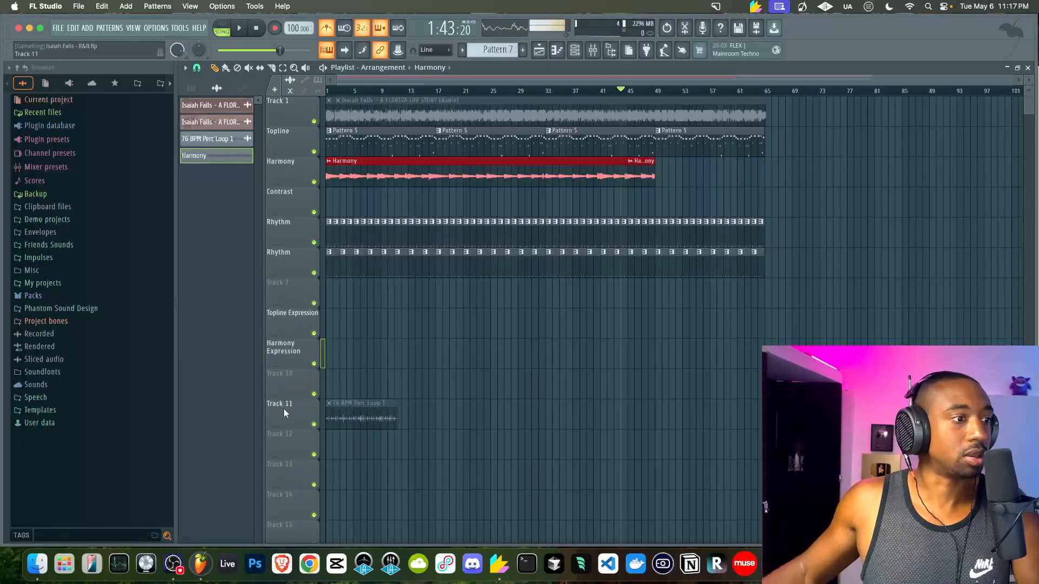
{"action": "scroll", "coordinate": [284, 408], "scroll_direction": "down", "scroll_amount": 3}
{"action": "key", "text": "alt+Down"}
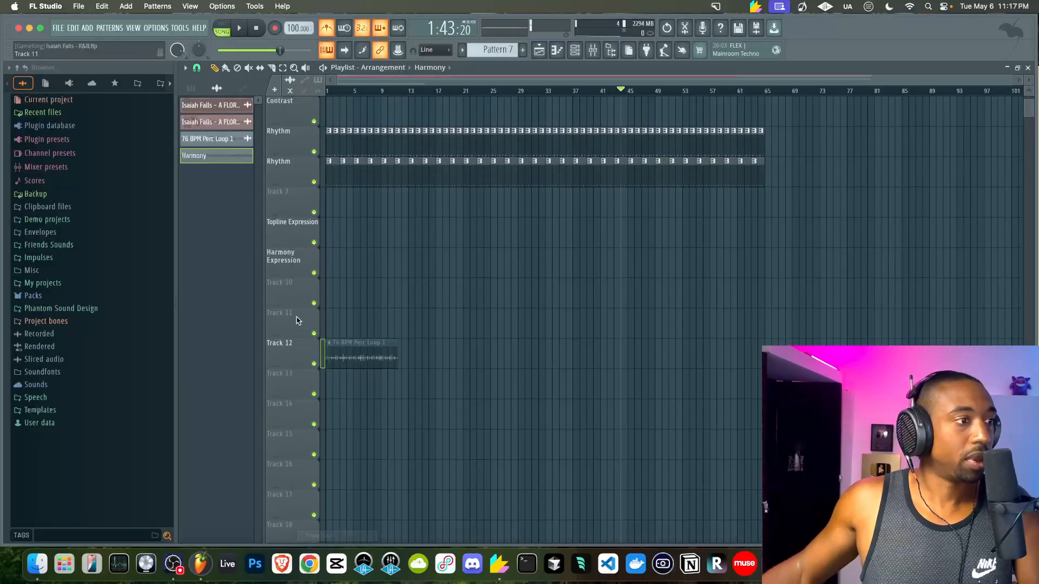
Rename playlist tracks 10 and 11 to 'Contrast Expression' and 'Rhythm Expression'
{"action": "right_click", "coordinate": [292, 284]}
{"action": "left_click", "coordinate": [291, 292]}
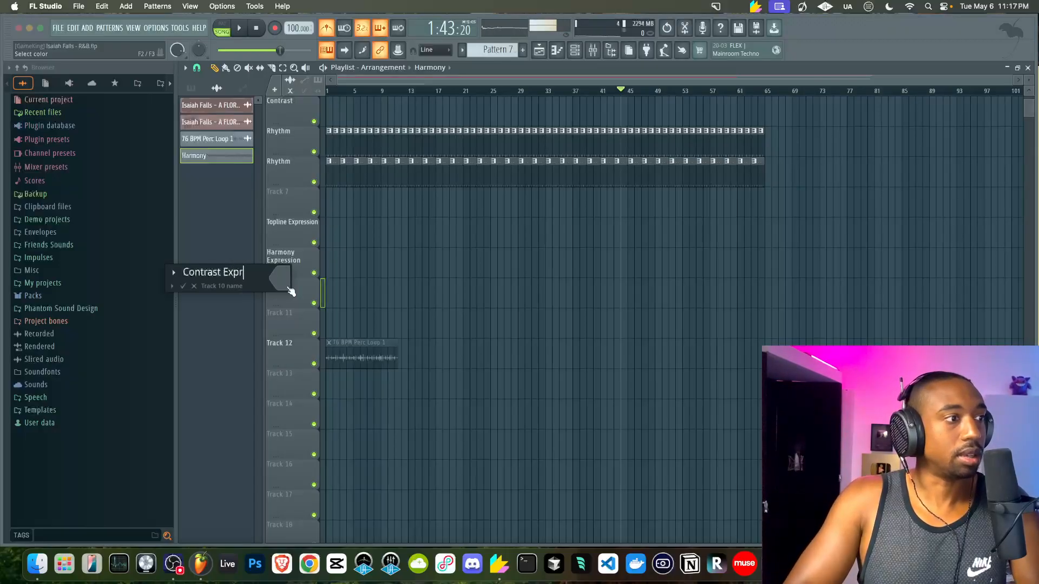
{"action": "type", "text": "Contrast Expression"}
{"action": "key", "text": "Return"}
{"action": "right_click", "coordinate": [288, 310]}
{"action": "left_click", "coordinate": [288, 319]}
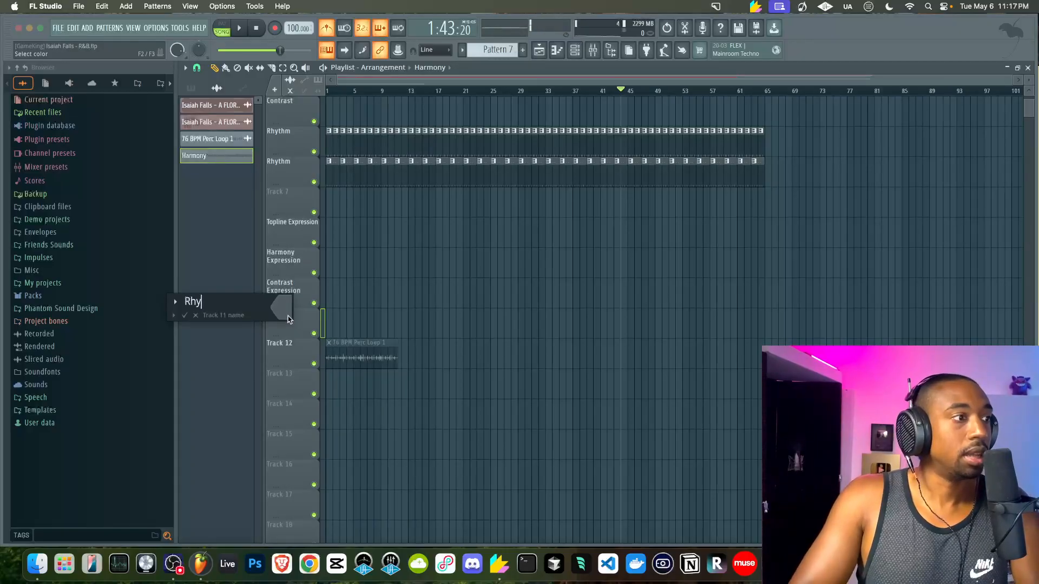
{"action": "type", "text": "Rhythm Expression"}
{"action": "key", "text": "Return"}
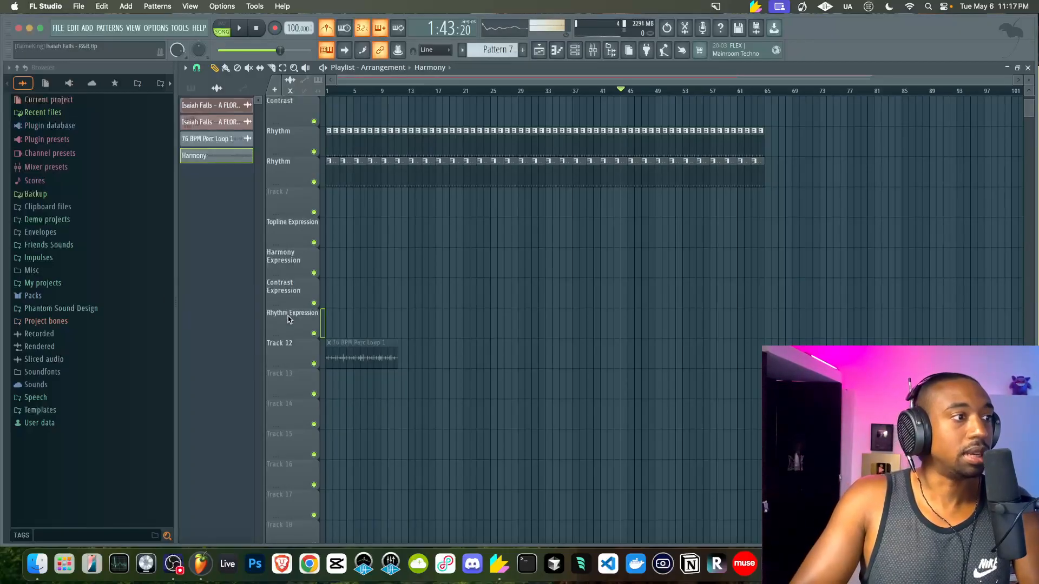
{"action": "scroll", "coordinate": [331, 337], "scroll_direction": "up", "scroll_amount": 2}
{"action": "scroll", "coordinate": [334, 337], "scroll_direction": "up", "scroll_amount": 1}
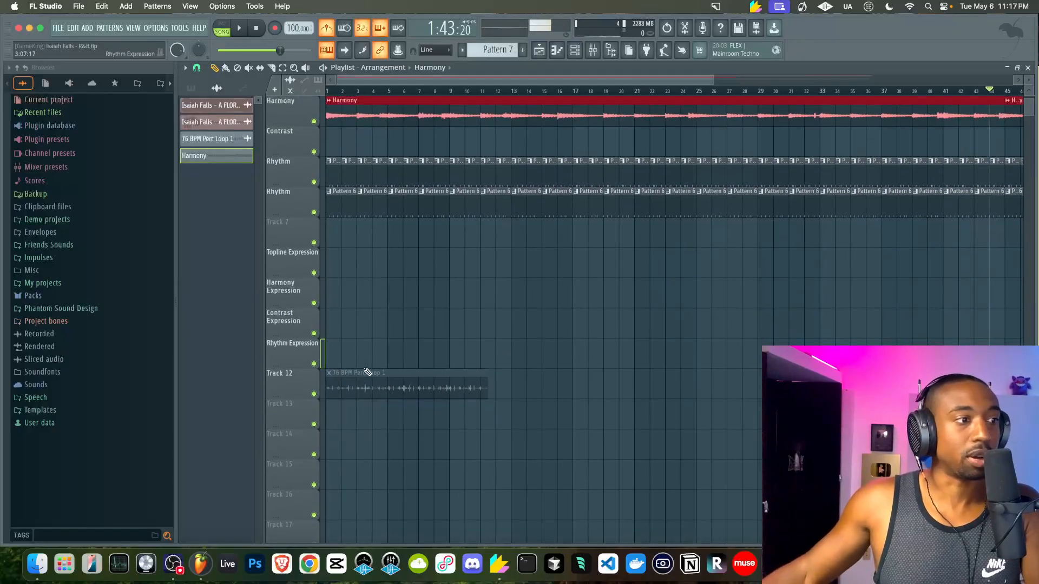
Place the 76 BPM Perc Loop on Rhythm Expression and save the project
{"action": "left_click_drag", "start_coordinate": [351, 380], "coordinate": [351, 350]}
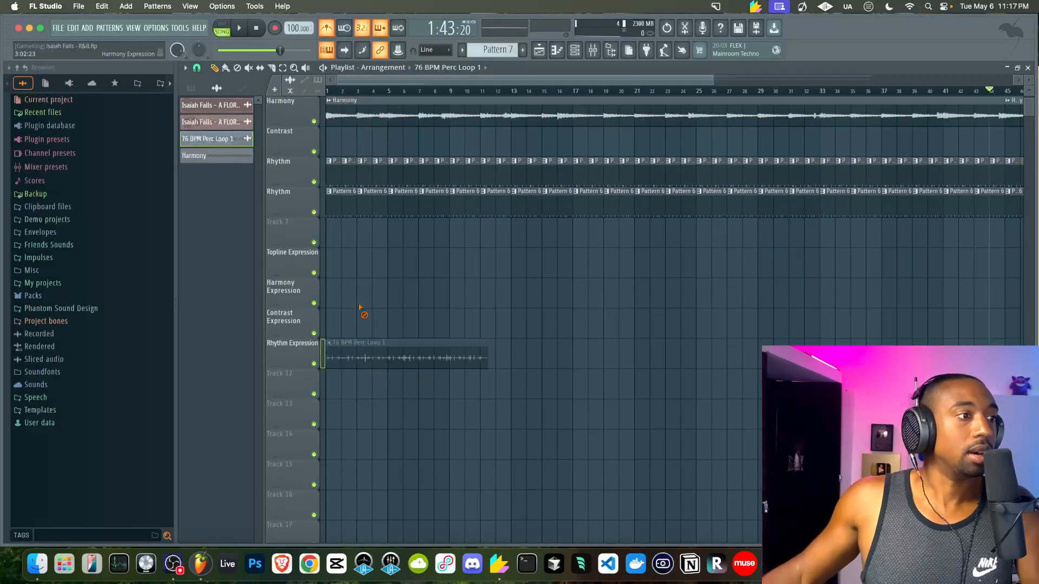
{"action": "scroll", "coordinate": [346, 306], "scroll_direction": "up", "scroll_amount": 2}
{"action": "key", "text": "super+s"}
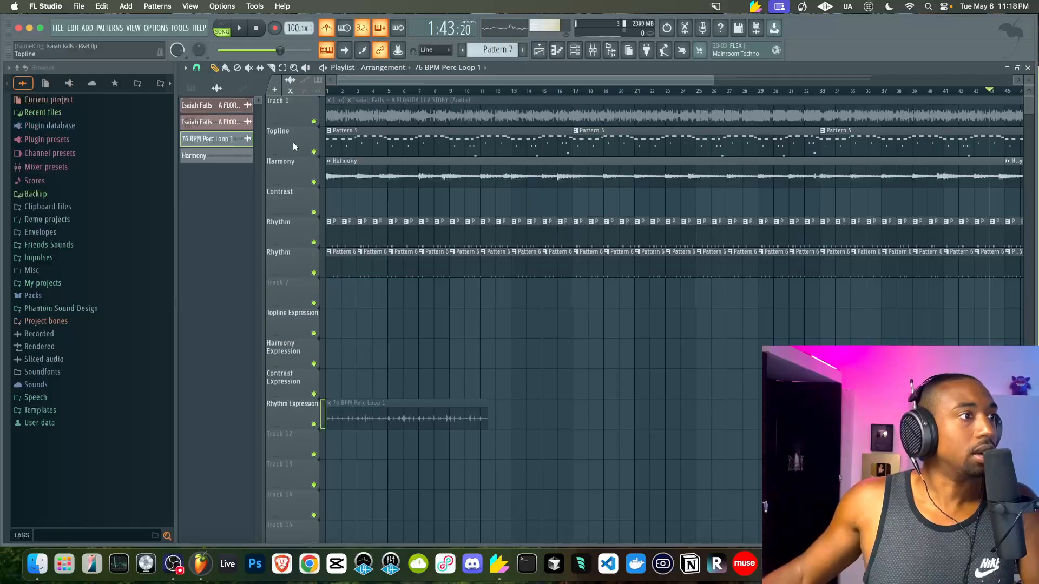
Move every Pattern 5 clip from Topline onto Contrast, hide the Browser and bring up the Mixer
{"action": "left_click_drag", "start_coordinate": [360, 138], "coordinate": [360, 204]}
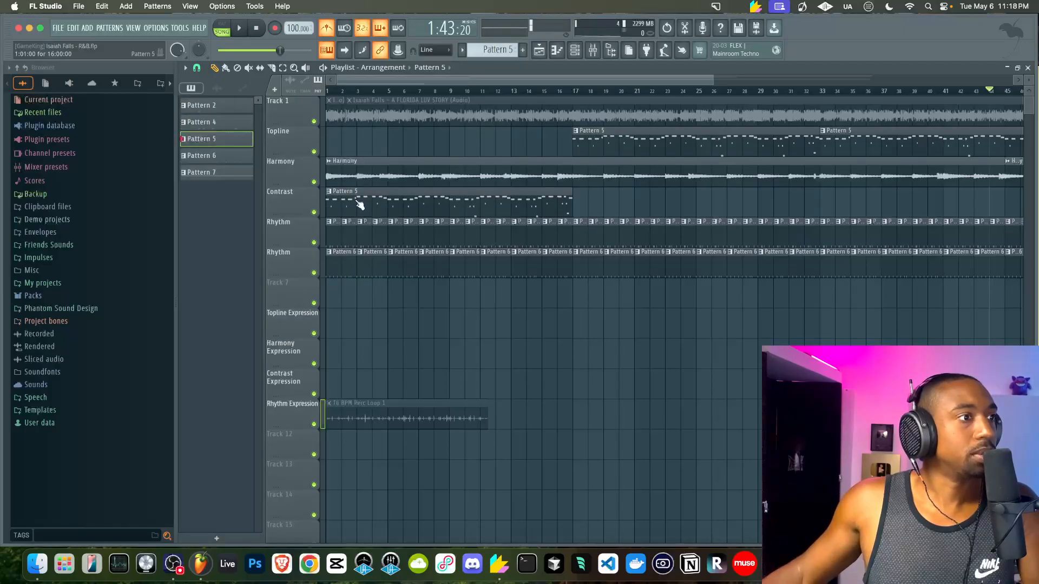
{"action": "double_click", "coordinate": [323, 141]}
{"action": "left_click_drag", "start_coordinate": [590, 145], "coordinate": [592, 206]}
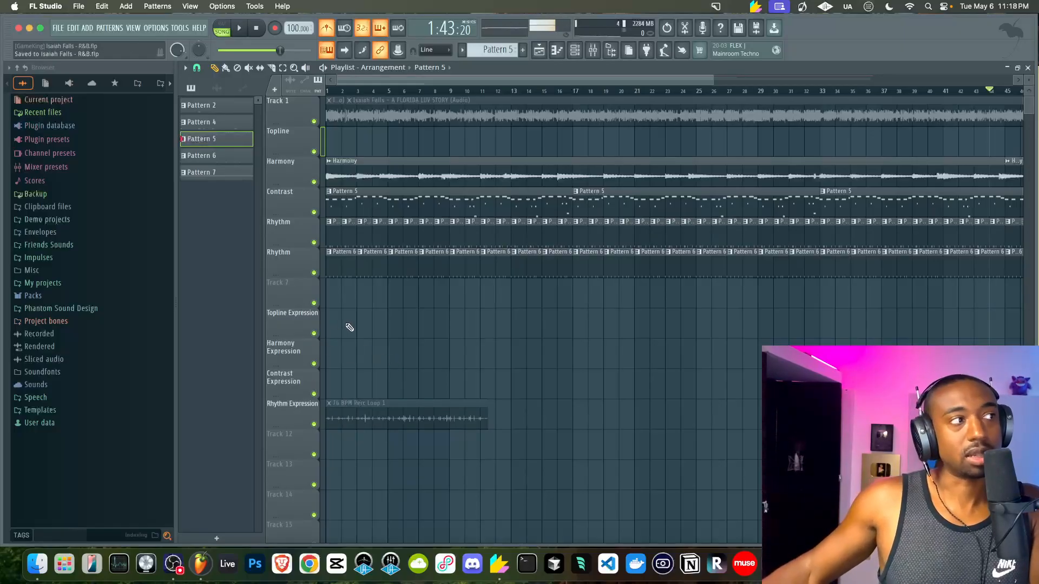
{"action": "left_click", "coordinate": [612, 51]}
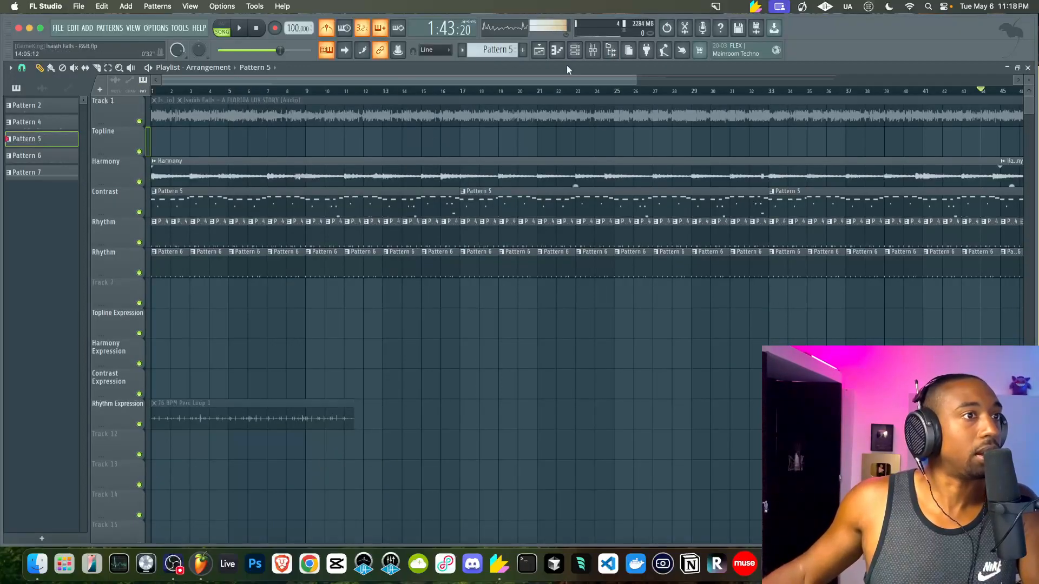
{"action": "left_click", "coordinate": [591, 50]}
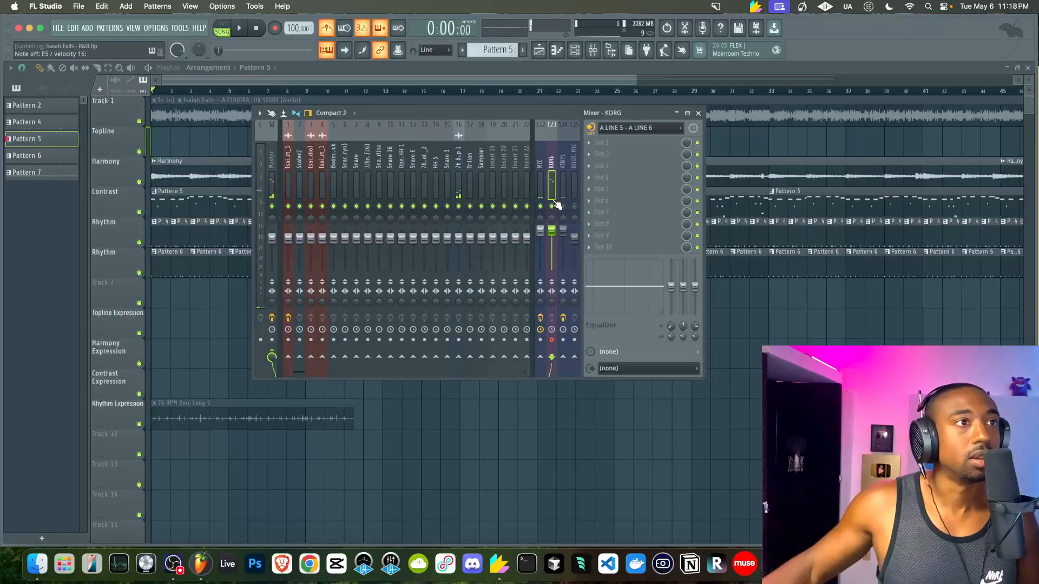
Bring up the Channel rack, then return to the playlist to record onto Topline
{"action": "left_click", "coordinate": [575, 50]}
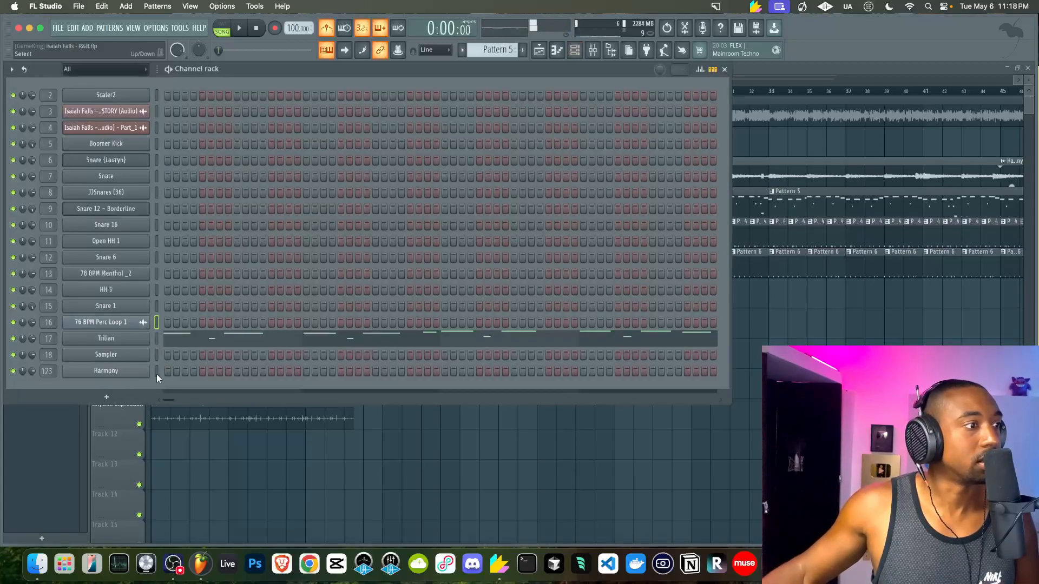
{"action": "right_click", "coordinate": [540, 456]}
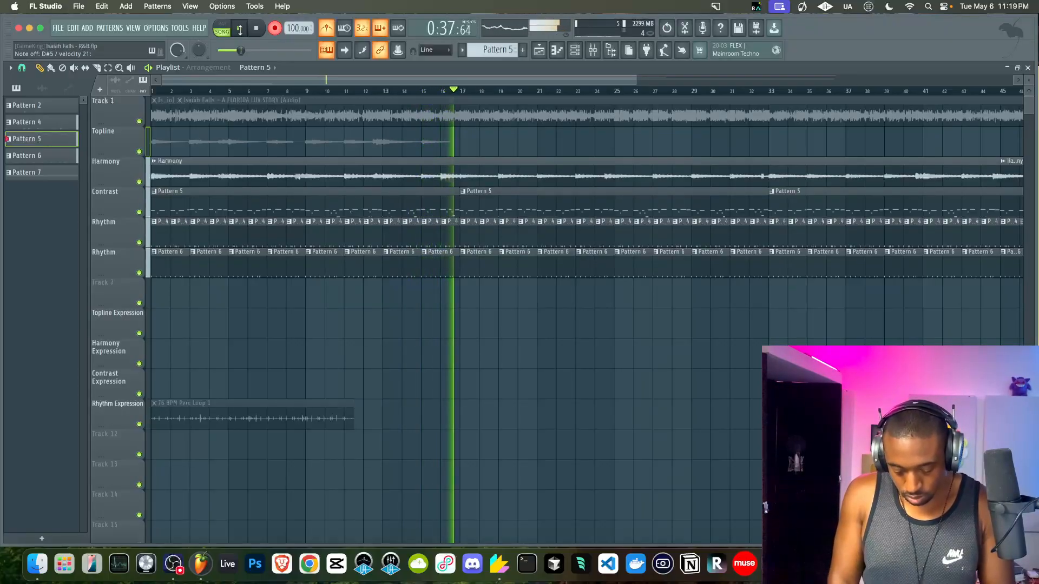
Stop recording and check the new take's channel in the Channel rack and Mixer
{"action": "key", "text": "space"}
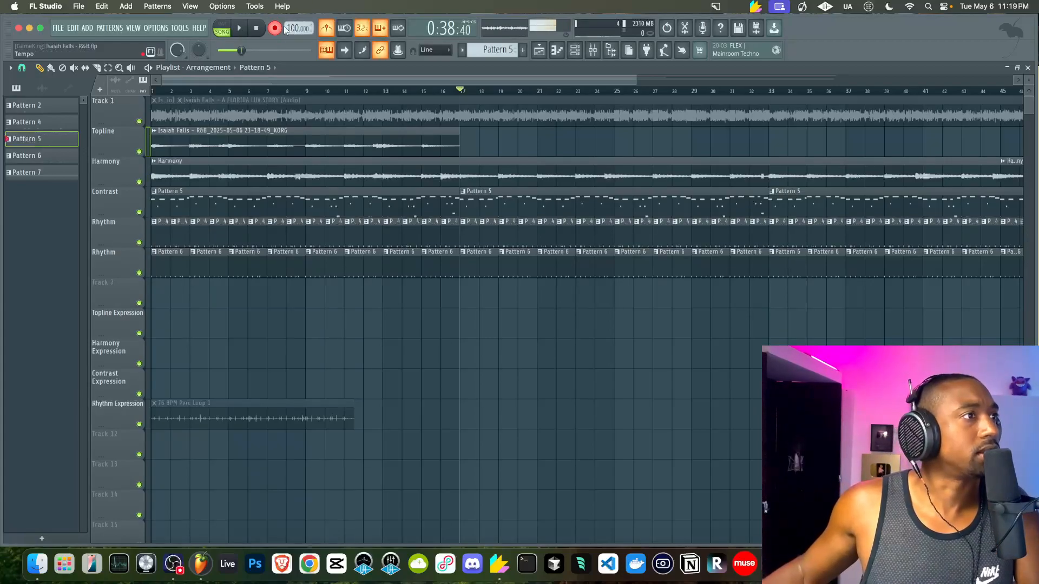
{"action": "left_click", "coordinate": [579, 49]}
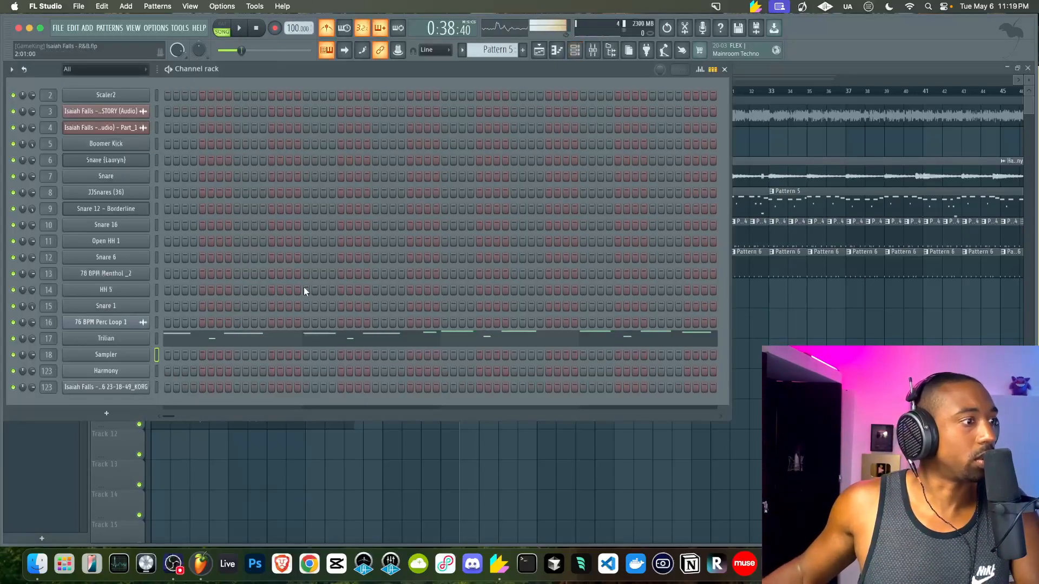
{"action": "scroll", "coordinate": [503, 50], "scroll_direction": "down", "scroll_amount": 3}
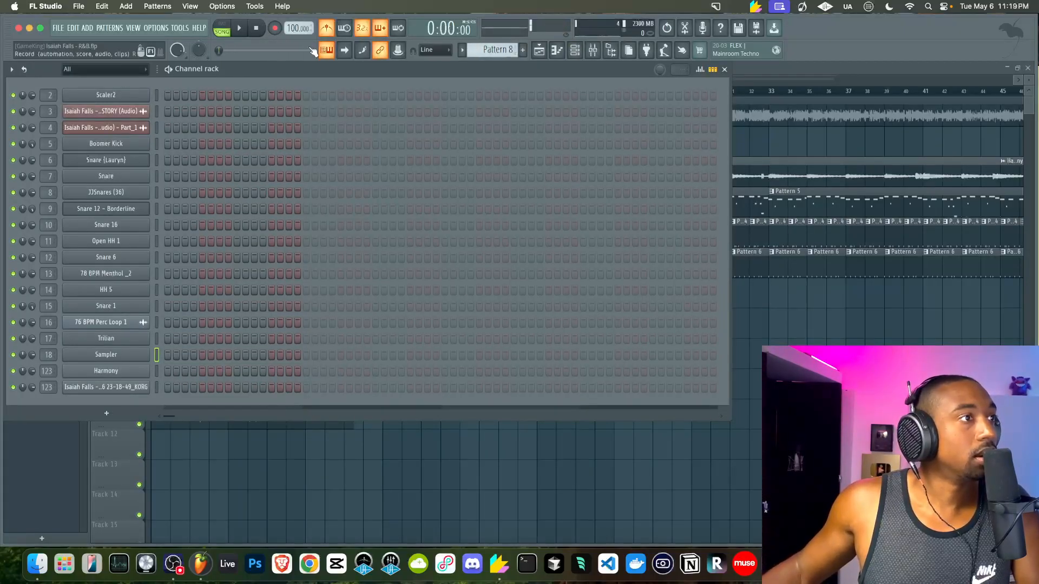
{"action": "left_click", "coordinate": [790, 305]}
{"action": "double_click", "coordinate": [278, 131]}
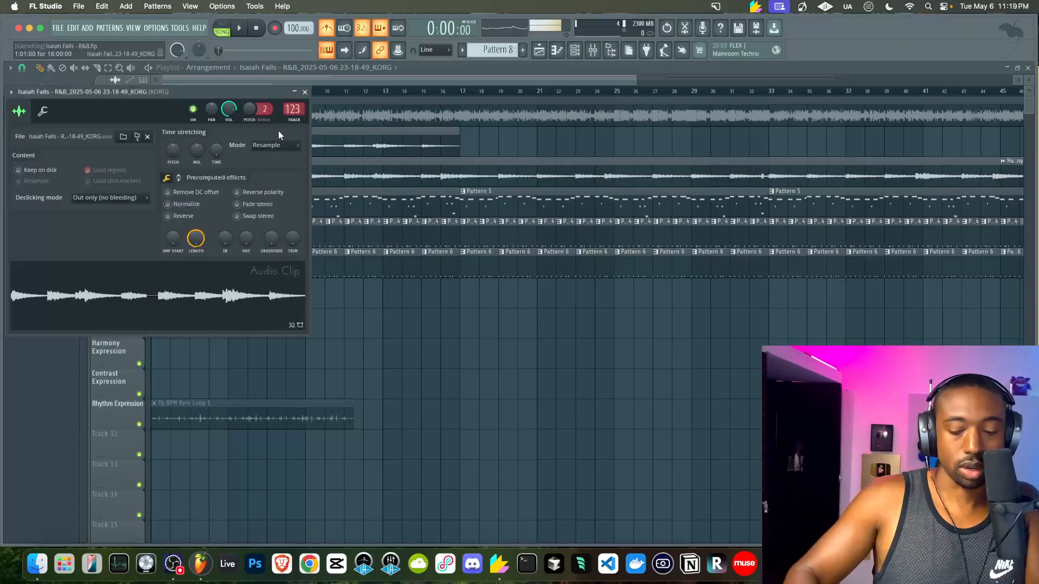
{"action": "key", "text": "F9"}
{"action": "left_click", "coordinate": [408, 437]}
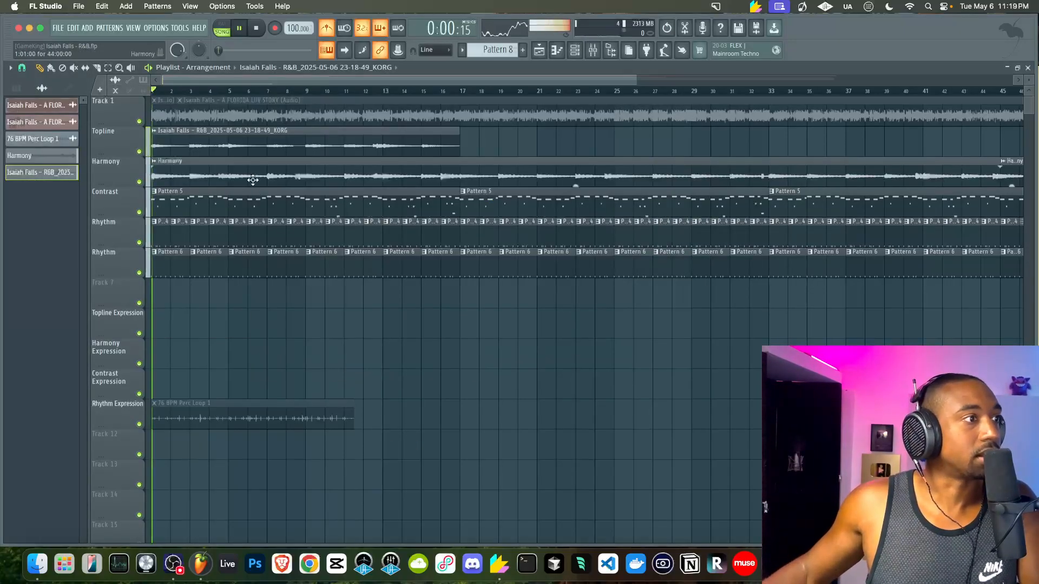
Turn down the Boomer Kick fader in the Mixer and listen to the balance
{"action": "double_click", "coordinate": [253, 180]}
{"action": "key", "text": "F9"}
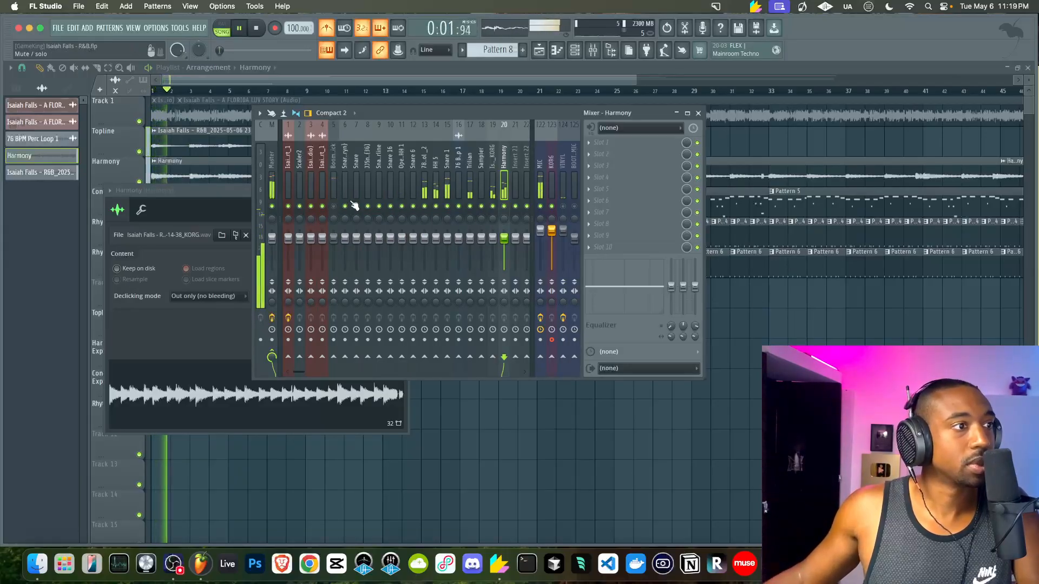
{"action": "left_click_drag", "start_coordinate": [334, 237], "coordinate": [334, 248]}
{"action": "key", "text": "space"}
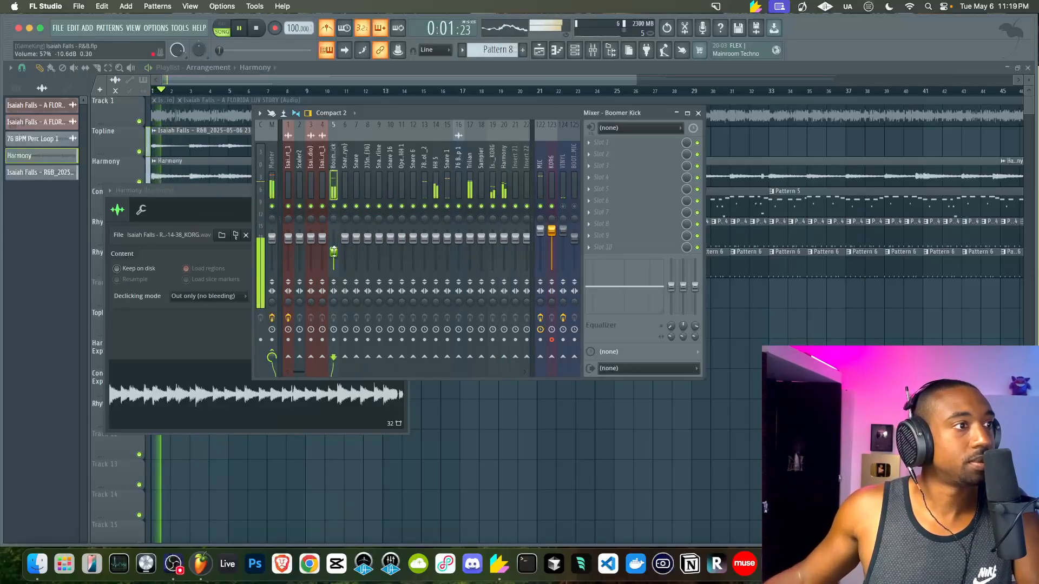
{"action": "key", "text": "F12"}
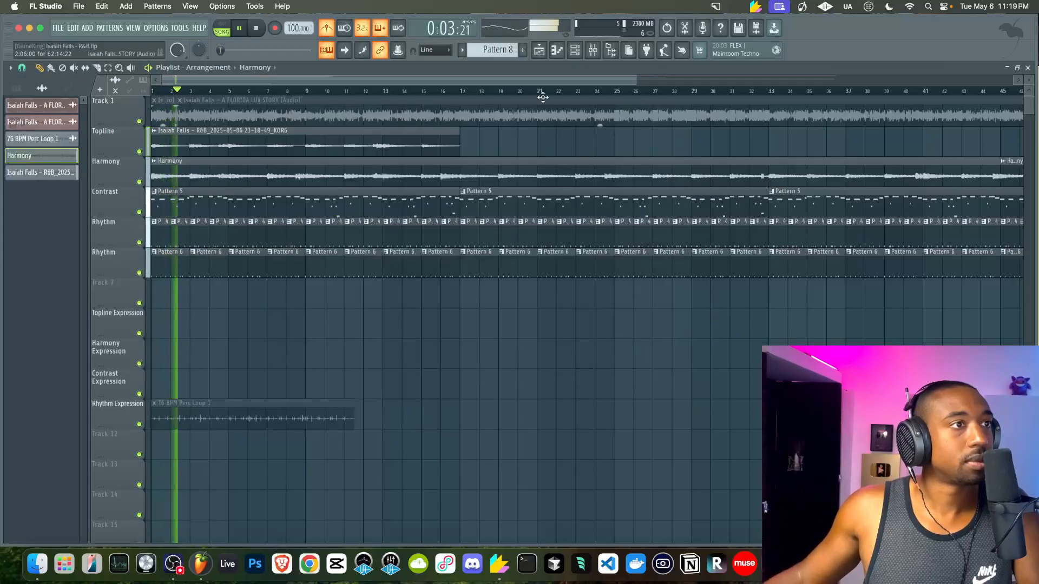
Move the recorded take onto the Harmony Expression track, play it back, and park the playhead at bar 14
{"action": "double_click", "coordinate": [359, 133]}
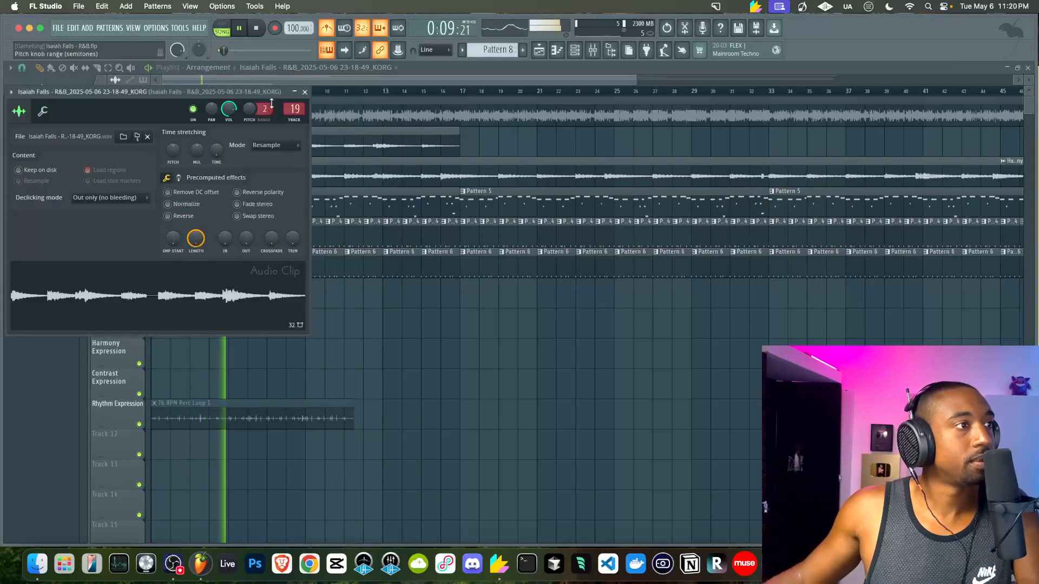
{"action": "left_click", "coordinate": [305, 92]}
{"action": "left_click_drag", "start_coordinate": [335, 132], "coordinate": [283, 353]}
{"action": "key", "text": "space"}
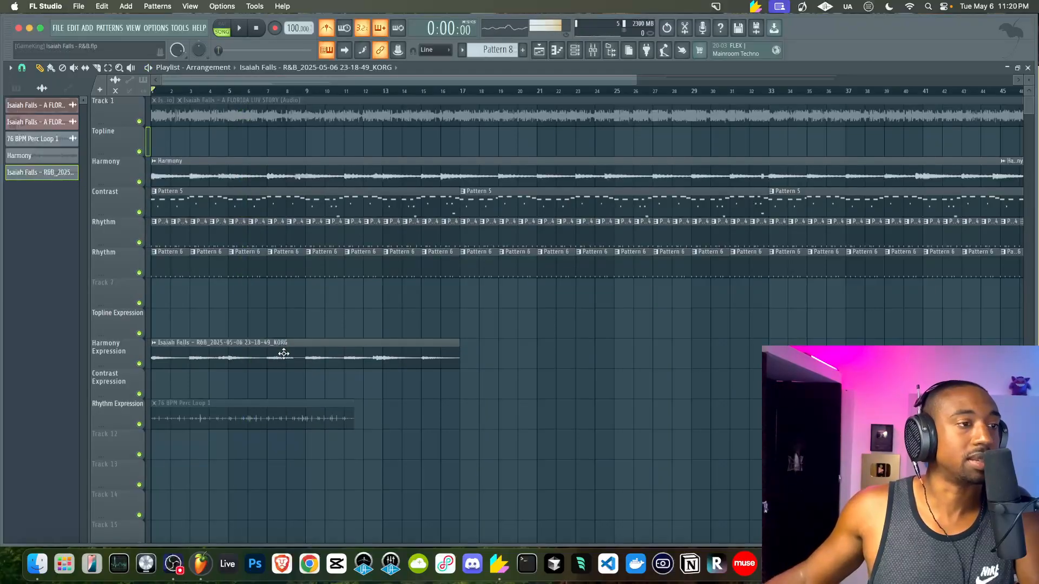
{"action": "key", "text": "space"}
{"action": "left_click", "coordinate": [417, 92]}
{"action": "left_click", "coordinate": [585, 51]}
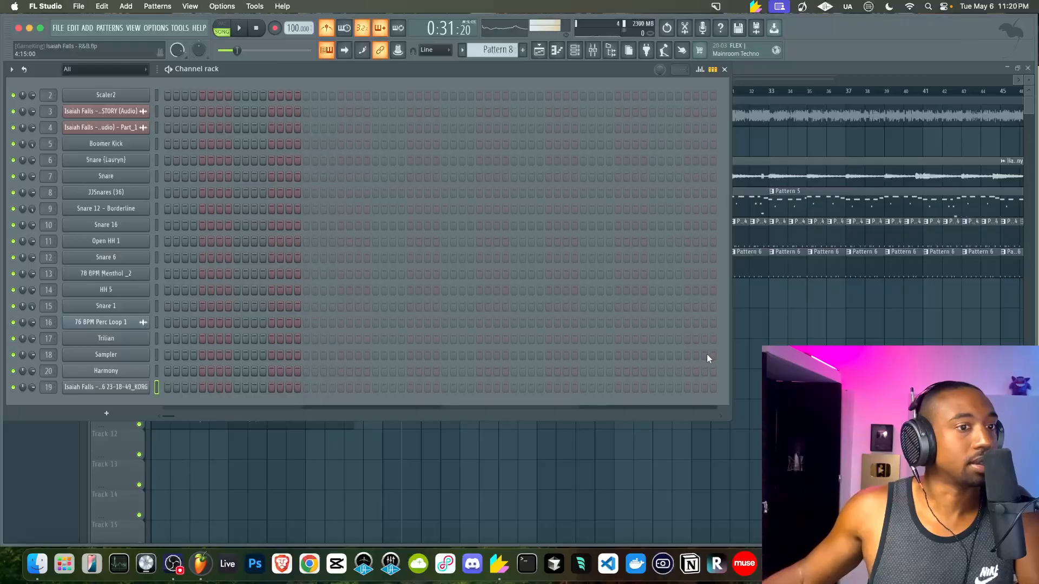
{"action": "key", "text": "F6"}
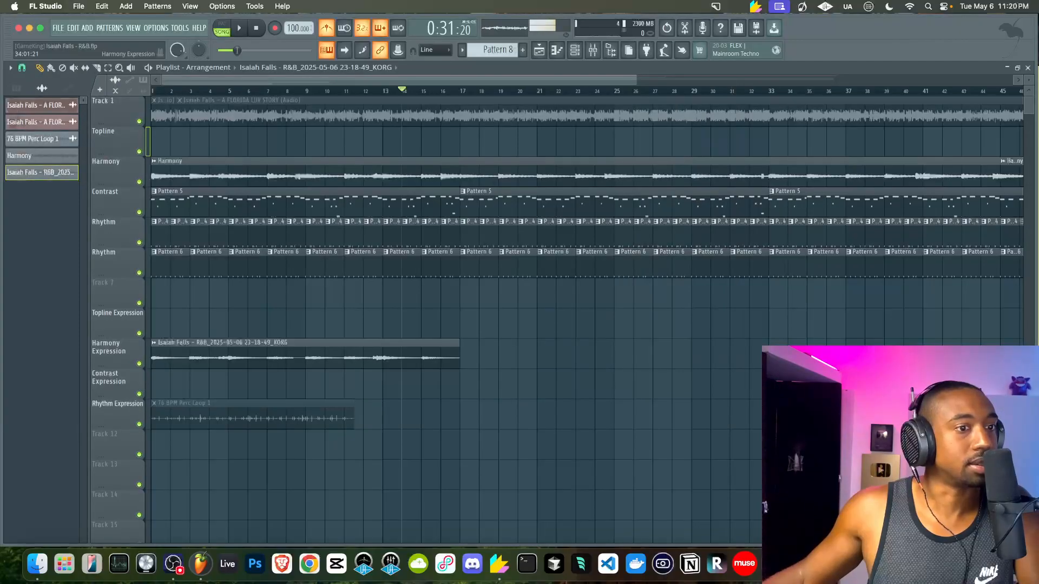
Close the Mixer and select the Sampler channel in the Channel rack
{"action": "left_click", "coordinate": [596, 51]}
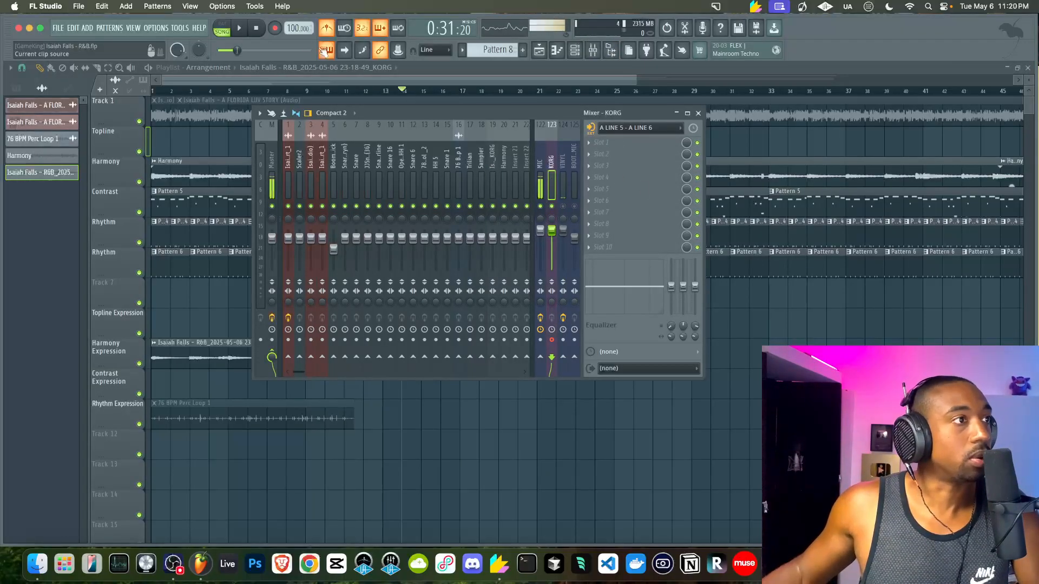
{"action": "key", "text": "Escape"}
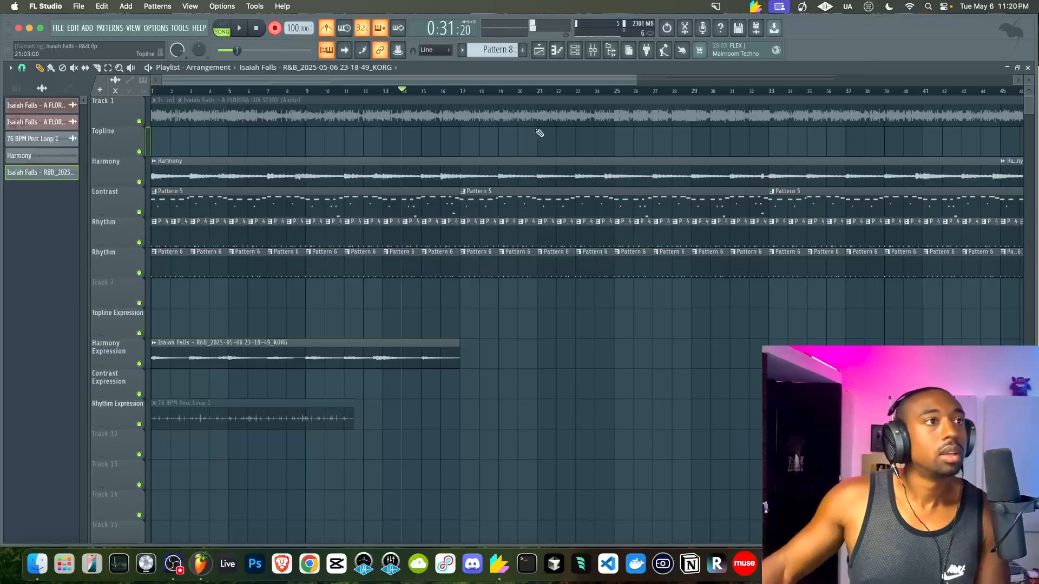
{"action": "key", "text": "F6"}
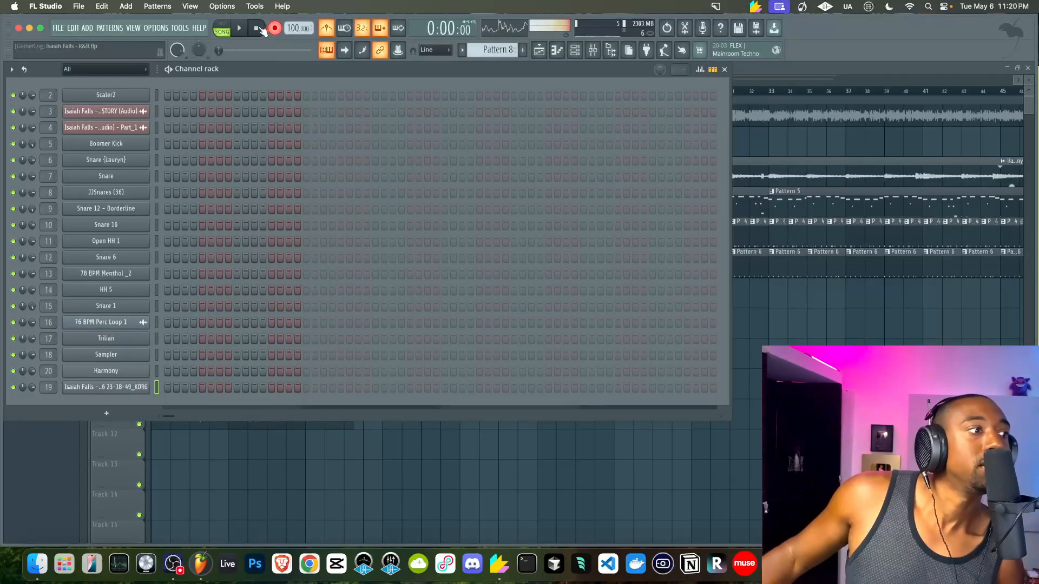
{"action": "left_click", "coordinate": [157, 355]}
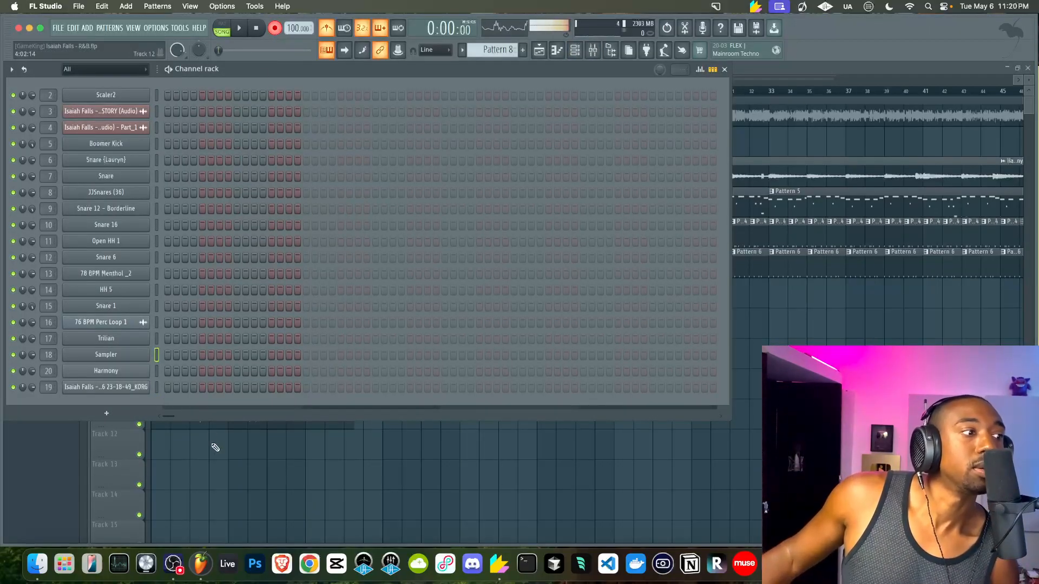
{"action": "key", "text": "F6"}
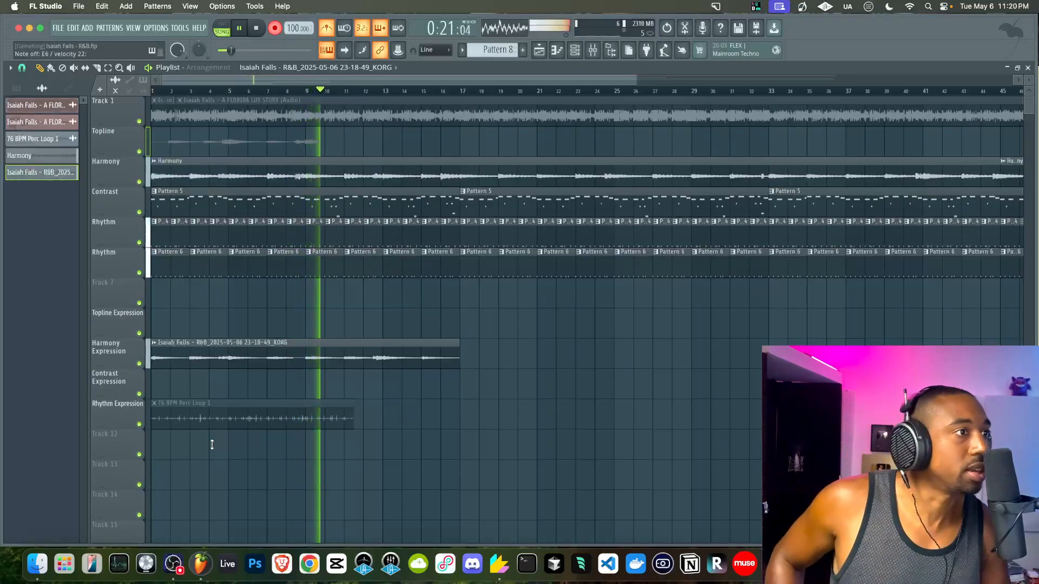
Stop recording, delete the new take on Topline, and reopen the Channel rack
{"action": "key", "text": "space"}
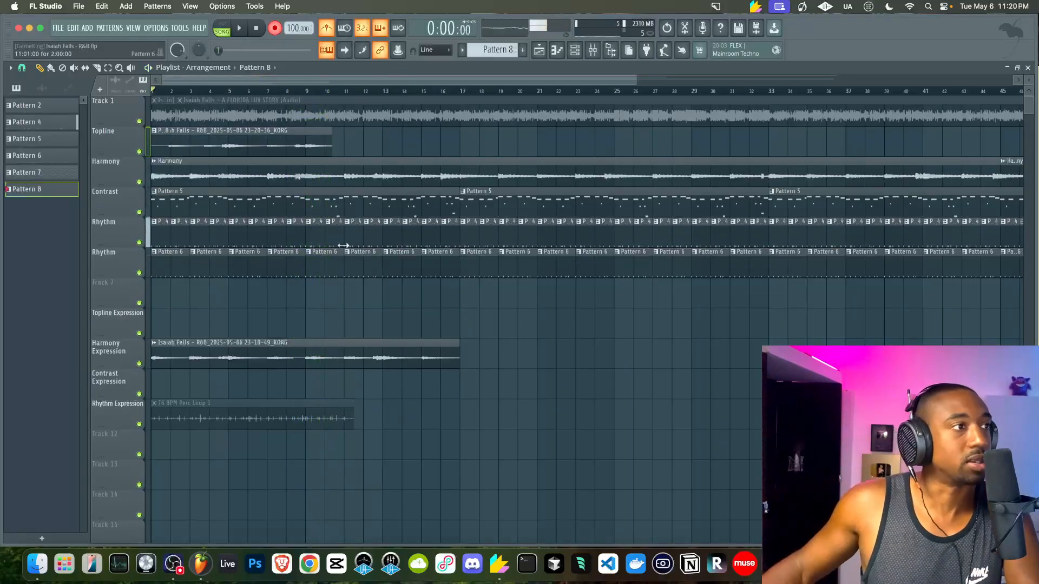
{"action": "right_click", "coordinate": [280, 145]}
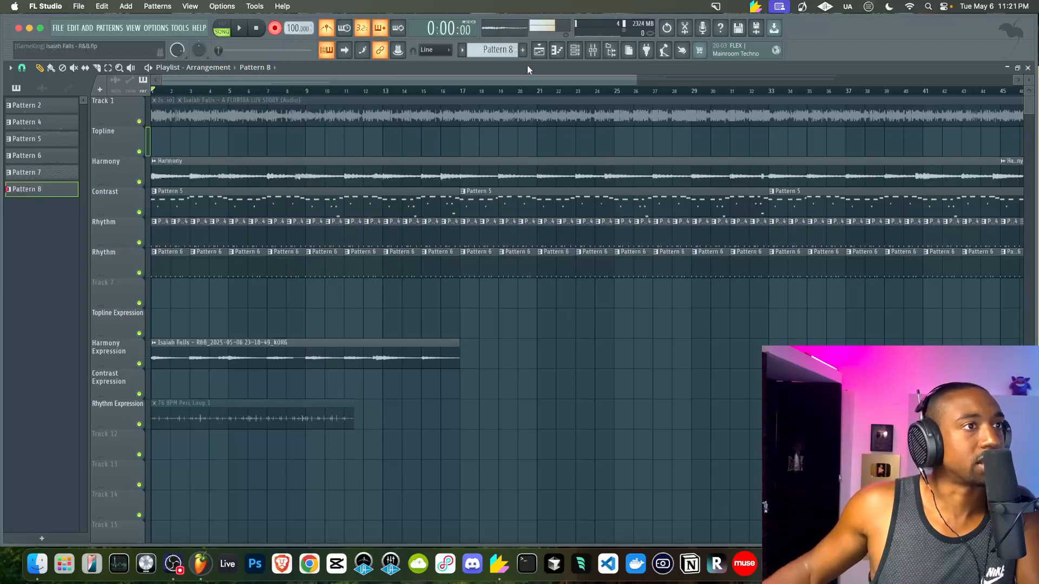
{"action": "left_click", "coordinate": [575, 56]}
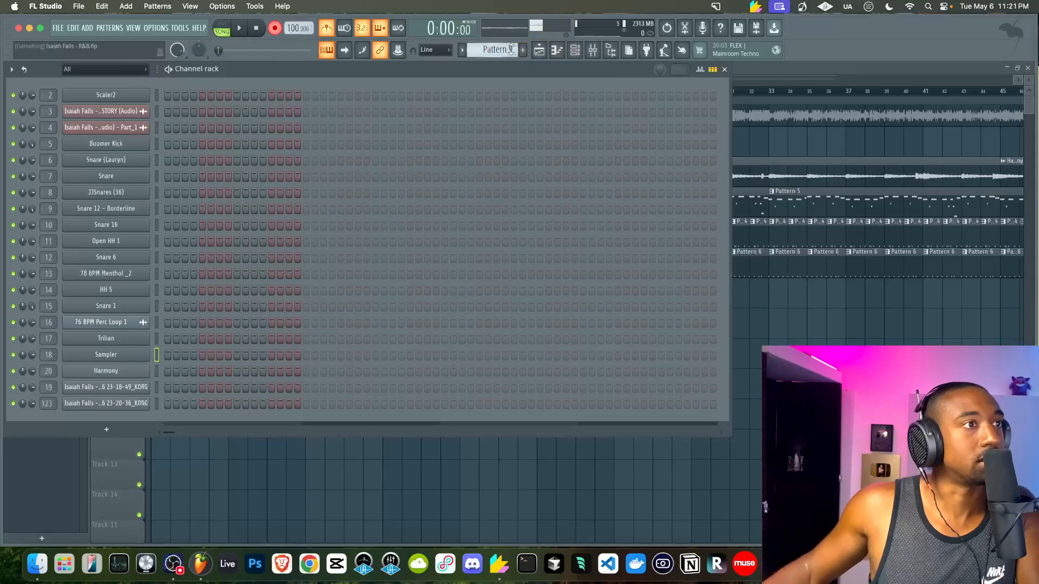
Close the Channel rack to bring the Playlist back to the front
{"action": "left_click", "coordinate": [944, 319]}
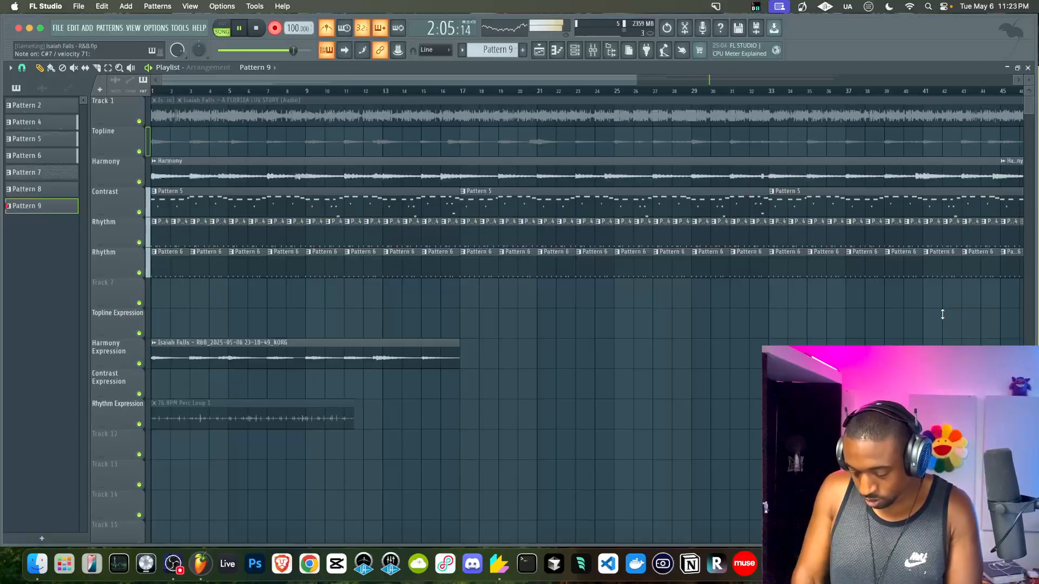
Stop recording and move the new 23-21-12 KORG take onto the Topline Expression track
{"action": "key", "text": "space"}
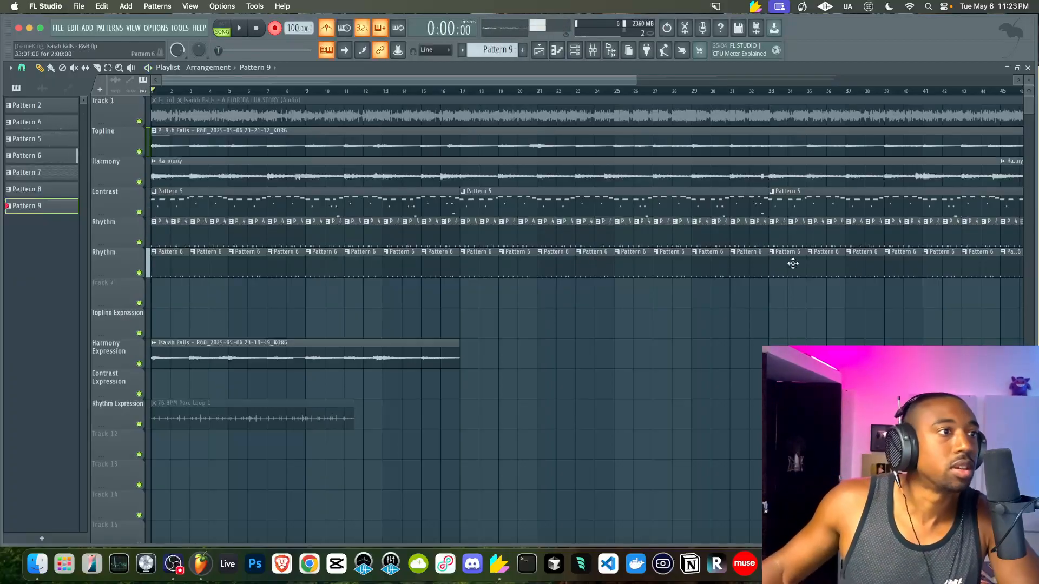
{"action": "scroll", "coordinate": [659, 260], "scroll_direction": "right", "scroll_amount": 10}
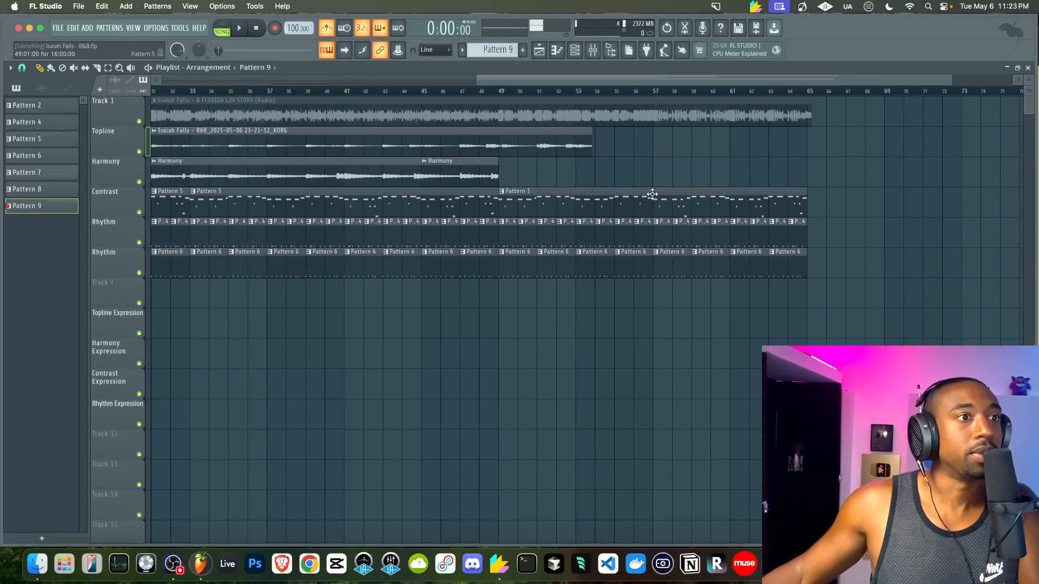
{"action": "scroll", "coordinate": [330, 167], "scroll_direction": "down", "scroll_amount": 4}
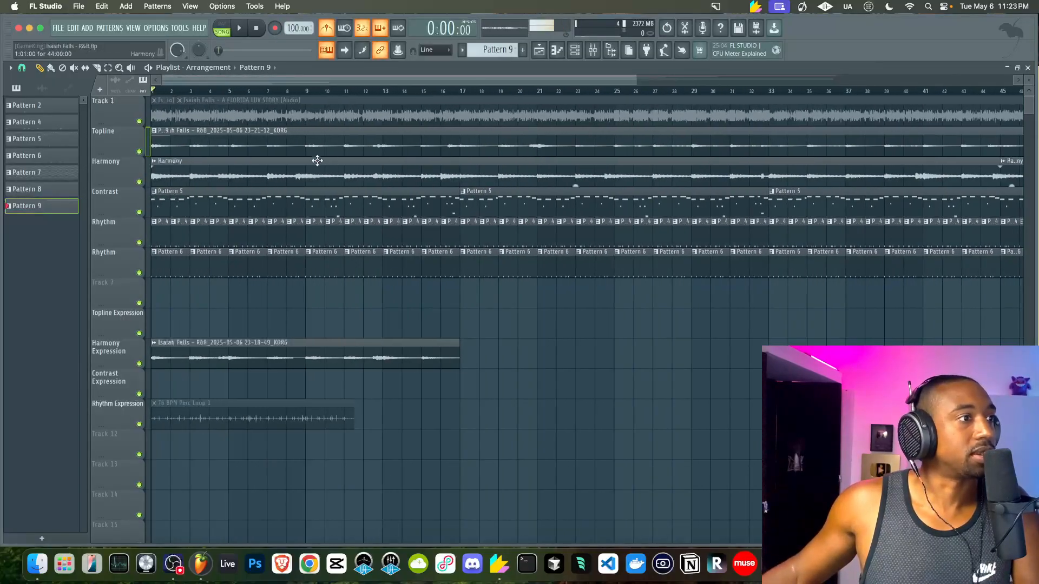
{"action": "left_click_drag", "start_coordinate": [267, 139], "coordinate": [265, 379]}
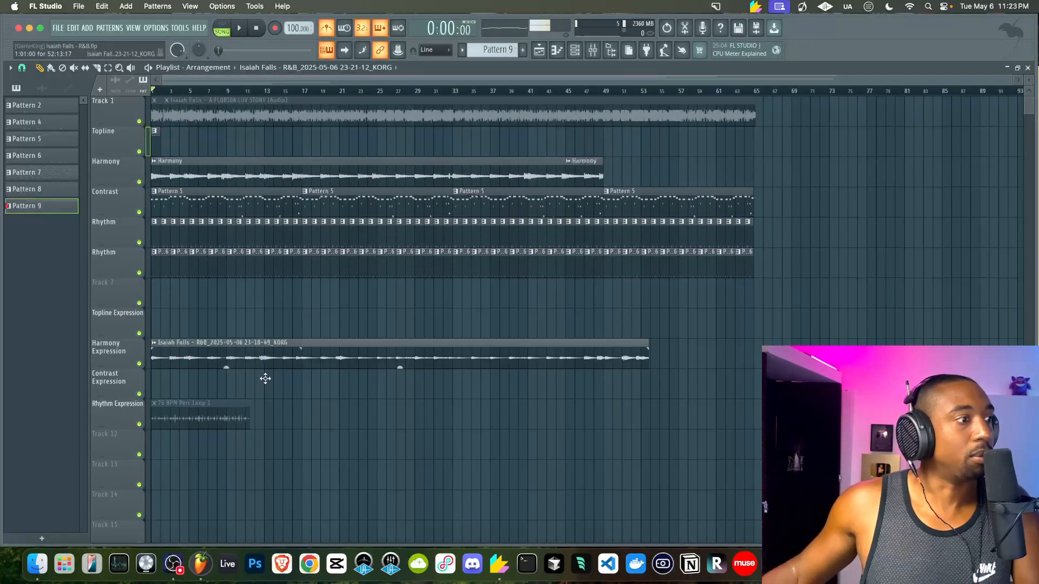
{"action": "left_click_drag", "start_coordinate": [265, 337], "coordinate": [268, 316]}
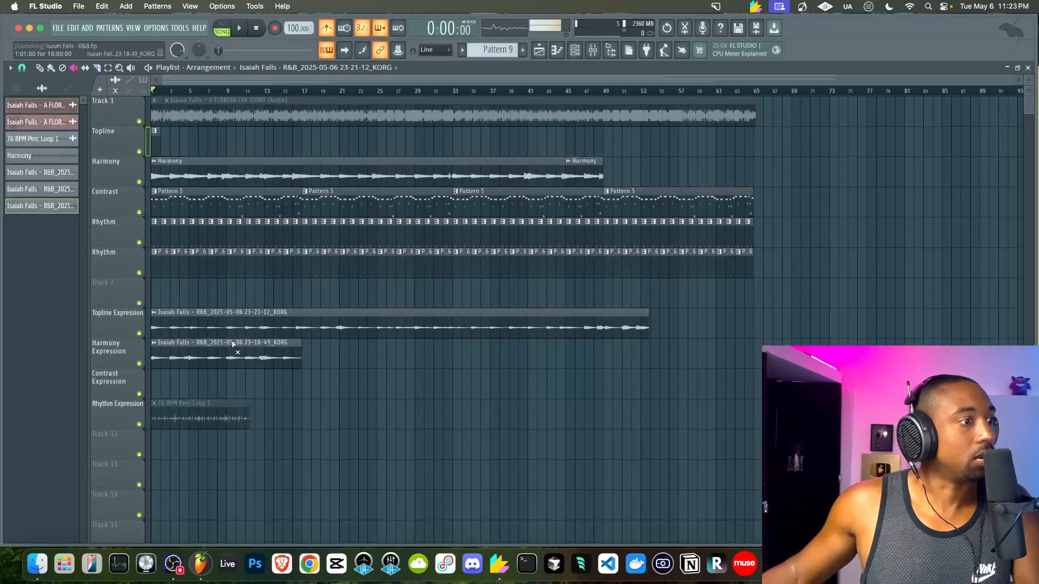
Mute the older 23-18-49 KORG take and play from around bar 48, zoomed near the take's end
{"action": "left_click", "coordinate": [232, 342]}
{"action": "left_click", "coordinate": [39, 68]}
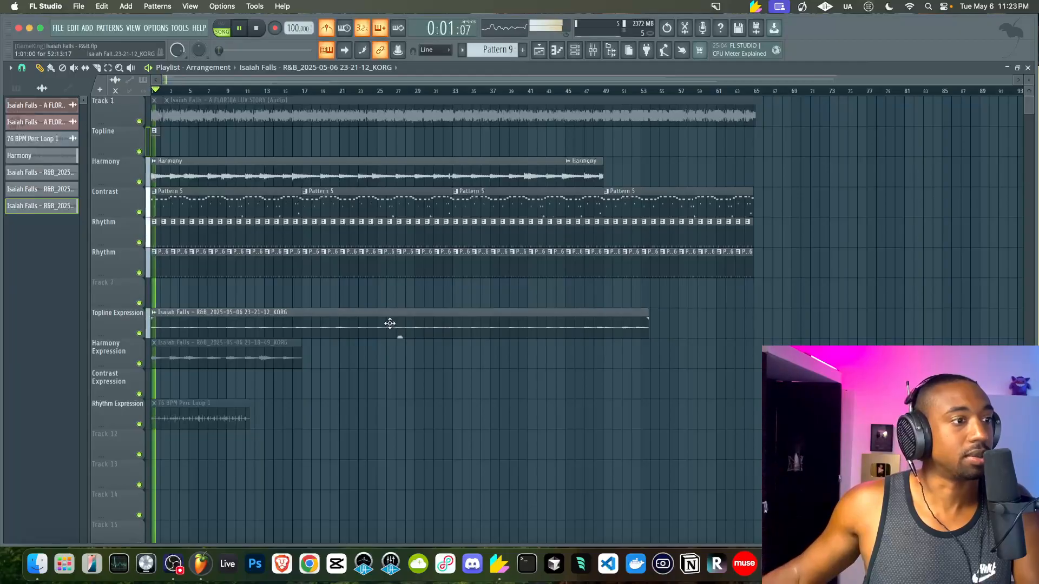
{"action": "left_click", "coordinate": [593, 92]}
{"action": "key", "text": "space"}
{"action": "left_click", "coordinate": [97, 68]}
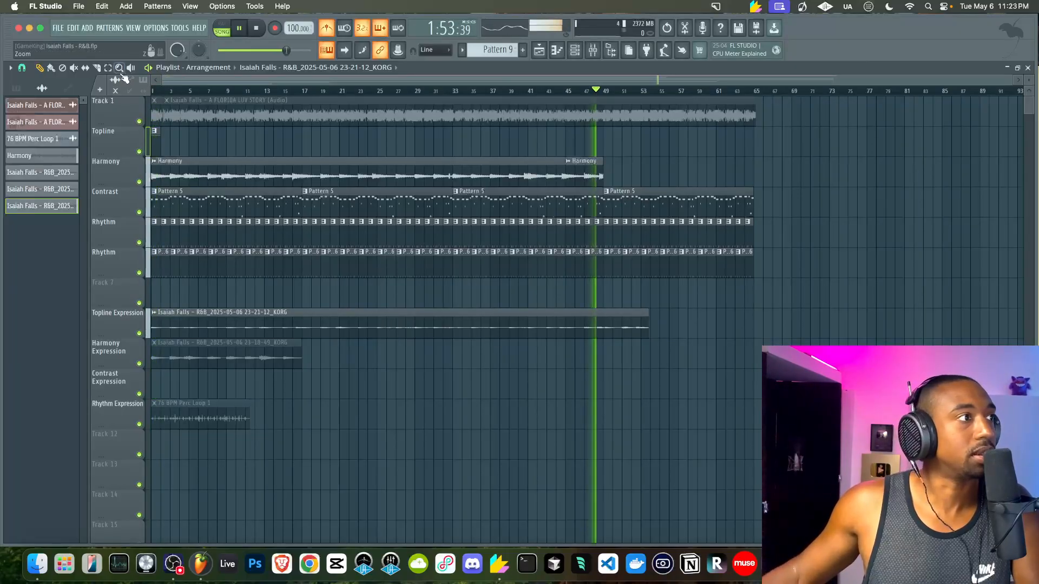
{"action": "scroll", "coordinate": [557, 210], "scroll_direction": "up", "scroll_amount": 4}
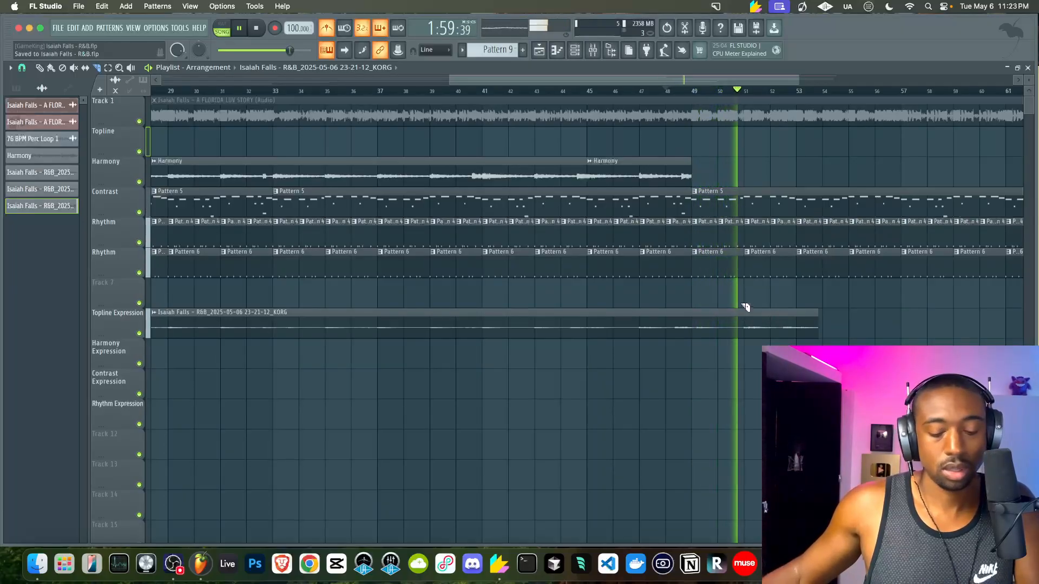
Slice the Topline Expression take near bar 52, delete its tail, and return to the start
{"action": "left_click", "coordinate": [782, 311]}
{"action": "left_click", "coordinate": [793, 313], "text": "super"}
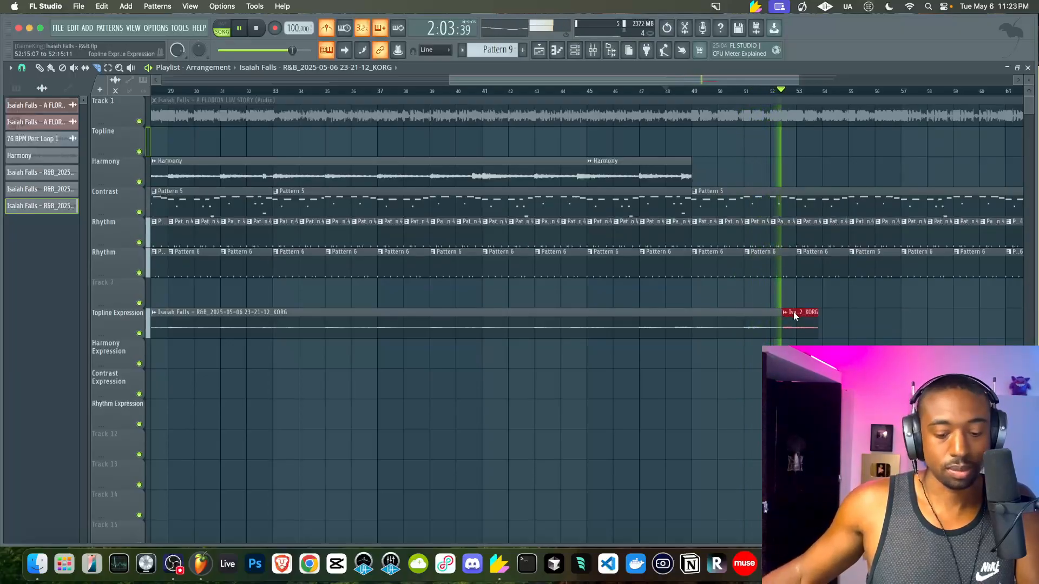
{"action": "key", "text": "Delete"}
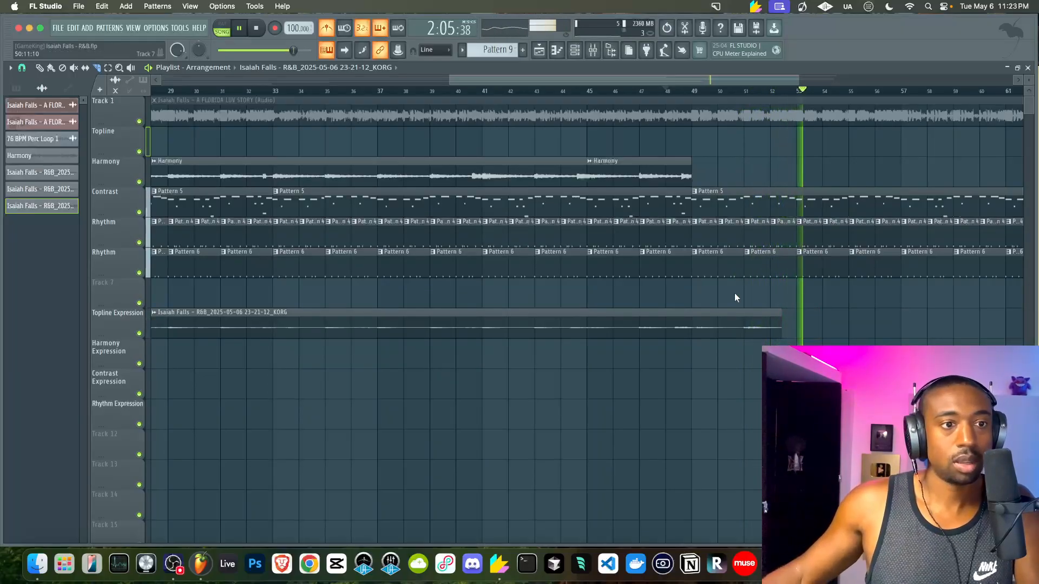
{"action": "scroll", "coordinate": [735, 293], "scroll_direction": "down", "scroll_amount": 5}
{"action": "key", "text": "space"}
{"action": "key", "text": "space"}
{"action": "key", "text": "space"}
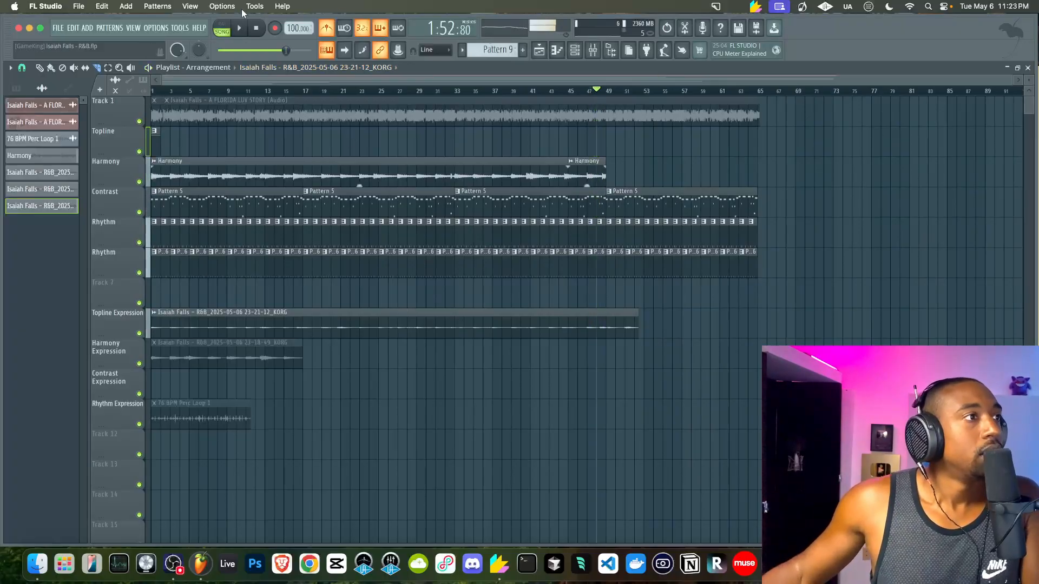
{"action": "left_click", "coordinate": [260, 28]}
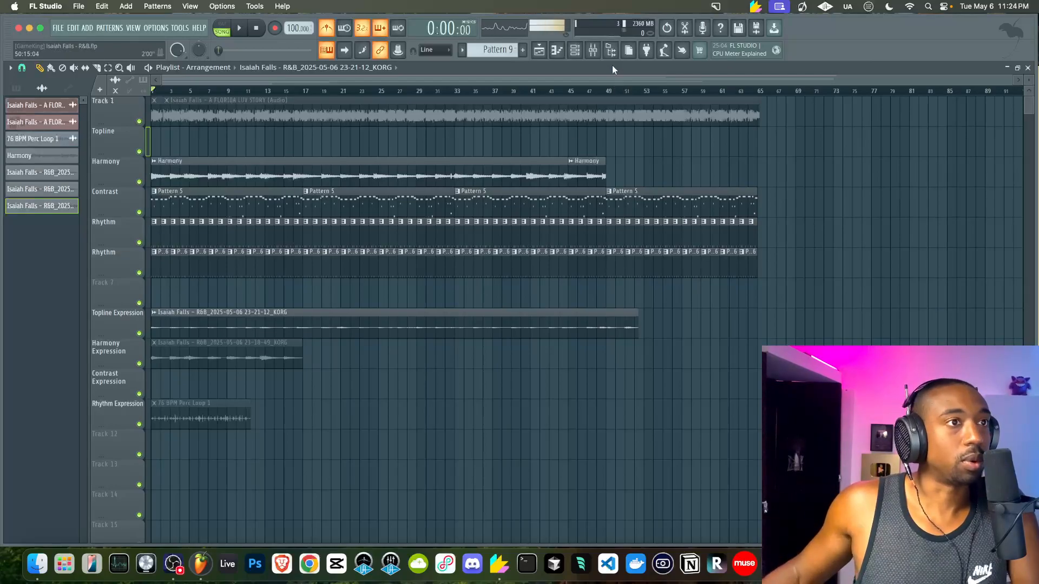
In the Mixer, sidechain the Boomer Kick insert into the Trilian channel
{"action": "left_click", "coordinate": [592, 50]}
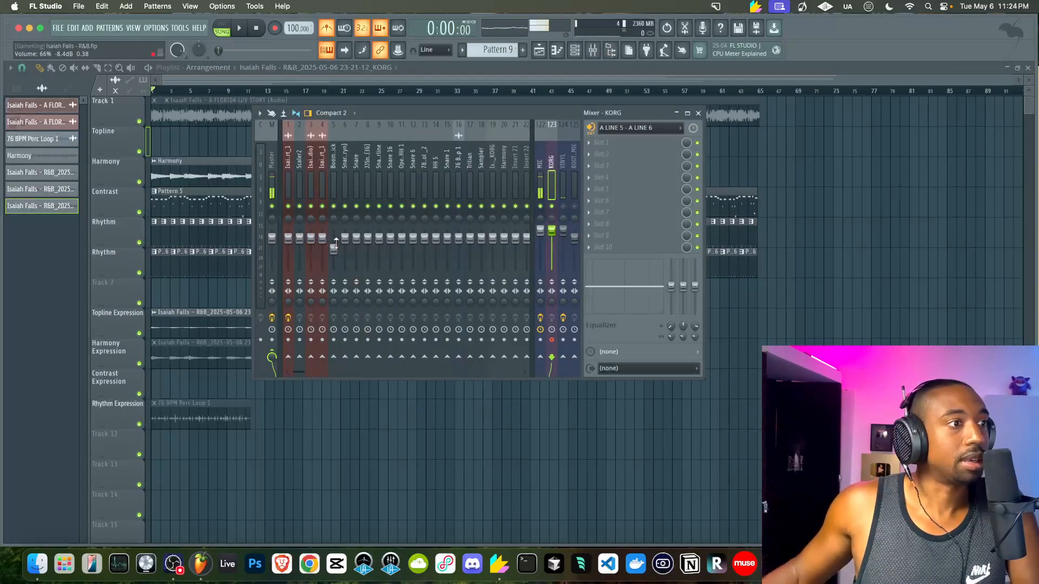
{"action": "left_click", "coordinate": [333, 171]}
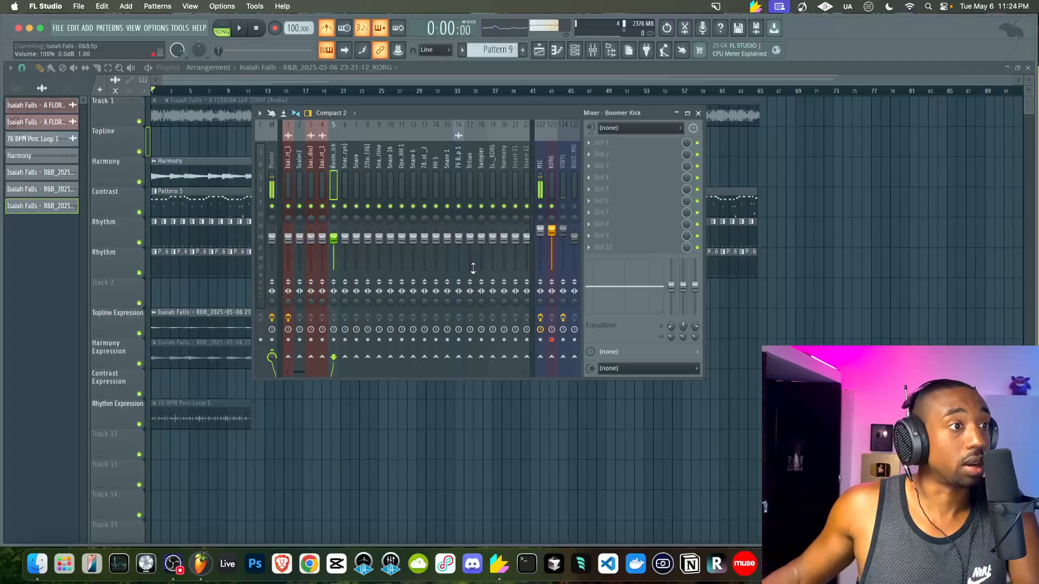
{"action": "right_click", "coordinate": [473, 358]}
{"action": "left_click", "coordinate": [511, 387]}
Load FabFilter Pro-Q 3 on Trilian and check its wrapper processing options and connections
{"action": "left_click", "coordinate": [618, 151]}
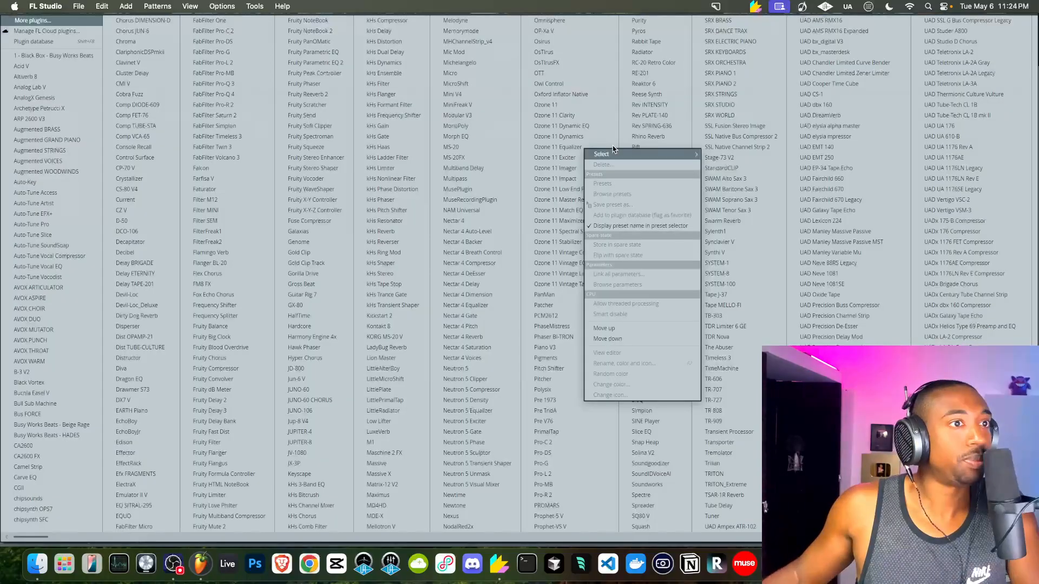
{"action": "left_click", "coordinate": [236, 83]}
{"action": "left_click", "coordinate": [81, 92]}
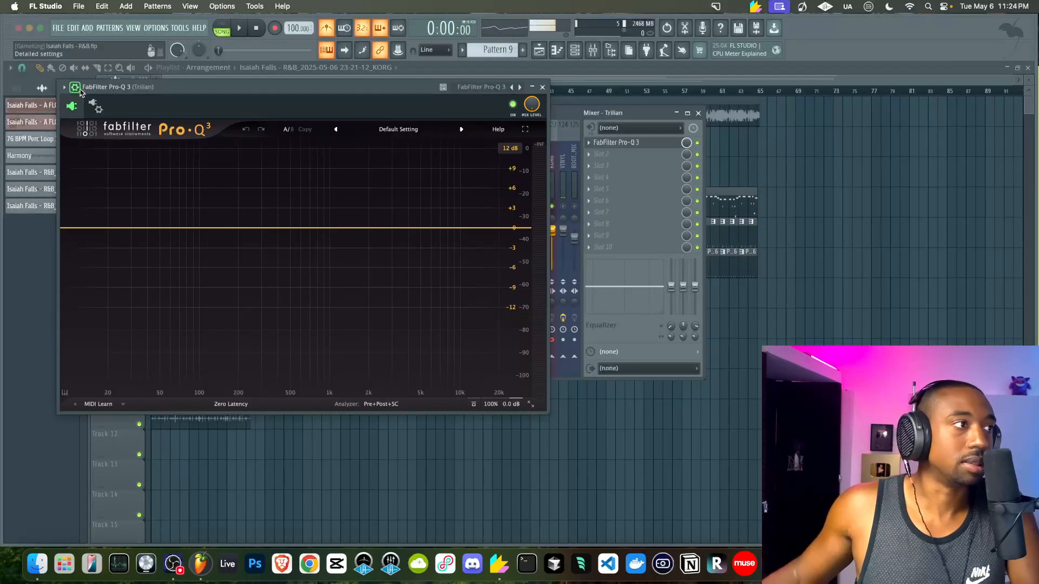
{"action": "left_click", "coordinate": [95, 106]}
{"action": "left_click", "coordinate": [109, 130]}
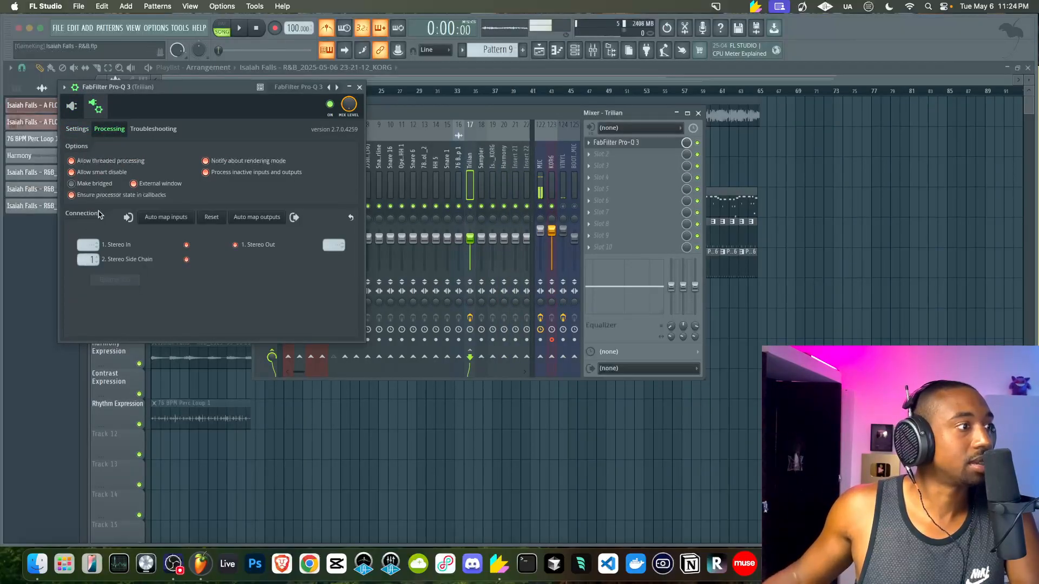
{"action": "left_click", "coordinate": [92, 110]}
Add a Pro-Q 3 bell band around 60 Hz and open the analyzer source options
{"action": "left_click", "coordinate": [170, 228]}
{"action": "left_click", "coordinate": [381, 405]}
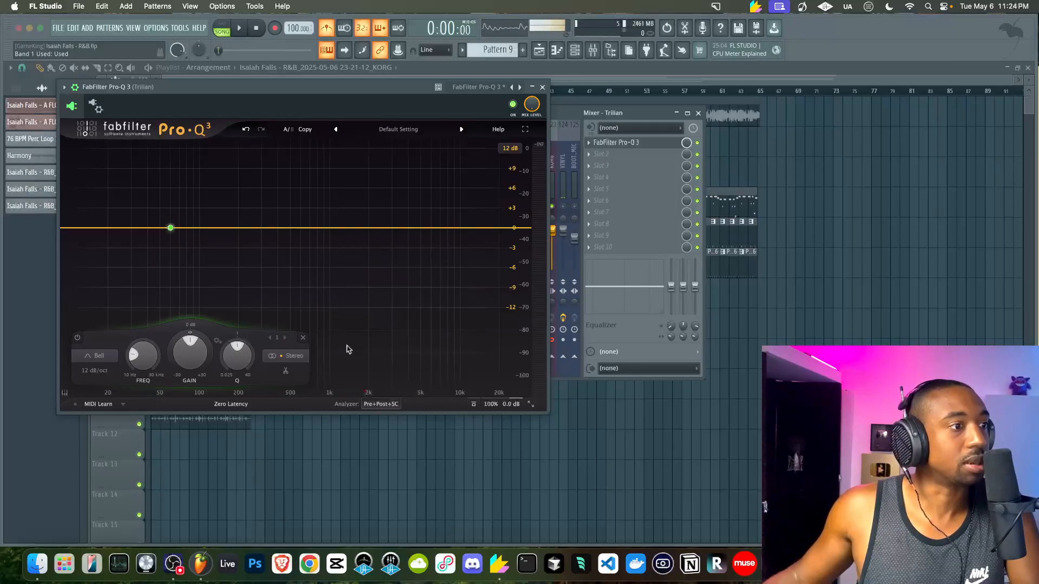
{"action": "left_click", "coordinate": [381, 404]}
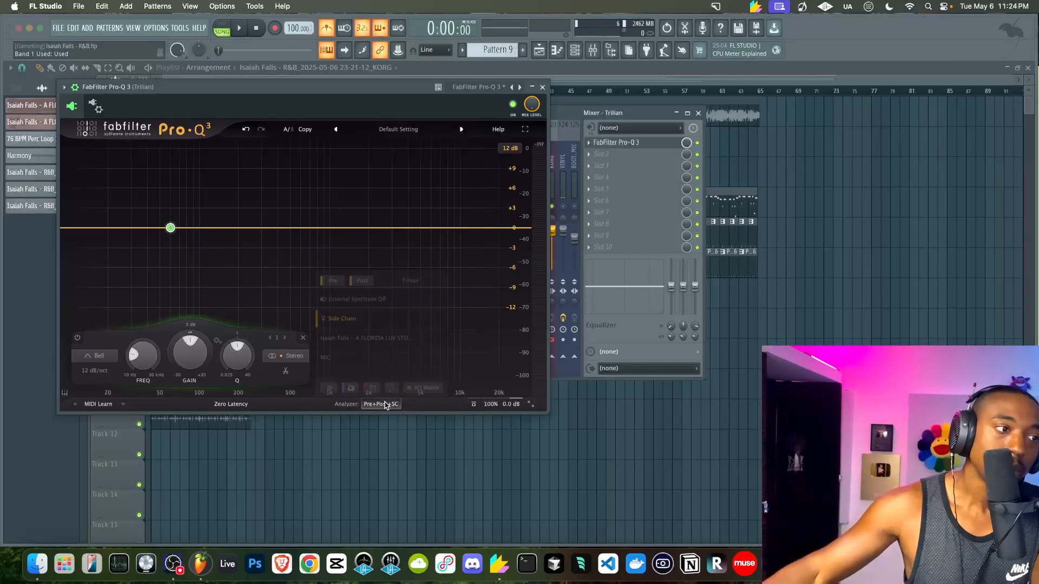
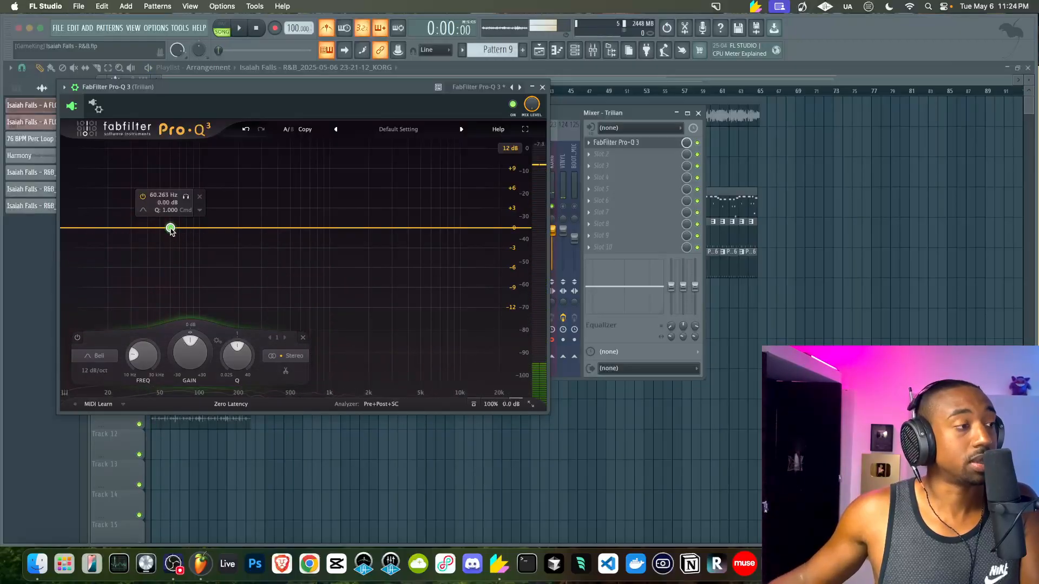
Make Pro-Q 3's 60 Hz band cut dynamically about 4 dB with a -20 dB Auto threshold
{"action": "left_click_drag", "start_coordinate": [189, 331], "coordinate": [135, 378]}
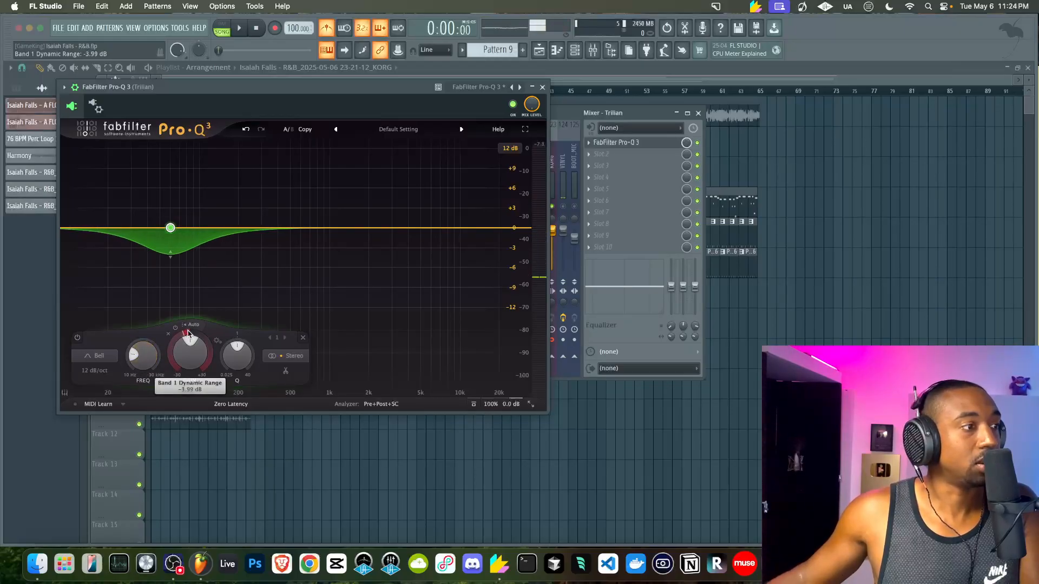
{"action": "left_click", "coordinate": [194, 324]}
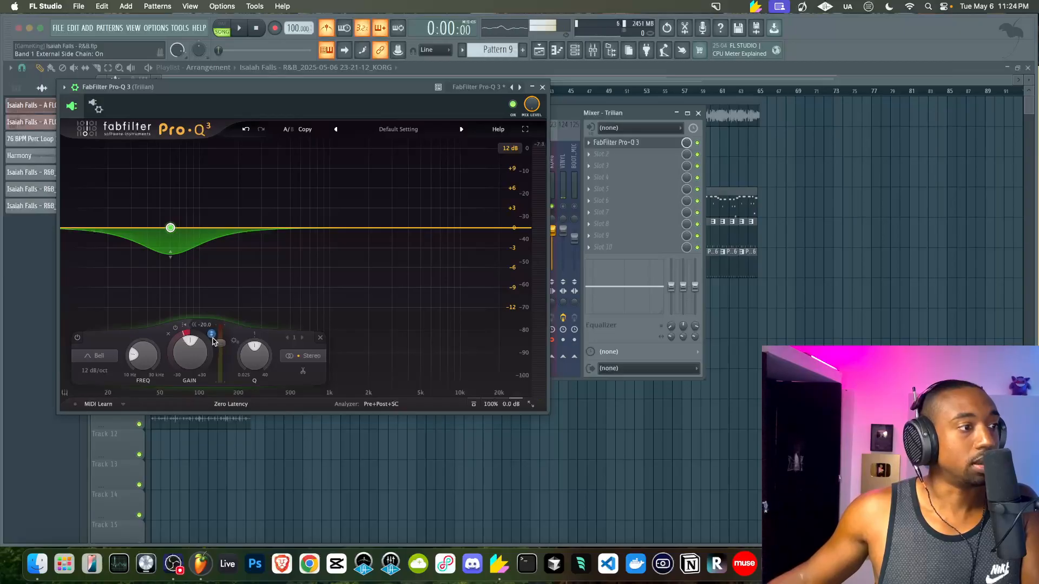
{"action": "key", "text": "space"}
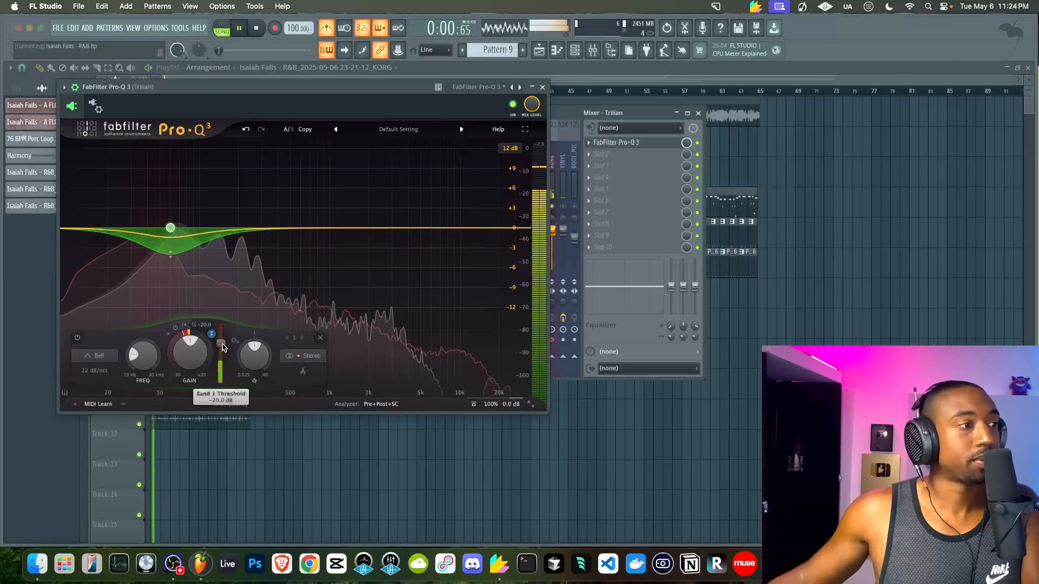
{"action": "key", "text": "space"}
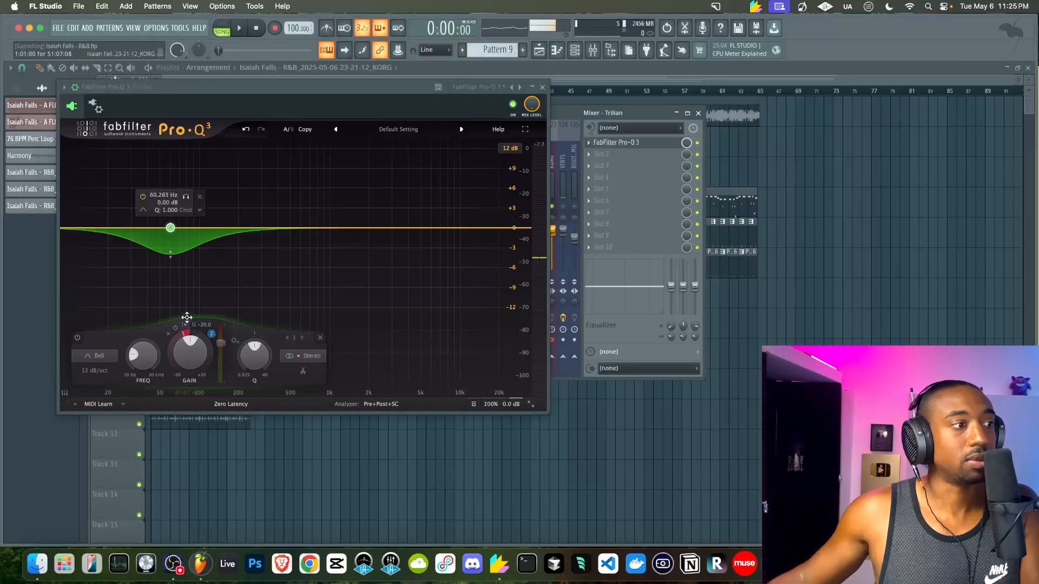
Audition the beat, deepen the 60 Hz dynamic cut slightly, and close Pro-Q 3
{"action": "left_click", "coordinate": [542, 86]}
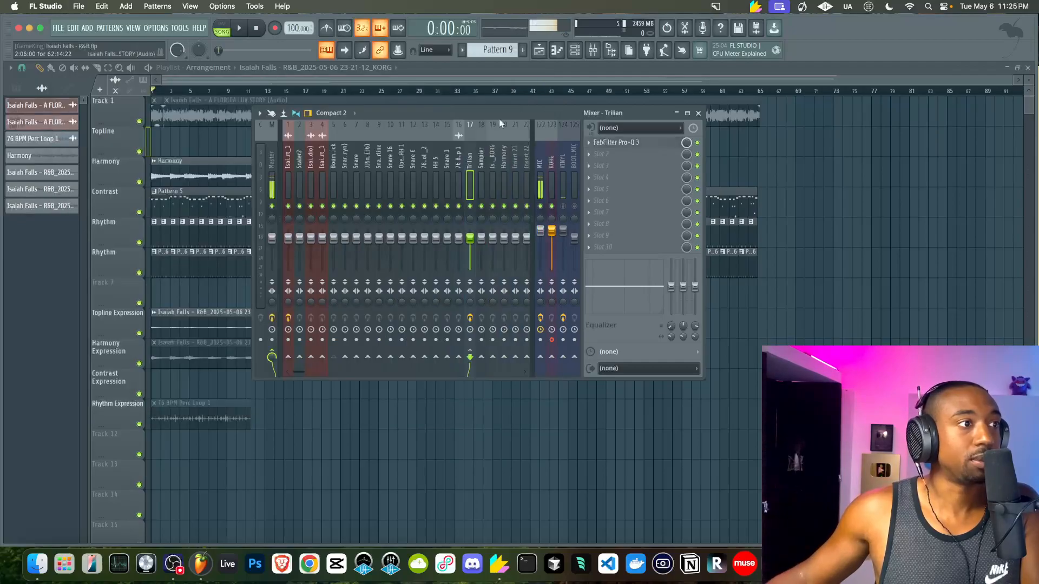
{"action": "key", "text": "space"}
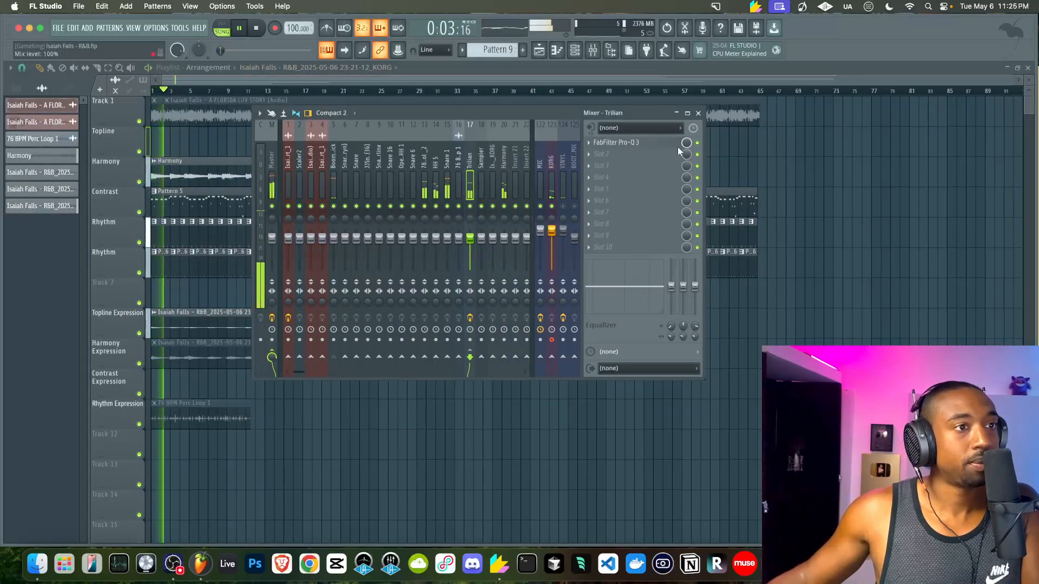
{"action": "left_click", "coordinate": [632, 143]}
{"action": "key", "text": "space"}
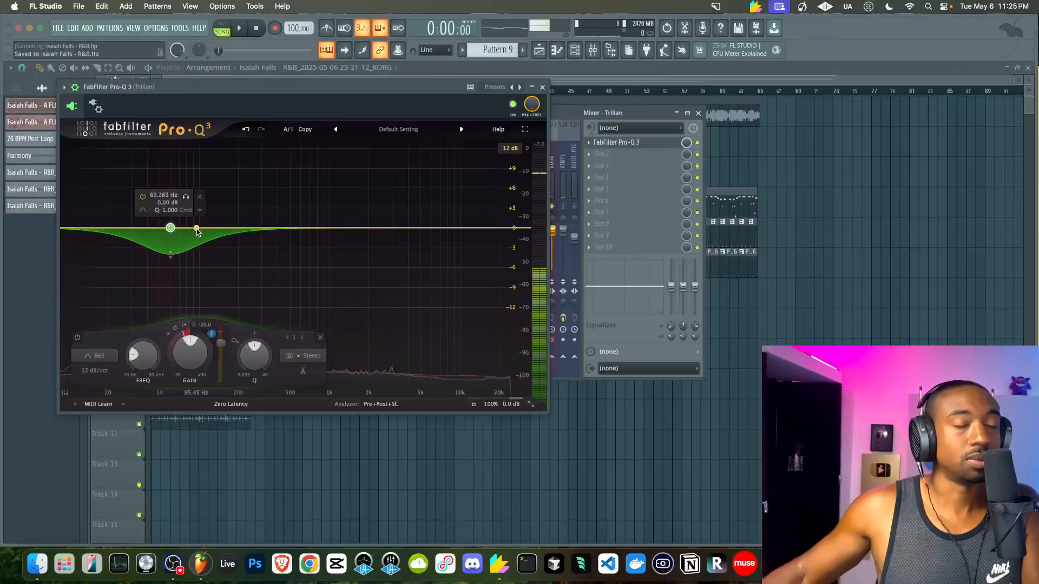
{"action": "key", "text": "space"}
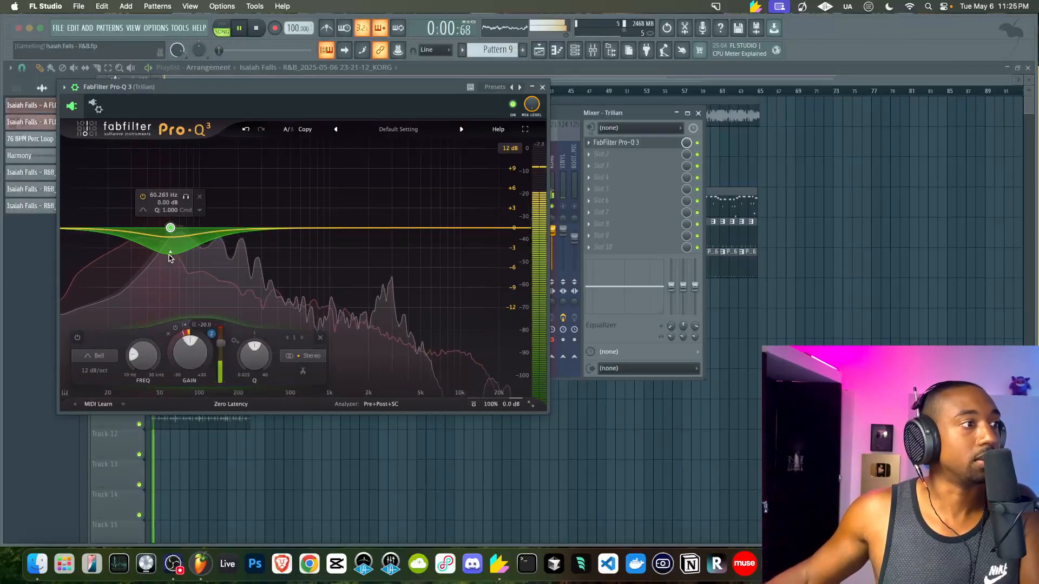
{"action": "key", "text": "space"}
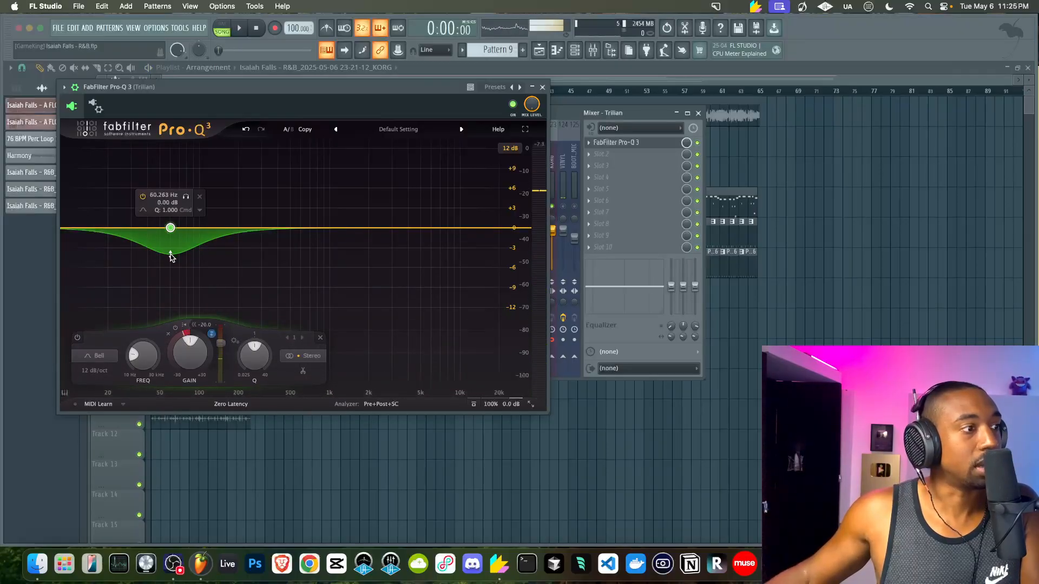
{"action": "left_click_drag", "start_coordinate": [183, 337], "coordinate": [184, 341]}
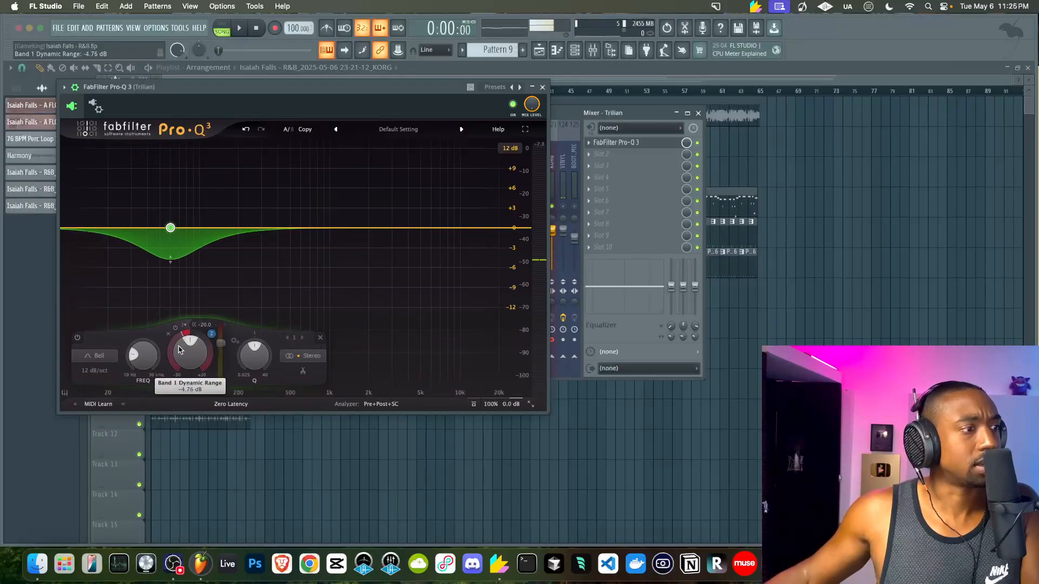
{"action": "key", "text": "space"}
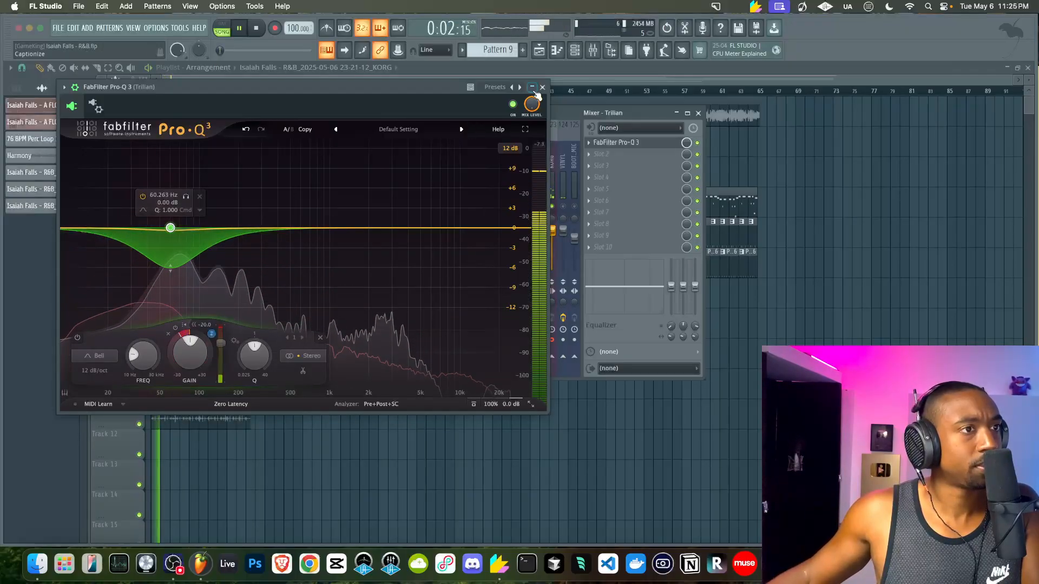
{"action": "left_click", "coordinate": [541, 87]}
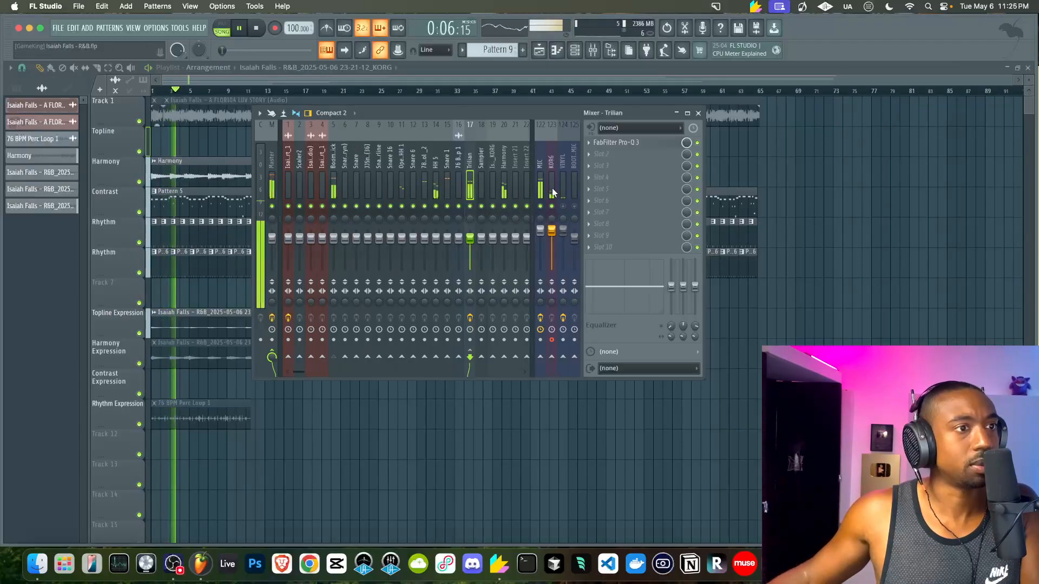
Pull the VINYL and BOOTH MIC mixer faders down to zero and save the project
{"action": "key", "text": "F9"}
{"action": "double_click", "coordinate": [288, 319]}
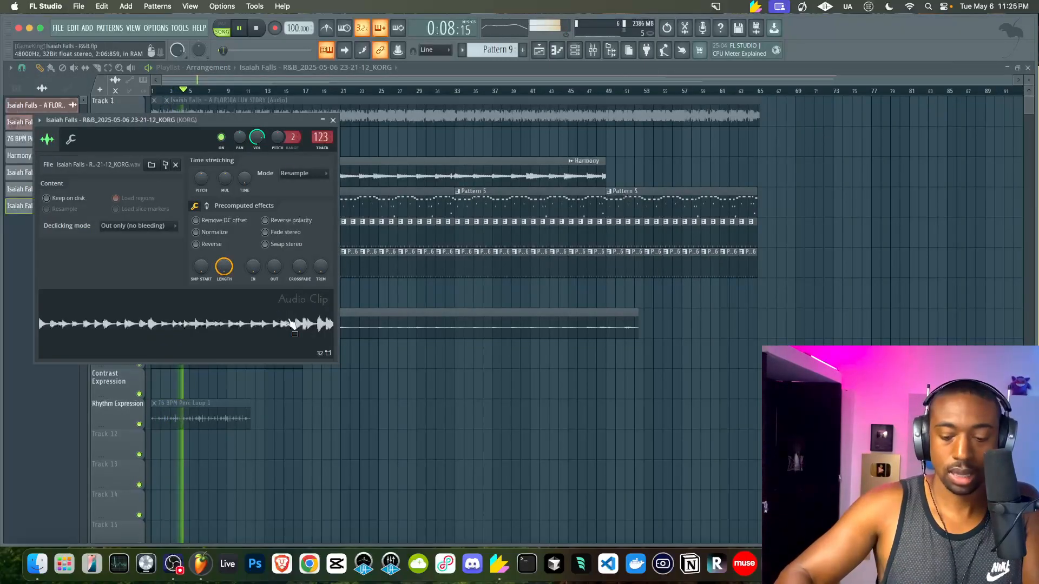
{"action": "key", "text": "F9"}
{"action": "right_click", "coordinate": [404, 396]}
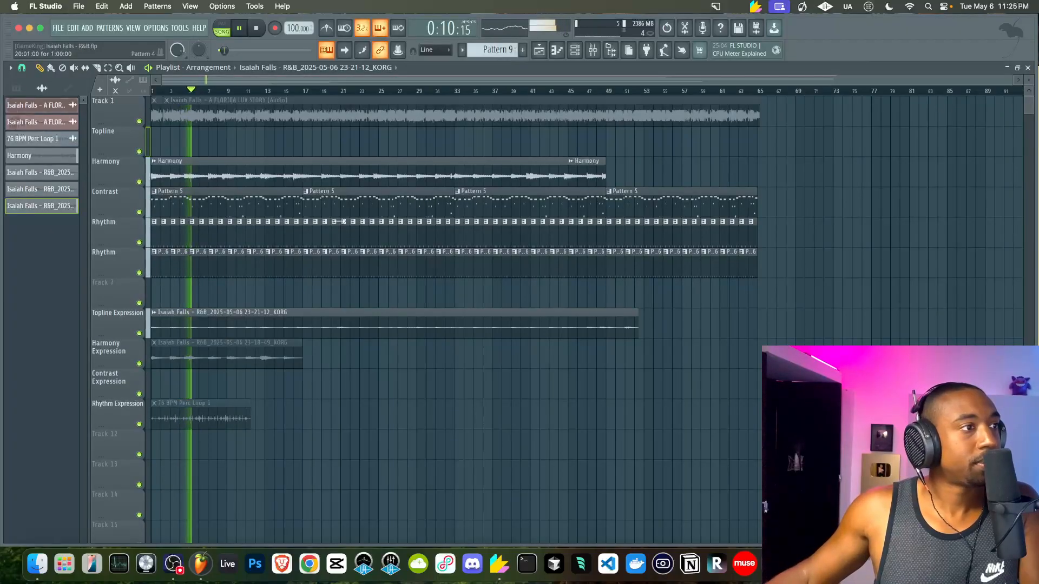
{"action": "key", "text": "F9"}
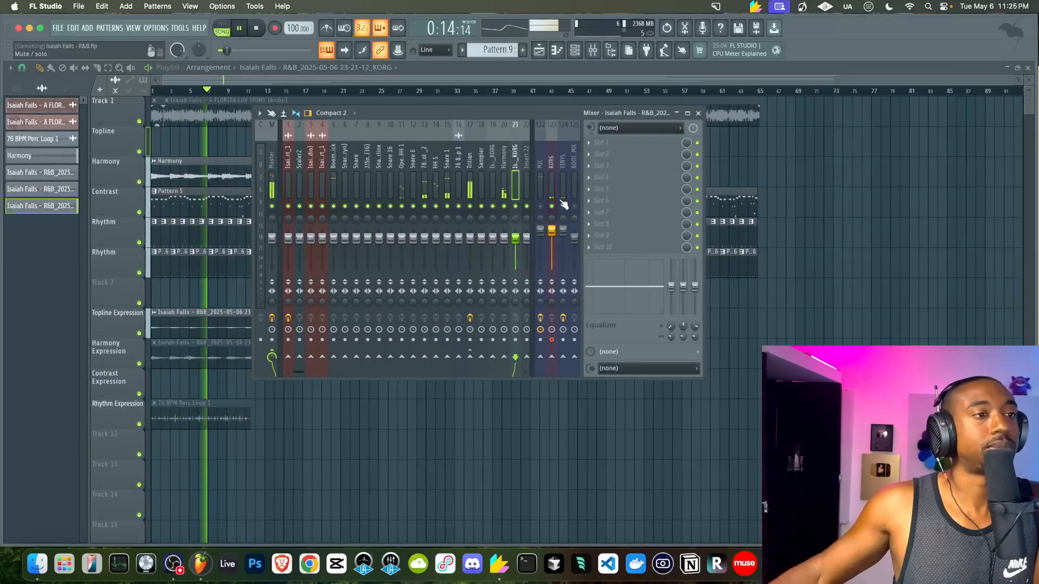
{"action": "left_click_drag", "start_coordinate": [563, 231], "coordinate": [563, 277]}
{"action": "left_click_drag", "start_coordinate": [574, 239], "coordinate": [575, 277]}
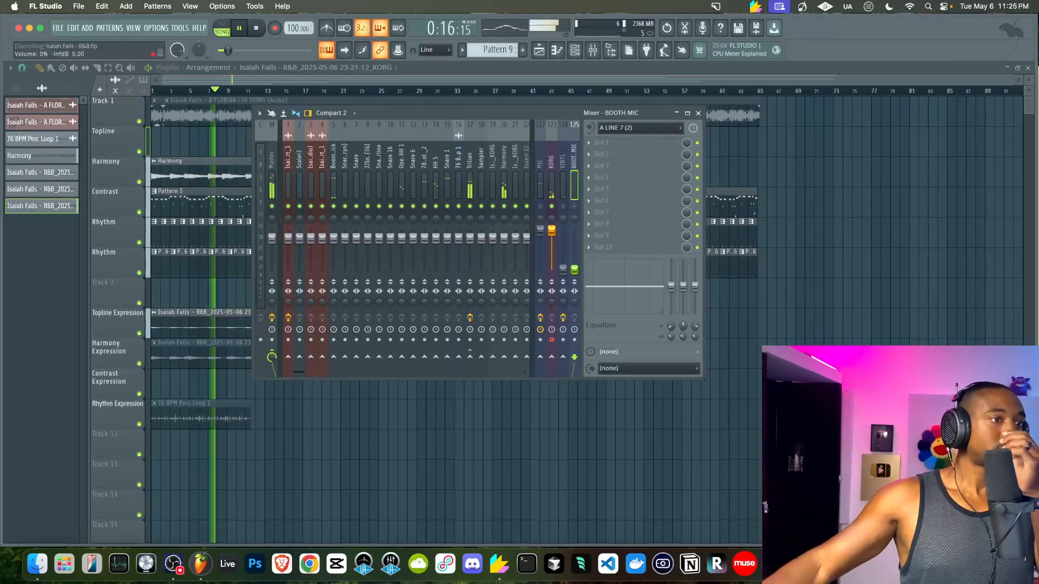
{"action": "key", "text": "super+s"}
{"action": "key", "text": "F9"}
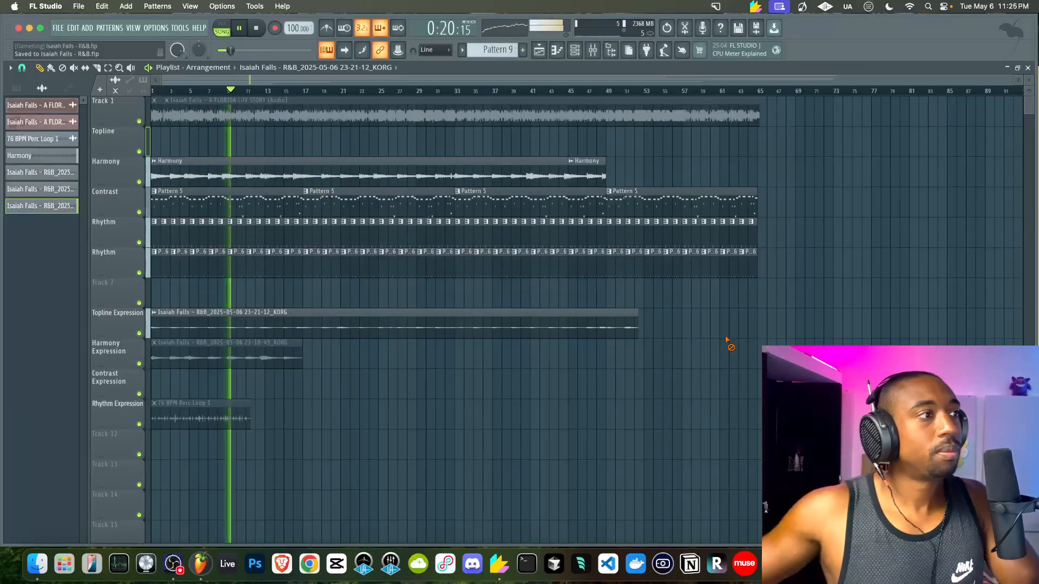
Set the Trilian Pro-Q 3 band's dynamic range back to about -4.38 dB
{"action": "key", "text": "F9"}
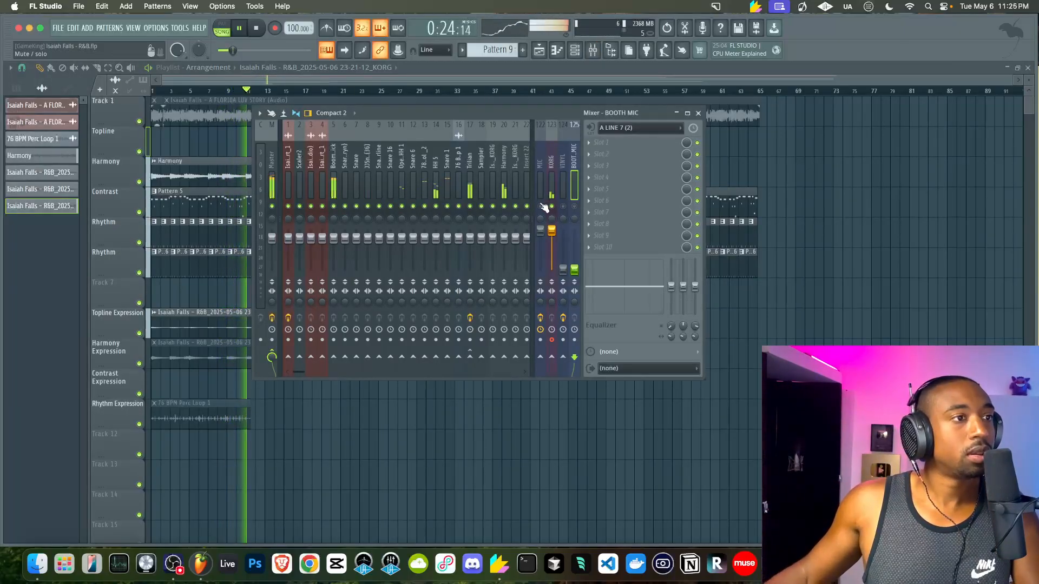
{"action": "left_click", "coordinate": [470, 183]}
{"action": "left_click", "coordinate": [616, 143]}
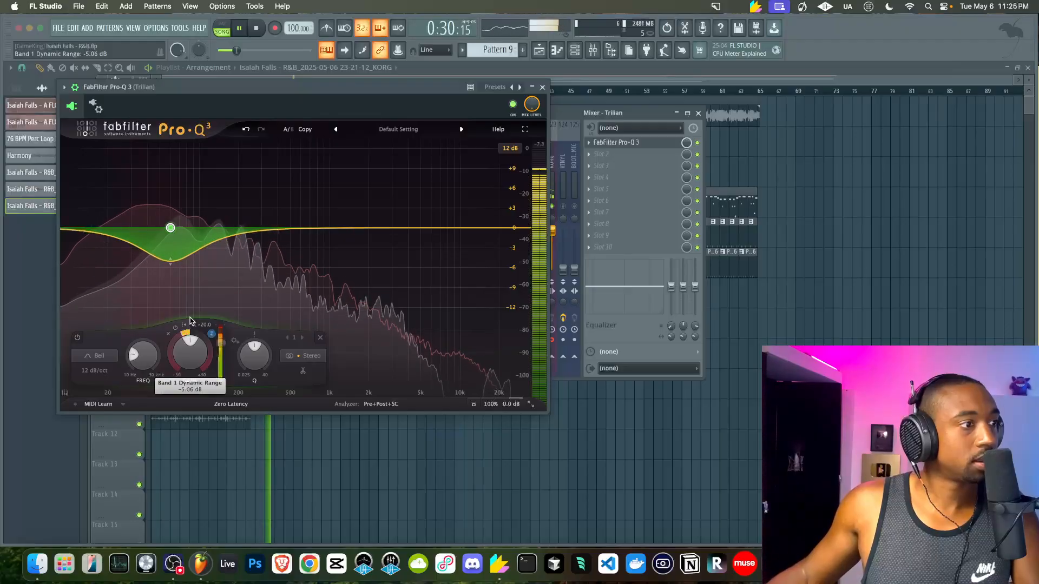
{"action": "left_click_drag", "start_coordinate": [182, 336], "coordinate": [190, 327]}
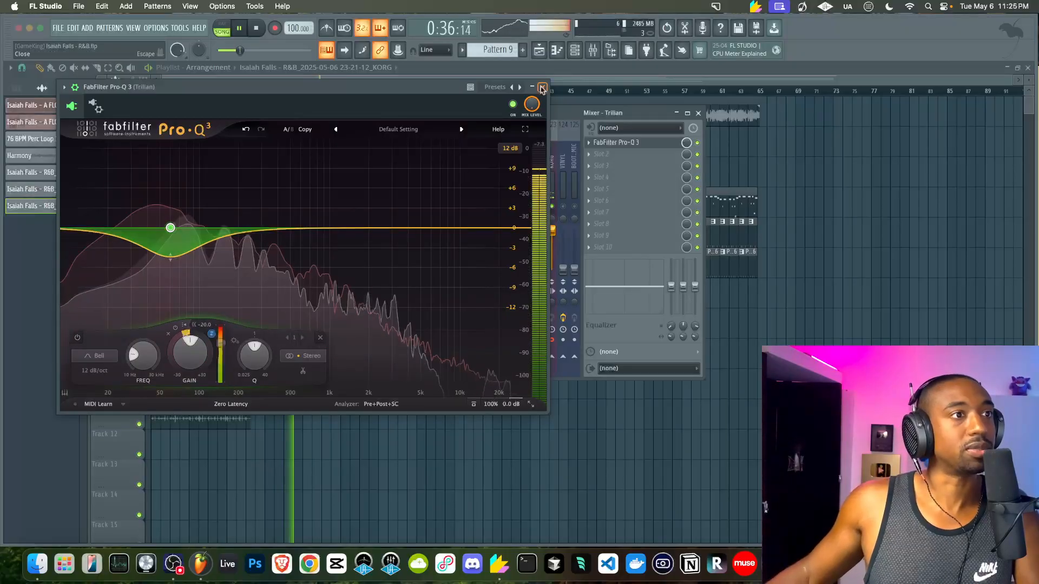
{"action": "left_click", "coordinate": [542, 87]}
{"action": "key", "text": "F9"}
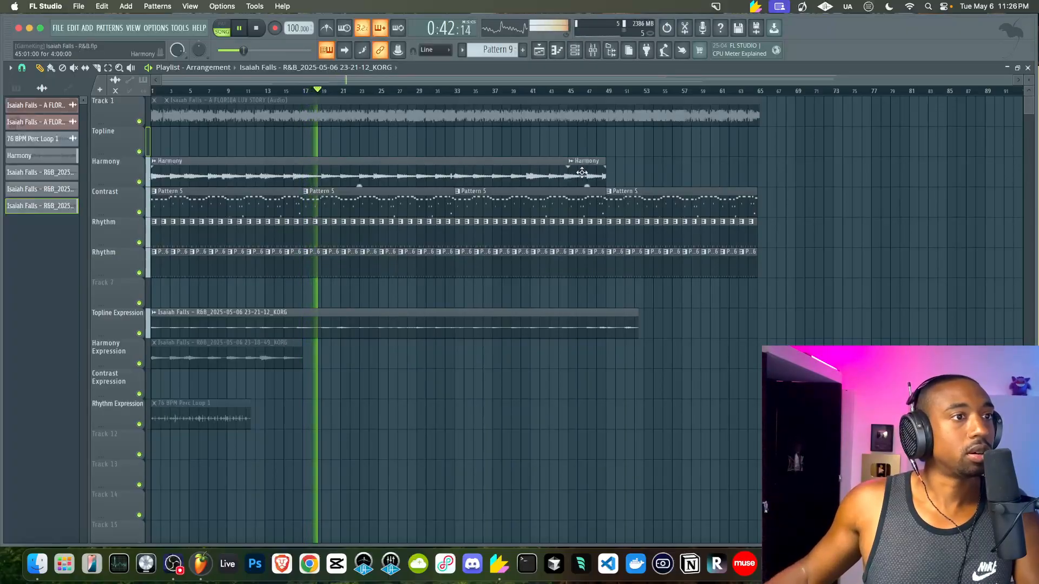
Audition the Harmony section of the arrangement from bar 45
{"action": "key", "text": "space"}
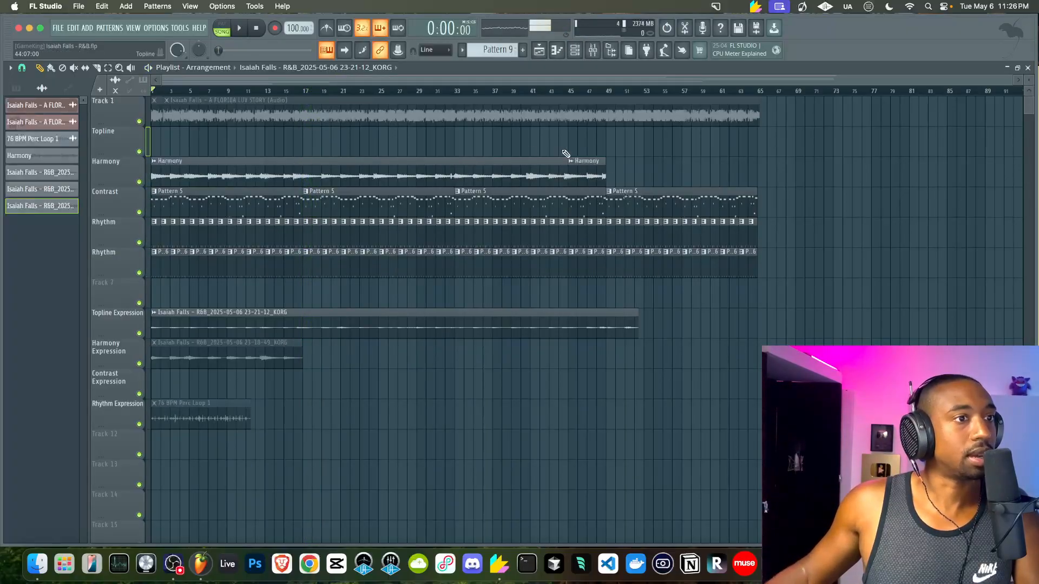
{"action": "left_click", "coordinate": [568, 92]}
{"action": "key", "text": "space"}
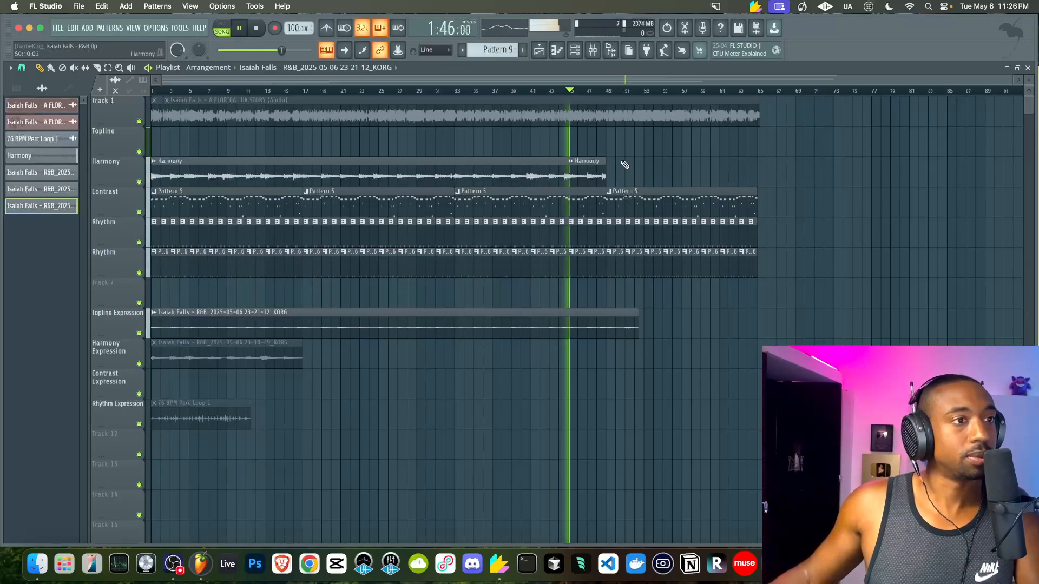
{"action": "scroll", "coordinate": [621, 162], "scroll_direction": "up", "scroll_amount": 3}
{"action": "scroll", "coordinate": [591, 163], "scroll_direction": "up", "scroll_amount": 4}
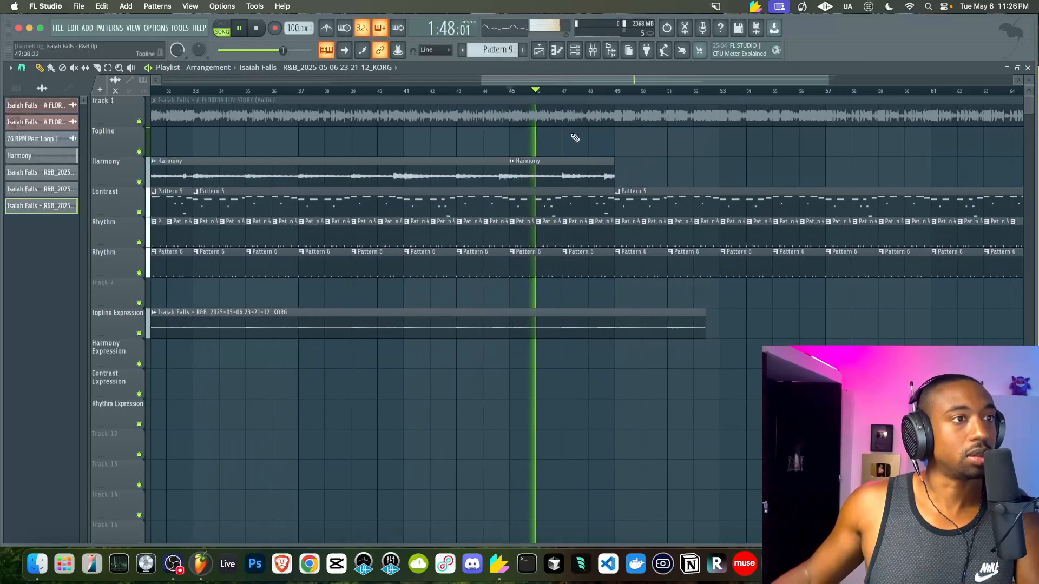
{"action": "left_click", "coordinate": [565, 92]}
{"action": "scroll", "coordinate": [563, 160], "scroll_direction": "down", "scroll_amount": 4}
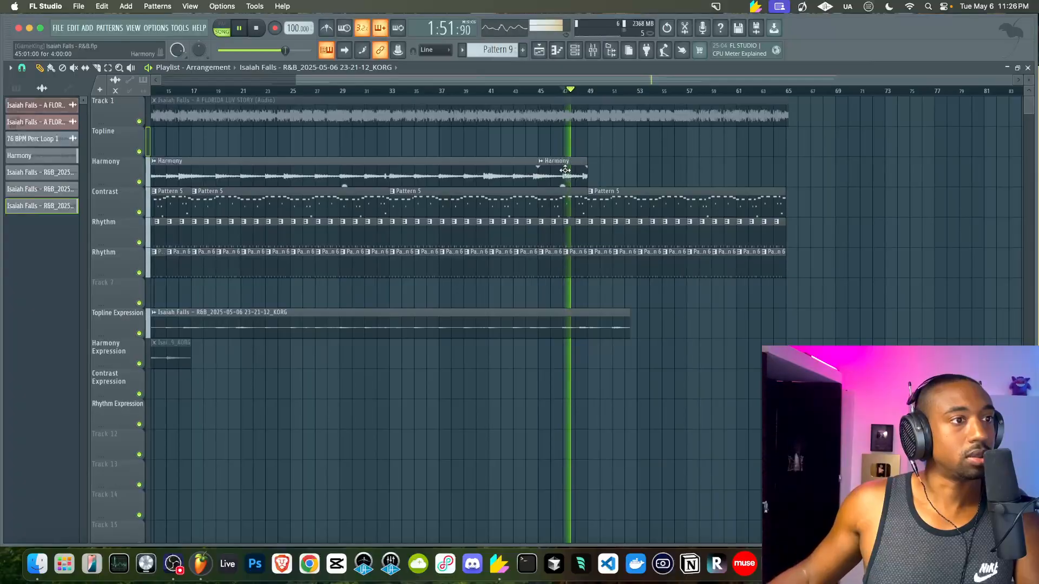
{"action": "scroll", "coordinate": [456, 174], "scroll_direction": "down", "scroll_amount": 3}
{"action": "key", "text": "space"}
Copy the Harmony clip to start at bar 49 and delete the leftover clip past bar 65
{"action": "left_click_drag", "start_coordinate": [229, 174], "coordinate": [690, 173], "text": "shift"}
{"action": "key", "text": "space"}
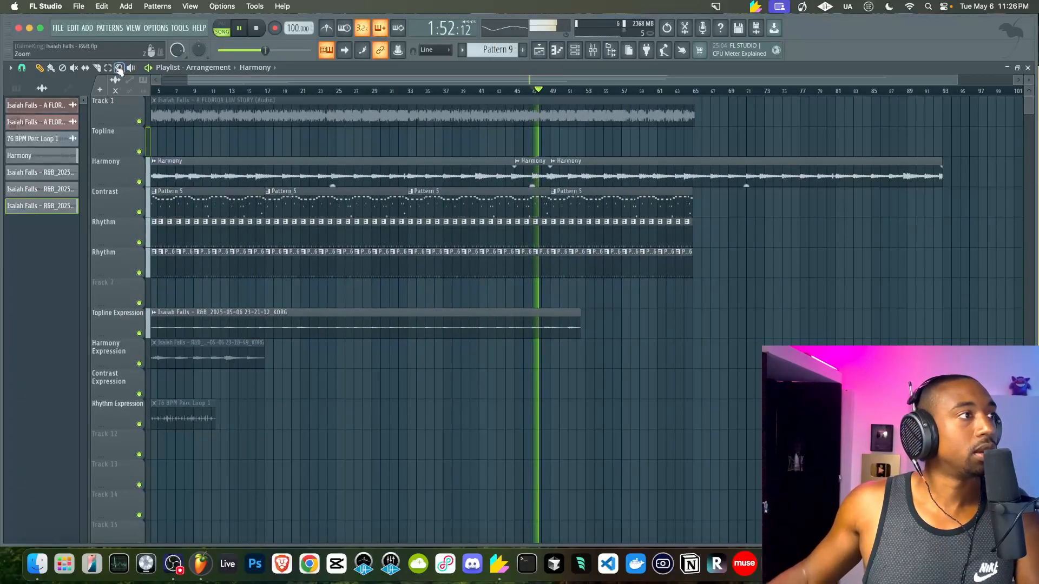
{"action": "key", "text": "space"}
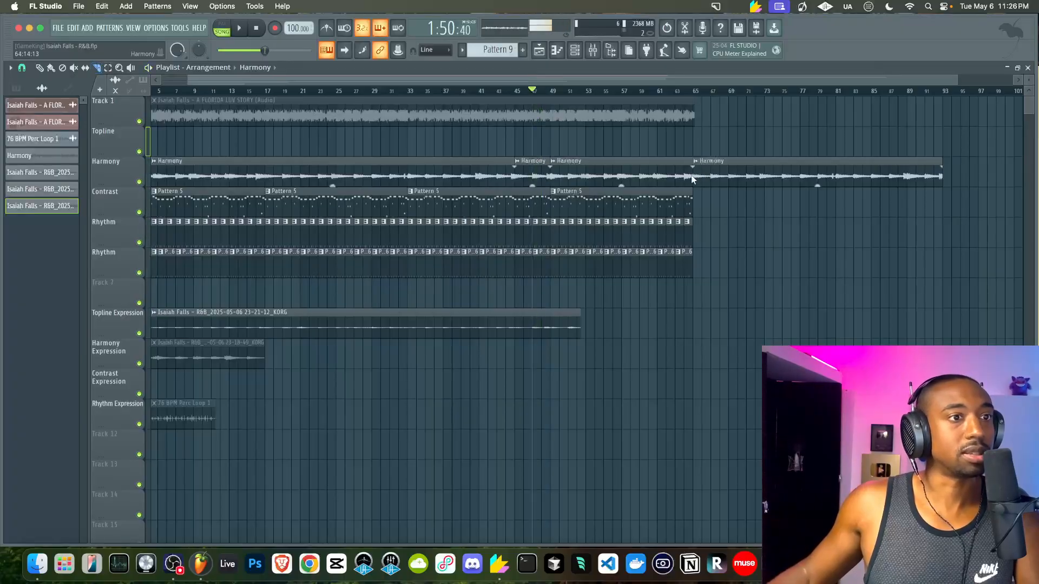
{"action": "left_click", "coordinate": [705, 176]}
{"action": "key", "text": "Delete"}
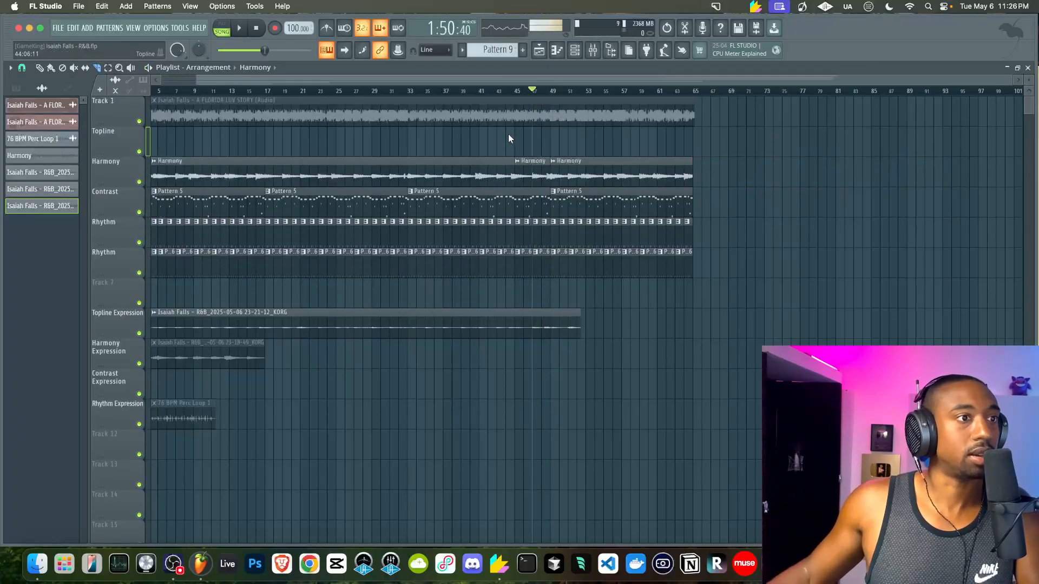
{"action": "scroll", "coordinate": [283, 156], "scroll_direction": "left", "scroll_amount": 2}
{"action": "key", "text": "space"}
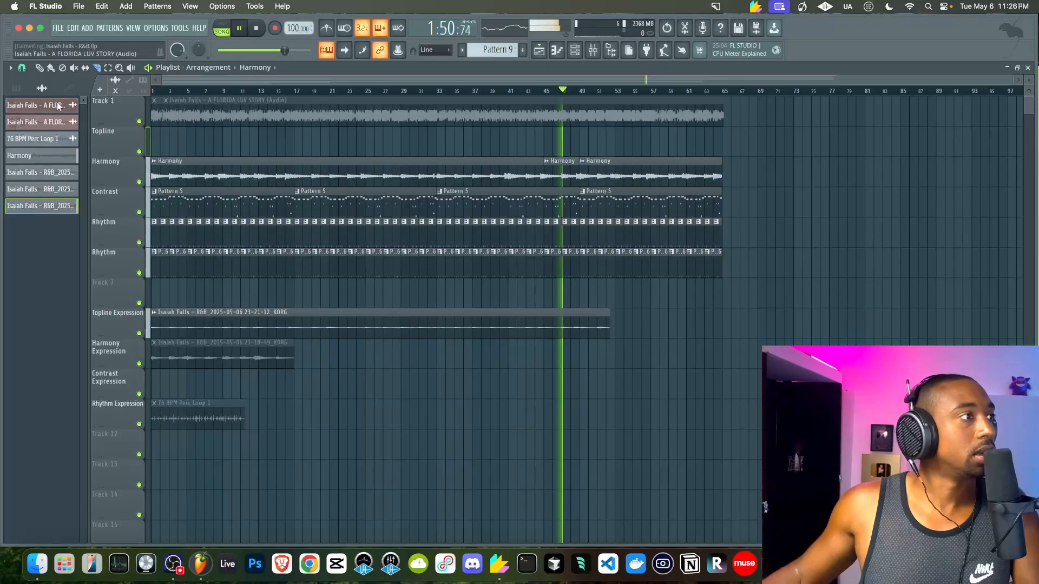
{"action": "right_click", "coordinate": [51, 206]}
Recolour the selected clips with a Pale Violet Red to blue gradient
{"action": "left_click", "coordinate": [79, 250]}
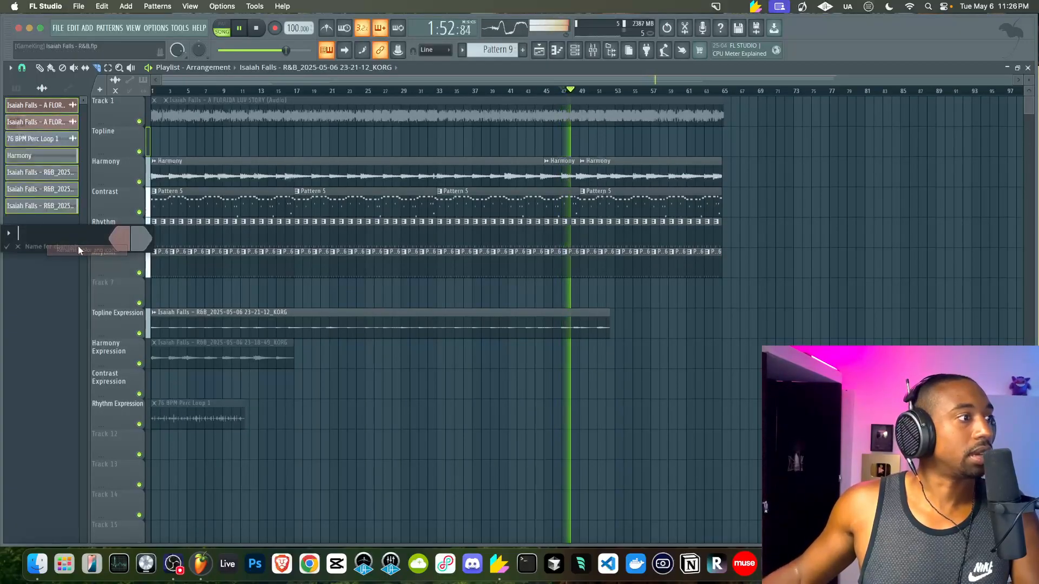
{"action": "left_click", "coordinate": [213, 422]}
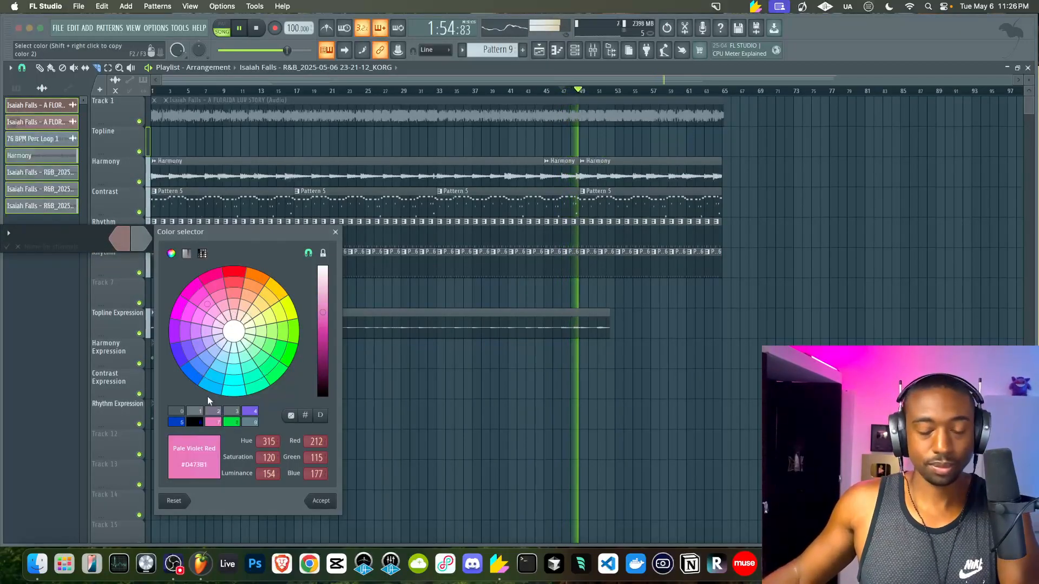
{"action": "key", "text": "Return"}
{"action": "left_click", "coordinate": [142, 238]}
{"action": "left_click", "coordinate": [195, 422]}
{"action": "key", "text": "Return"}
{"action": "key", "text": "Return"}
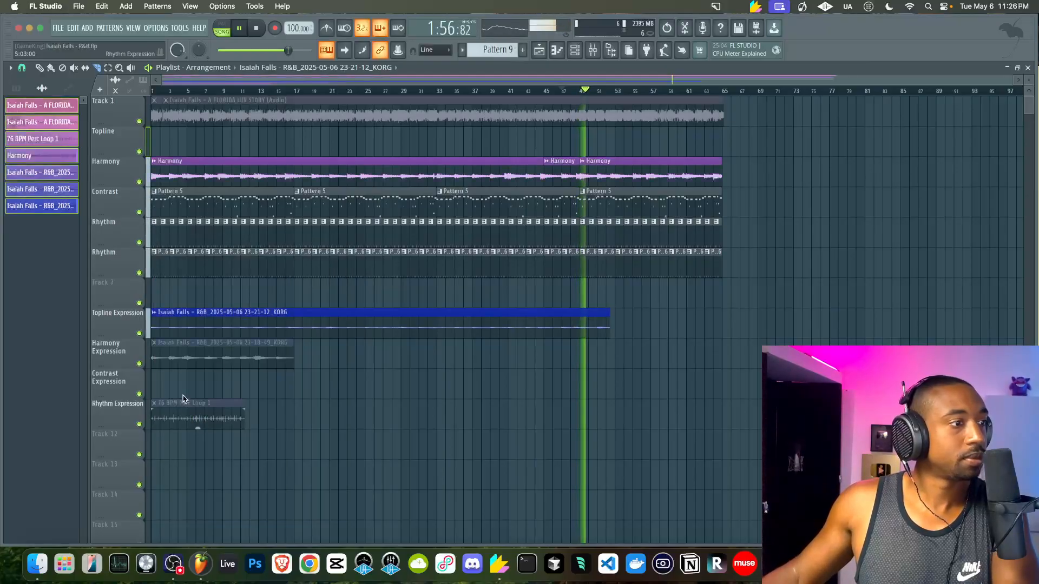
{"action": "key", "text": "space"}
Change the clips' second colour to Medium Slate Blue for a pink-to-purple gradient
{"action": "right_click", "coordinate": [41, 135]}
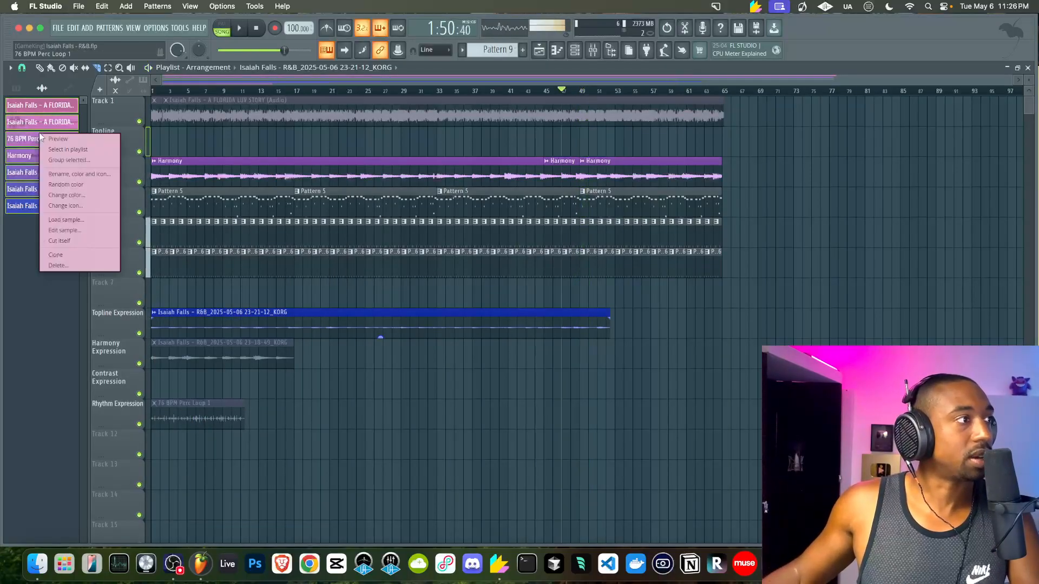
{"action": "left_click", "coordinate": [76, 174]}
{"action": "left_click", "coordinate": [129, 175]}
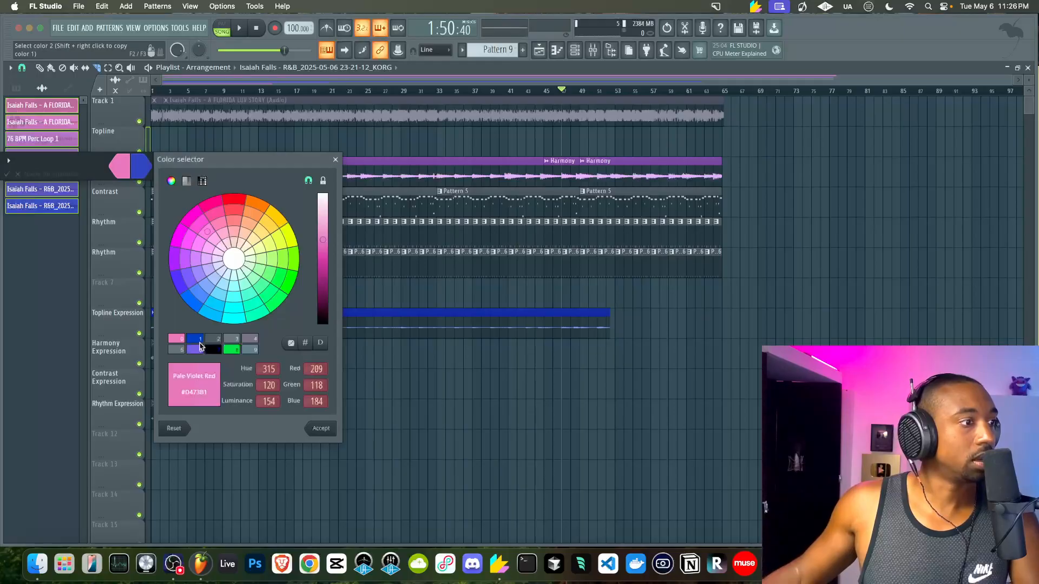
{"action": "left_click", "coordinate": [197, 350]}
{"action": "key", "text": "Return"}
{"action": "key", "text": "Return"}
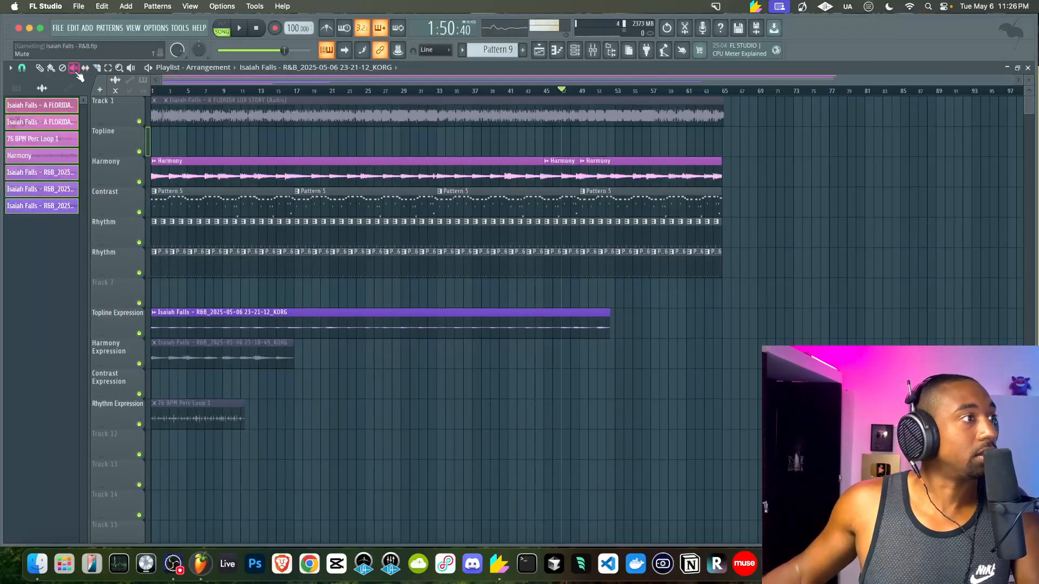
{"action": "left_click", "coordinate": [575, 50]}
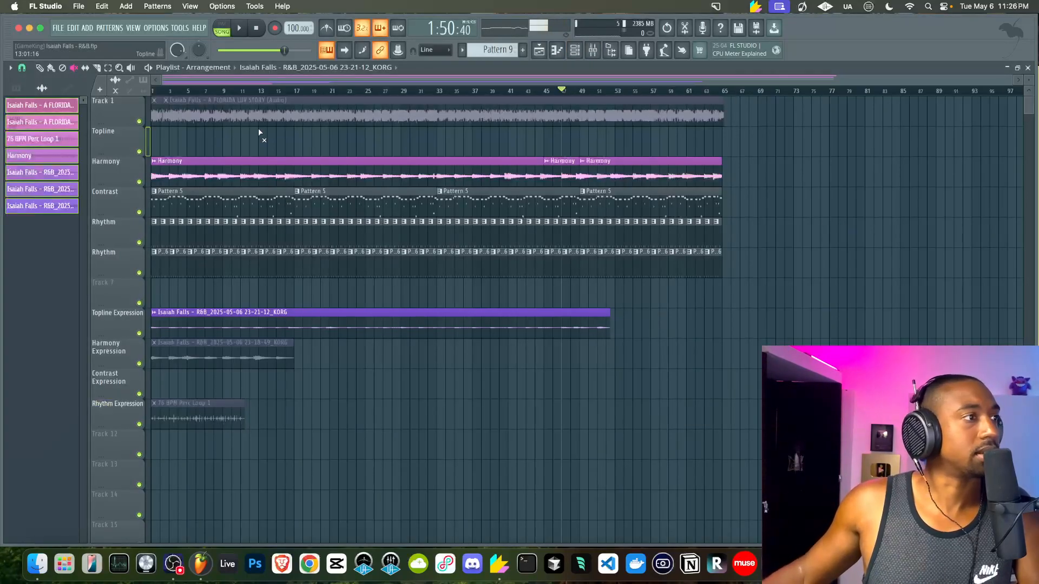
Solo Track 1 and audition it from bar 15, then unsolo it
{"action": "left_click", "coordinate": [164, 117]}
{"action": "right_click", "coordinate": [139, 122]}
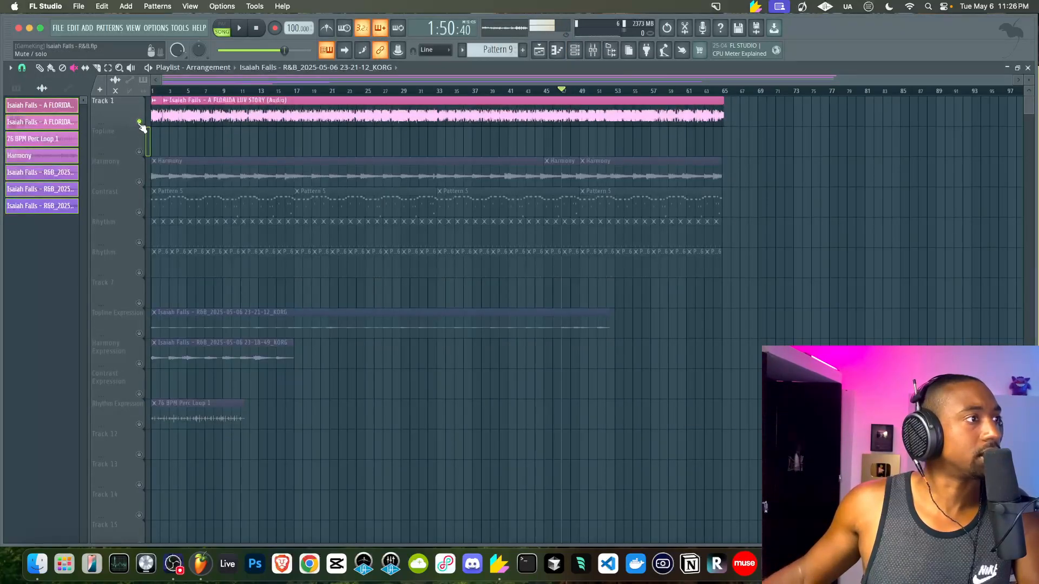
{"action": "left_click", "coordinate": [274, 89]}
{"action": "key", "text": "space"}
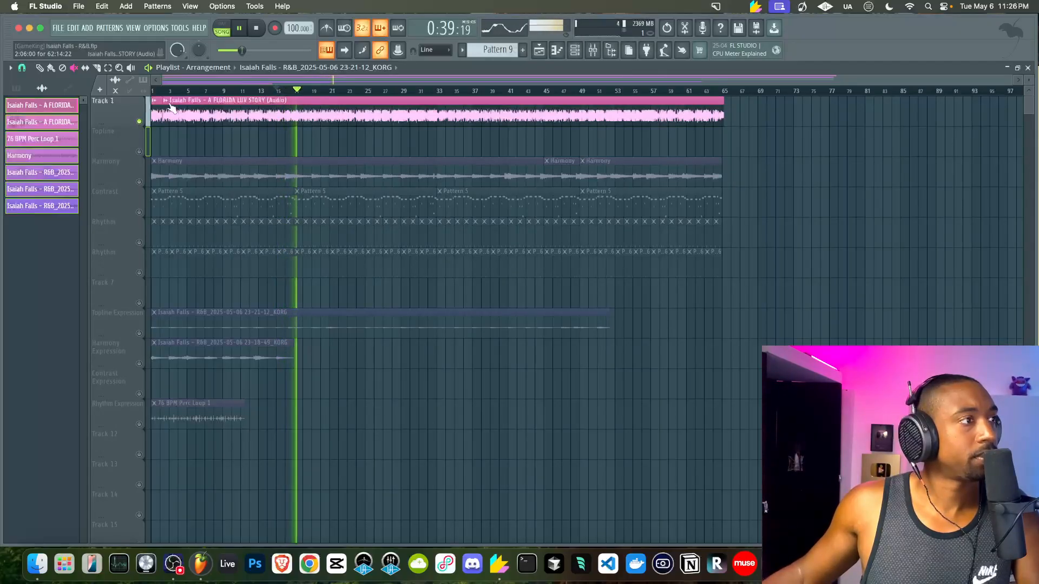
{"action": "key", "text": "space"}
{"action": "left_click", "coordinate": [140, 122]}
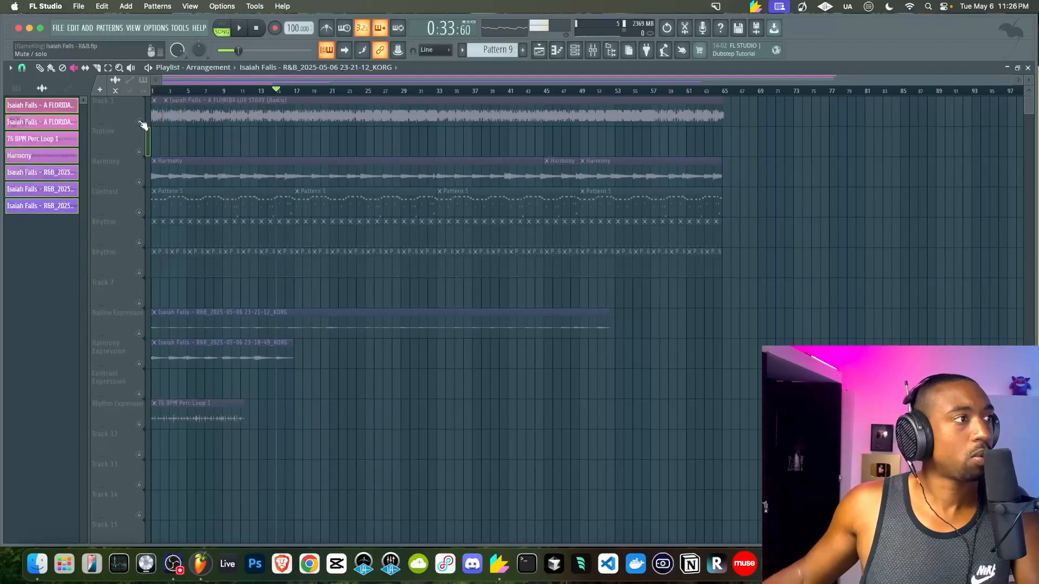
{"action": "left_click", "coordinate": [142, 122]}
Mute both Track 1 audio clips and play the arrangement to check
{"action": "left_click_drag", "start_coordinate": [354, 115], "coordinate": [107, 119]}
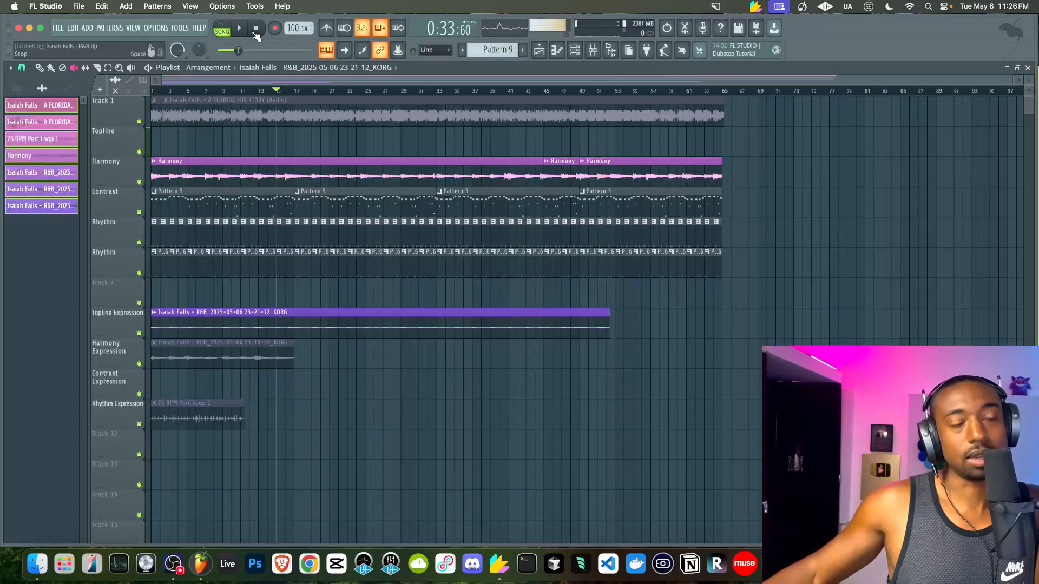
{"action": "scroll", "coordinate": [338, 230], "scroll_direction": "up", "scroll_amount": 2}
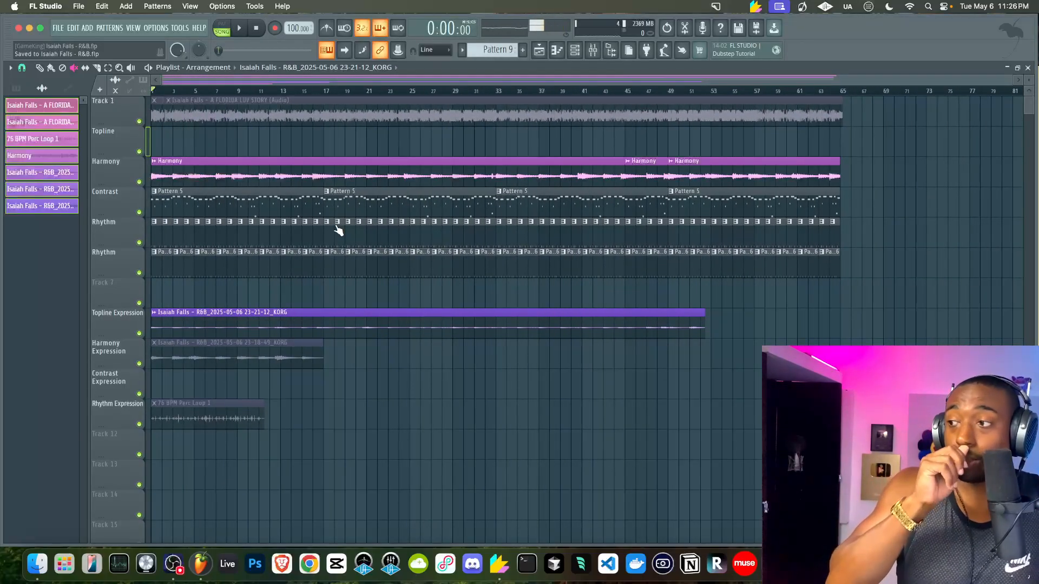
{"action": "scroll", "coordinate": [338, 230], "scroll_direction": "down", "scroll_amount": 2}
{"action": "scroll", "coordinate": [343, 231], "scroll_direction": "up", "scroll_amount": 2}
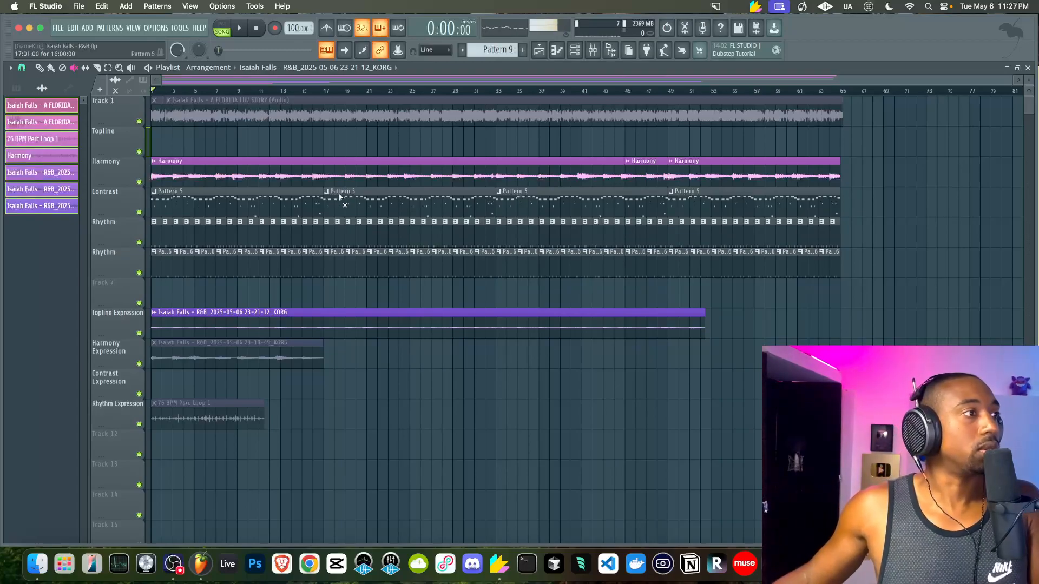
{"action": "scroll", "coordinate": [381, 196], "scroll_direction": "down", "scroll_amount": 3}
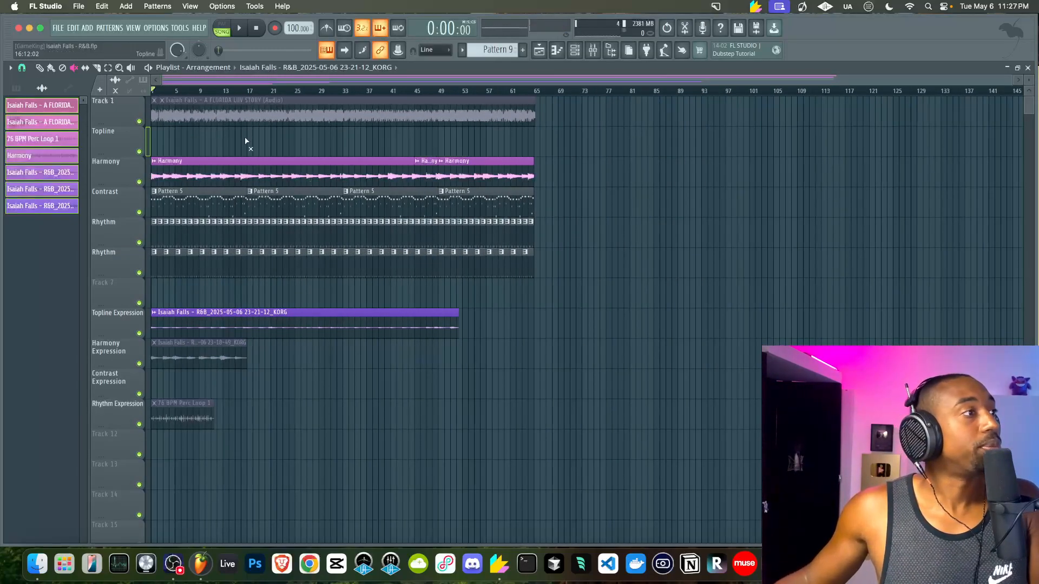
{"action": "scroll", "coordinate": [226, 144], "scroll_direction": "up", "scroll_amount": 6}
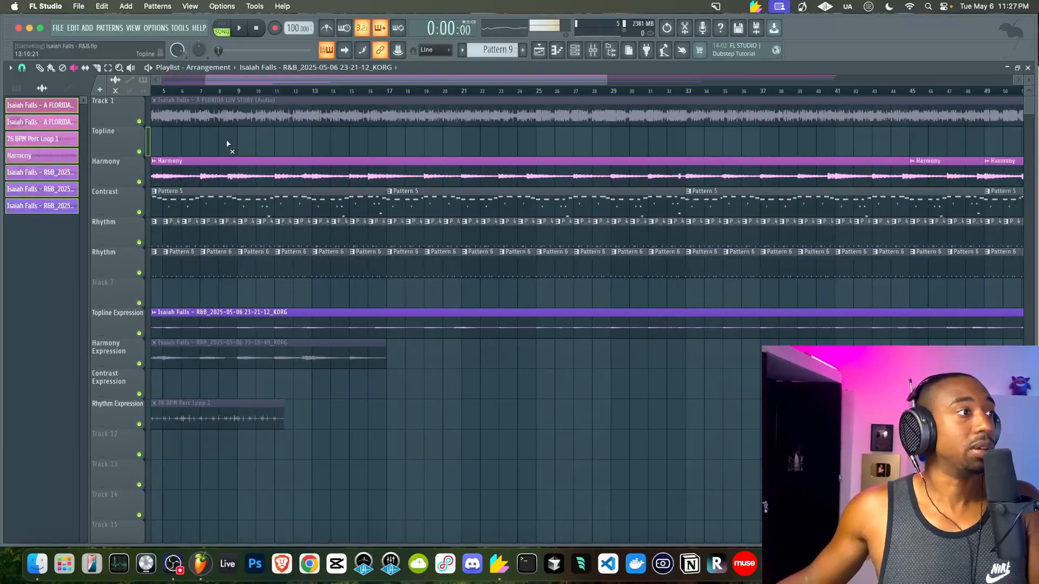
{"action": "key", "text": "space"}
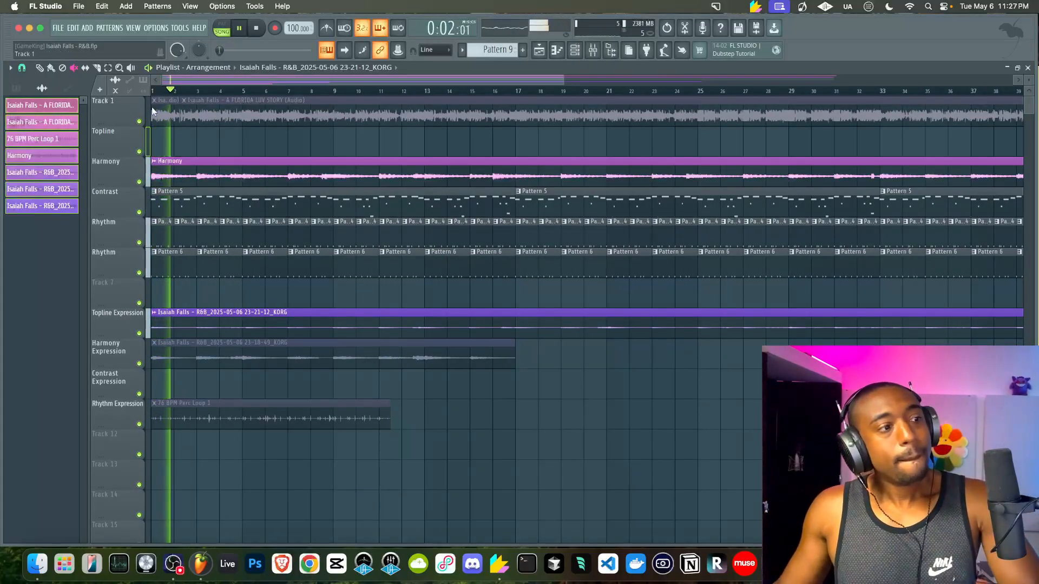
{"action": "key", "text": "space"}
Unmute the 76 BPM Perc Loop 1 clip on Rhythm Expression and play it back
{"action": "left_click", "coordinate": [207, 421]}
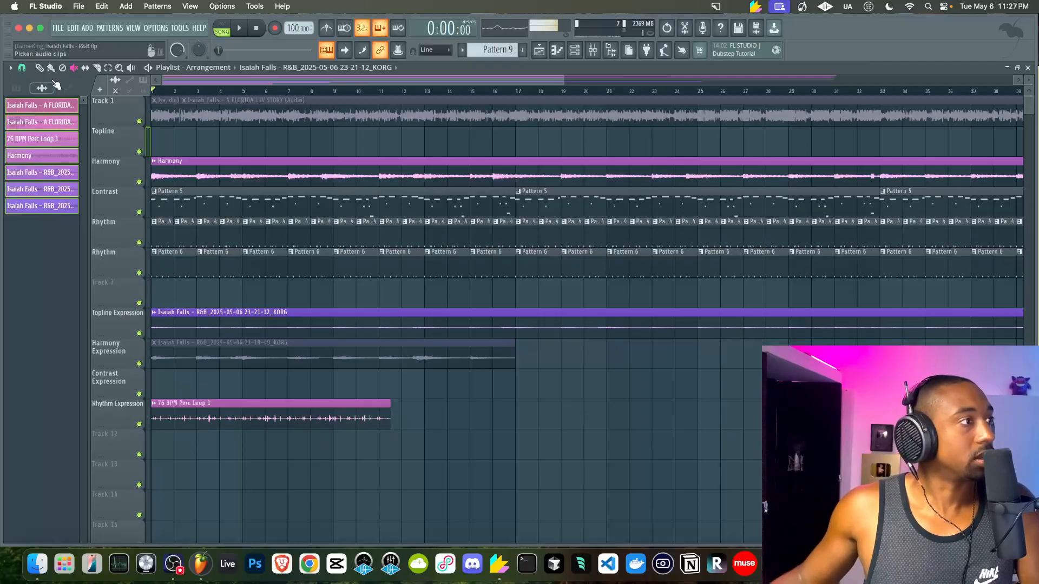
{"action": "left_click", "coordinate": [38, 69]}
{"action": "key", "text": "space"}
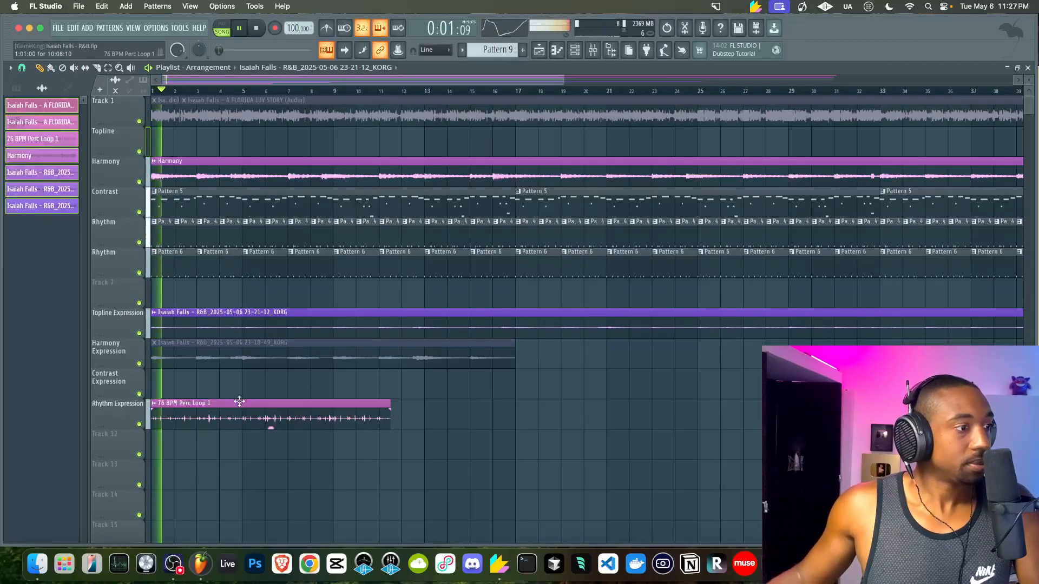
{"action": "scroll", "coordinate": [239, 402], "scroll_direction": "up", "scroll_amount": 3}
{"action": "scroll", "coordinate": [240, 401], "scroll_direction": "up", "scroll_amount": 2}
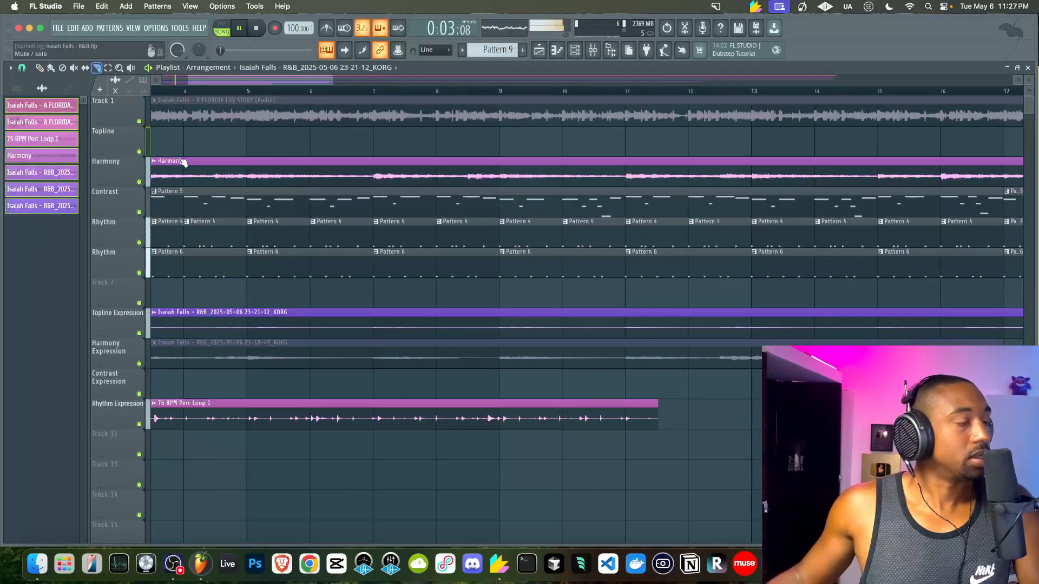
Solo the Rhythm Expression track and audition it from bar 5
{"action": "right_click", "coordinate": [139, 424]}
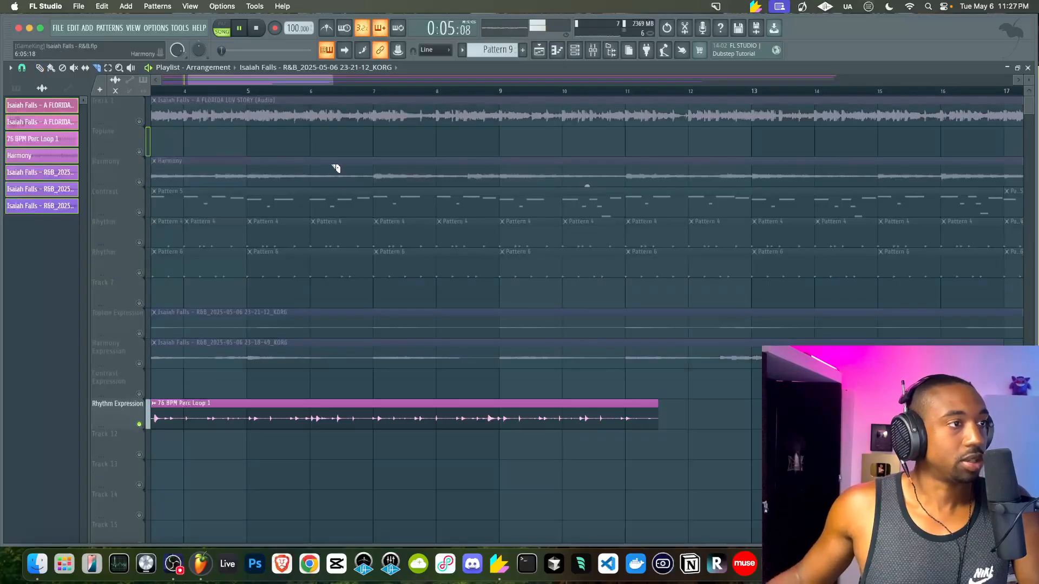
{"action": "key", "text": "space"}
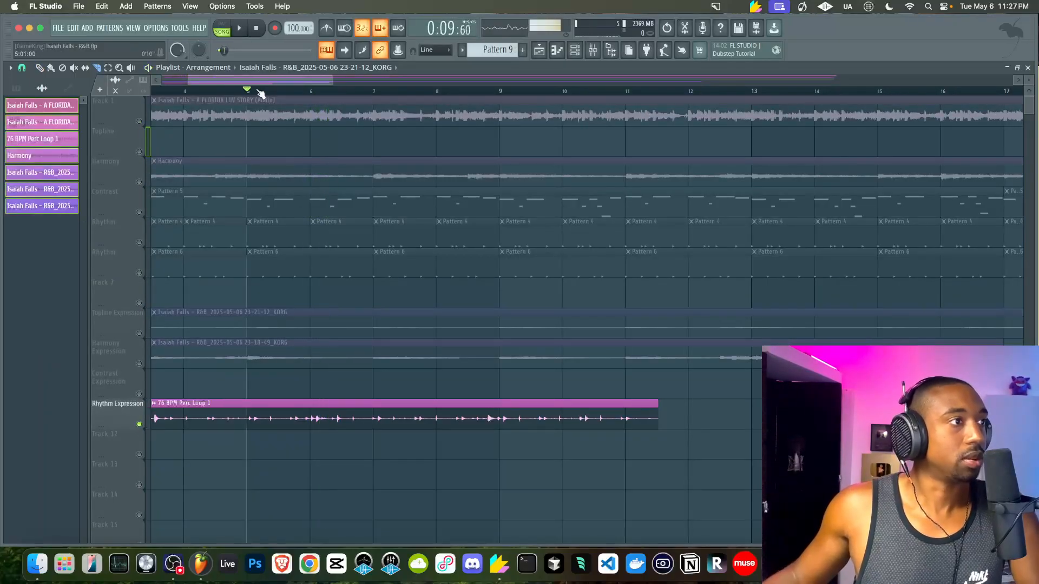
{"action": "key", "text": "space"}
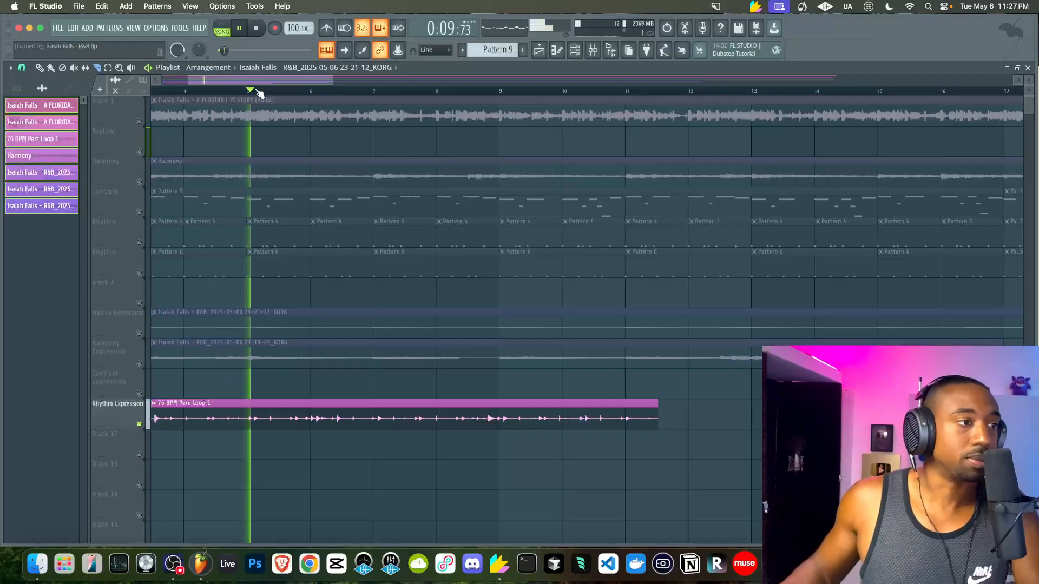
{"action": "key", "text": "space"}
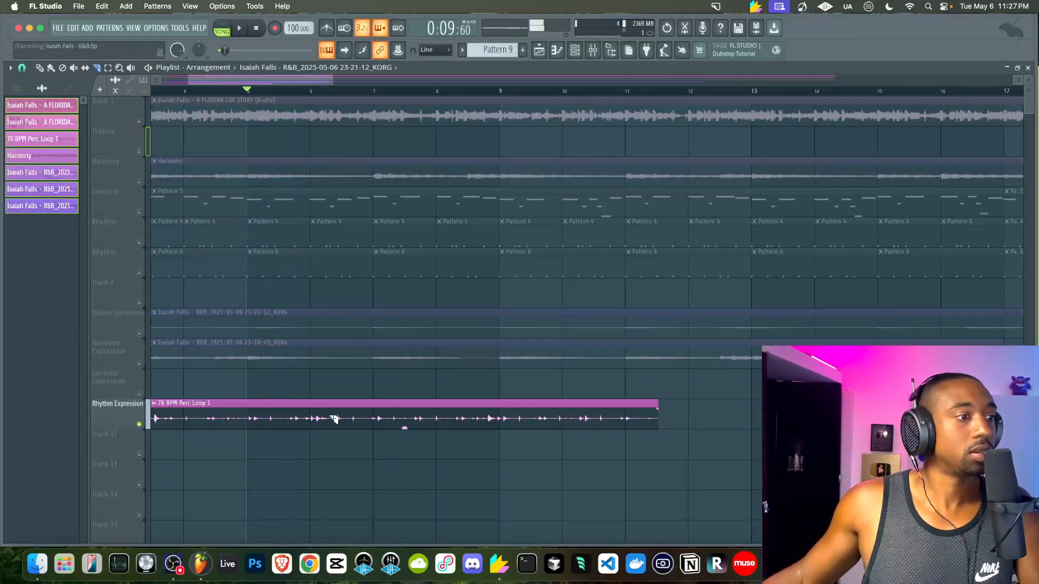
{"action": "scroll", "coordinate": [335, 418], "scroll_direction": "up", "scroll_amount": 1}
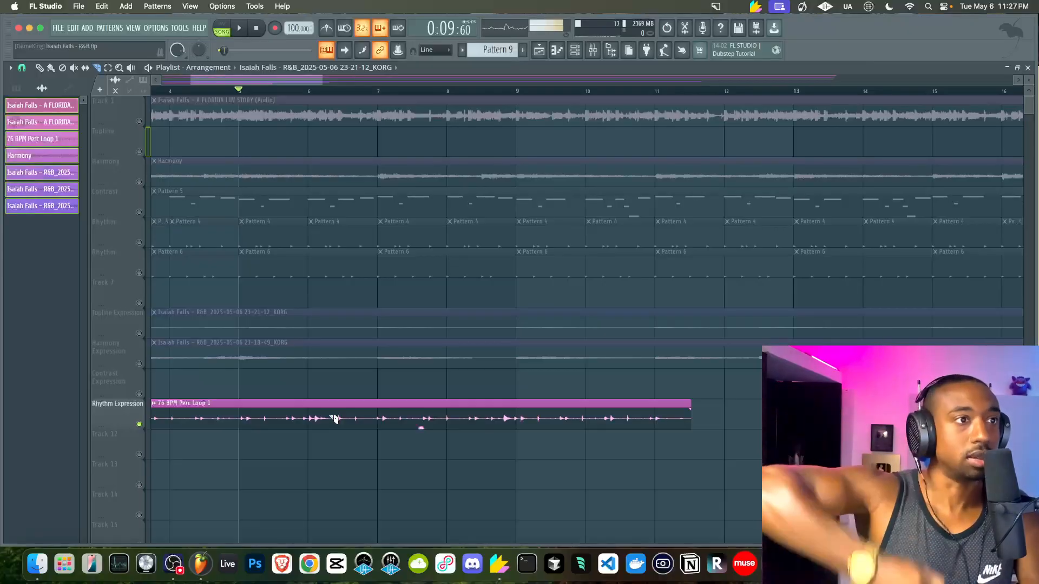
{"action": "key", "text": "space"}
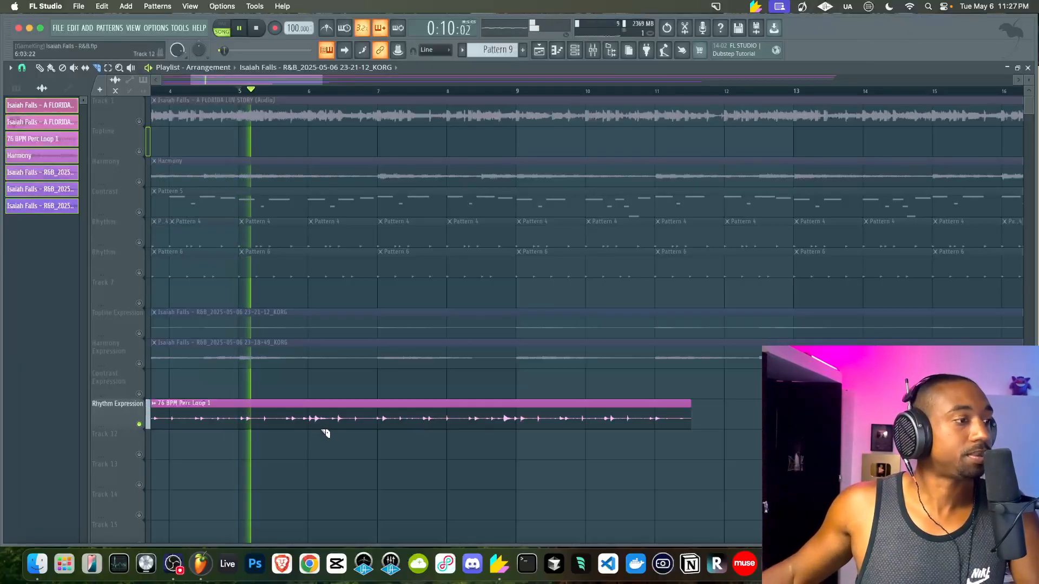
{"action": "key", "text": "space"}
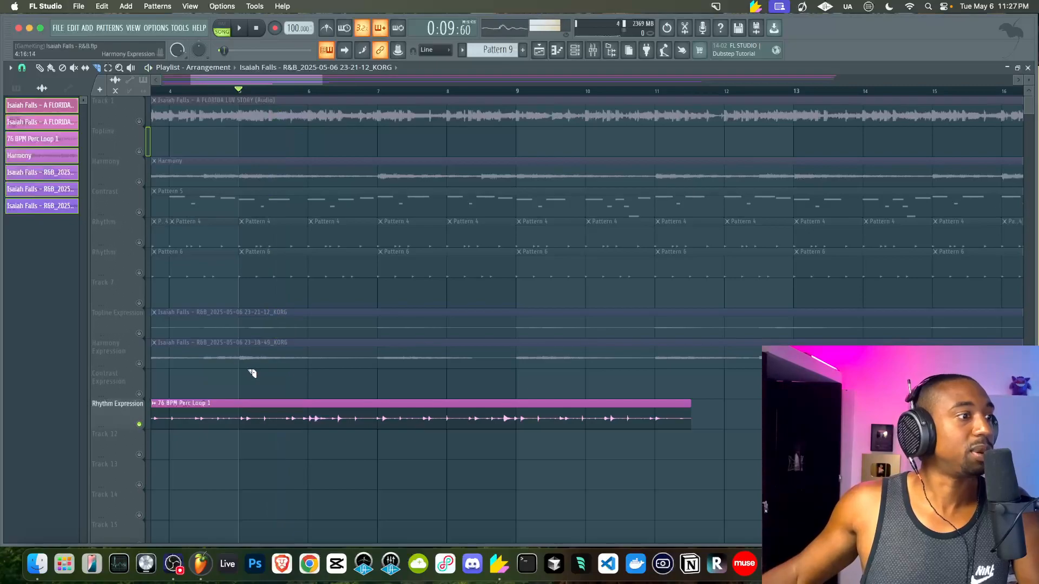
{"action": "scroll", "coordinate": [282, 271], "scroll_direction": "down", "scroll_amount": 5}
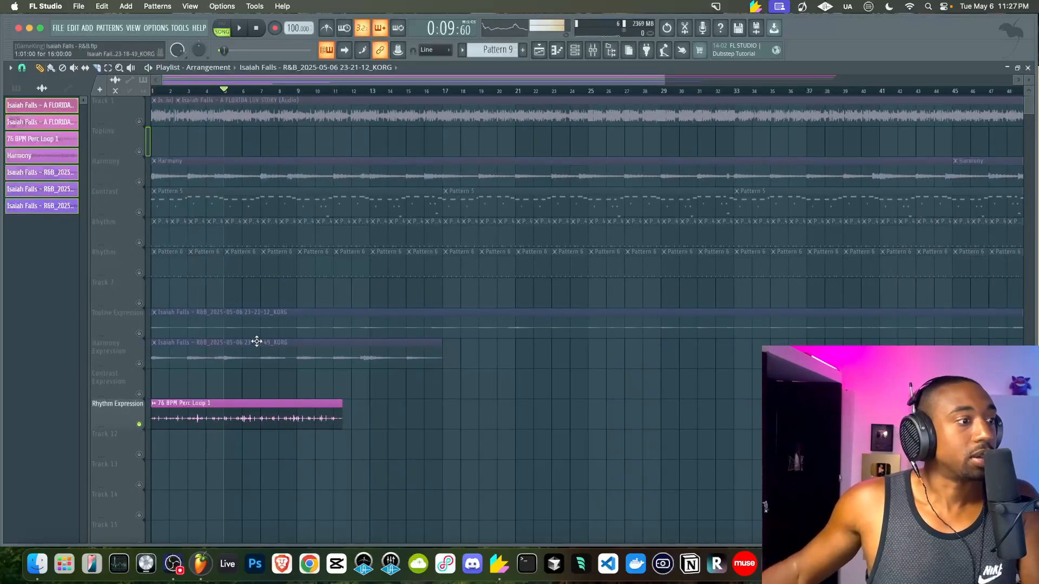
Set the 76 BPM Perc Loop 1 clip's time-stretch mode to Stretch
{"action": "double_click", "coordinate": [258, 412]}
{"action": "left_click", "coordinate": [327, 203]}
{"action": "left_click", "coordinate": [325, 233]}
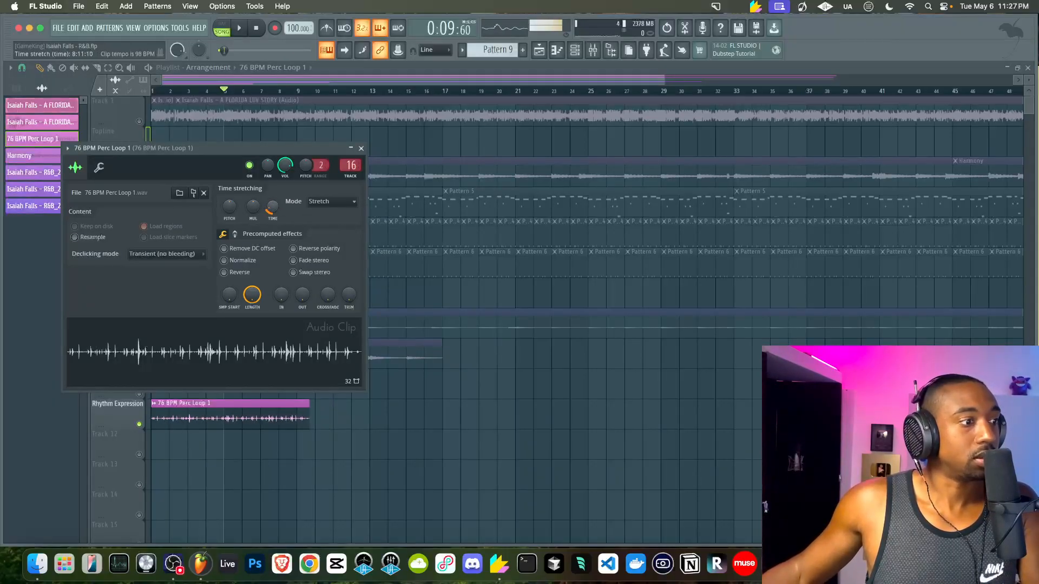
{"action": "left_click", "coordinate": [362, 149]}
Toggle the Rhythm Expression solo off and back on while auditioning, then stop playback
{"action": "scroll", "coordinate": [225, 351], "scroll_direction": "up", "scroll_amount": 5}
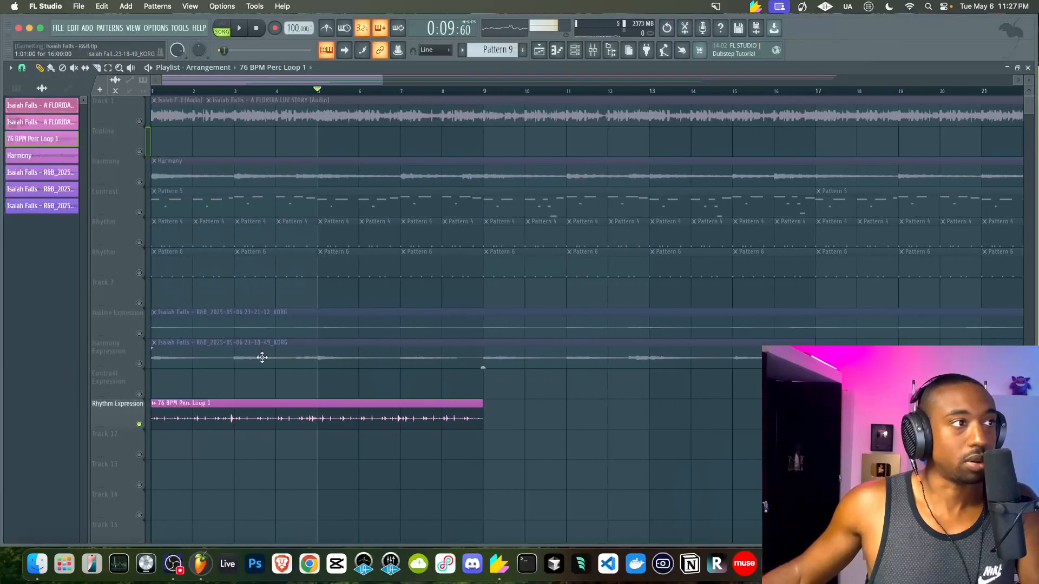
{"action": "right_click", "coordinate": [141, 423]}
{"action": "key", "text": "space"}
{"action": "key", "text": "space"}
{"action": "right_click", "coordinate": [140, 424]}
{"action": "key", "text": "space"}
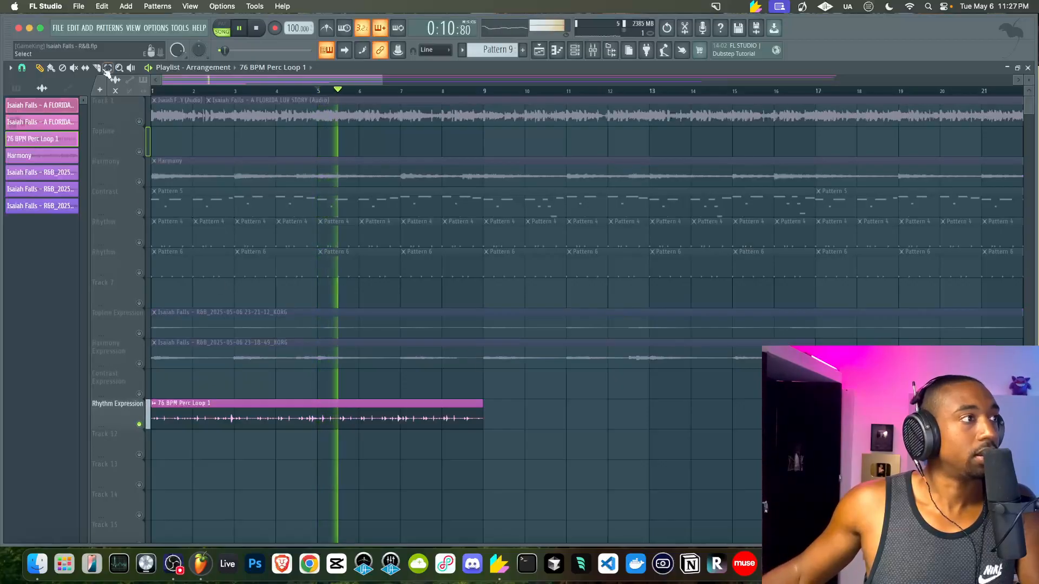
{"action": "scroll", "coordinate": [302, 453], "scroll_direction": "up", "scroll_amount": 3}
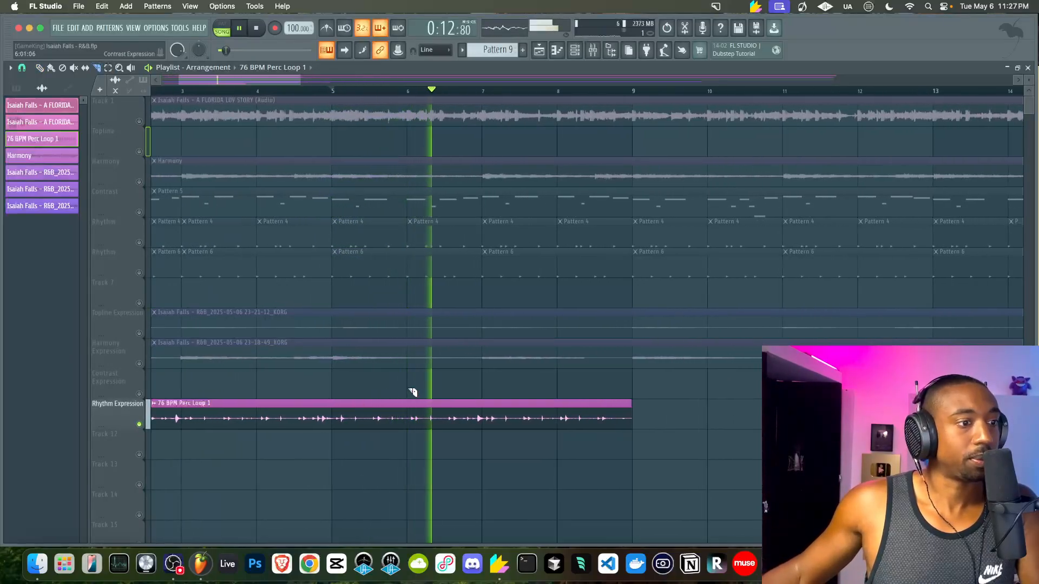
{"action": "key", "text": "space"}
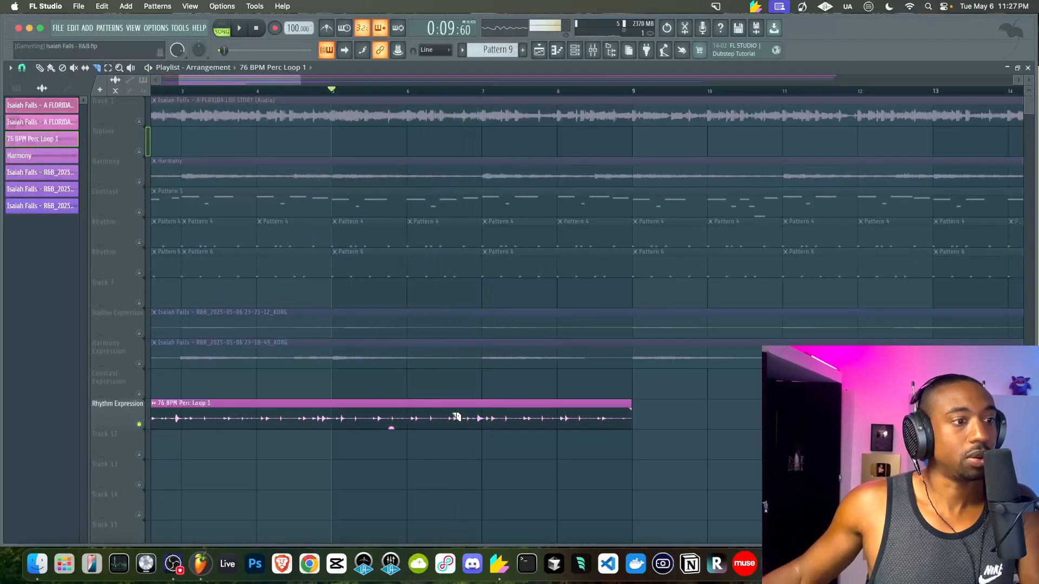
{"action": "scroll", "coordinate": [456, 416], "scroll_direction": "up", "scroll_amount": 2}
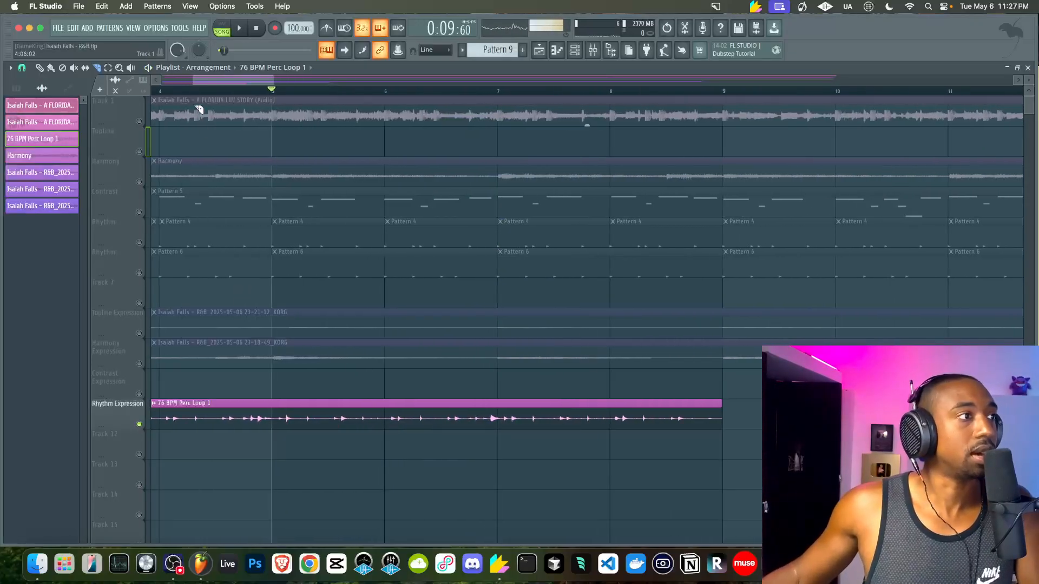
Set the playlist snap resolution to Beat
{"action": "left_click", "coordinate": [22, 68]}
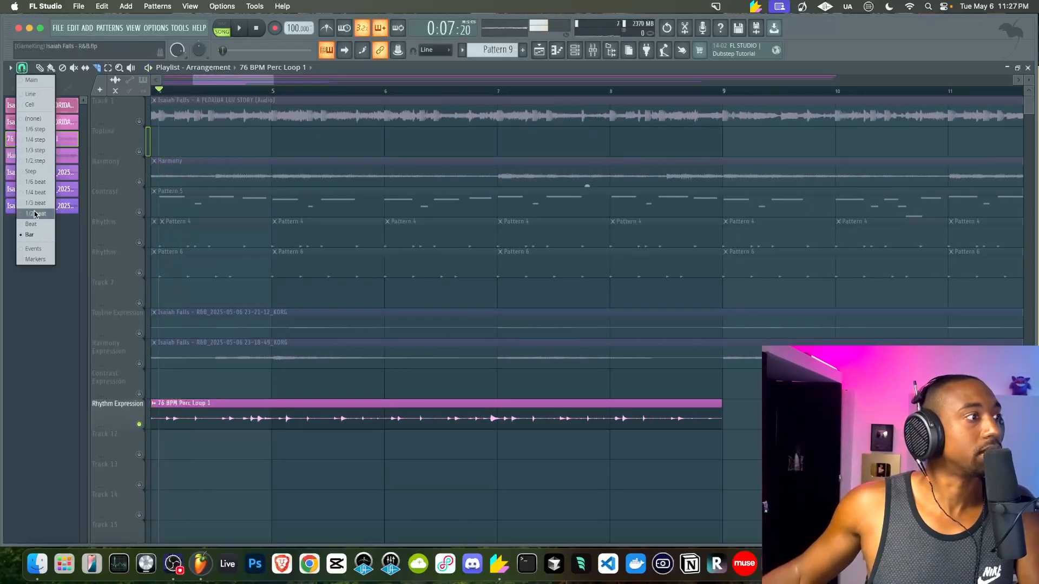
{"action": "left_click", "coordinate": [33, 216]}
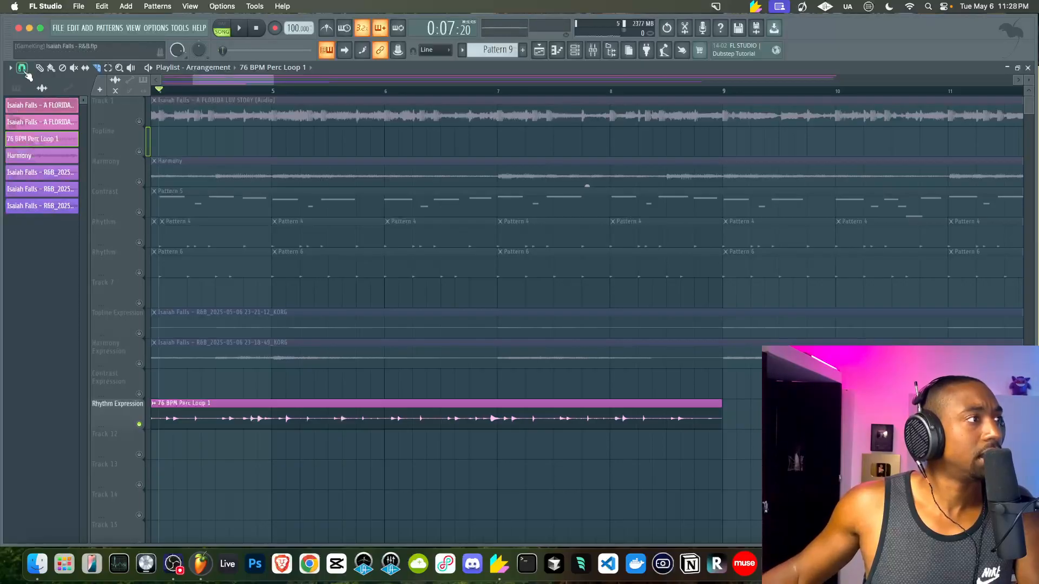
{"action": "left_click", "coordinate": [22, 67]}
{"action": "left_click", "coordinate": [33, 225]}
Slice the 76 BPM Perc Loop clip near bars 4.5 and 5, auditioning from bar 6
{"action": "key", "text": "space"}
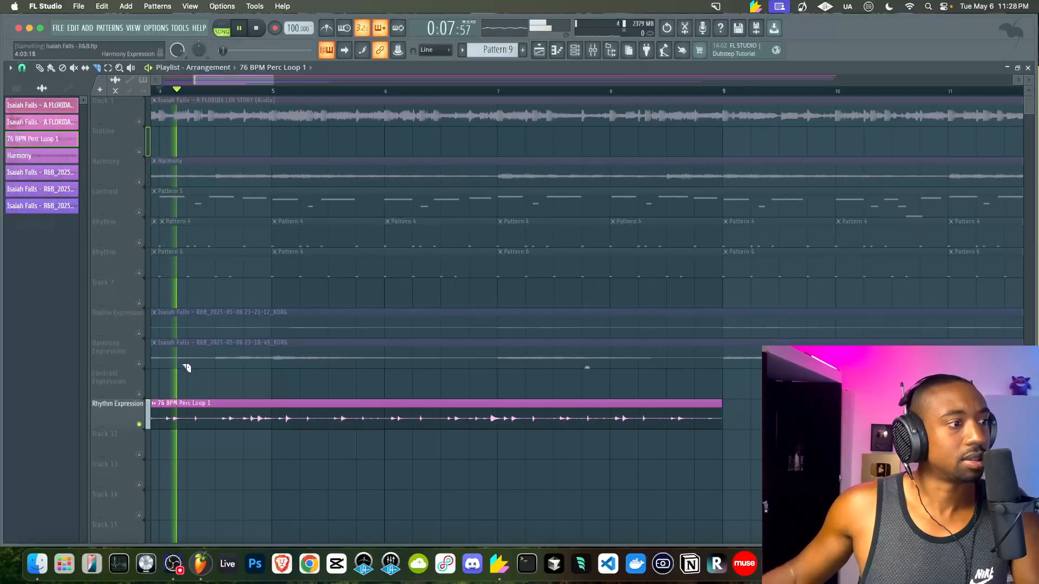
{"action": "left_click", "coordinate": [215, 414]}
{"action": "left_click", "coordinate": [272, 413]}
{"action": "key", "text": "space"}
{"action": "scroll", "coordinate": [265, 415], "scroll_direction": "down", "scroll_amount": 3}
{"action": "scroll", "coordinate": [257, 416], "scroll_direction": "down", "scroll_amount": 2}
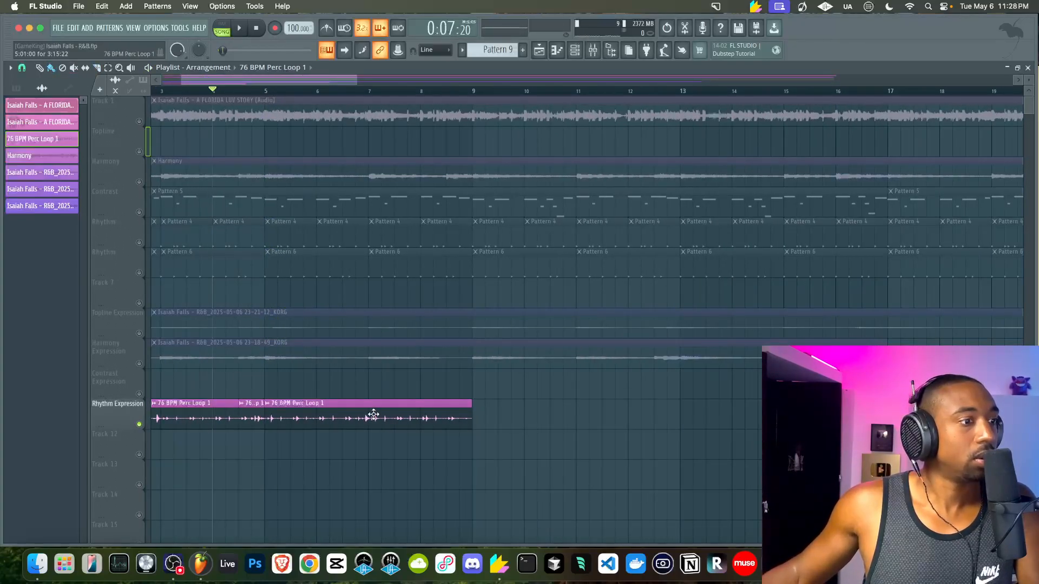
{"action": "scroll", "coordinate": [373, 415], "scroll_direction": "up", "scroll_amount": 3}
{"action": "left_click", "coordinate": [283, 98]}
{"action": "key", "text": "space"}
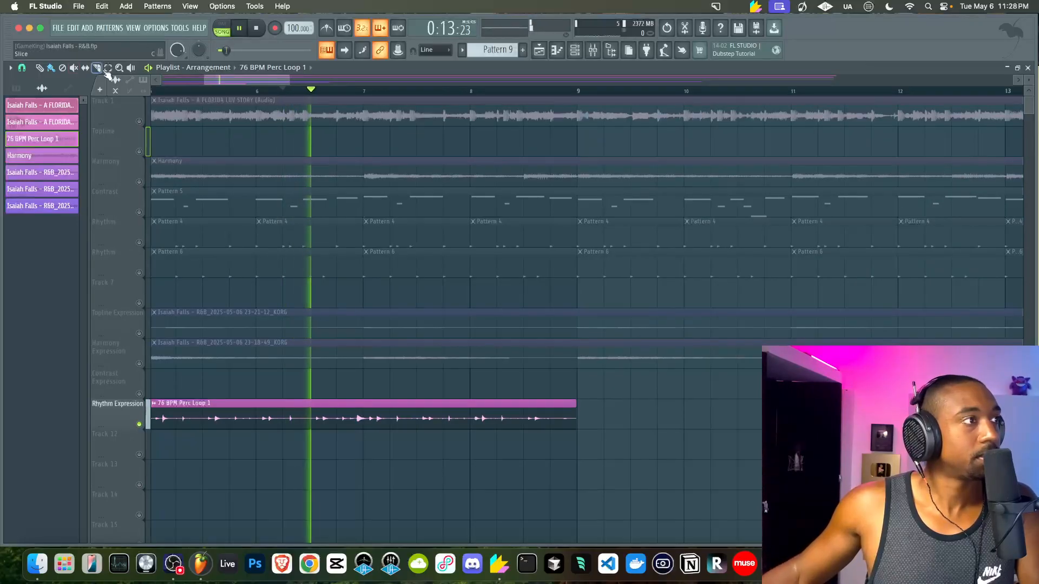
{"action": "key", "text": "space"}
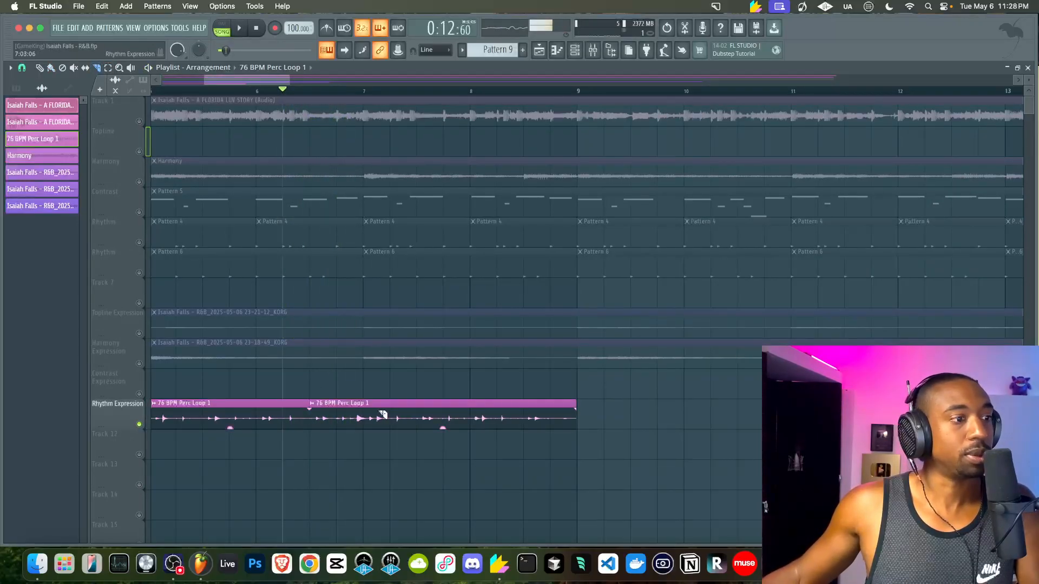
Audition the first Perc Loop slice and cut it again at bar 2.5
{"action": "scroll", "coordinate": [370, 418], "scroll_direction": "down", "scroll_amount": 3}
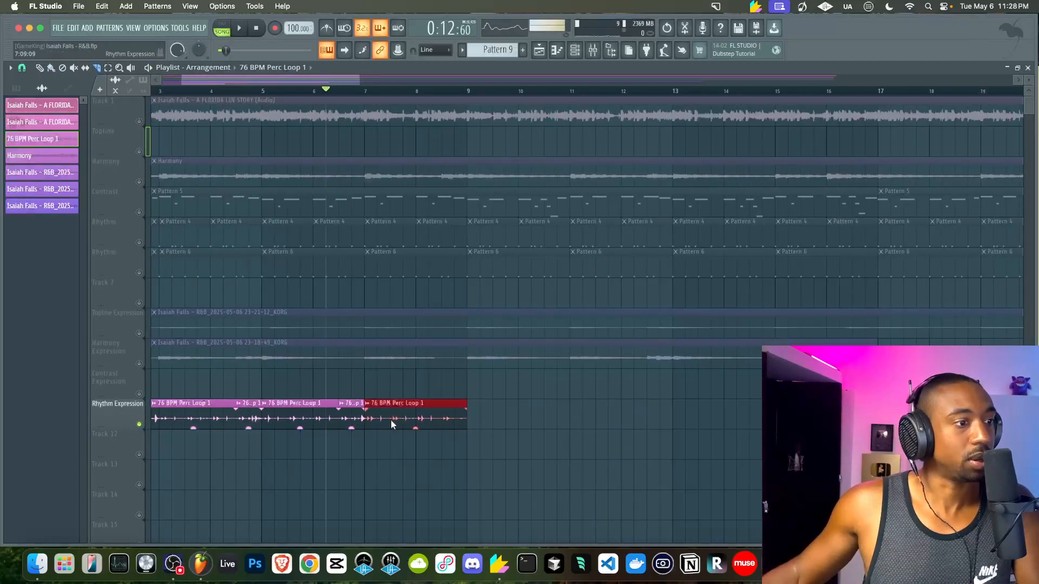
{"action": "scroll", "coordinate": [192, 401], "scroll_direction": "left", "scroll_amount": 3}
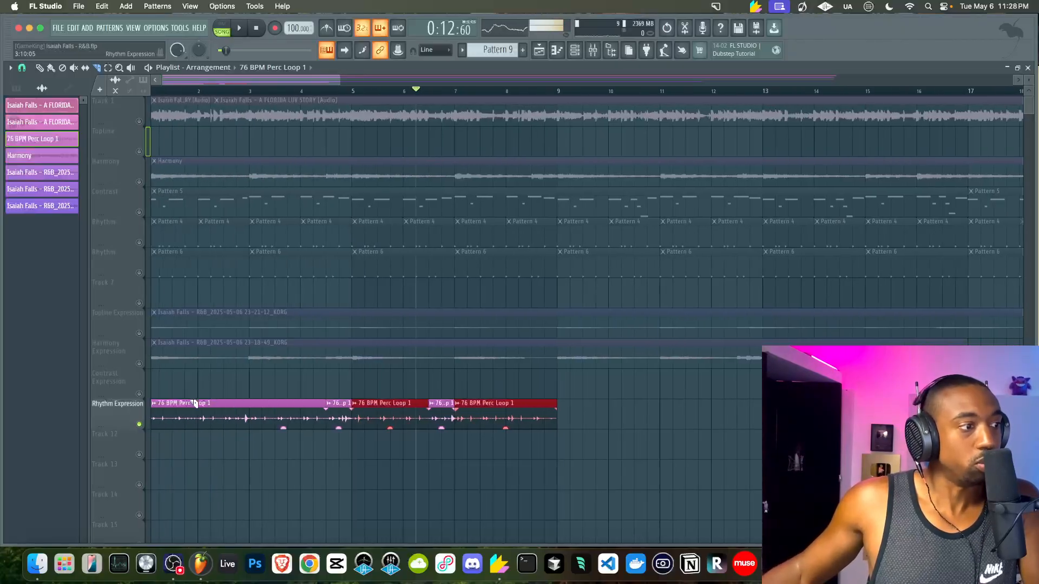
{"action": "left_click", "coordinate": [269, 418], "text": "shift+super"}
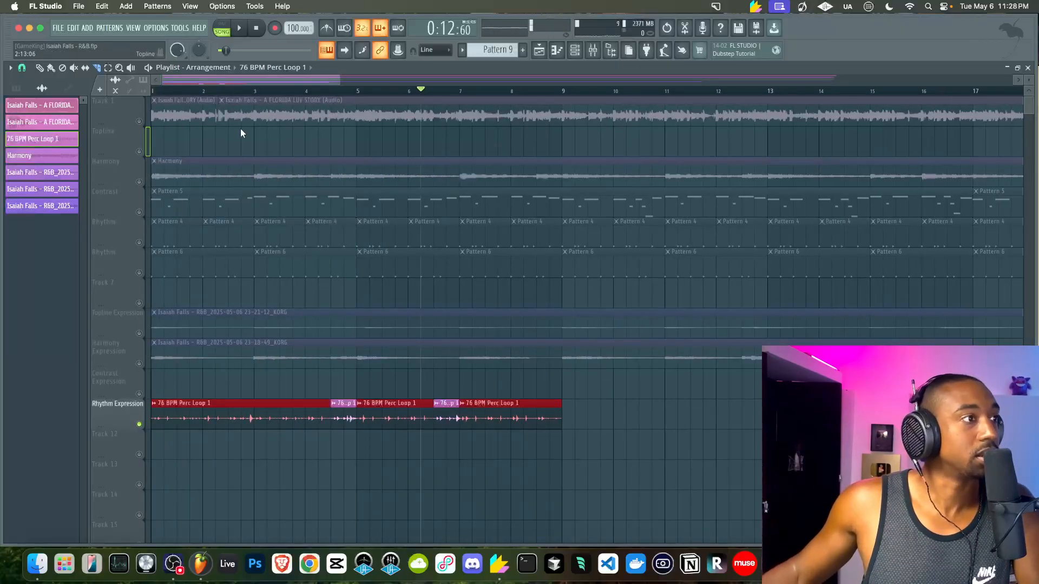
{"action": "key", "text": "space"}
{"action": "key", "text": "space"}
{"action": "left_click", "coordinate": [228, 418]}
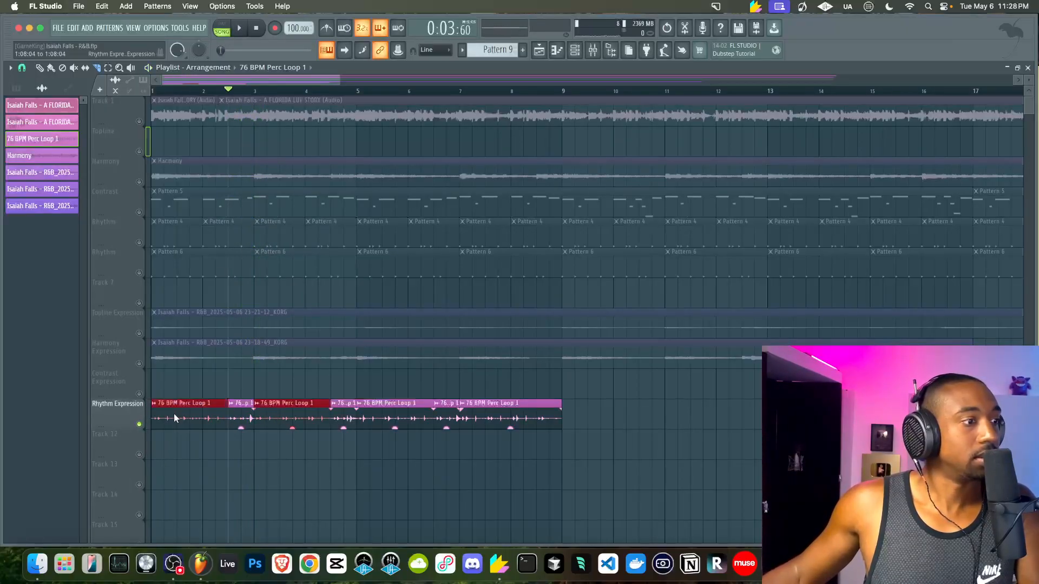
Delete the selected perc slices and unsolo Rhythm Expression so all tracks play
{"action": "key", "text": "Delete"}
{"action": "left_click_drag", "start_coordinate": [511, 422], "coordinate": [259, 403]}
{"action": "scroll", "coordinate": [259, 403], "scroll_direction": "down", "scroll_amount": 5}
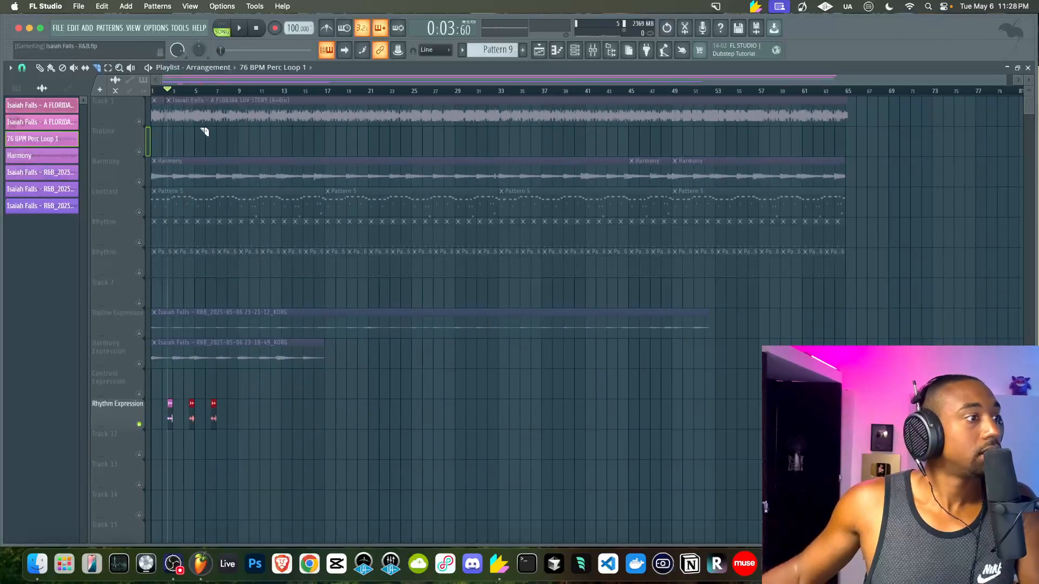
{"action": "right_click", "coordinate": [139, 424]}
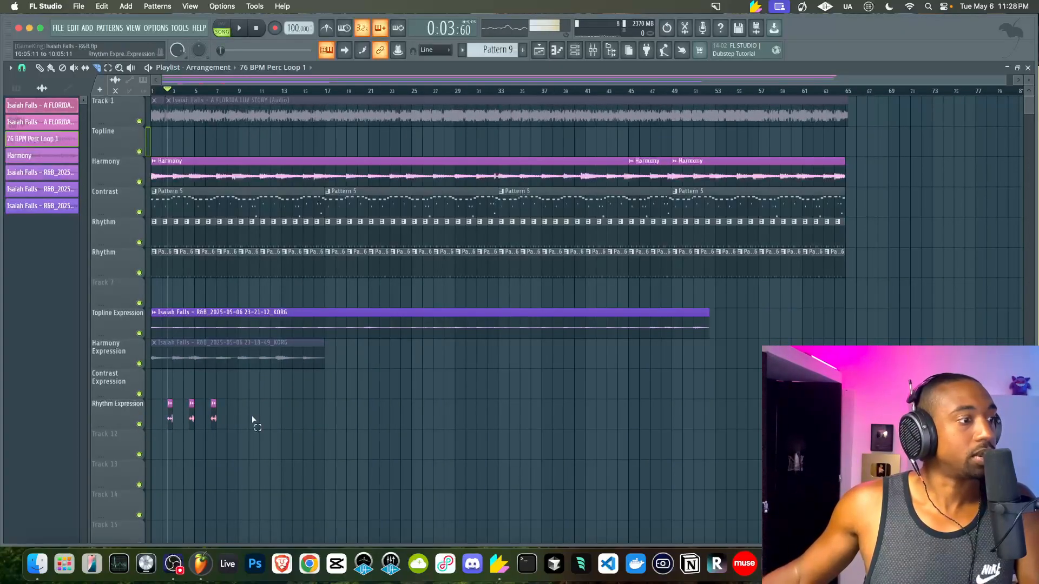
{"action": "scroll", "coordinate": [190, 414], "scroll_direction": "up", "scroll_amount": 4}
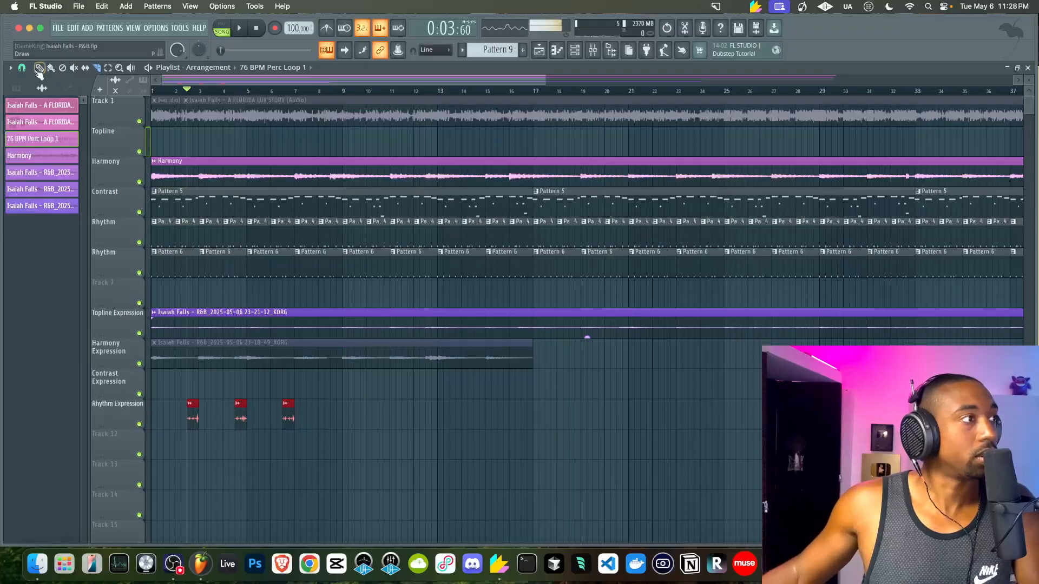
Set playlist snapping to whole bars and briefly audition the arrangement
{"action": "left_click", "coordinate": [21, 68]}
{"action": "left_click", "coordinate": [30, 235]}
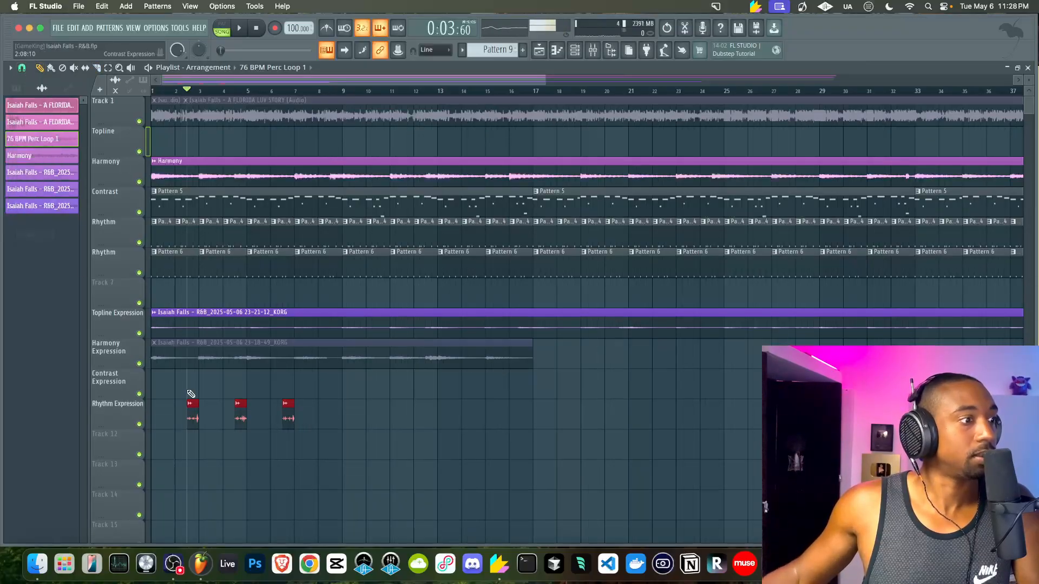
{"action": "key", "text": "space"}
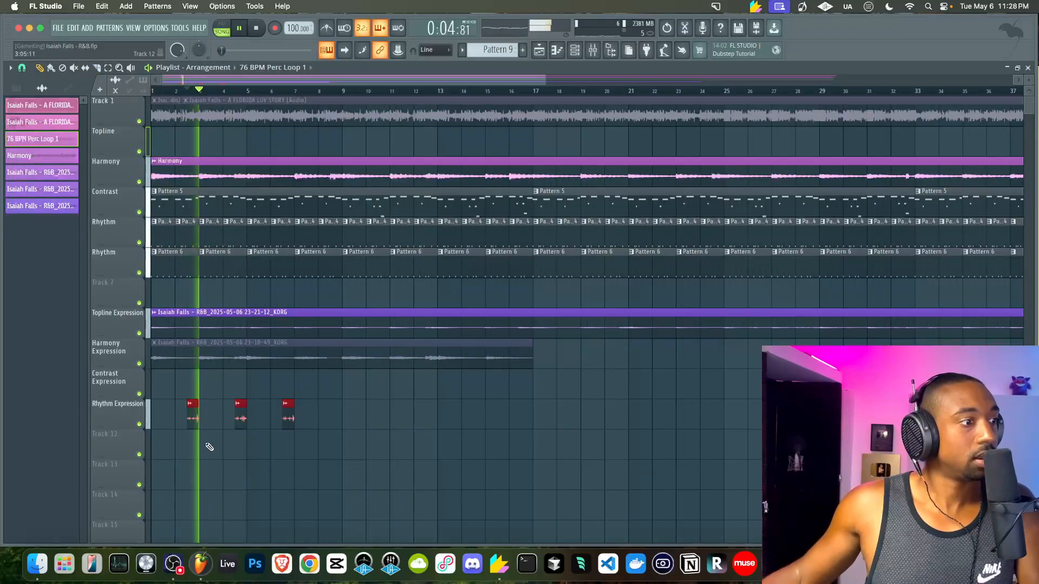
{"action": "key", "text": "space"}
{"action": "key", "text": "space"}
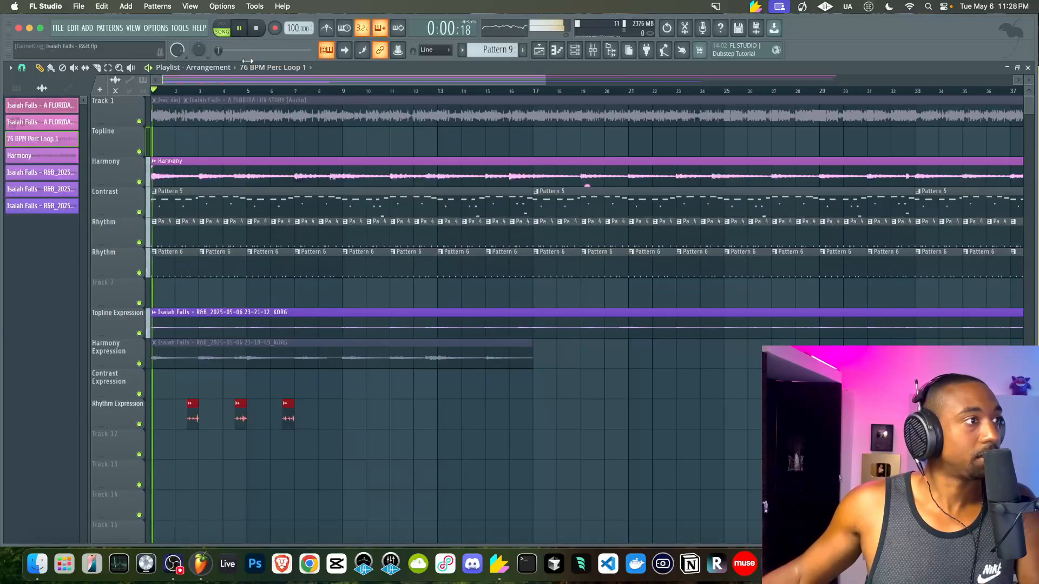
Delete the first two perc clips on Rhythm Expression and save the project
{"action": "scroll", "coordinate": [184, 367], "scroll_direction": "up", "scroll_amount": 2}
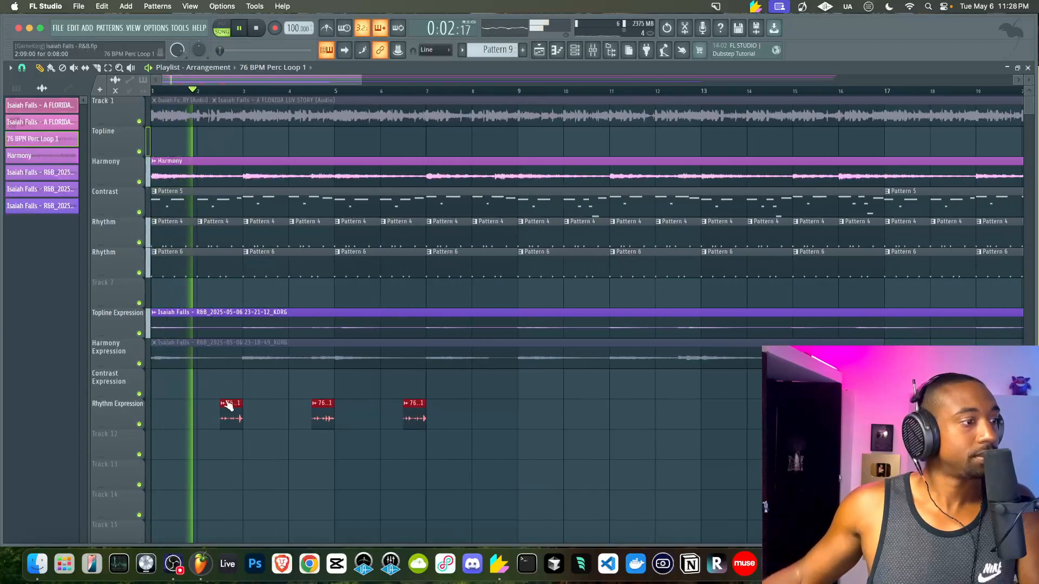
{"action": "scroll", "coordinate": [227, 420], "scroll_direction": "up", "scroll_amount": 2}
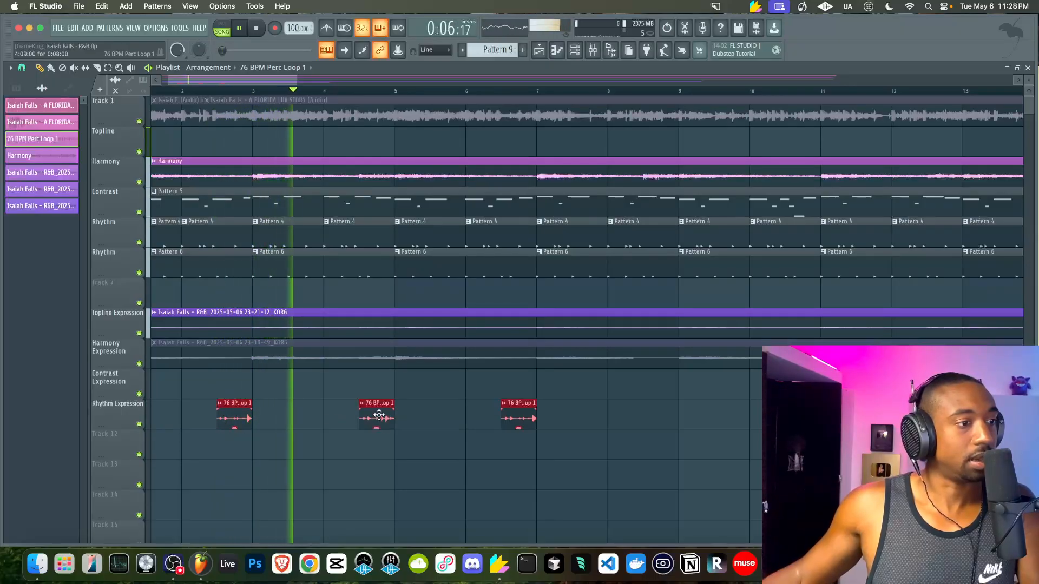
{"action": "right_click", "coordinate": [242, 419]}
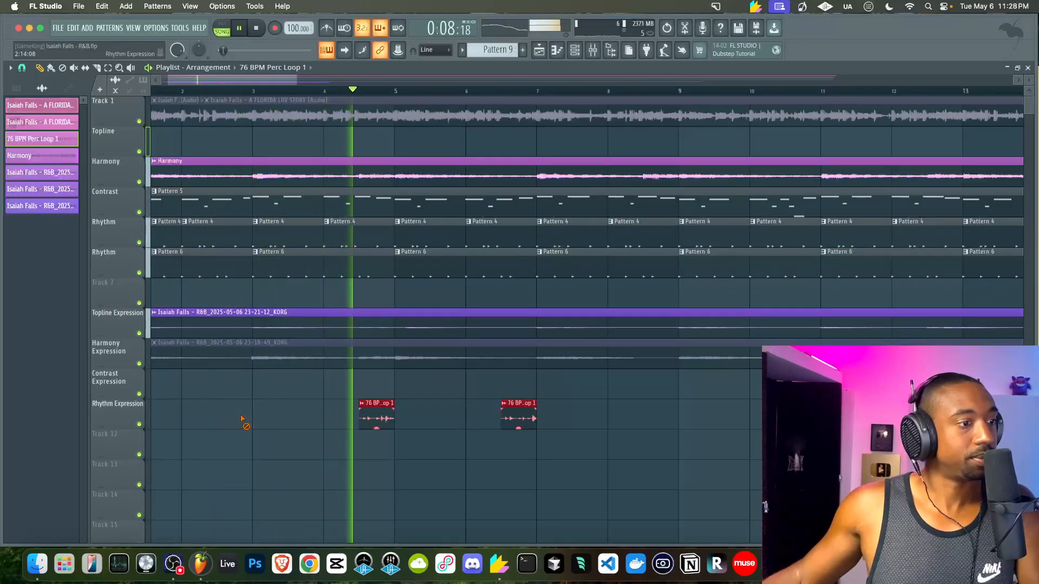
{"action": "key", "text": "super+s"}
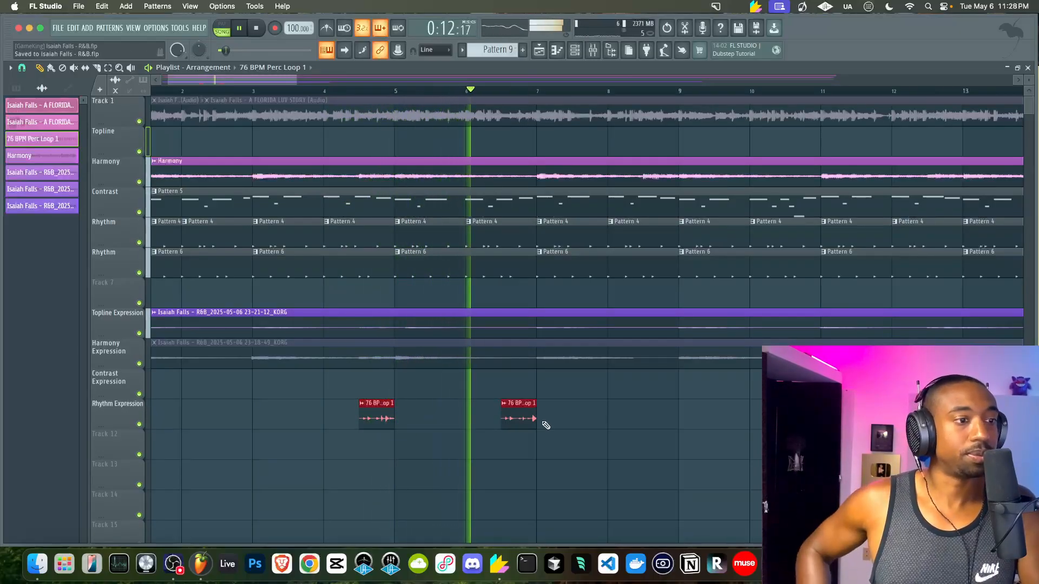
{"action": "left_click_drag", "start_coordinate": [543, 422], "coordinate": [248, 414]}
{"action": "key", "text": "space"}
{"action": "scroll", "coordinate": [248, 414], "scroll_direction": "left", "scroll_amount": 2}
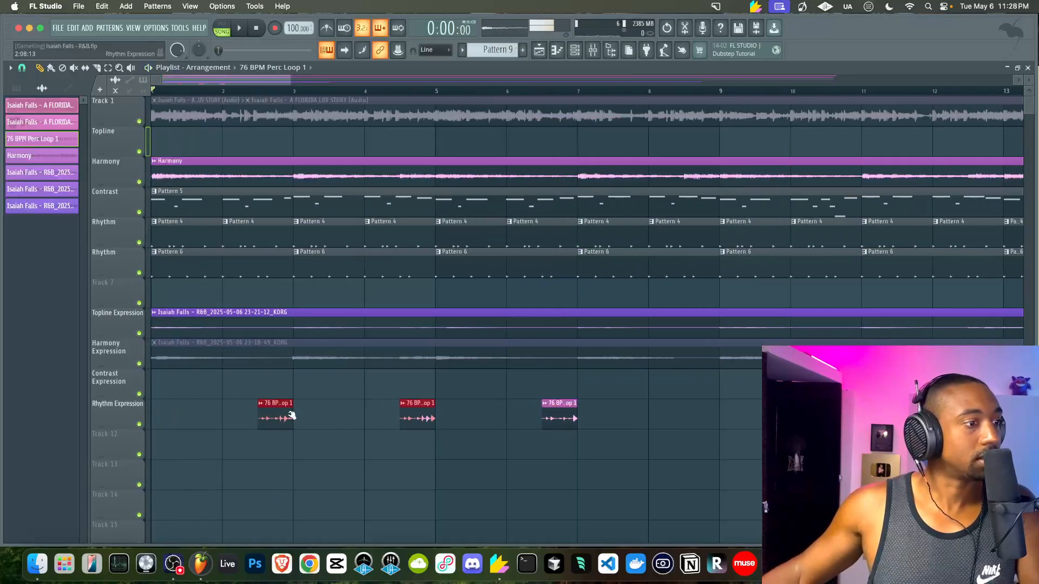
{"action": "right_click", "coordinate": [411, 416]}
Reposition the remaining perc clips to about bars 7.5, 4.5 and 8.7
{"action": "left_click_drag", "start_coordinate": [624, 422], "coordinate": [319, 414]}
{"action": "scroll", "coordinate": [424, 412], "scroll_direction": "down", "scroll_amount": 3}
{"action": "scroll", "coordinate": [320, 414], "scroll_direction": "down", "scroll_amount": 3}
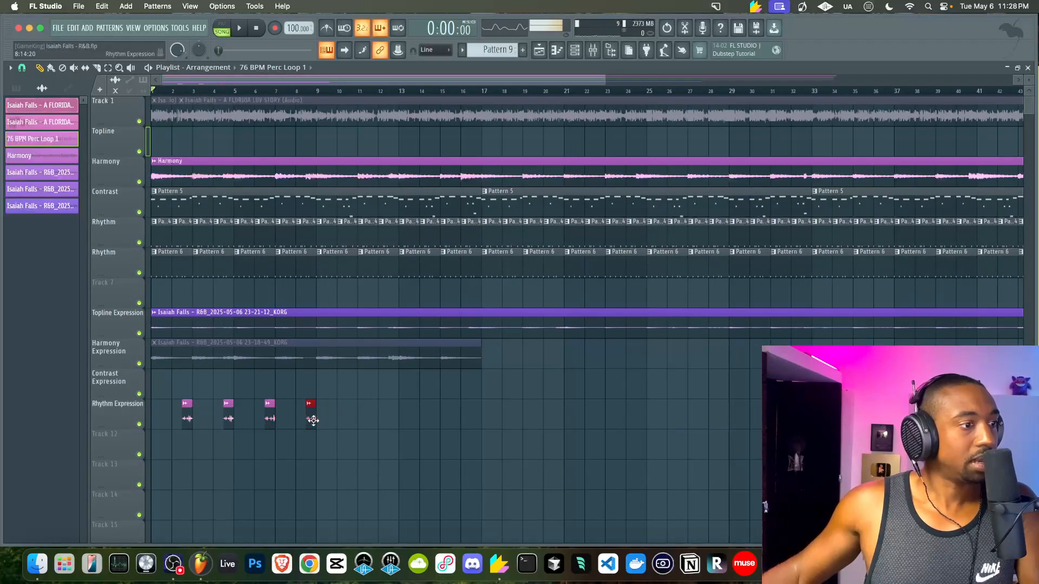
{"action": "key", "text": "space"}
{"action": "scroll", "coordinate": [233, 425], "scroll_direction": "up", "scroll_amount": 4}
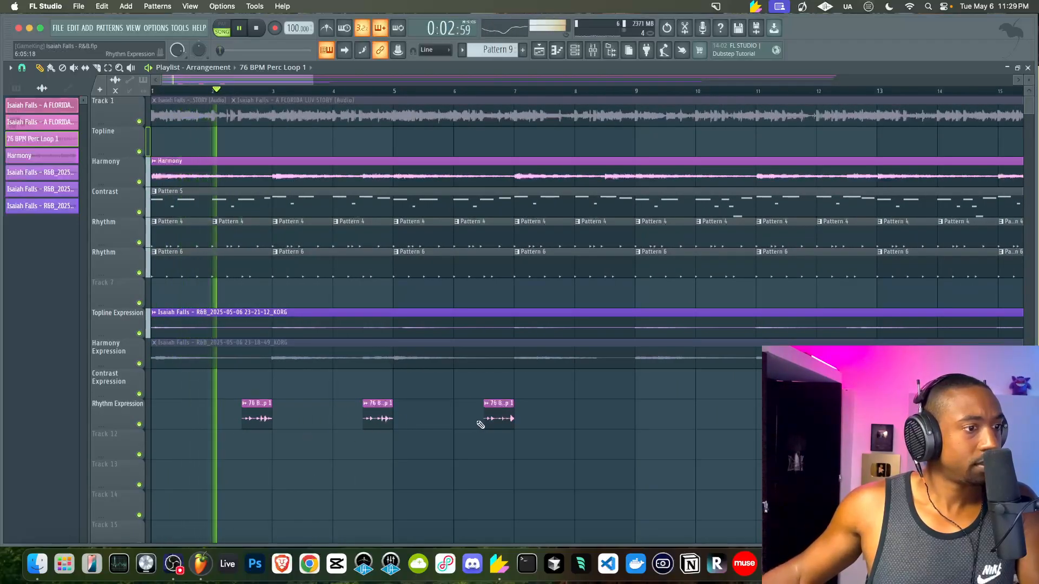
{"action": "left_click_drag", "start_coordinate": [381, 419], "coordinate": [409, 423]}
{"action": "key", "text": "space"}
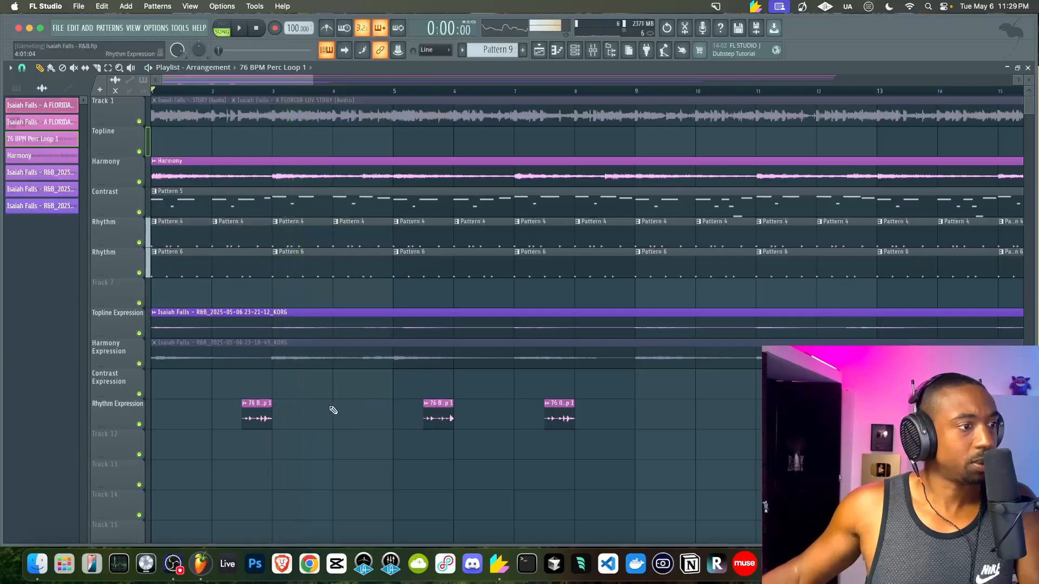
{"action": "left_click_drag", "start_coordinate": [256, 415], "coordinate": [612, 415]}
{"action": "scroll", "coordinate": [355, 417], "scroll_direction": "down", "scroll_amount": 2}
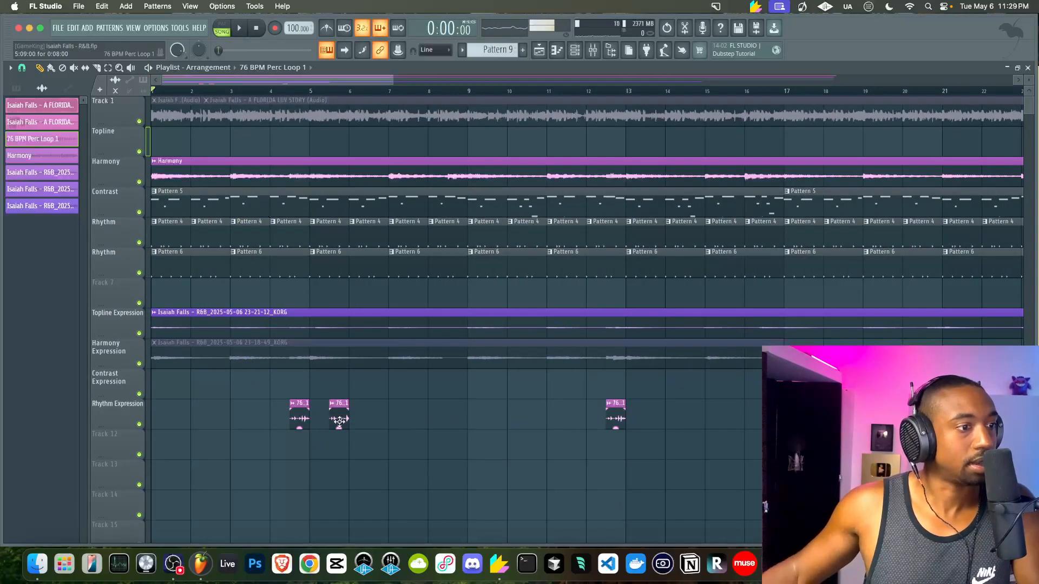
{"action": "left_click_drag", "start_coordinate": [339, 421], "coordinate": [456, 421]}
Copy a perc clip to bar 16.5, then copy the set 16 bars further along
{"action": "key", "text": "space"}
{"action": "scroll", "coordinate": [465, 421], "scroll_direction": "down", "scroll_amount": 1}
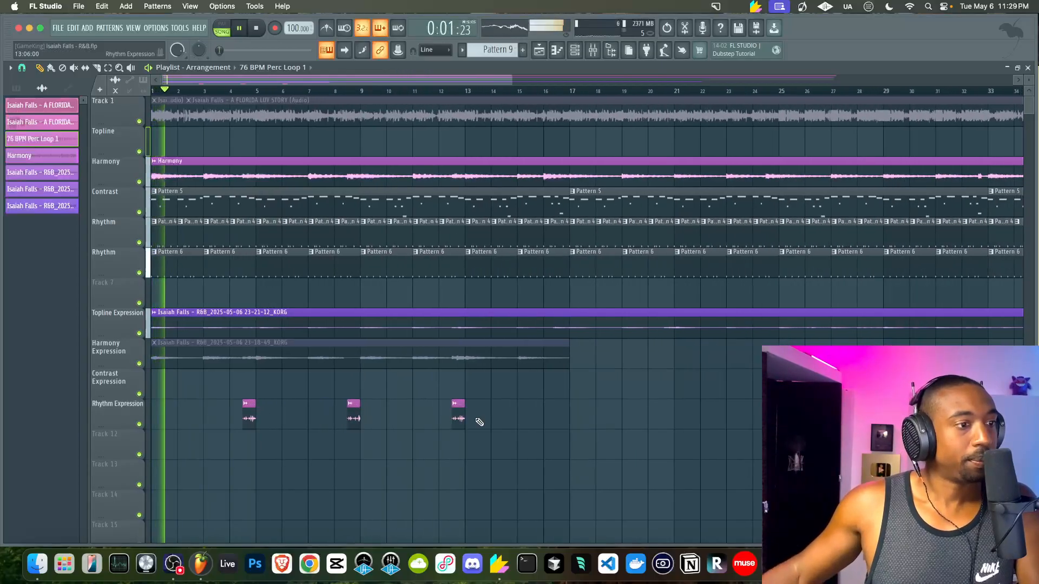
{"action": "mouse_move", "coordinate": [353, 420]}
{"action": "left_mouse_down"}
{"action": "mouse_move", "coordinate": [554, 422]}
{"action": "mouse_move", "coordinate": [142, 413]}
{"action": "left_mouse_up"}
{"action": "scroll", "coordinate": [554, 422], "scroll_direction": "down", "scroll_amount": 1}
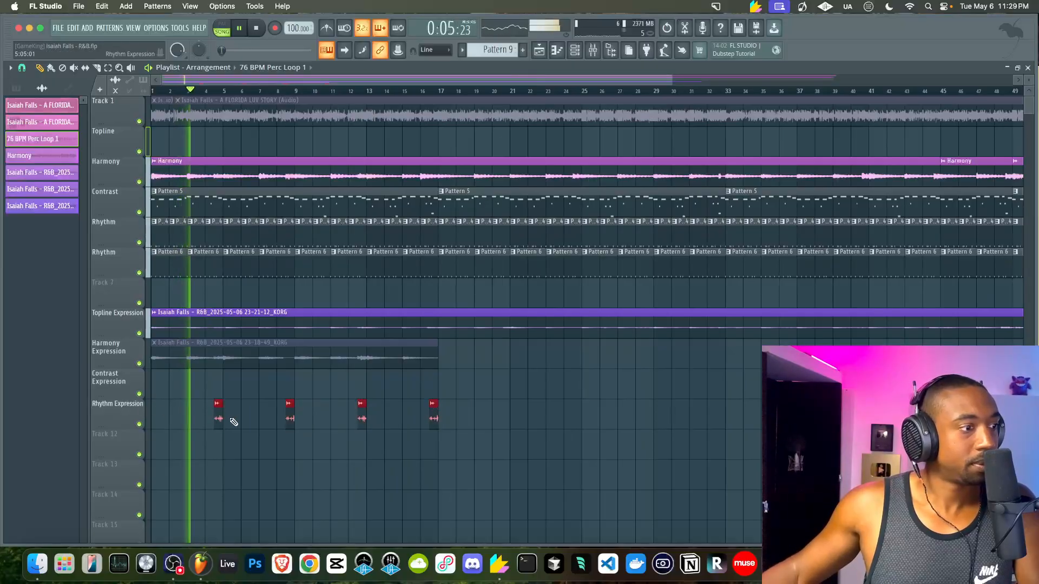
{"action": "mouse_move", "coordinate": [223, 421]}
{"action": "left_mouse_down", "text": "shift"}
{"action": "mouse_move", "coordinate": [509, 421]}
{"action": "mouse_move", "coordinate": [142, 417]}
{"action": "left_mouse_up", "text": "shift"}
{"action": "scroll", "coordinate": [508, 422], "scroll_direction": "down", "scroll_amount": 2}
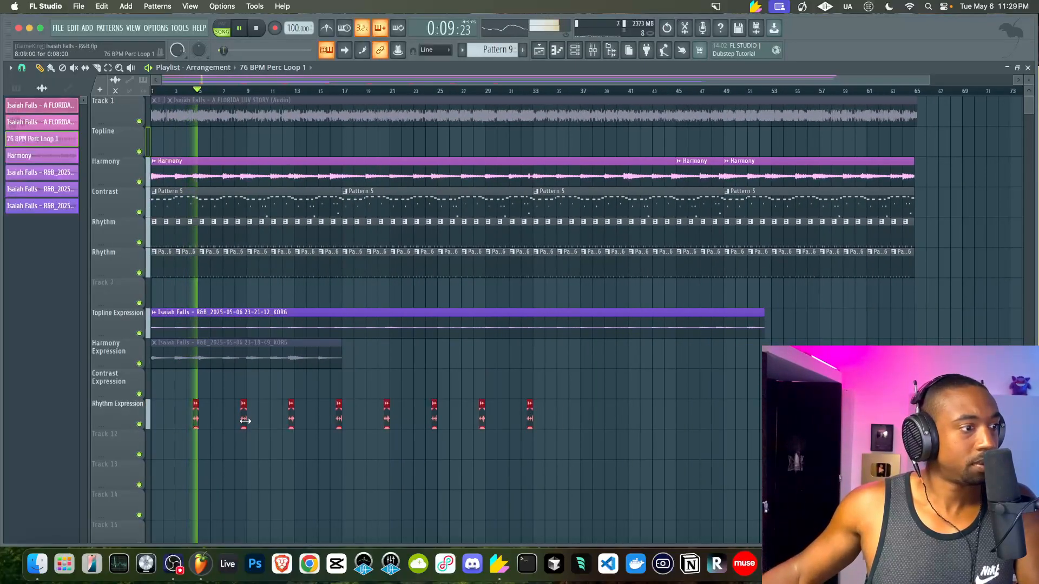
{"action": "left_click_drag", "start_coordinate": [244, 421], "coordinate": [577, 419], "text": "shift"}
{"action": "key", "text": "space"}
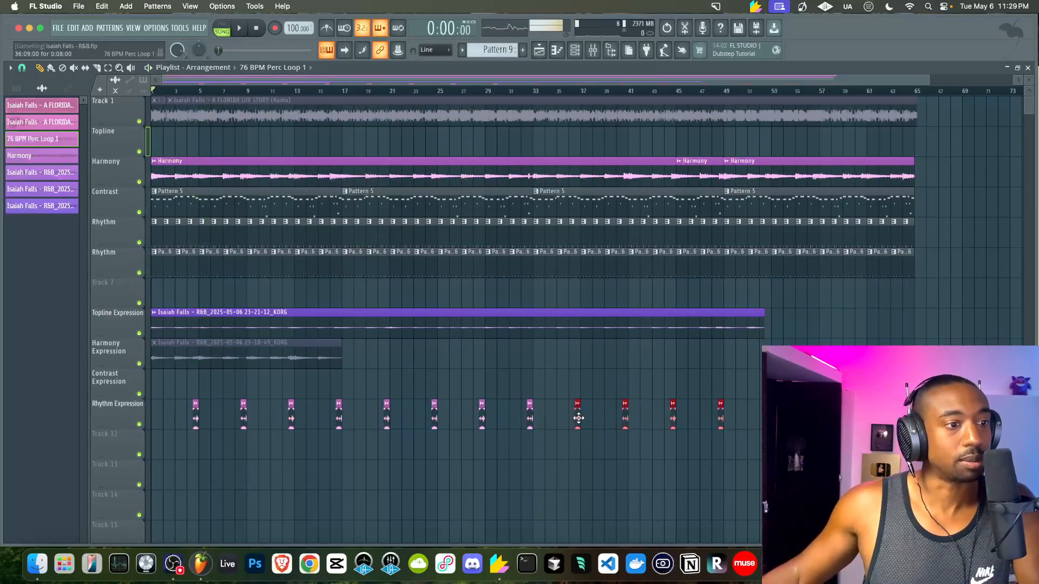
{"action": "key", "text": "space"}
Deselect the copied clips and briefly check the Topline Expression clip's channel settings
{"action": "scroll", "coordinate": [556, 422], "scroll_direction": "down", "scroll_amount": 3}
{"action": "right_click", "coordinate": [399, 367]}
{"action": "key", "text": "space"}
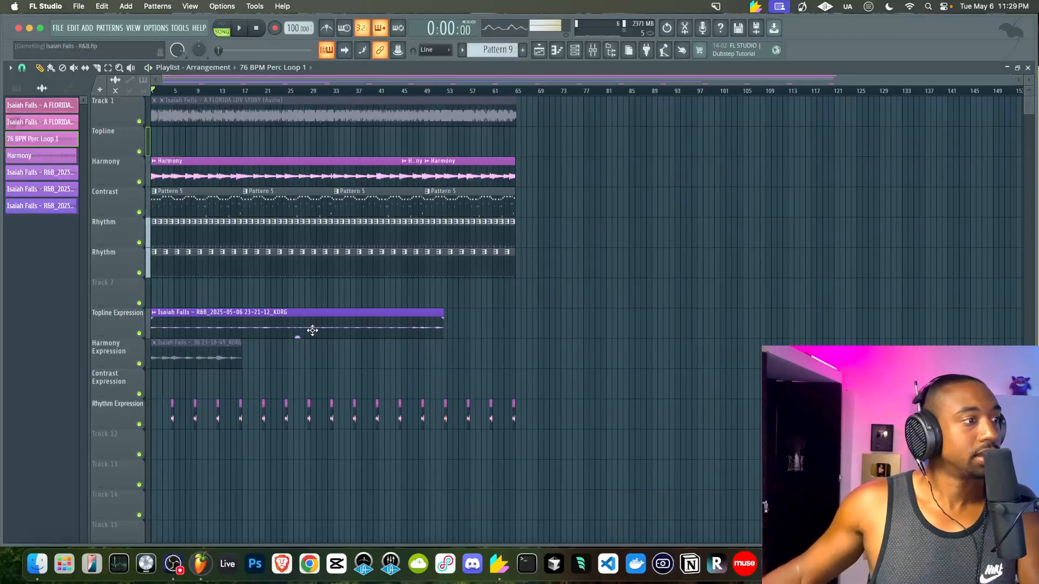
{"action": "scroll", "coordinate": [312, 330], "scroll_direction": "up", "scroll_amount": 4}
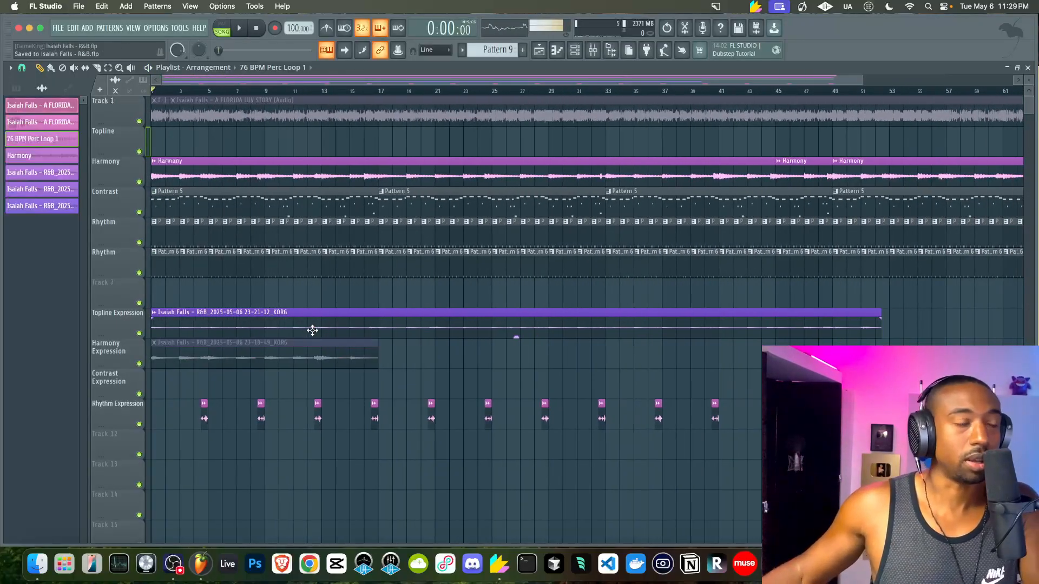
{"action": "scroll", "coordinate": [312, 330], "scroll_direction": "down", "scroll_amount": 2}
{"action": "double_click", "coordinate": [197, 312]}
{"action": "key", "text": "space"}
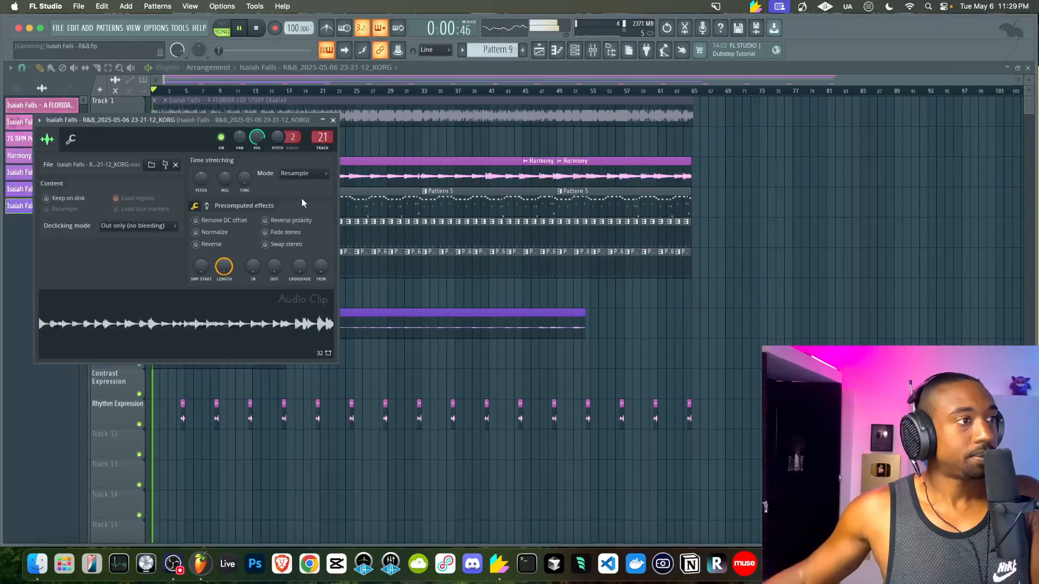
{"action": "left_click", "coordinate": [333, 121]}
Rename the purple clip to 'Harmony Expression' and save the project
{"action": "left_click", "coordinate": [154, 313]}
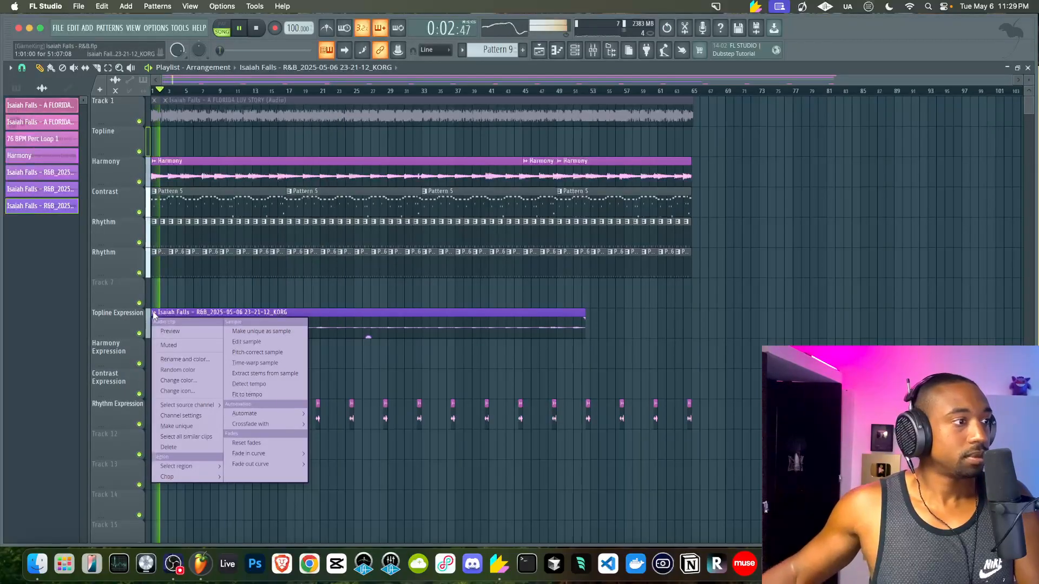
{"action": "type", "text": "rHarmony Expression"}
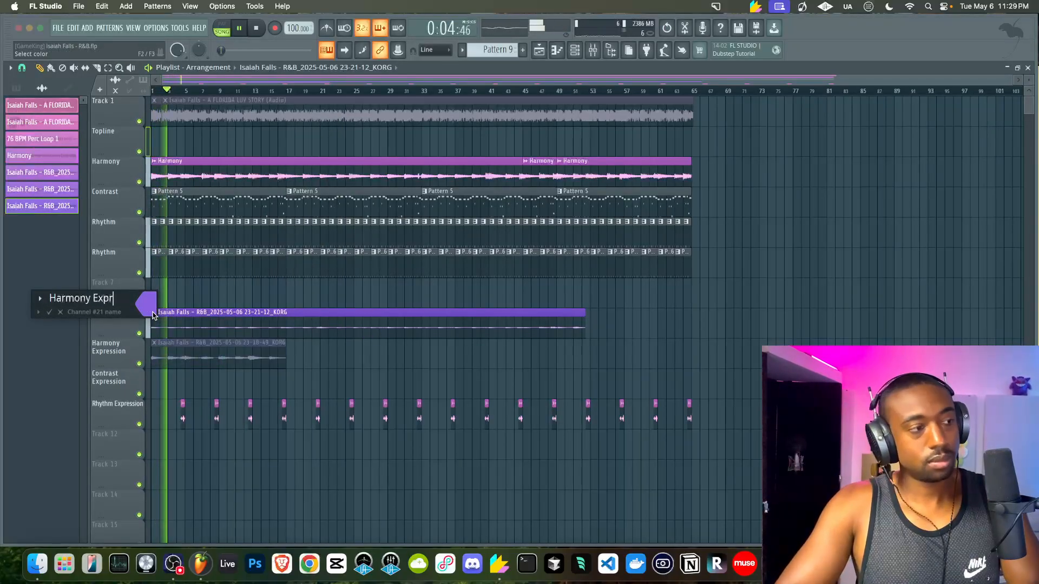
{"action": "key", "text": "Return"}
{"action": "key", "text": "ctrl+s"}
{"action": "key", "text": "space"}
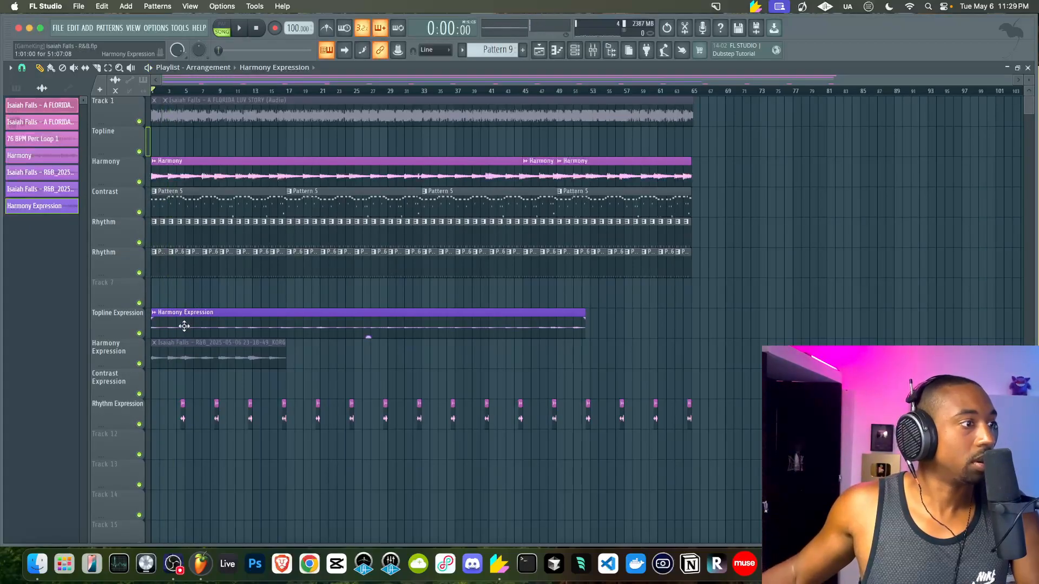
Move the KORG take to Track 13 as 'harmony exprsesion 2' and put Harmony Expression on its own track
{"action": "left_click_drag", "start_coordinate": [172, 351], "coordinate": [172, 472]}
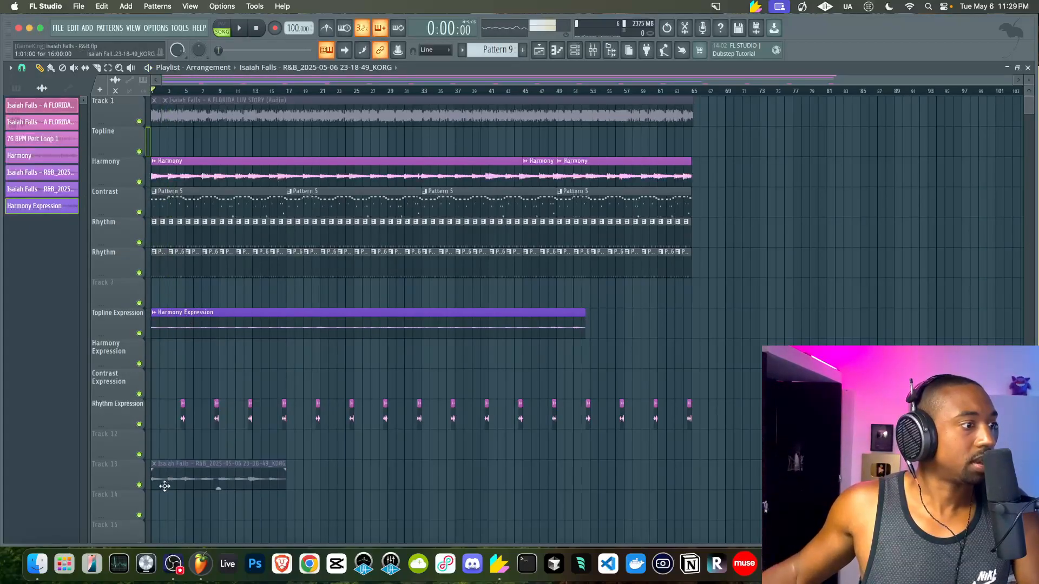
{"action": "key", "text": "F2"}
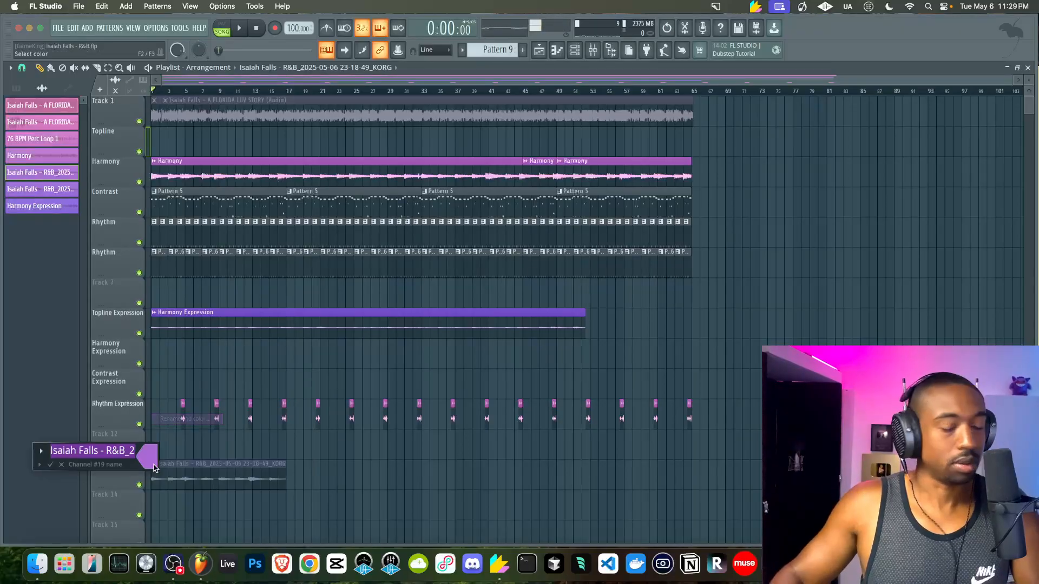
{"action": "type", "text": "h"}
{"action": "type", "text": "armony exprsesion 2"}
{"action": "key", "text": "Return"}
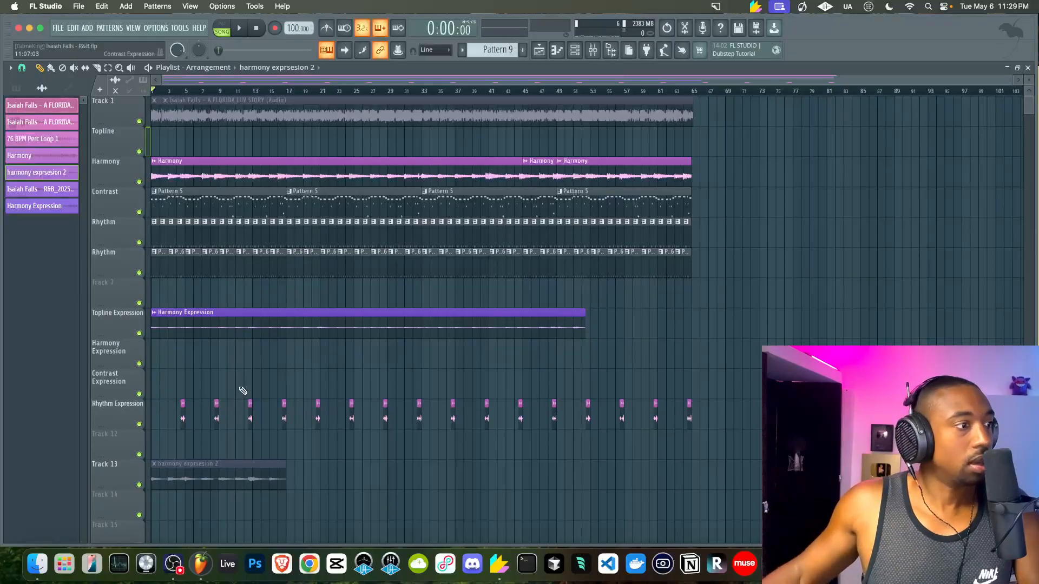
{"action": "left_click_drag", "start_coordinate": [198, 323], "coordinate": [196, 353]}
{"action": "key", "text": "space"}
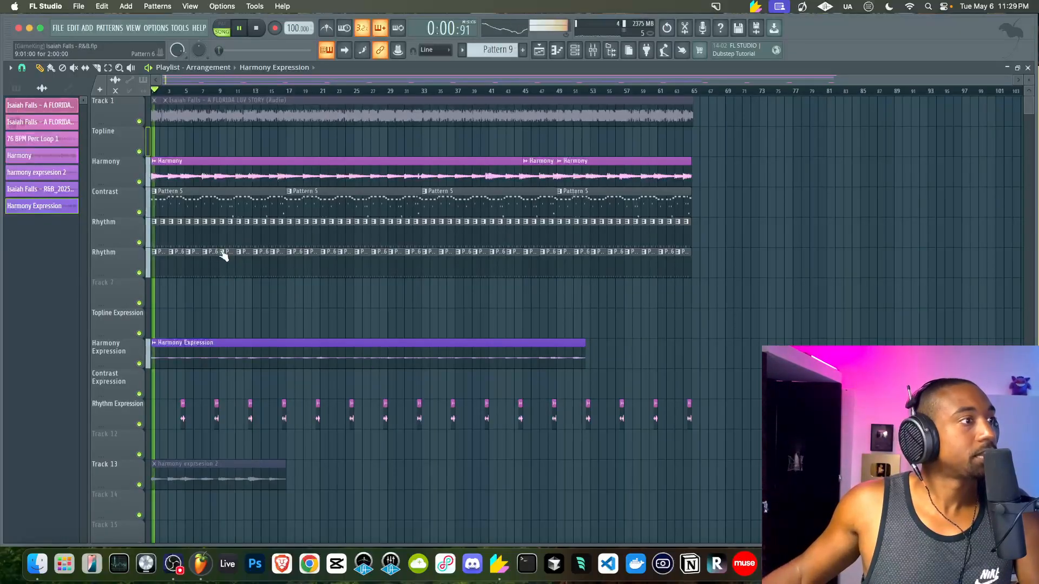
{"action": "scroll", "coordinate": [231, 215], "scroll_direction": "up", "scroll_amount": 2}
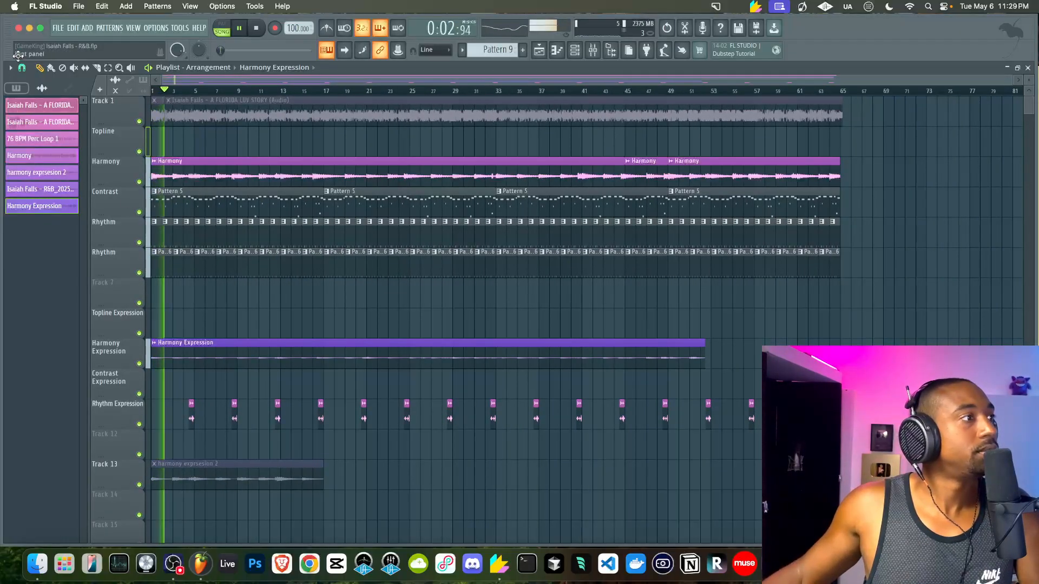
Gradient-colour Patterns 2–9 from pink to Slate Blue via Pattern 9's Rename/Color, and open the mixer
{"action": "left_click", "coordinate": [18, 88]}
{"action": "right_click", "coordinate": [40, 205]}
{"action": "left_click", "coordinate": [81, 254]}
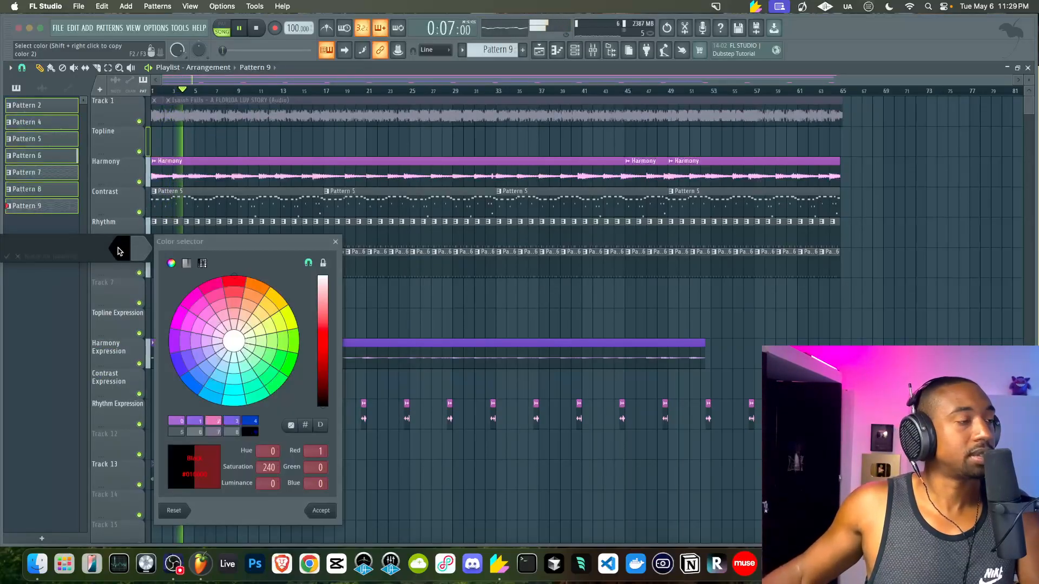
{"action": "left_click", "coordinate": [199, 306]}
{"action": "left_click_drag", "start_coordinate": [323, 342], "coordinate": [328, 336]}
{"action": "left_click", "coordinate": [214, 420]}
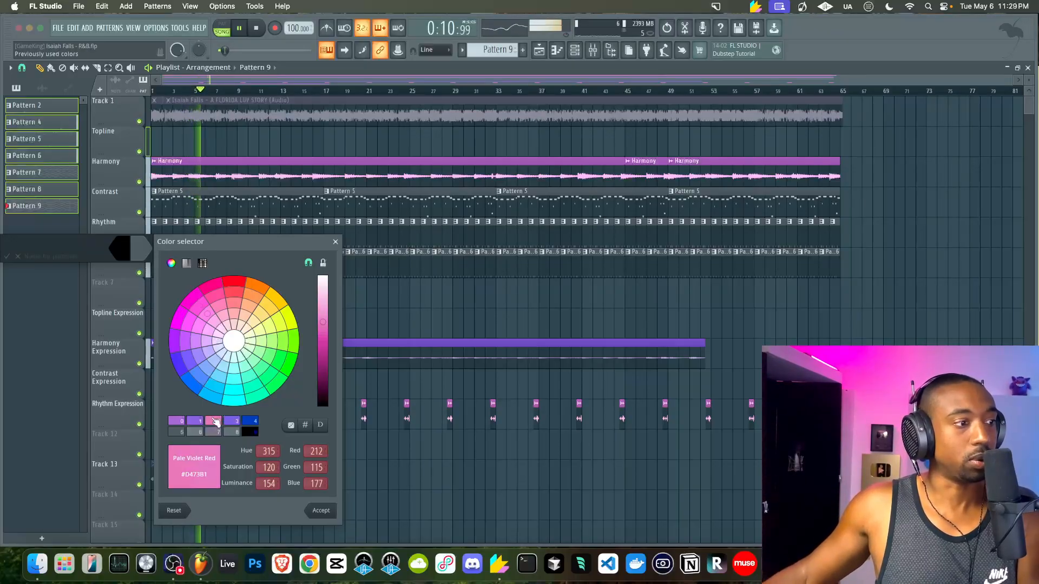
{"action": "key", "text": "Return"}
{"action": "left_click", "coordinate": [142, 256]}
{"action": "left_click", "coordinate": [216, 418]}
{"action": "key", "text": "Return"}
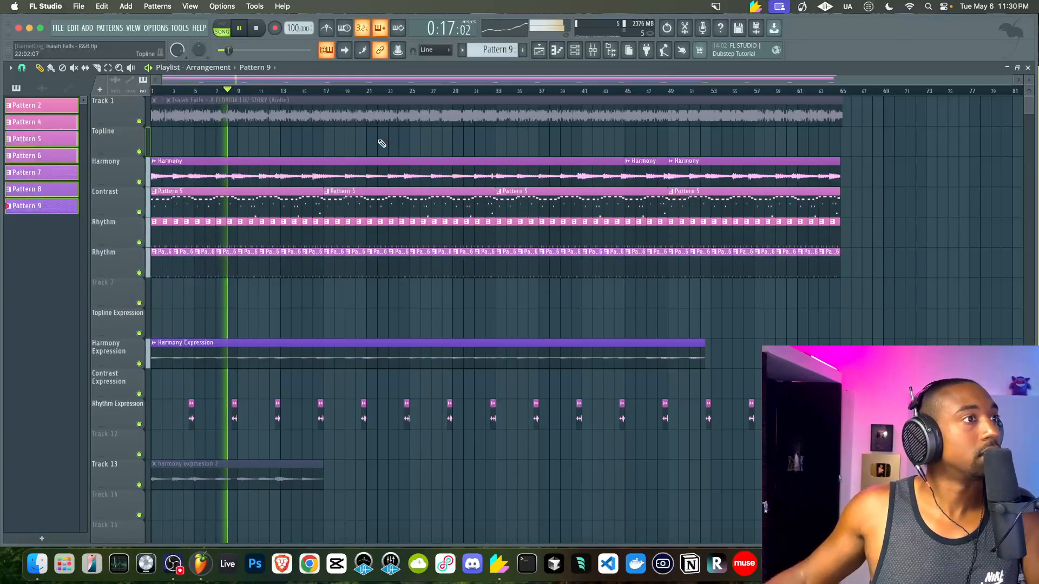
{"action": "left_click", "coordinate": [592, 50]}
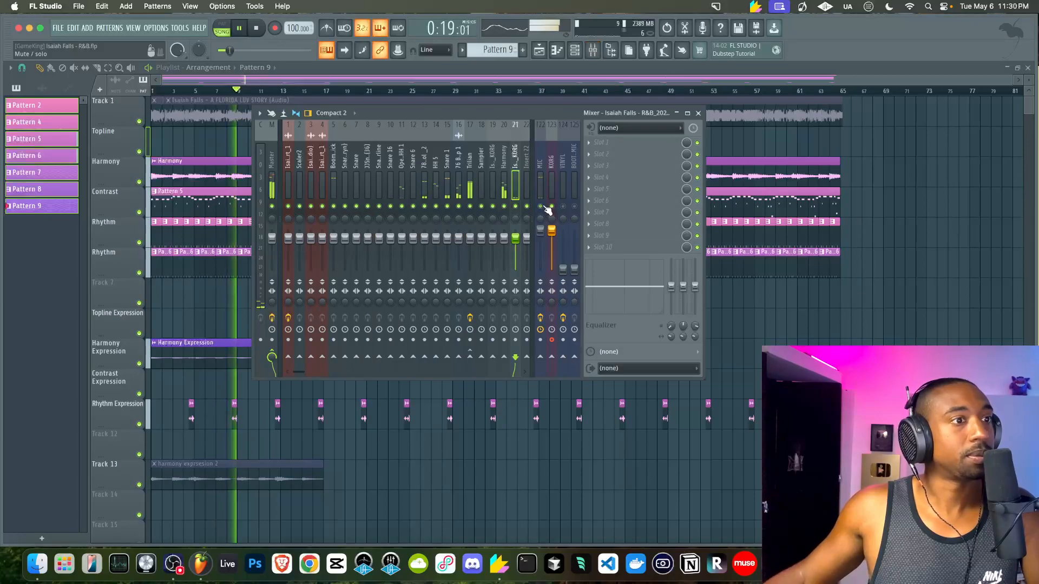
Close the mixer and bring up the Channel rack
{"action": "right_click", "coordinate": [722, 326]}
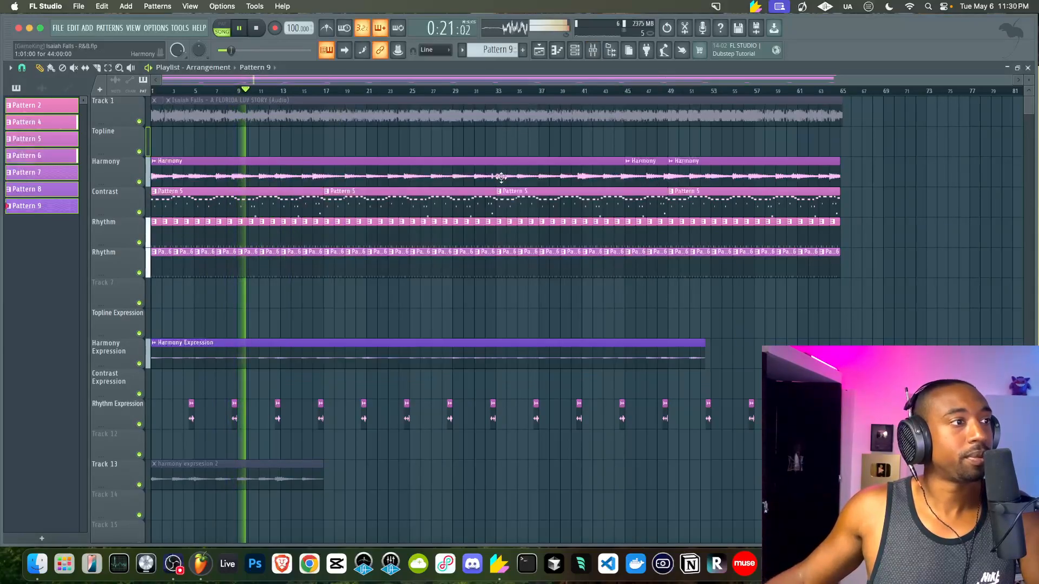
{"action": "scroll", "coordinate": [511, 149], "scroll_direction": "down", "scroll_amount": 3}
{"action": "left_click", "coordinate": [575, 50]}
{"action": "scroll", "coordinate": [498, 50], "scroll_direction": "down", "scroll_amount": 1}
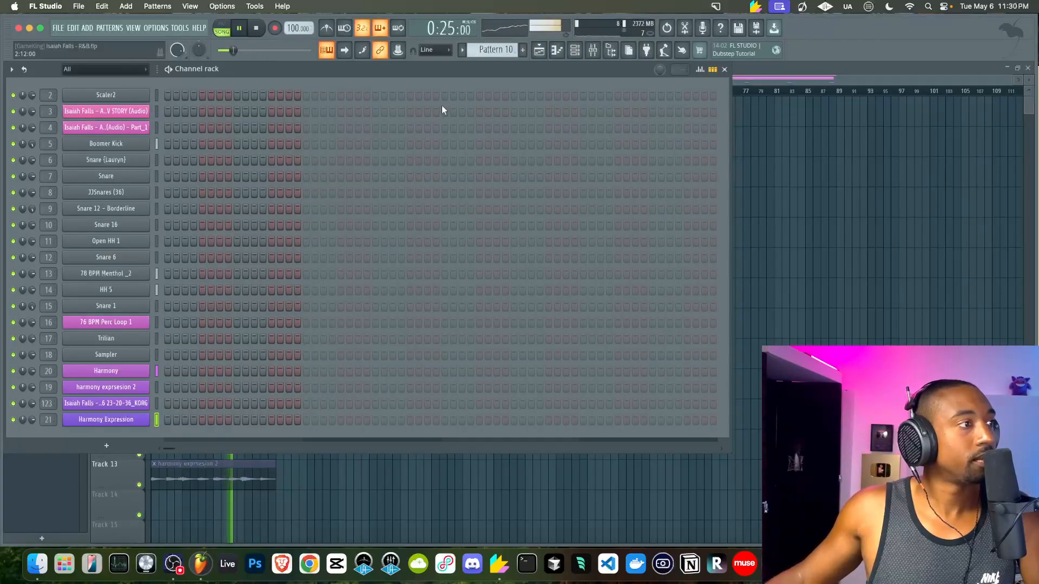
Inspect Snare 1's channel settings and mixer insert, then close them and reopen the Channel rack
{"action": "left_click", "coordinate": [120, 306]}
{"action": "key", "text": "F9"}
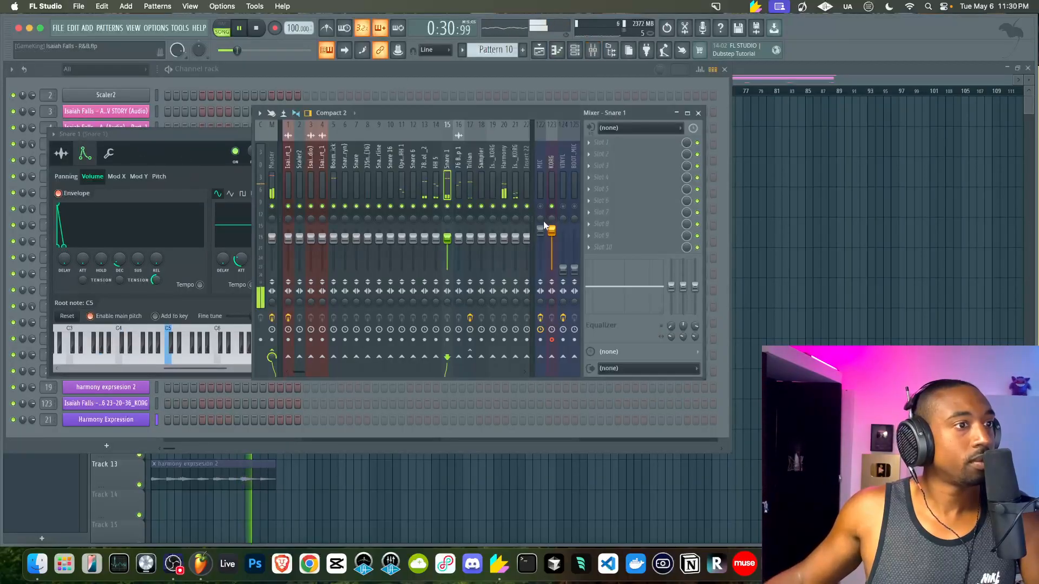
{"action": "left_click", "coordinate": [109, 153]}
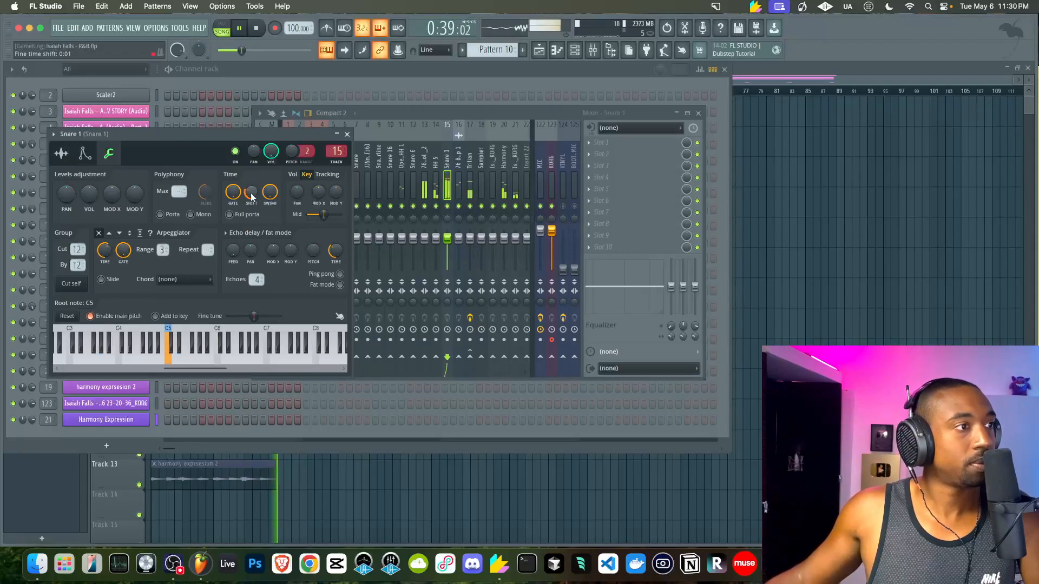
{"action": "key", "text": "space"}
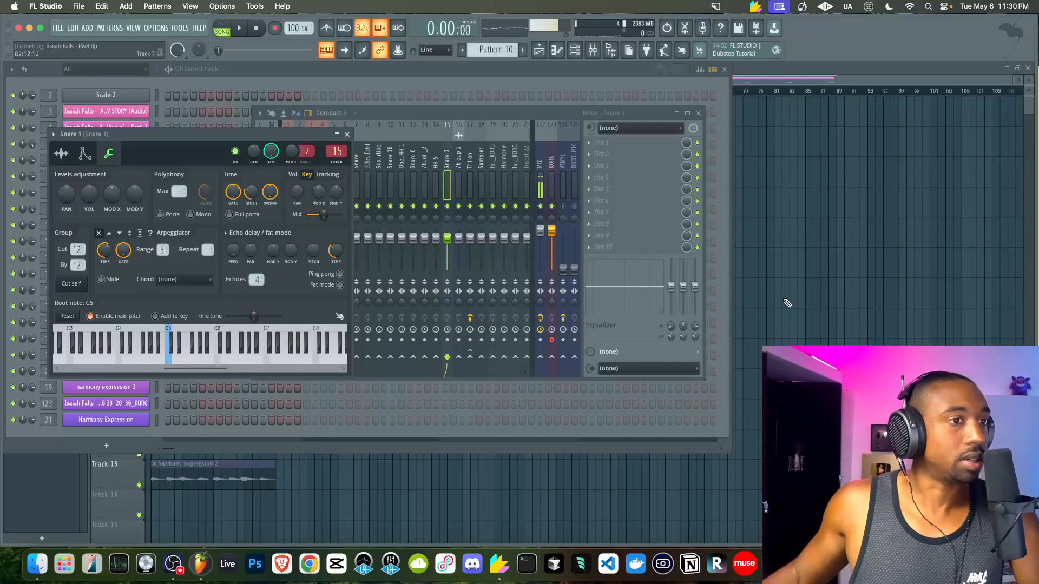
{"action": "key", "text": "F12"}
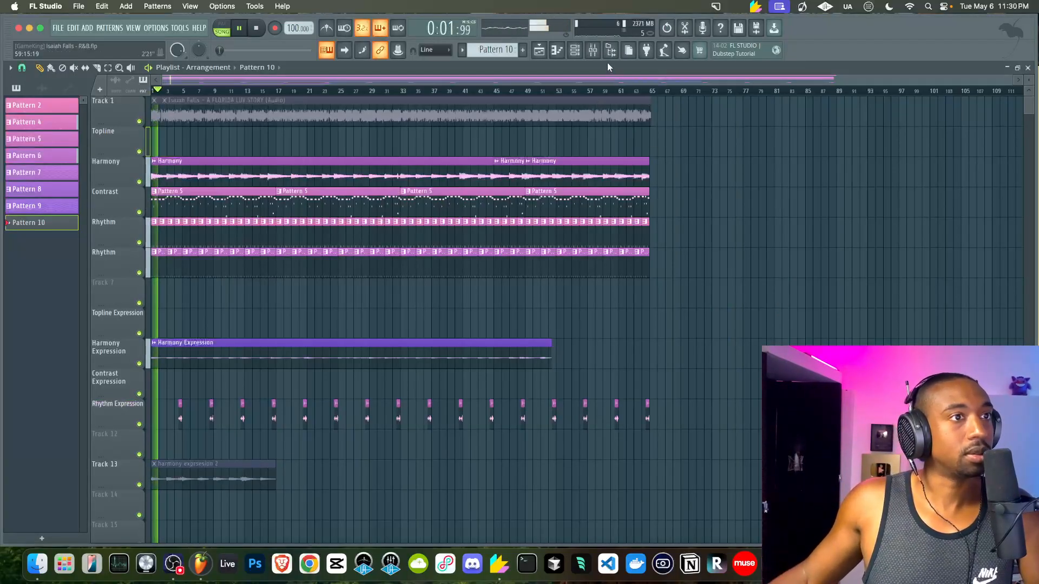
{"action": "left_click", "coordinate": [575, 52]}
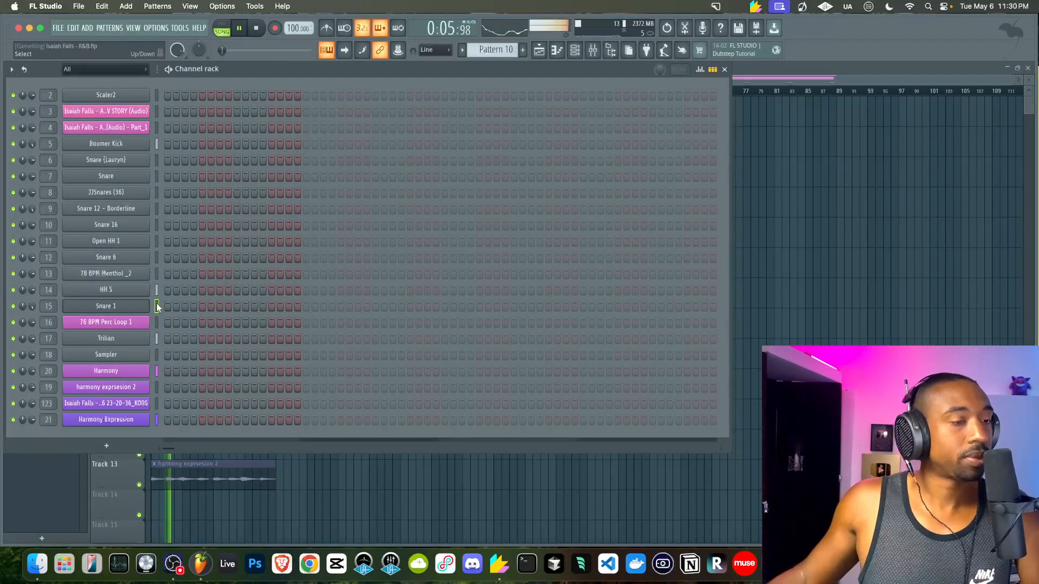
{"action": "key", "text": "F6"}
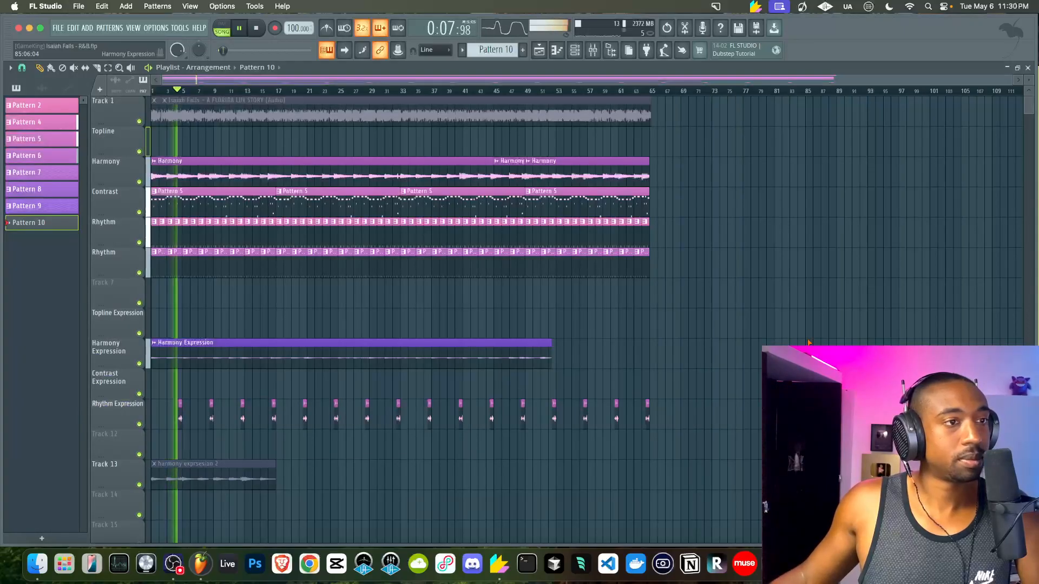
{"action": "left_click", "coordinate": [573, 51]}
Switch back to Pattern 9 and look over HH 5's sample settings
{"action": "left_click", "coordinate": [522, 50]}
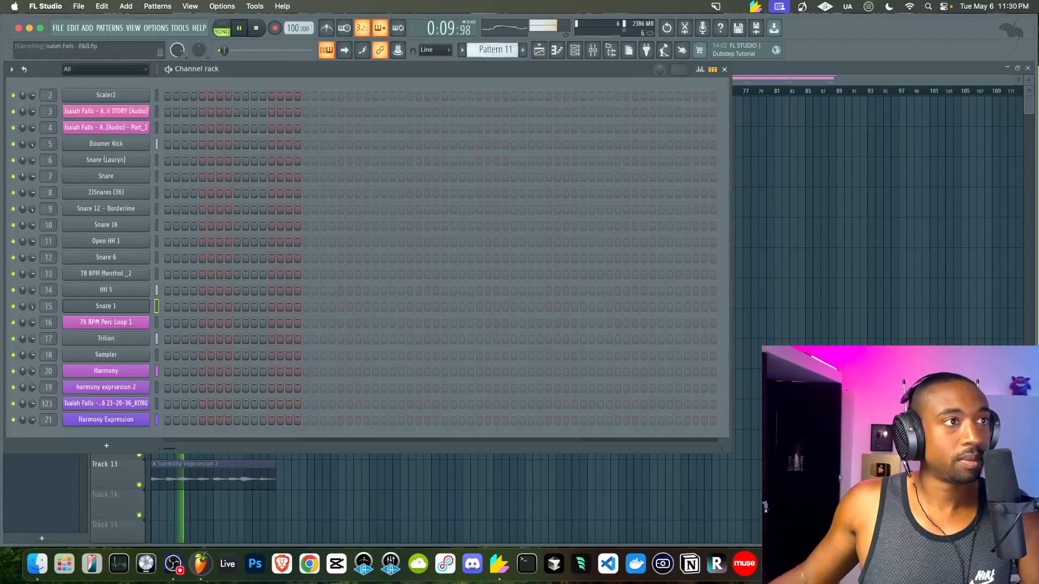
{"action": "mouse_move", "coordinate": [494, 50]}
{"action": "left_mouse_down"}
{"action": "mouse_move", "coordinate": [494, 60]}
{"action": "mouse_move", "coordinate": [495, 43]}
{"action": "left_mouse_up"}
{"action": "left_click", "coordinate": [153, 290]}
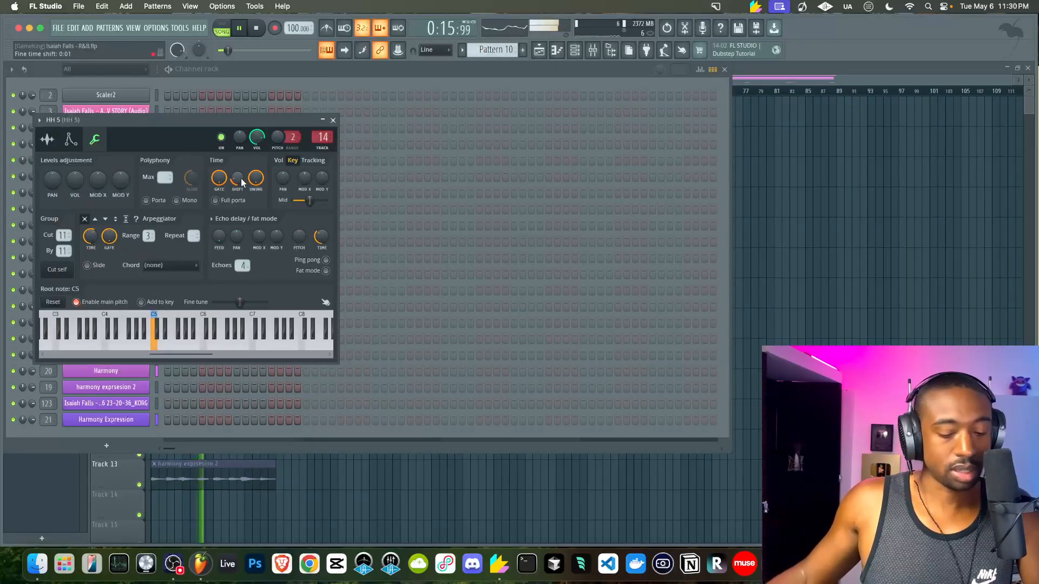
{"action": "left_click", "coordinate": [47, 139]}
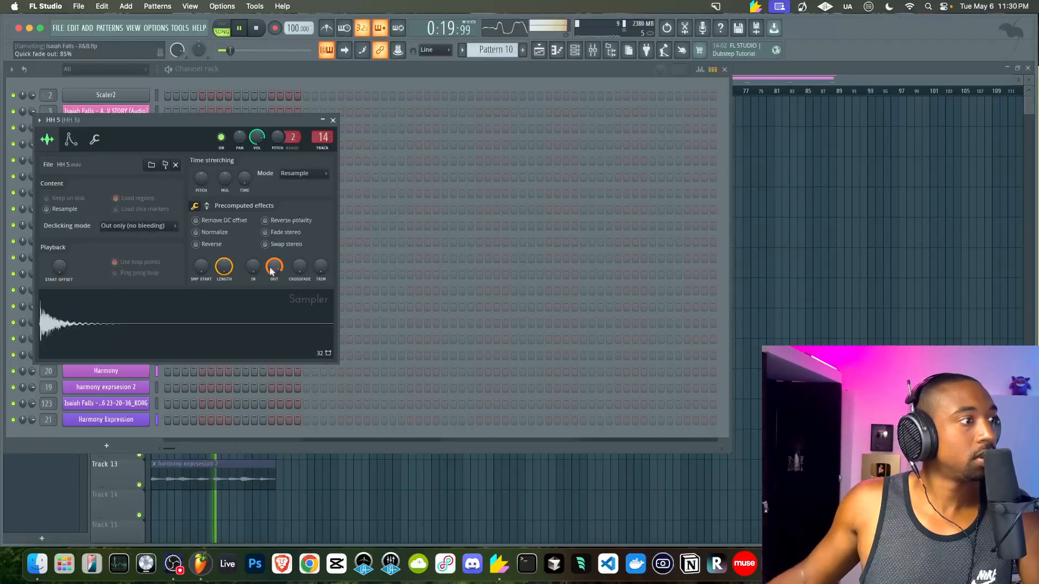
{"action": "left_click", "coordinate": [332, 120]}
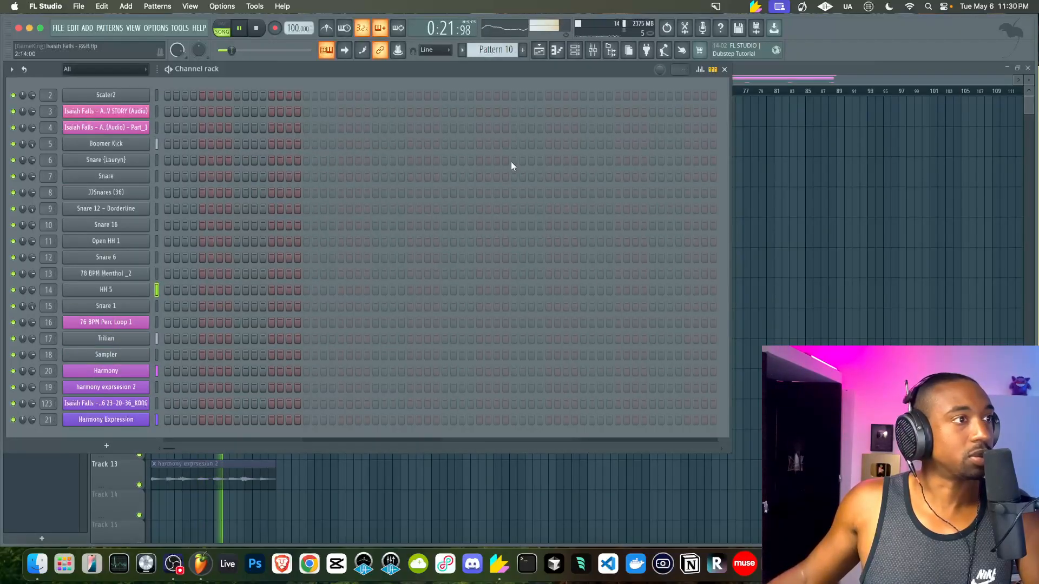
{"action": "key", "text": "F6"}
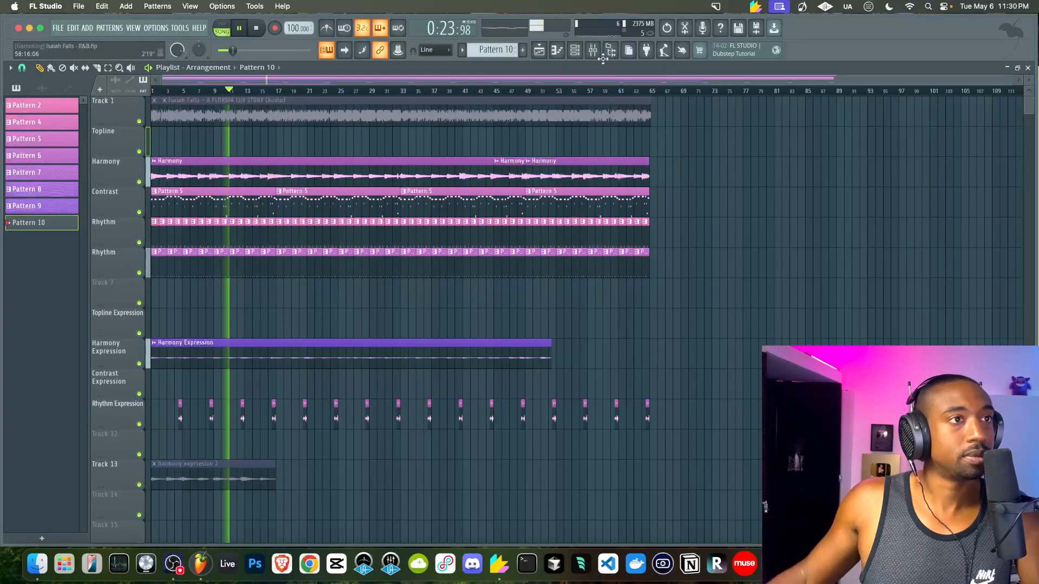
{"action": "key", "text": "space"}
{"action": "left_click", "coordinate": [574, 50]}
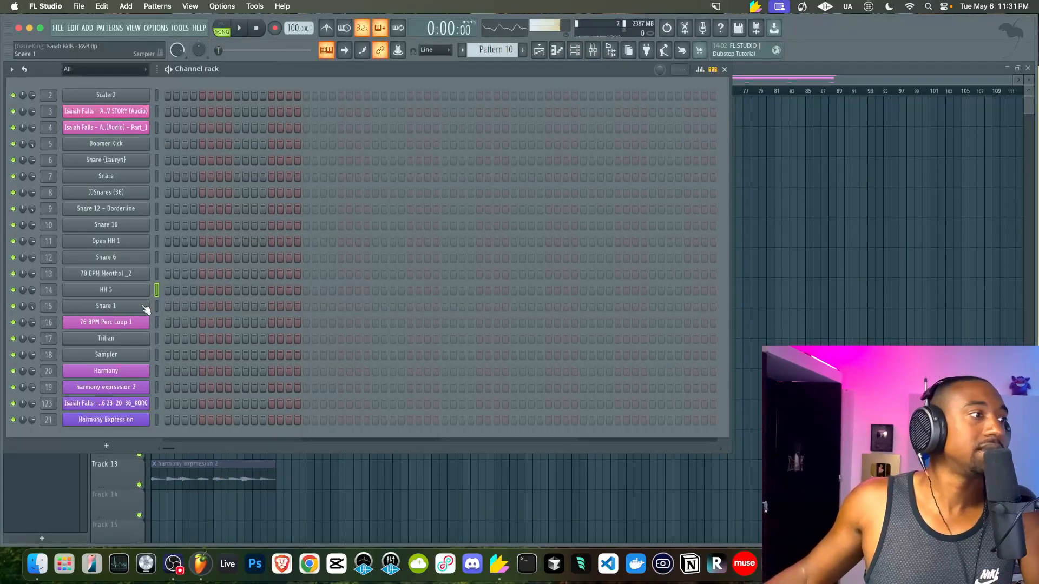
Give the HH 5 hi-hat sample a quick fade-out of about 34%
{"action": "left_click", "coordinate": [125, 295]}
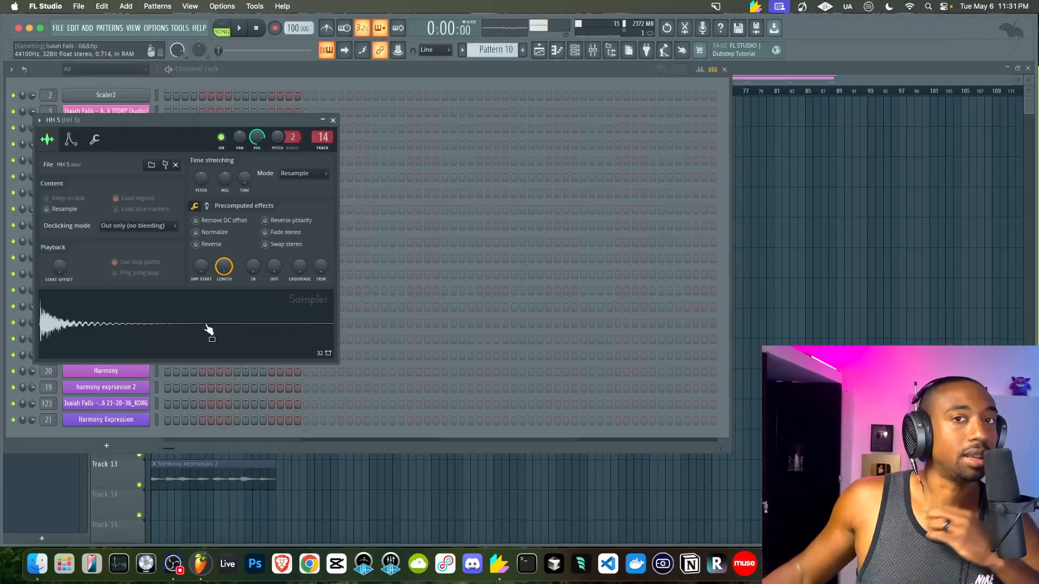
{"action": "key", "text": "space"}
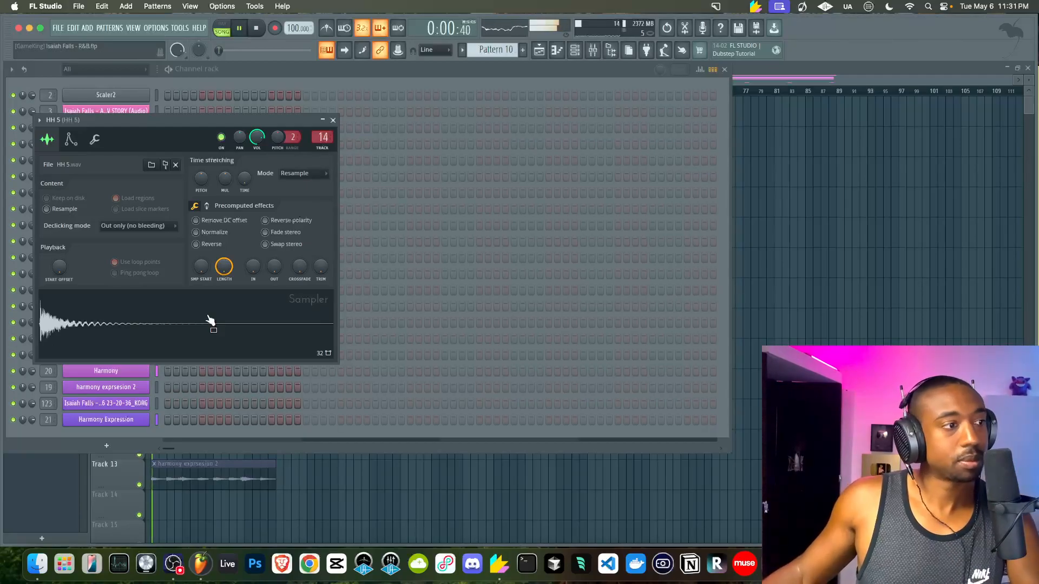
{"action": "key", "text": "space"}
{"action": "left_click_drag", "start_coordinate": [275, 265], "coordinate": [274, 255]}
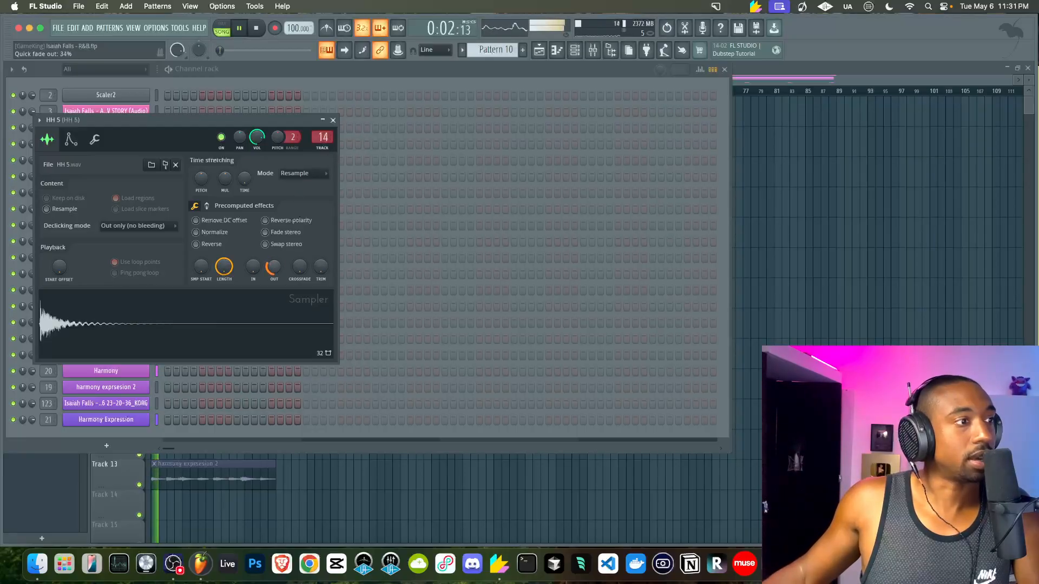
{"action": "left_click", "coordinate": [332, 119]}
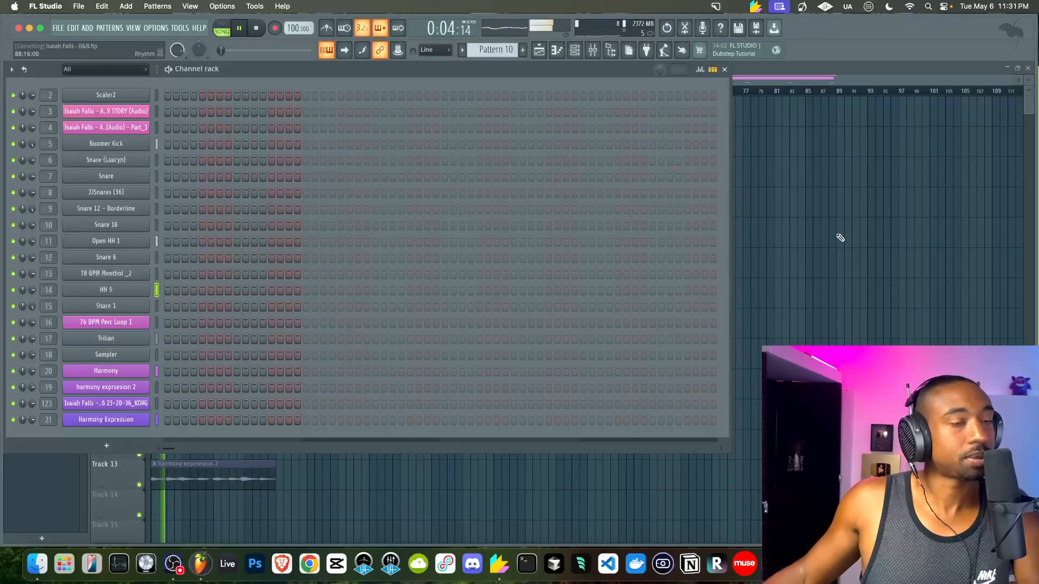
Check the hi-hat in a widened mixer, then return to the Channel rack
{"action": "left_click", "coordinate": [839, 235]}
{"action": "key", "text": "F9"}
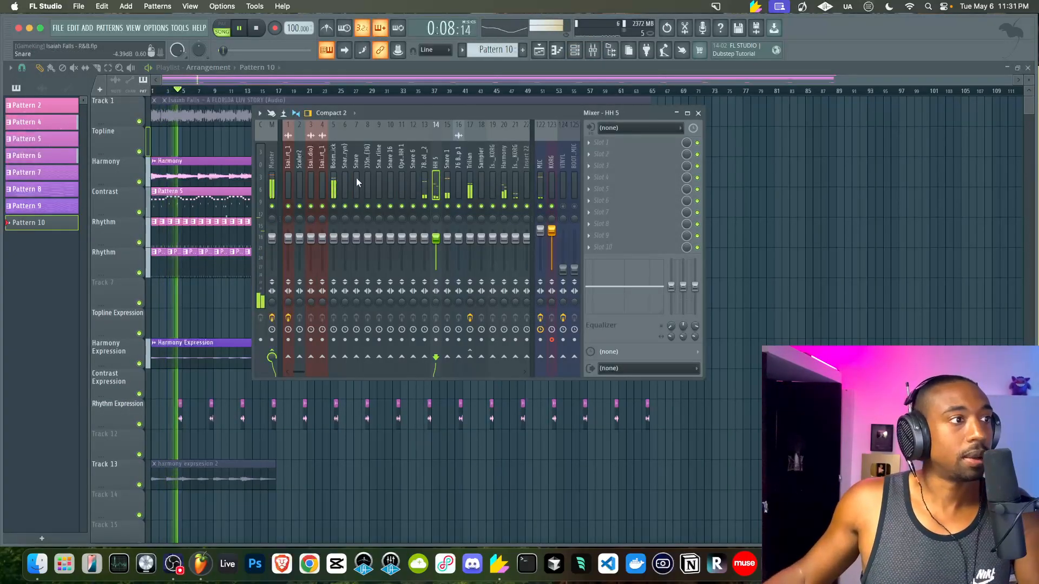
{"action": "scroll", "coordinate": [435, 168], "scroll_direction": "down", "scroll_amount": 4}
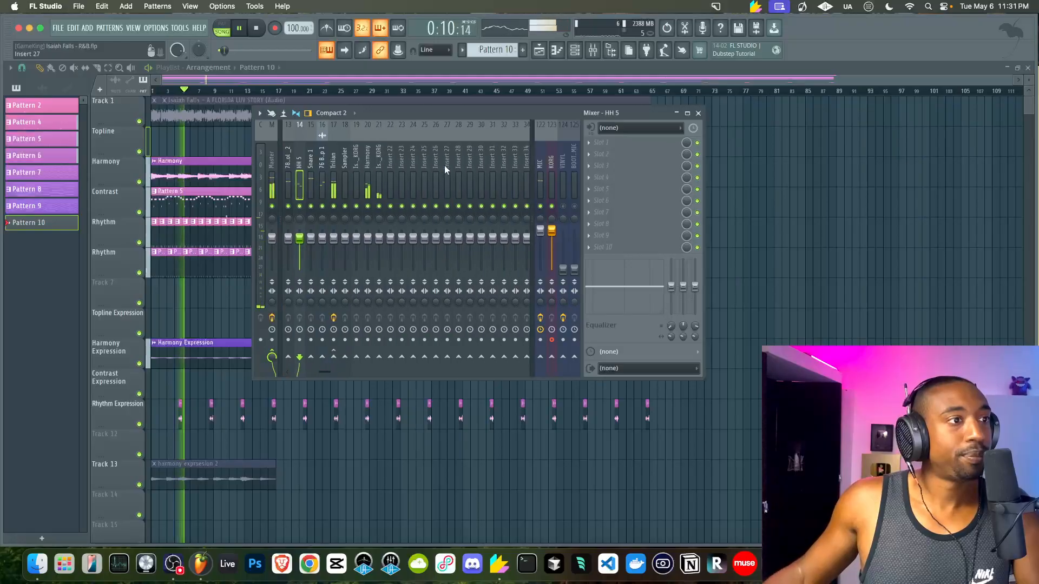
{"action": "scroll", "coordinate": [257, 250], "scroll_direction": "up", "scroll_amount": 4}
{"action": "left_click_drag", "start_coordinate": [254, 250], "coordinate": [182, 250]}
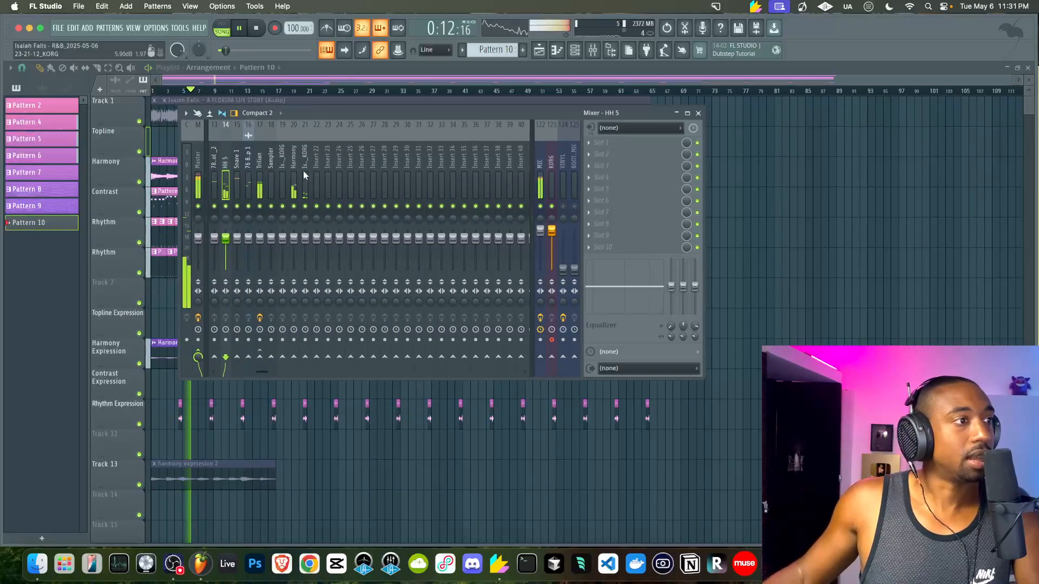
{"action": "key", "text": "F9"}
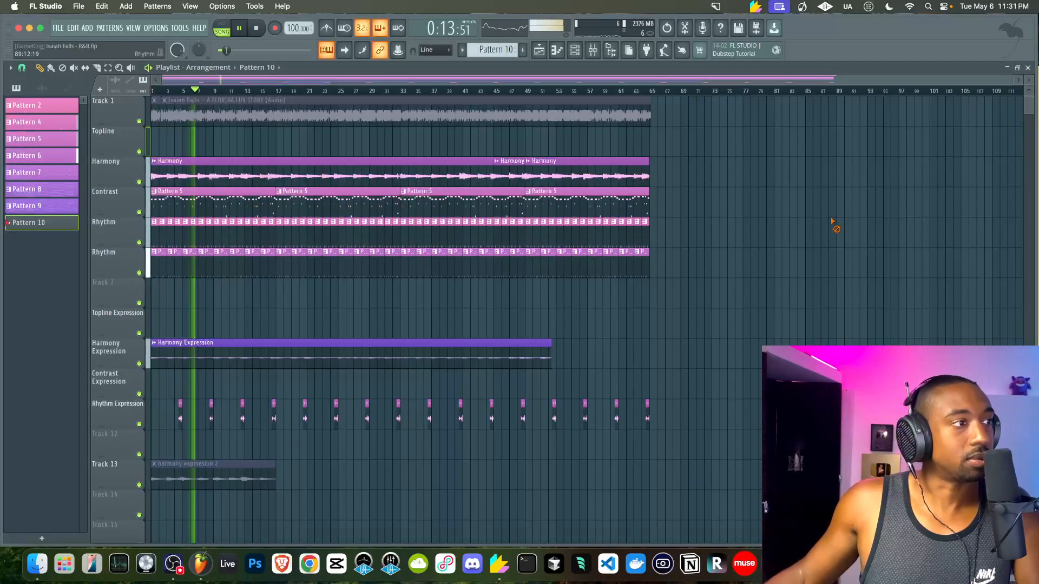
{"action": "left_click", "coordinate": [579, 56]}
{"action": "key", "text": "space"}
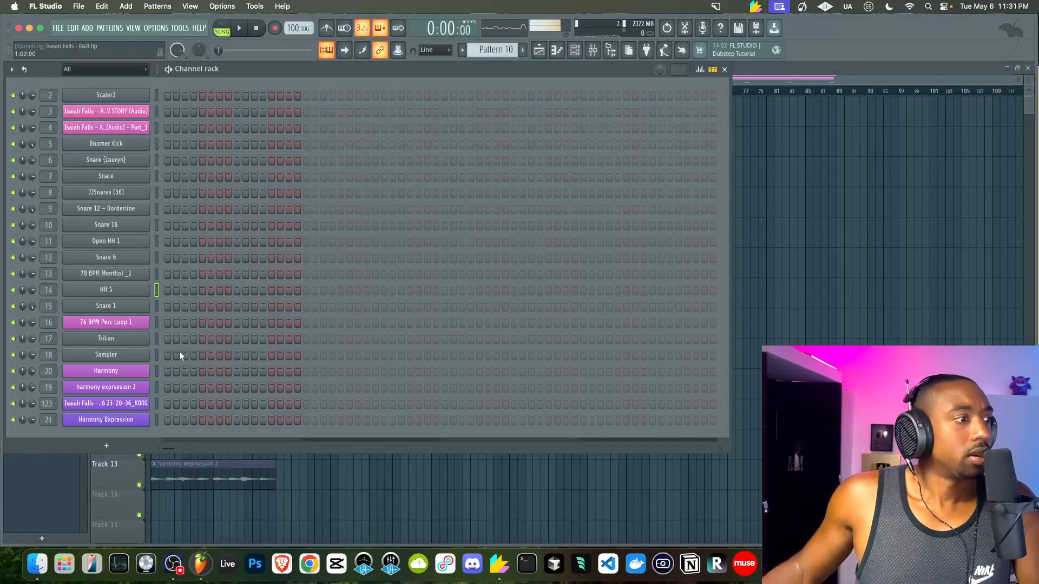
Add an Ample Guitar SC channel, browse its amp, EQ and compressor pages, then close it
{"action": "left_click", "coordinate": [115, 447]}
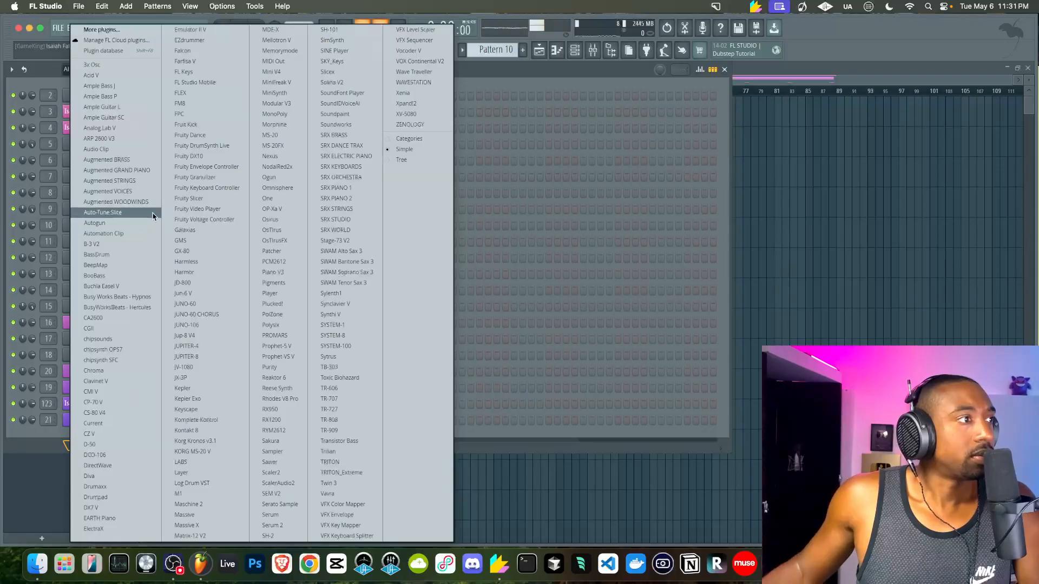
{"action": "left_click", "coordinate": [145, 118]}
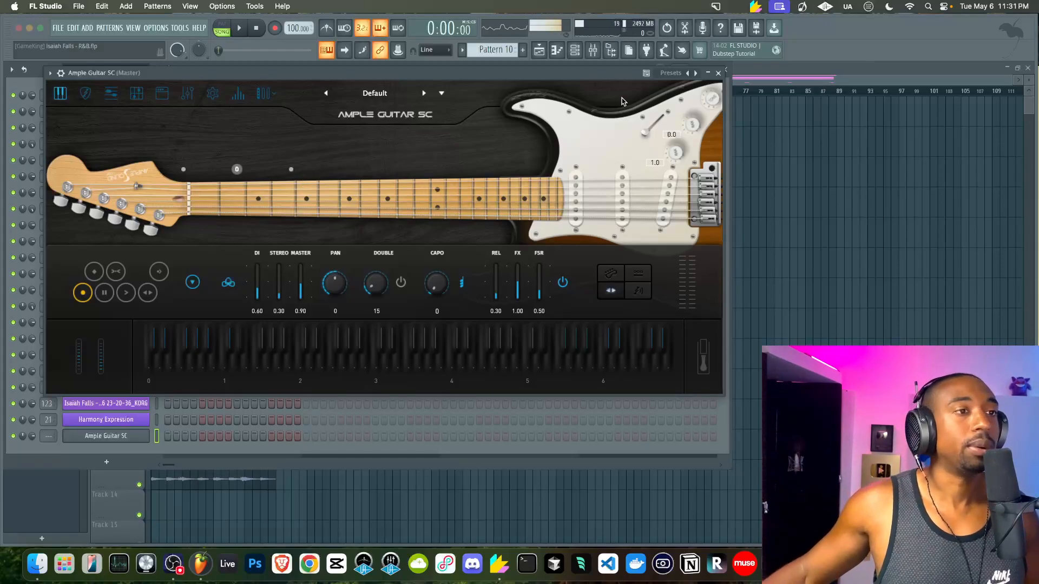
{"action": "left_click", "coordinate": [163, 96]}
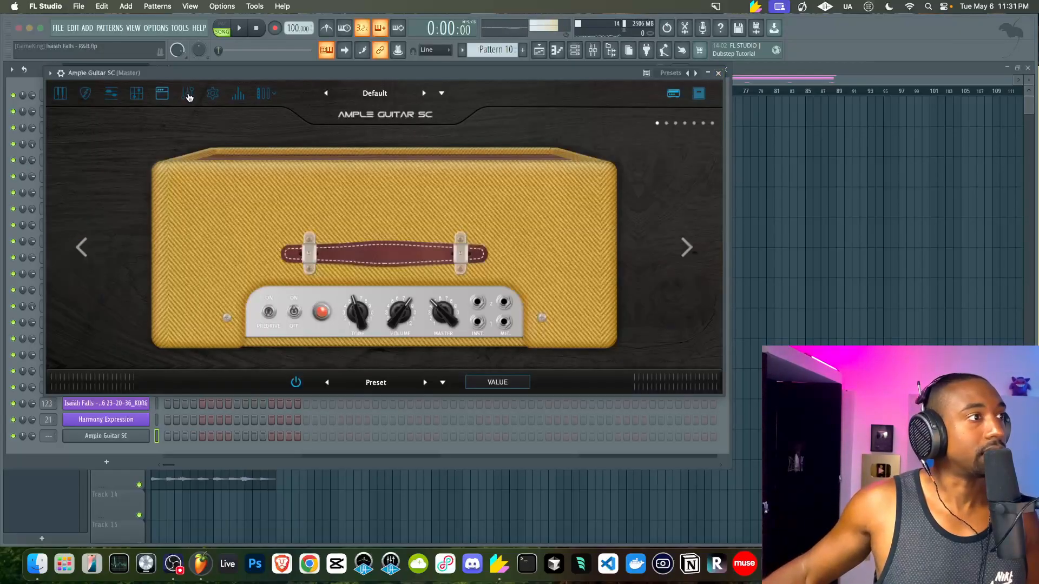
{"action": "left_click", "coordinate": [188, 94]}
{"action": "left_click", "coordinate": [62, 325]}
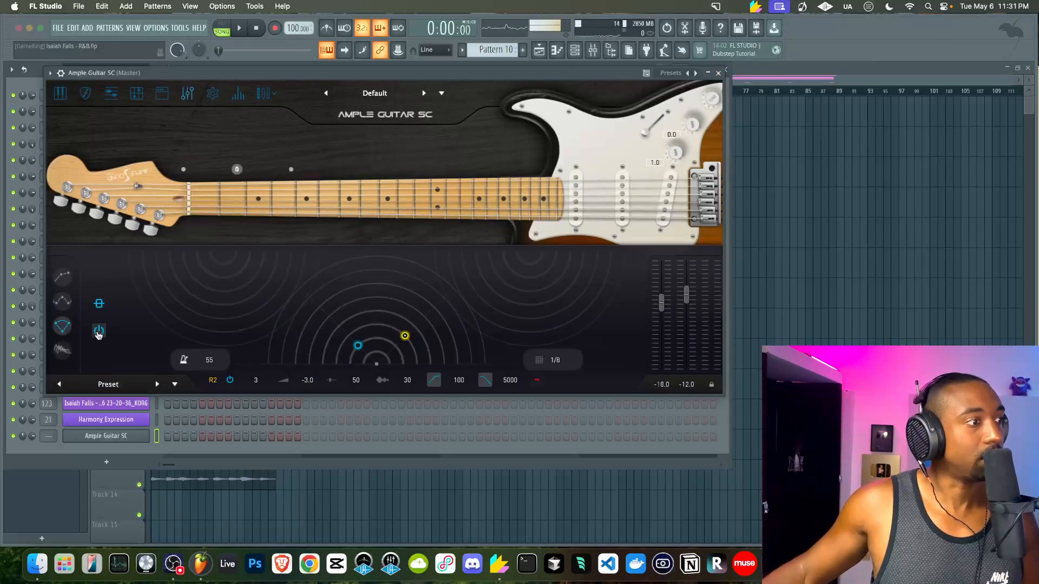
{"action": "left_click", "coordinate": [64, 353]}
{"action": "left_click", "coordinate": [62, 309]}
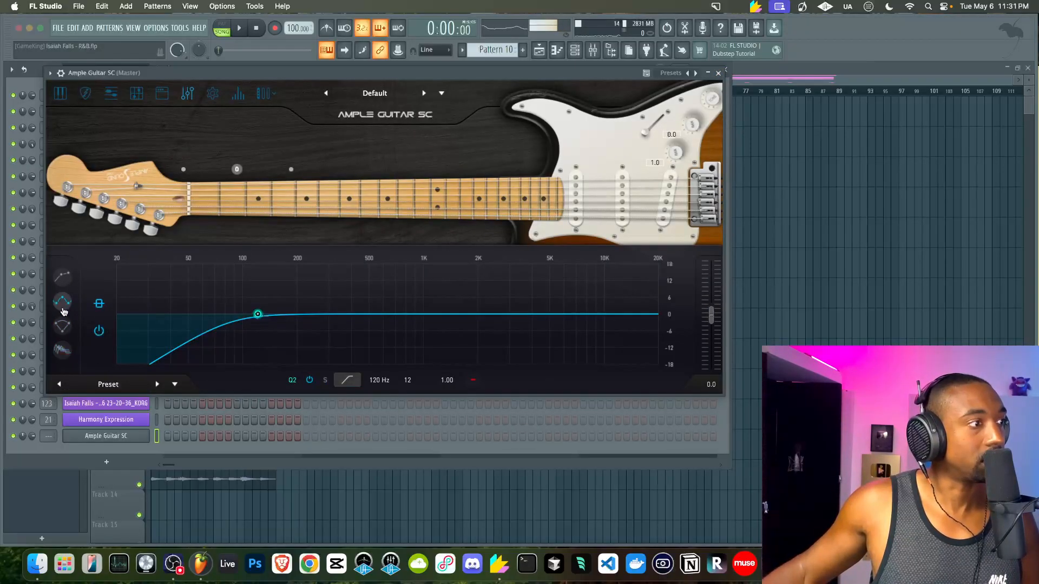
{"action": "left_click", "coordinate": [62, 278]}
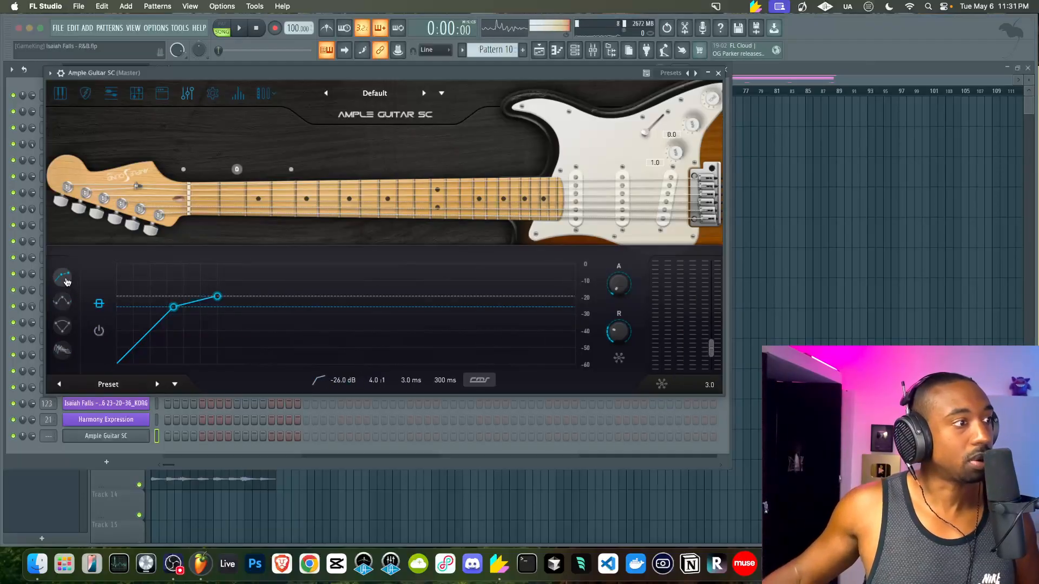
{"action": "left_click", "coordinate": [162, 94]}
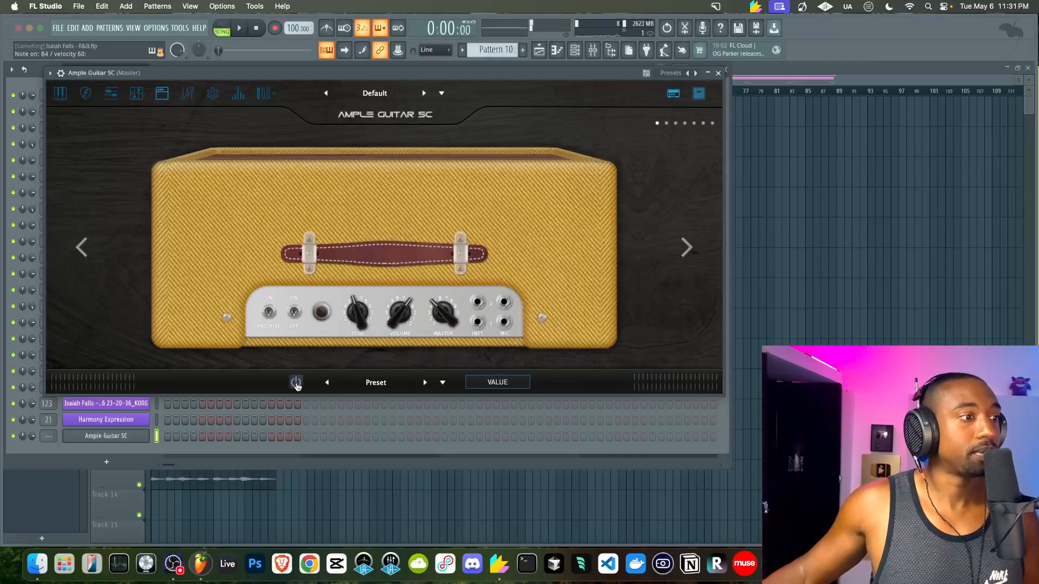
{"action": "left_click", "coordinate": [61, 94]}
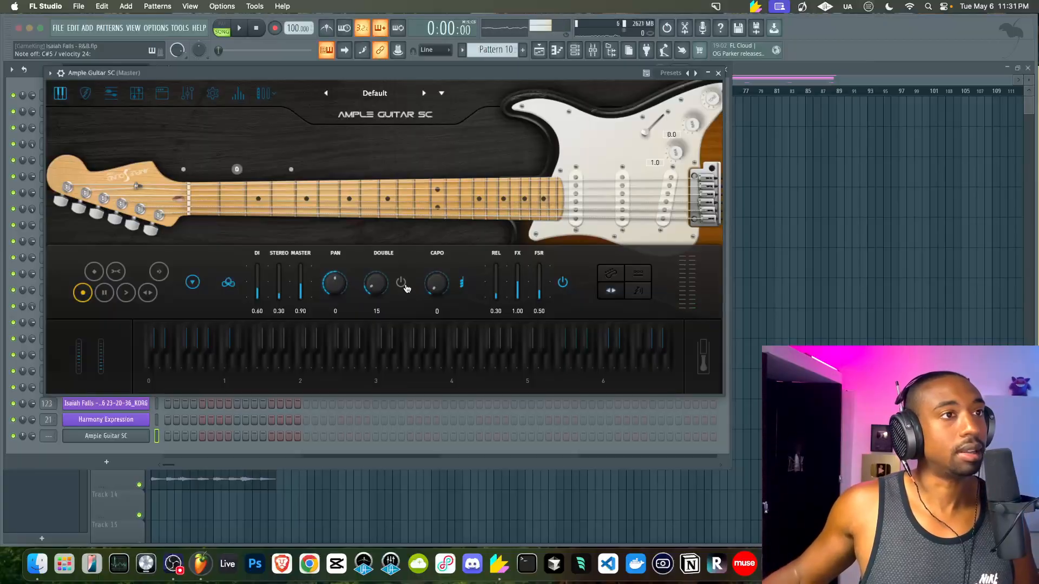
{"action": "left_click", "coordinate": [718, 73]}
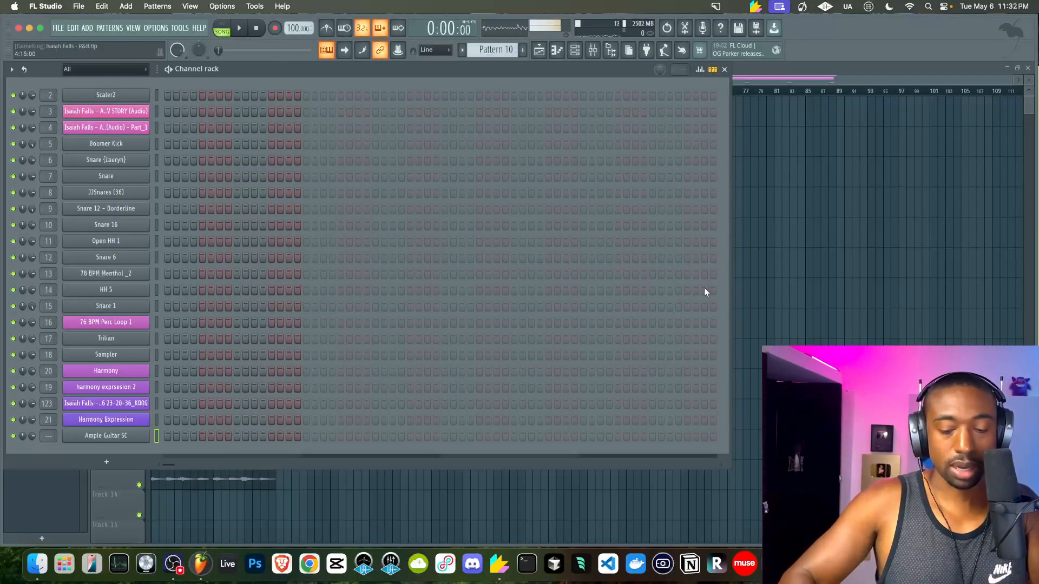
Audition the arrangement and check the Ample Guitar SC channel's routing settings
{"action": "key", "text": "F6"}
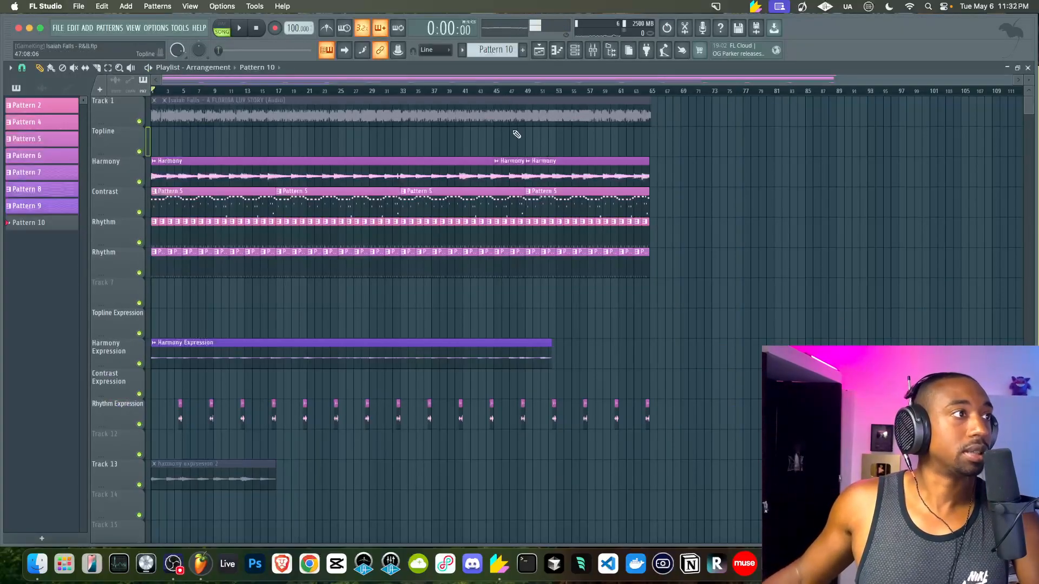
{"action": "key", "text": "space"}
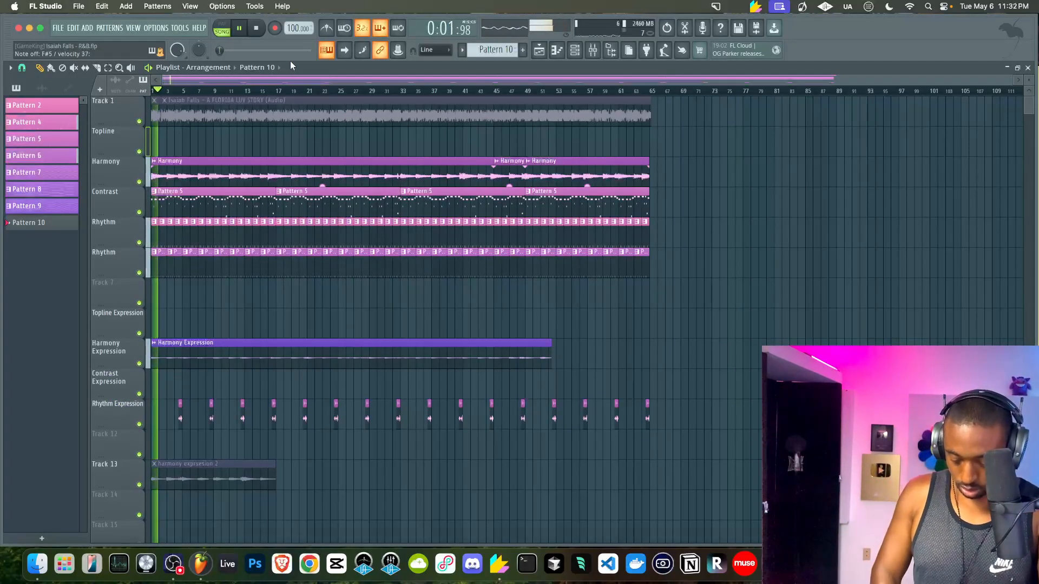
{"action": "key", "text": "space"}
{"action": "left_click", "coordinate": [578, 51]}
{"action": "key", "text": "F6"}
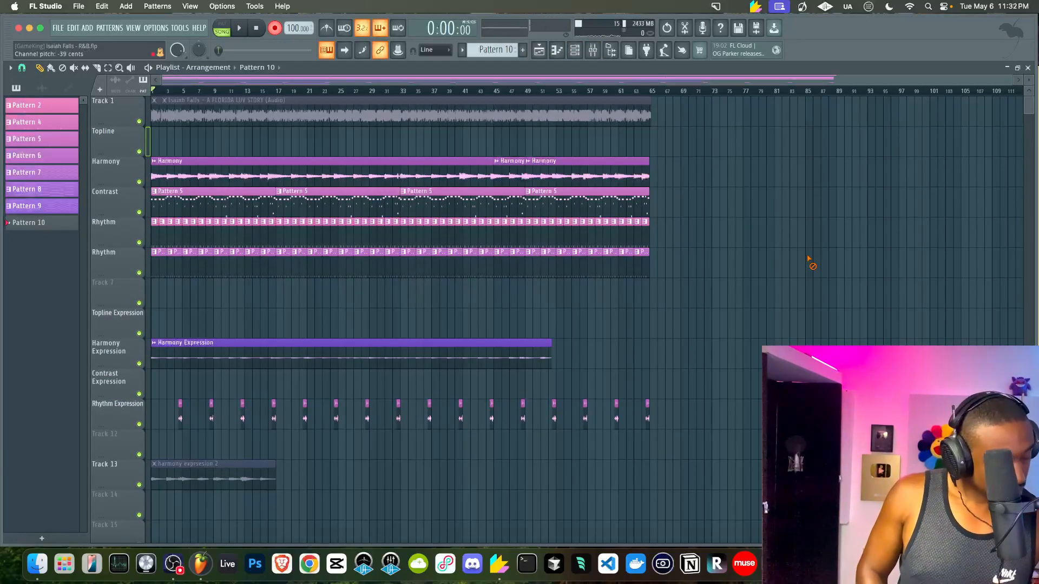
{"action": "left_click", "coordinate": [578, 50]}
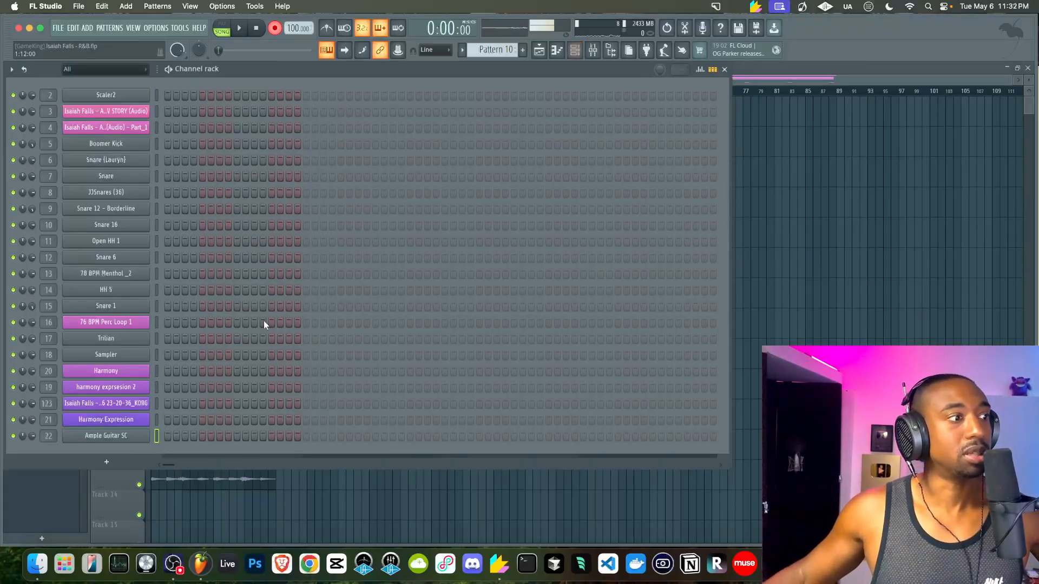
{"action": "left_click", "coordinate": [134, 437]}
{"action": "left_click", "coordinate": [62, 73]}
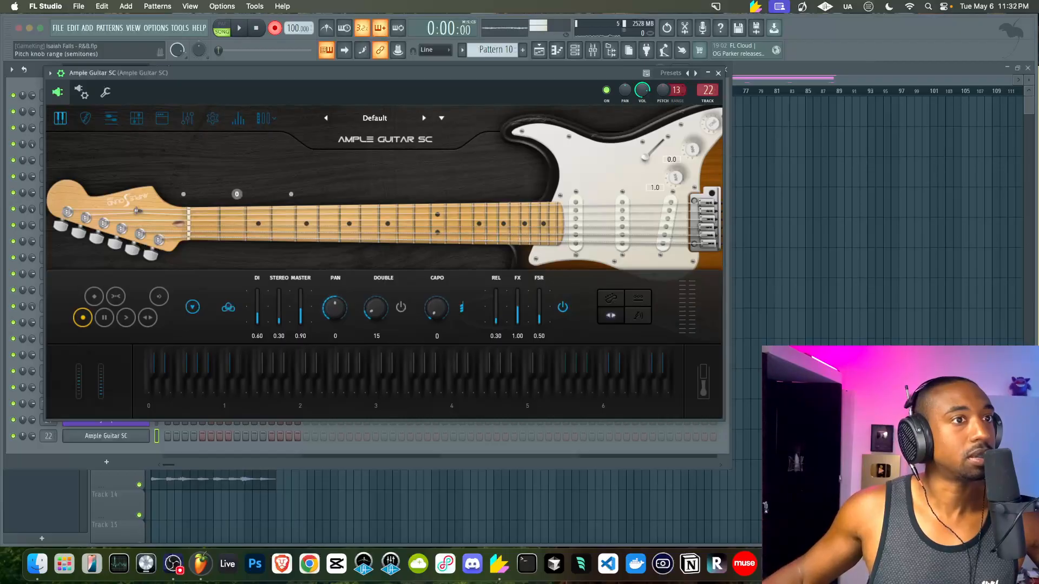
{"action": "left_click", "coordinate": [718, 73]}
{"action": "key", "text": "F6"}
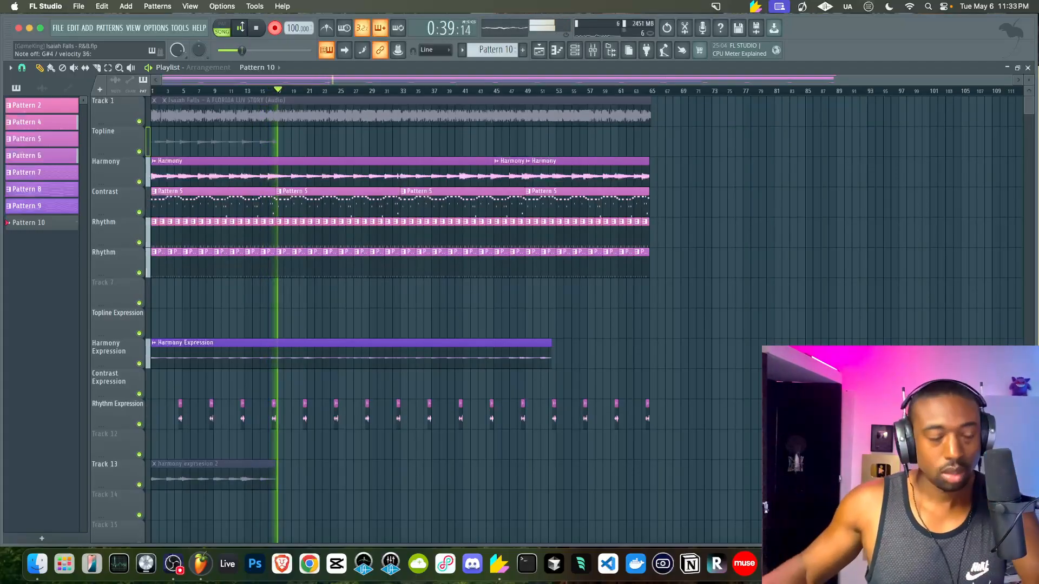
Stop recording, delete the stray Topline audio clip, and trim Pattern 10 to end near bar 19
{"action": "key", "text": "space"}
{"action": "left_click", "coordinate": [276, 29]}
{"action": "right_click", "coordinate": [259, 138]}
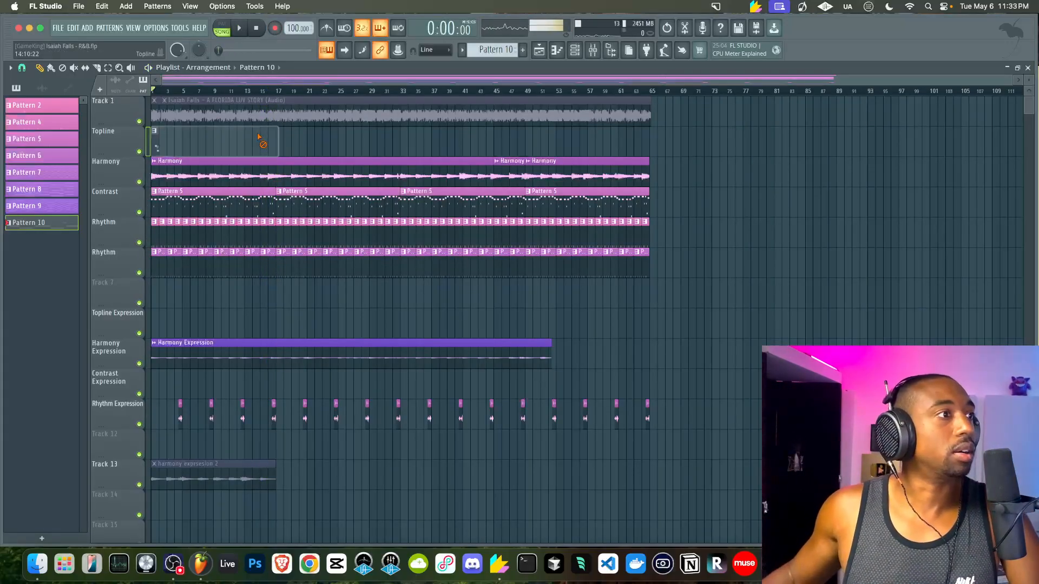
{"action": "left_click_drag", "start_coordinate": [159, 143], "coordinate": [293, 140]}
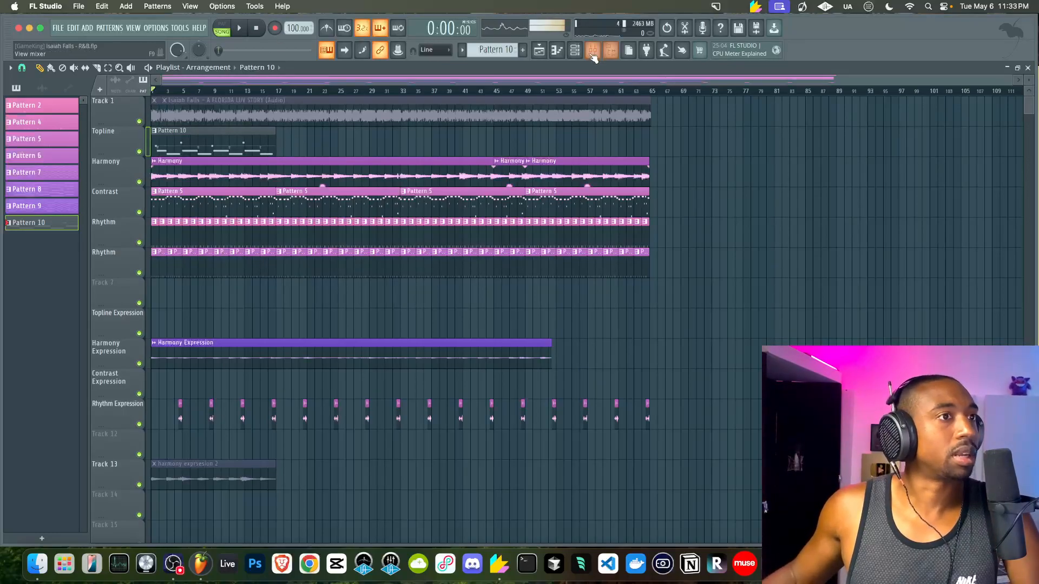
{"action": "left_click", "coordinate": [577, 54]}
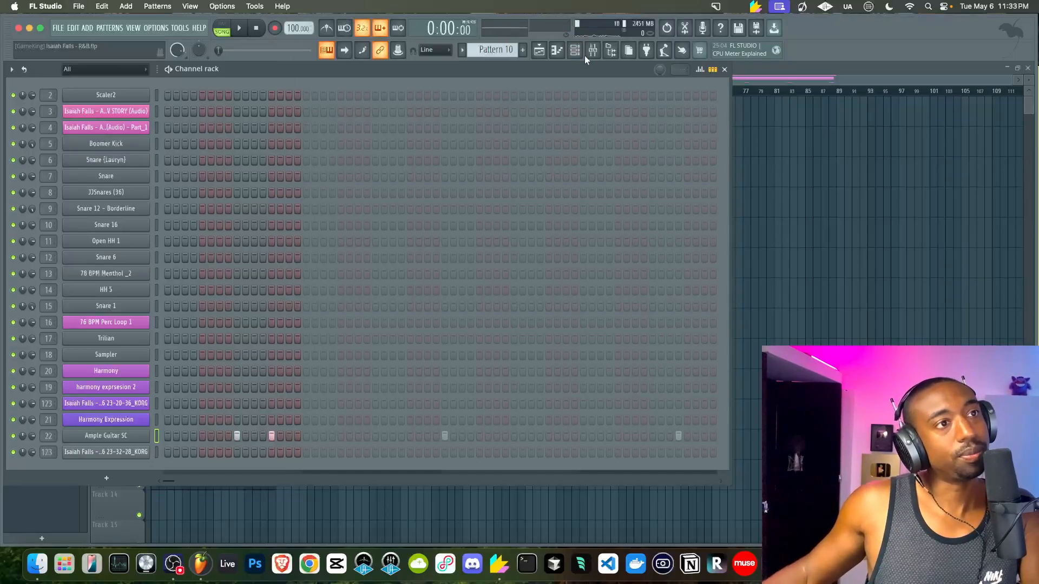
Load Guitar Rig 7 on the guitar's mixer insert and add a Cry Wah to its rack
{"action": "key", "text": "F9"}
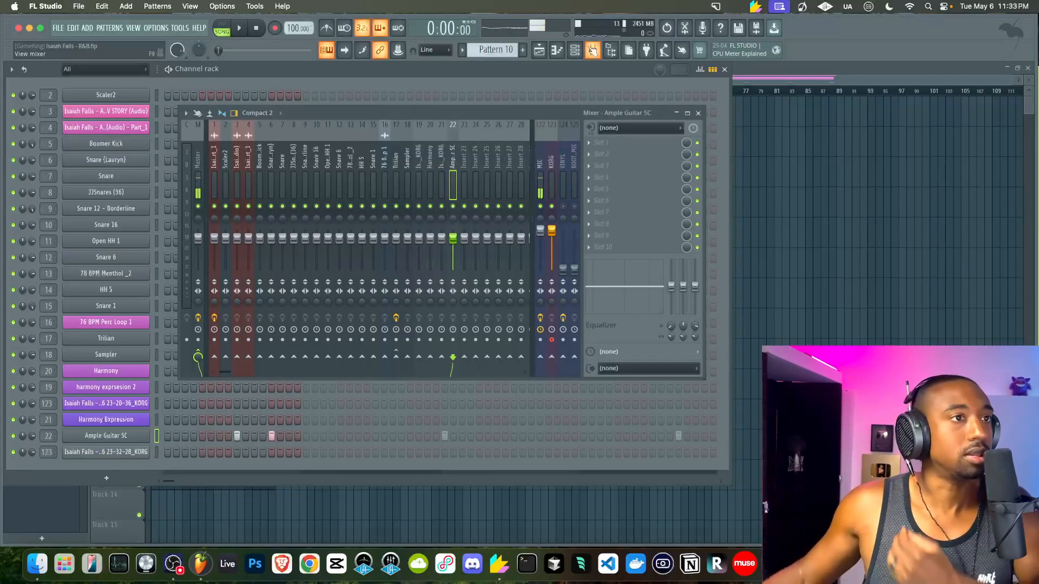
{"action": "left_click", "coordinate": [613, 146]}
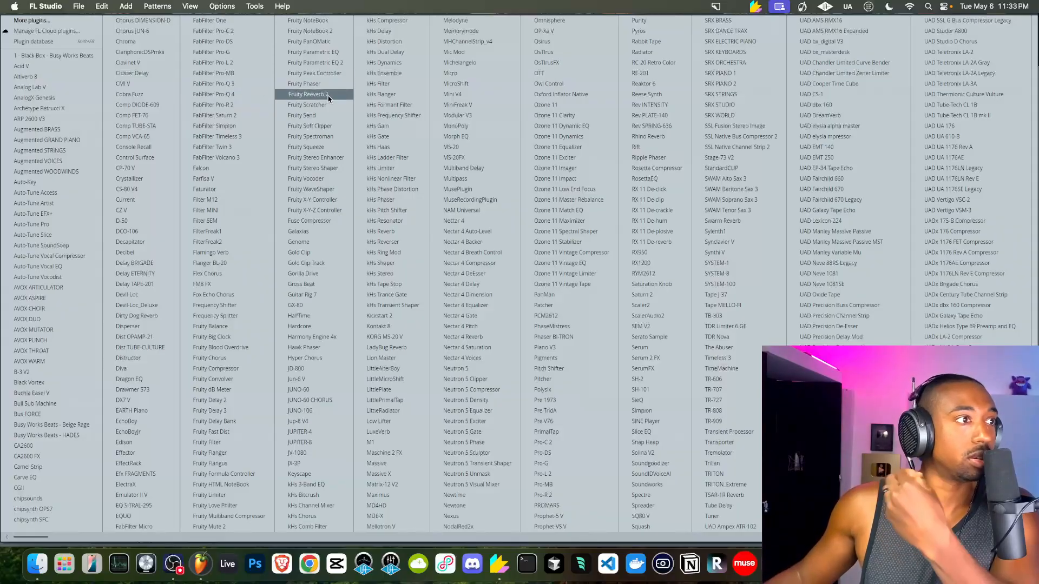
{"action": "left_click", "coordinate": [324, 295]}
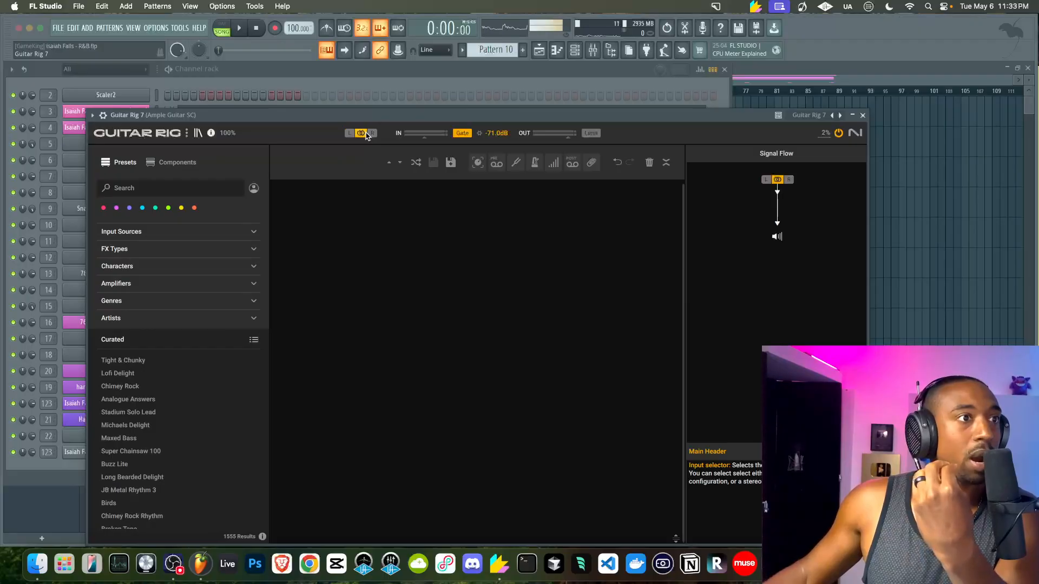
{"action": "left_click", "coordinate": [177, 162]}
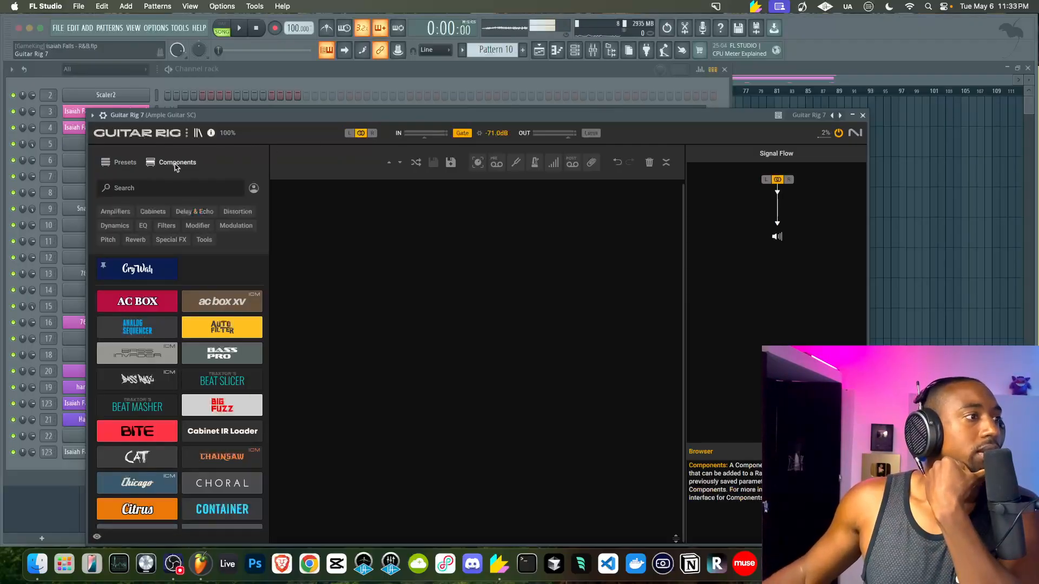
{"action": "left_click_drag", "start_coordinate": [150, 270], "coordinate": [446, 273]}
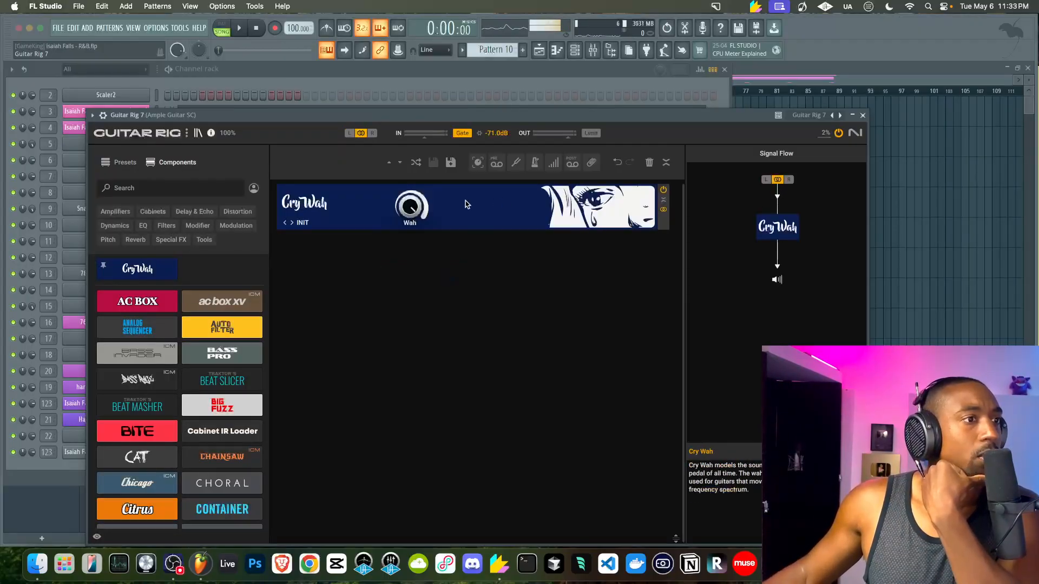
Set the Cry Wah amount, link its Wah parameter to a controller, and close Guitar Rig 7
{"action": "left_click_drag", "start_coordinate": [410, 206], "coordinate": [410, 200]}
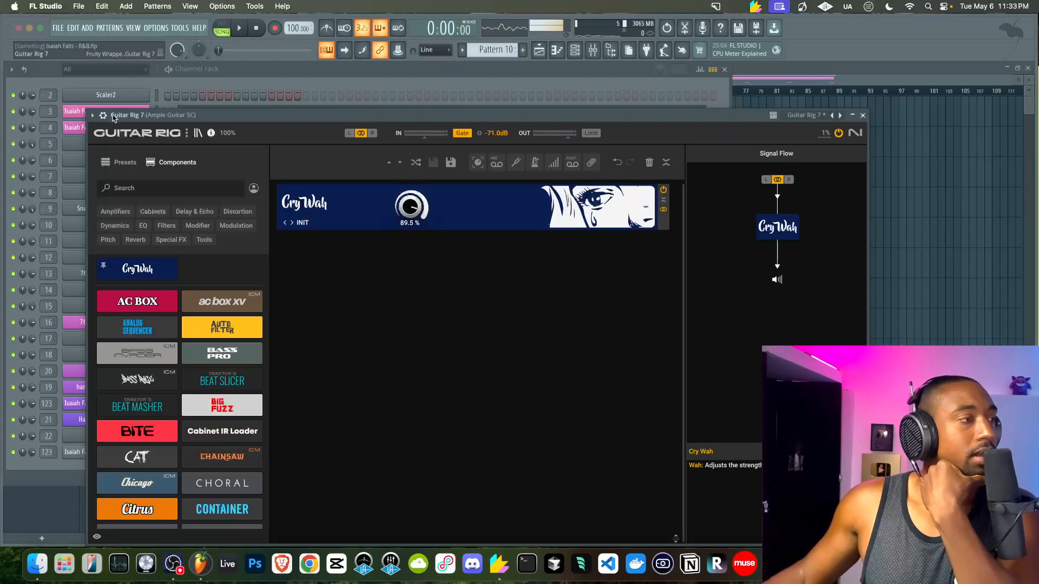
{"action": "left_click", "coordinate": [100, 116]}
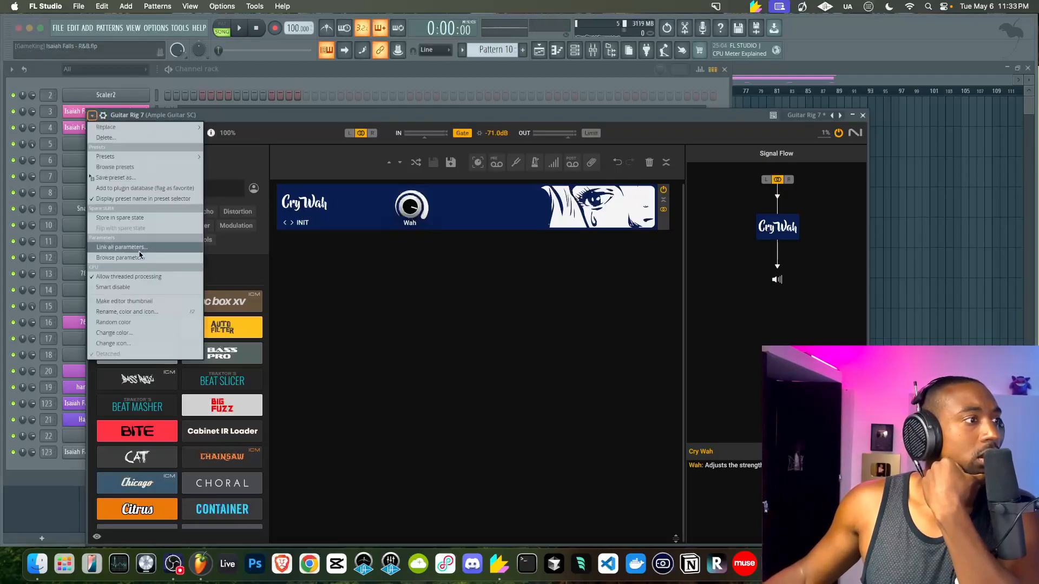
{"action": "left_click", "coordinate": [139, 257]}
{"action": "left_click_drag", "start_coordinate": [182, 126], "coordinate": [417, 127]}
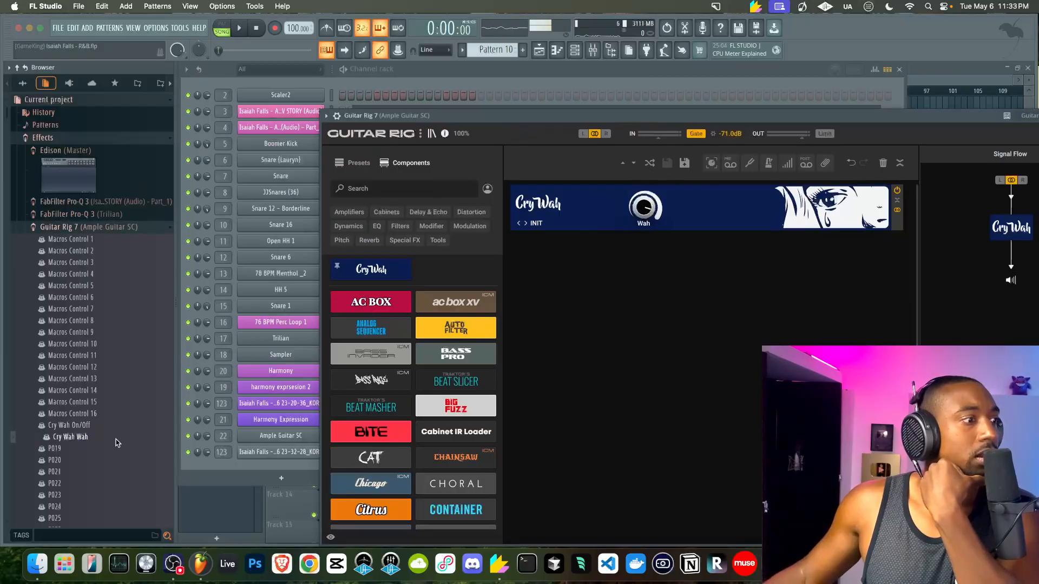
{"action": "right_click", "coordinate": [80, 439]}
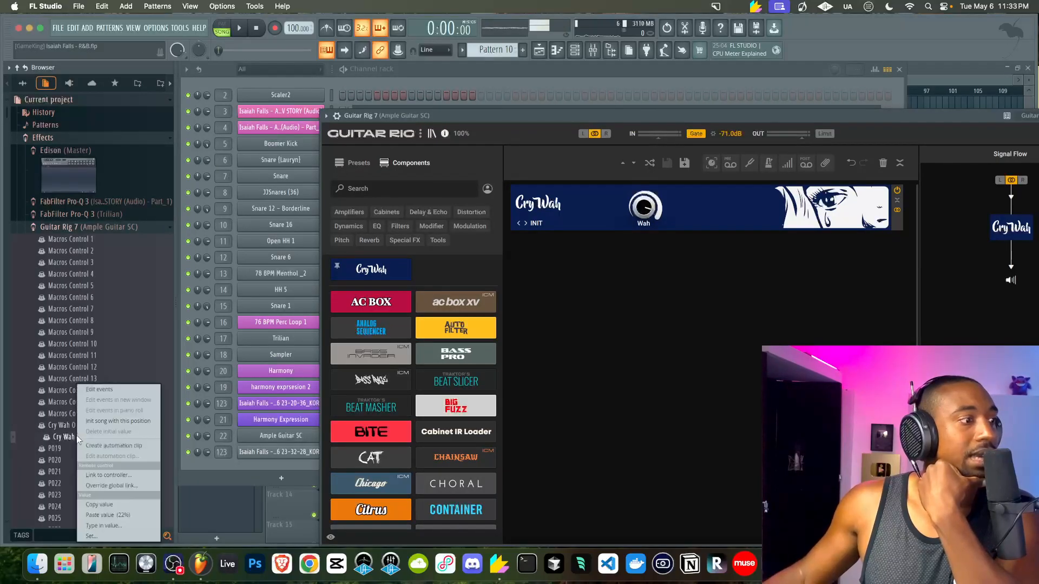
{"action": "left_click", "coordinate": [103, 474]}
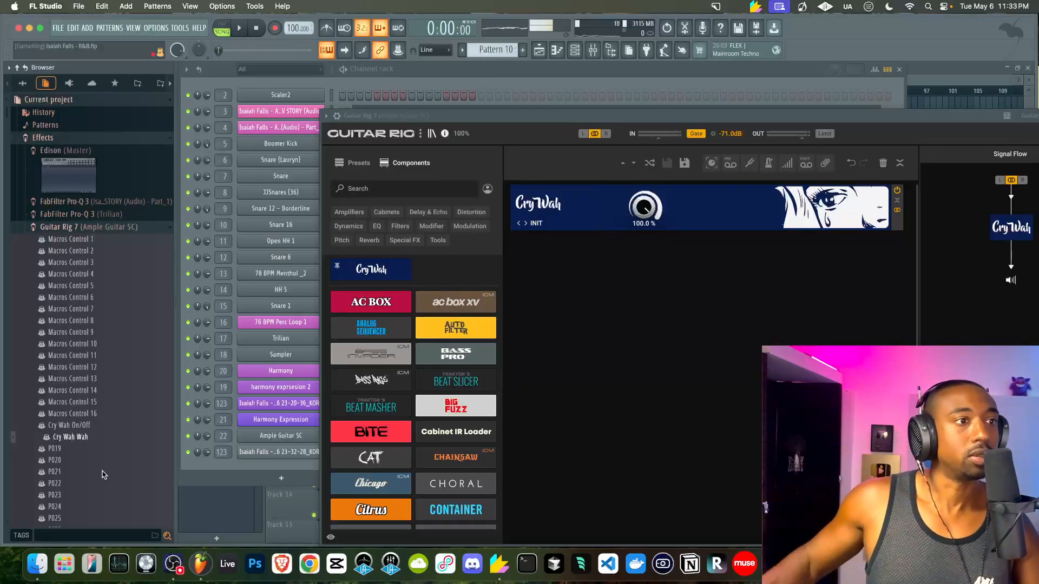
{"action": "left_click_drag", "start_coordinate": [856, 117], "coordinate": [600, 125]}
{"action": "left_click", "coordinate": [839, 117]}
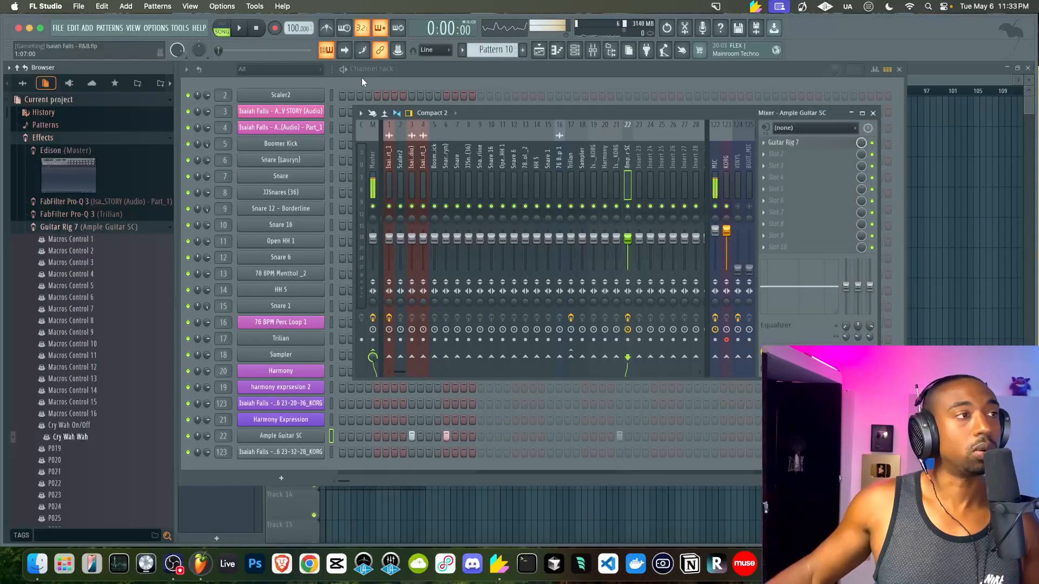
Play and stop the song to hear the guitar, checking the recording options
{"action": "left_click", "coordinate": [238, 28]}
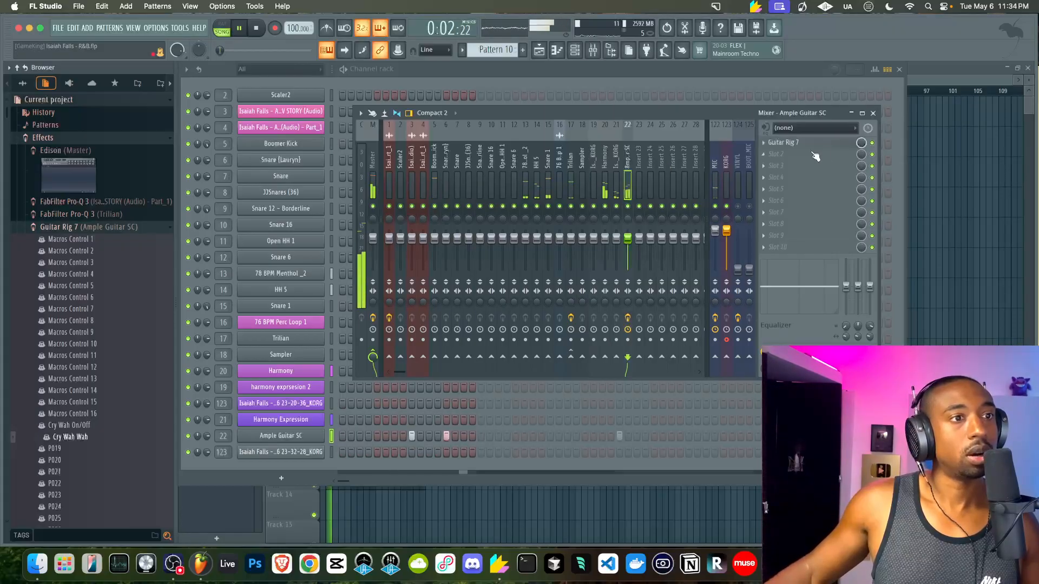
{"action": "left_click", "coordinate": [256, 28]}
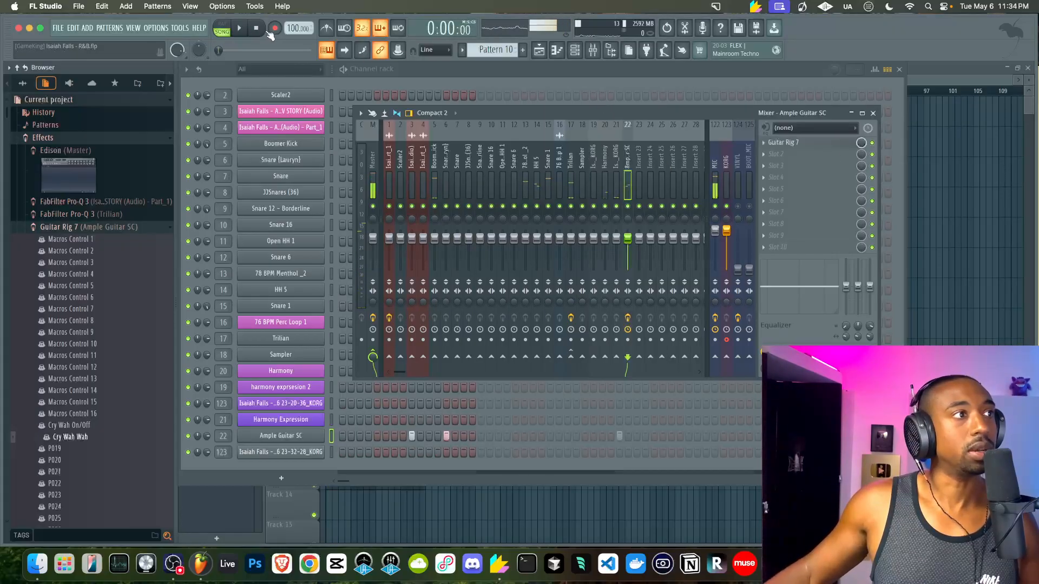
{"action": "right_click", "coordinate": [279, 31]}
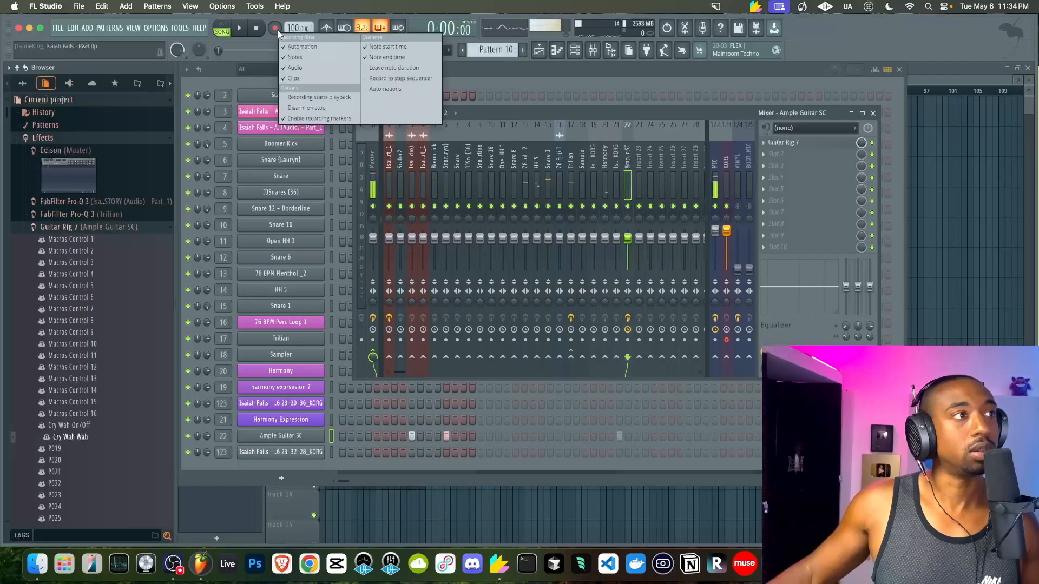
{"action": "left_click", "coordinate": [275, 28]}
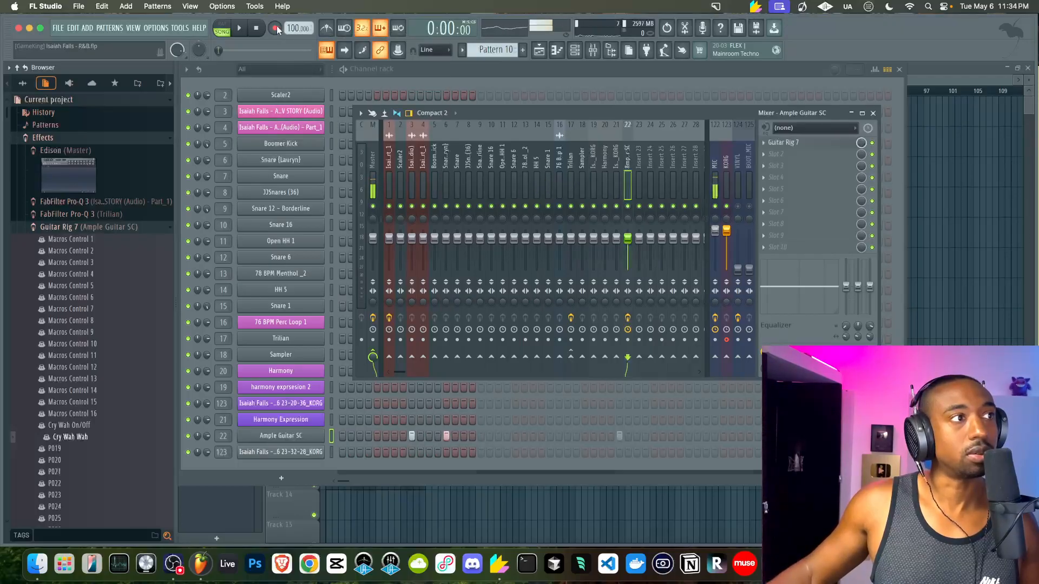
Record a short take in the Playlist, then delete the KORG clip it left on Track 7
{"action": "left_click", "coordinate": [1032, 280]}
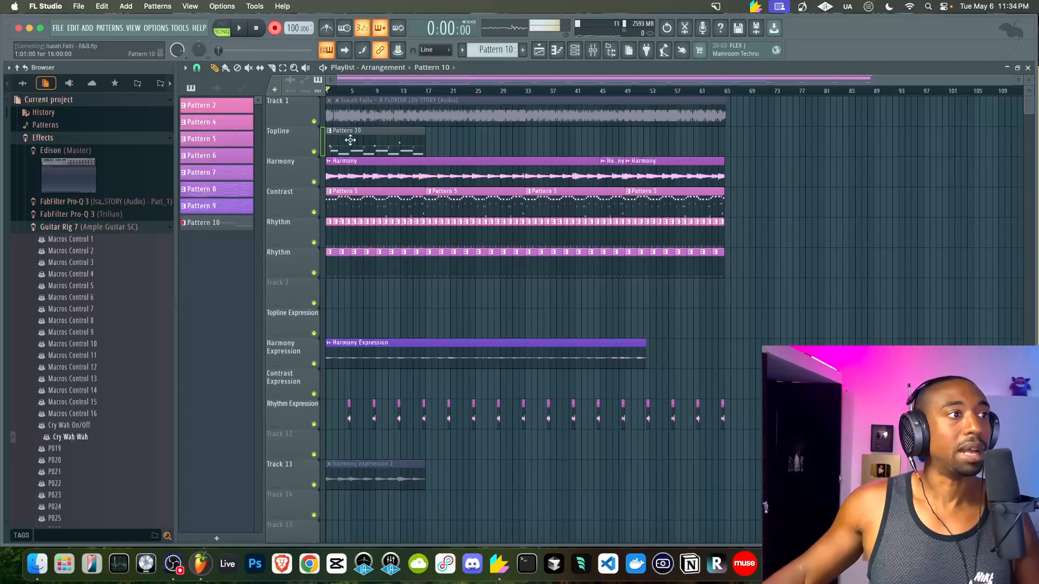
{"action": "scroll", "coordinate": [350, 140], "scroll_direction": "up", "scroll_amount": 3}
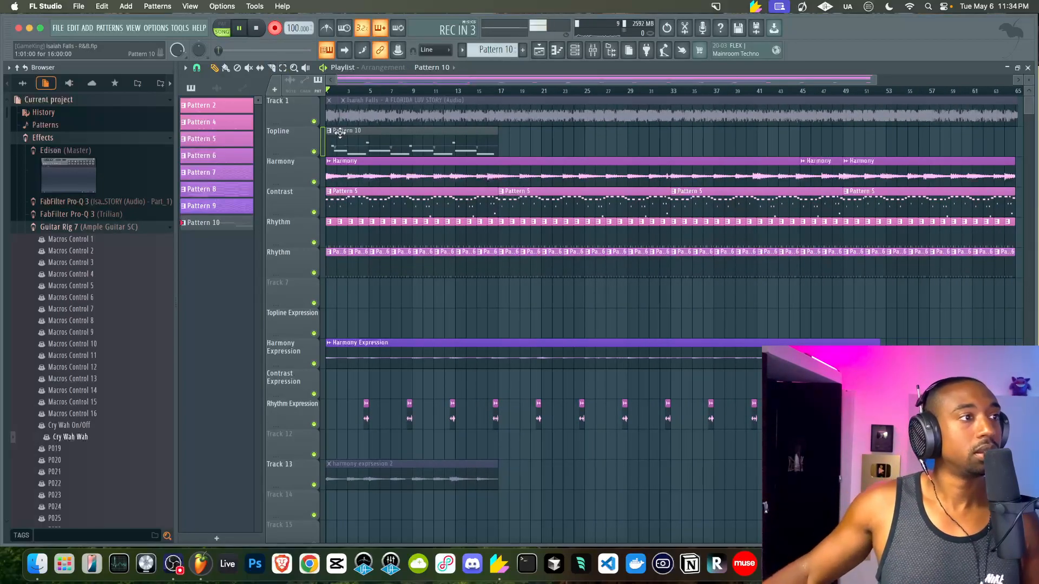
{"action": "scroll", "coordinate": [340, 134], "scroll_direction": "up", "scroll_amount": 2}
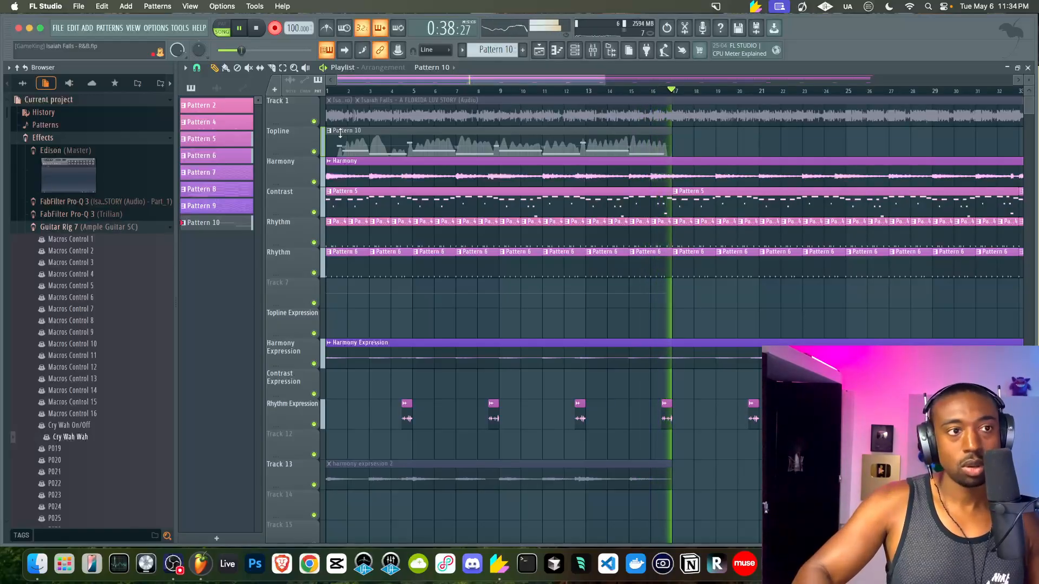
{"action": "key", "text": "space"}
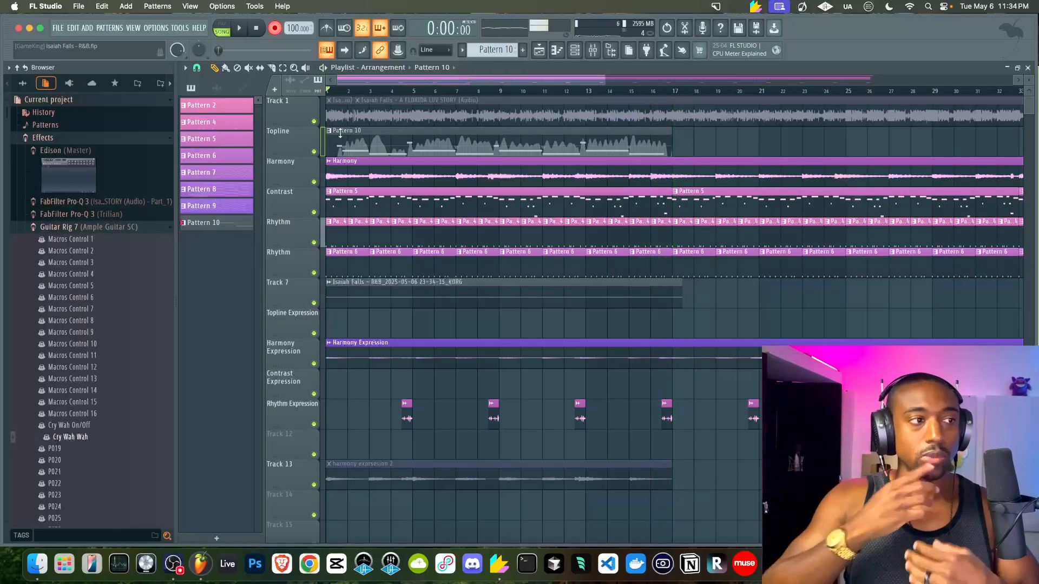
{"action": "right_click", "coordinate": [388, 303]}
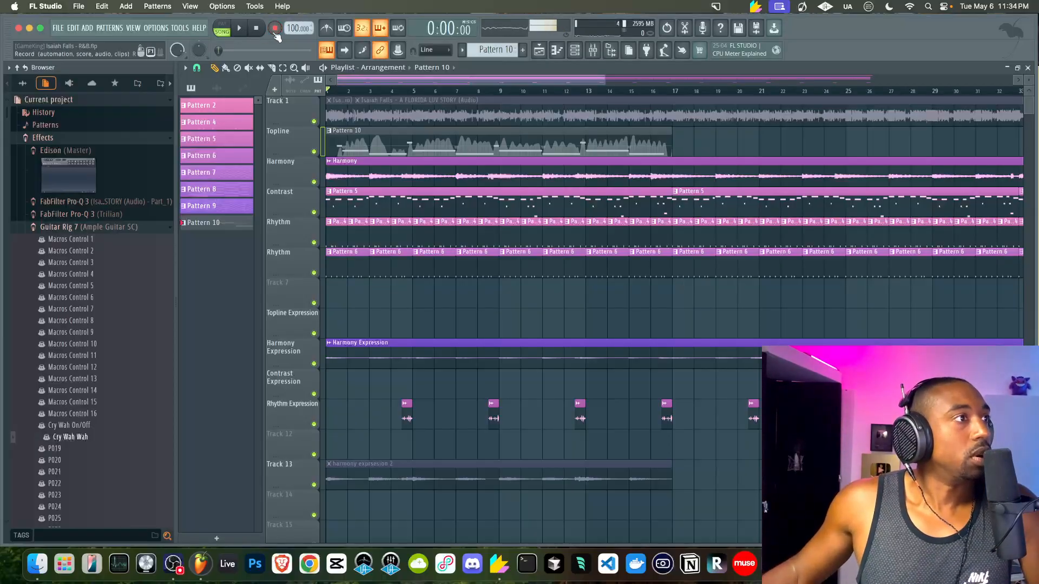
{"action": "left_click", "coordinate": [177, 30]}
Run the Tools > Macros 'Switch smart disable for all plugins' macro and start playback
{"action": "mouse_move", "coordinate": [216, 63]}
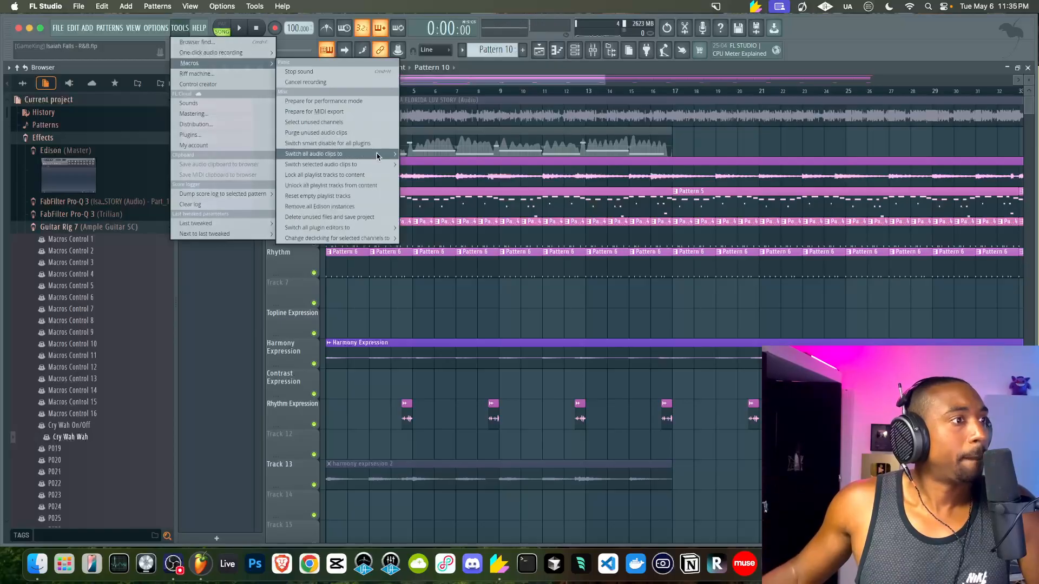
{"action": "mouse_move", "coordinate": [368, 165]}
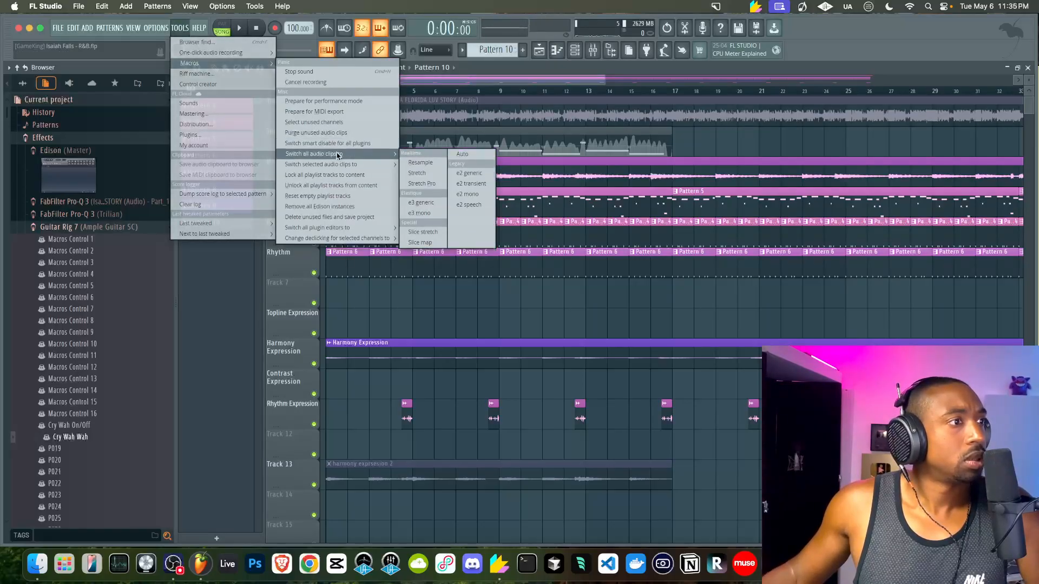
{"action": "left_click", "coordinate": [326, 145]}
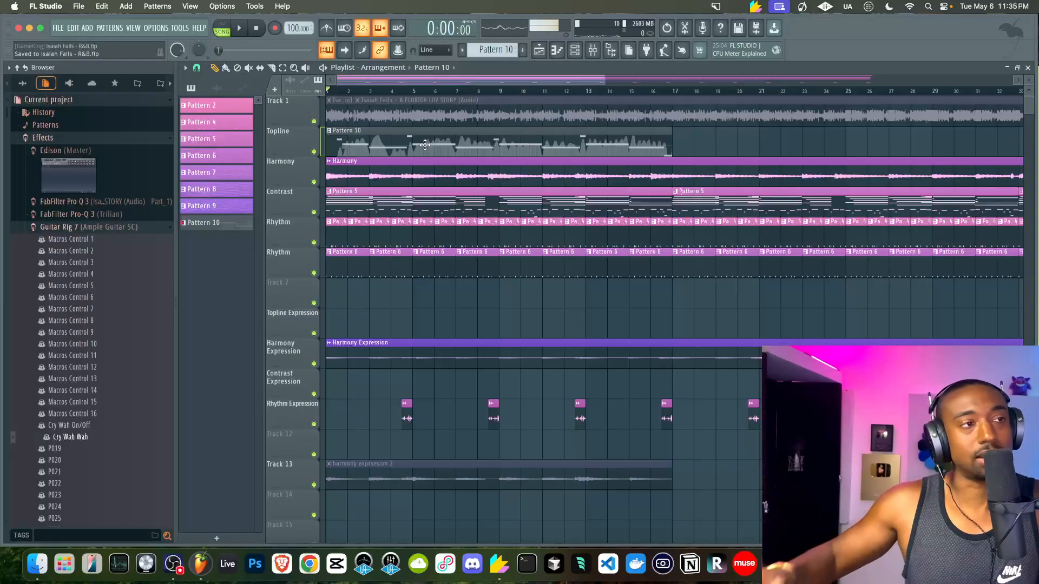
{"action": "key", "text": "space"}
Put Fruity Delay 3 on the Ample Guitar SC insert, with feedback at 10.5% and ping-pong on
{"action": "key", "text": "F9"}
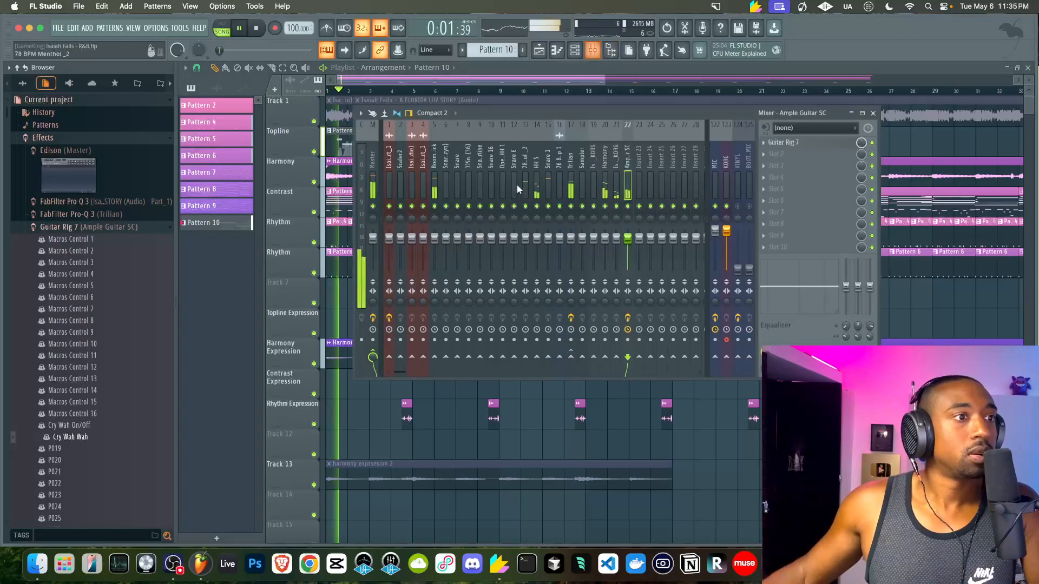
{"action": "key", "text": "space"}
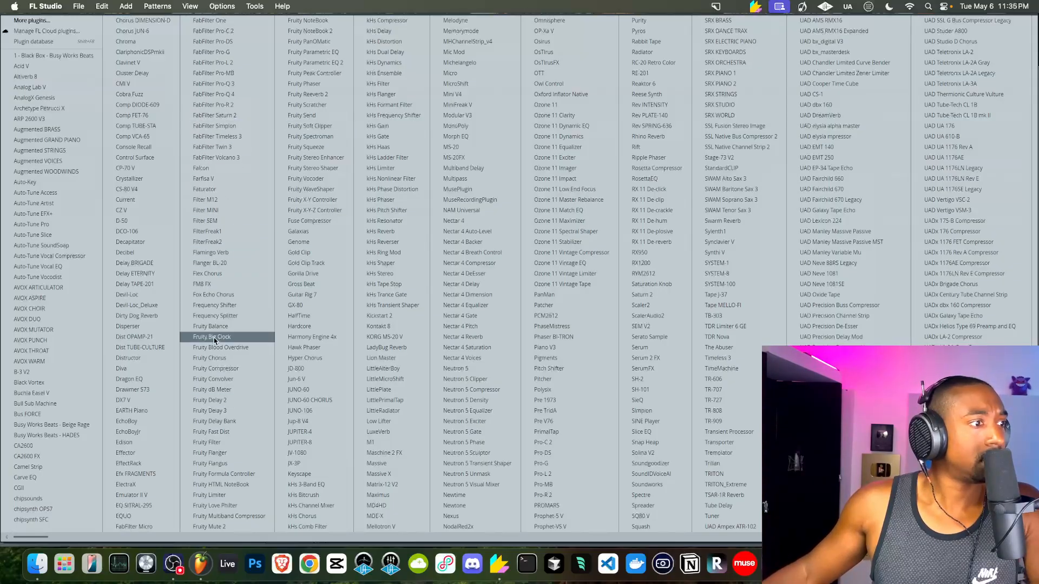
{"action": "left_click", "coordinate": [232, 413]}
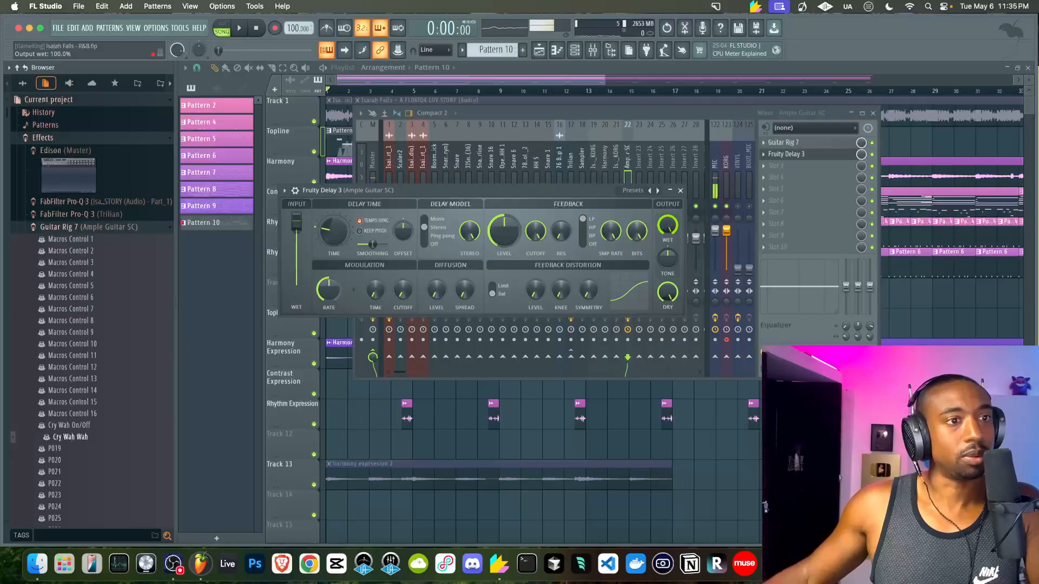
{"action": "left_click_drag", "start_coordinate": [508, 231], "coordinate": [508, 260]}
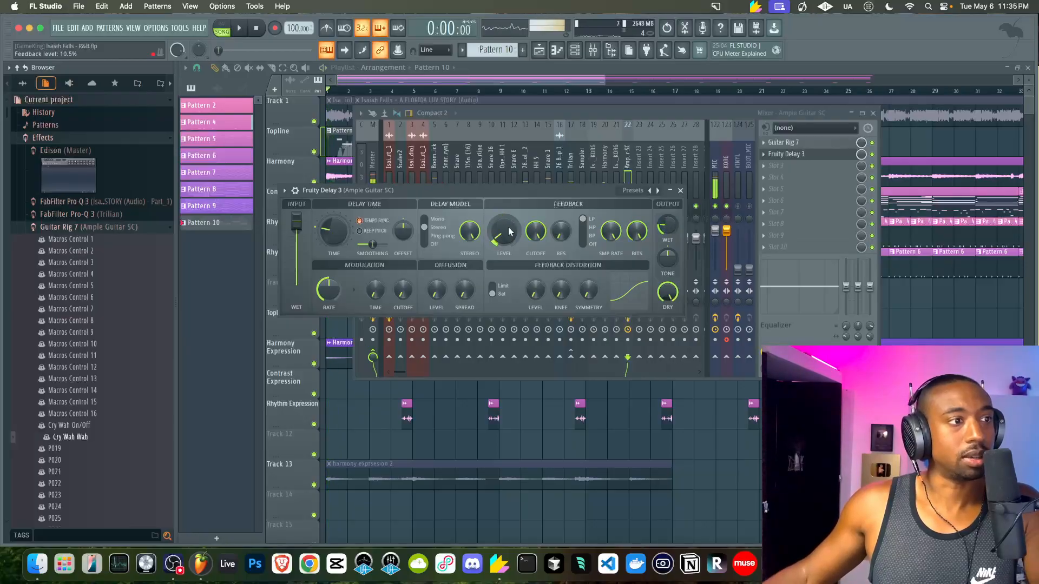
{"action": "left_click", "coordinate": [439, 235]}
{"action": "key", "text": "space"}
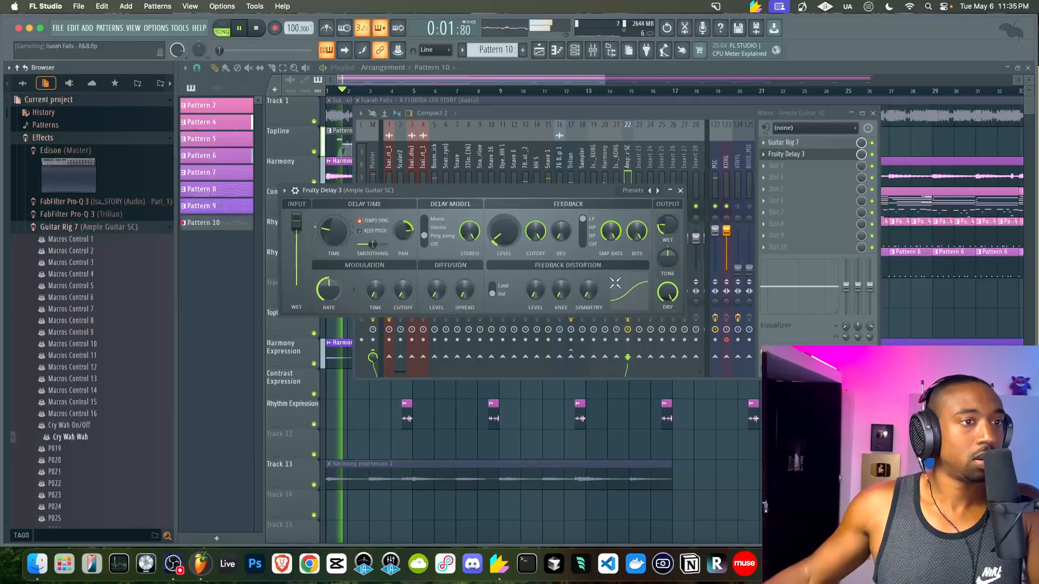
{"action": "left_click", "coordinate": [680, 190]}
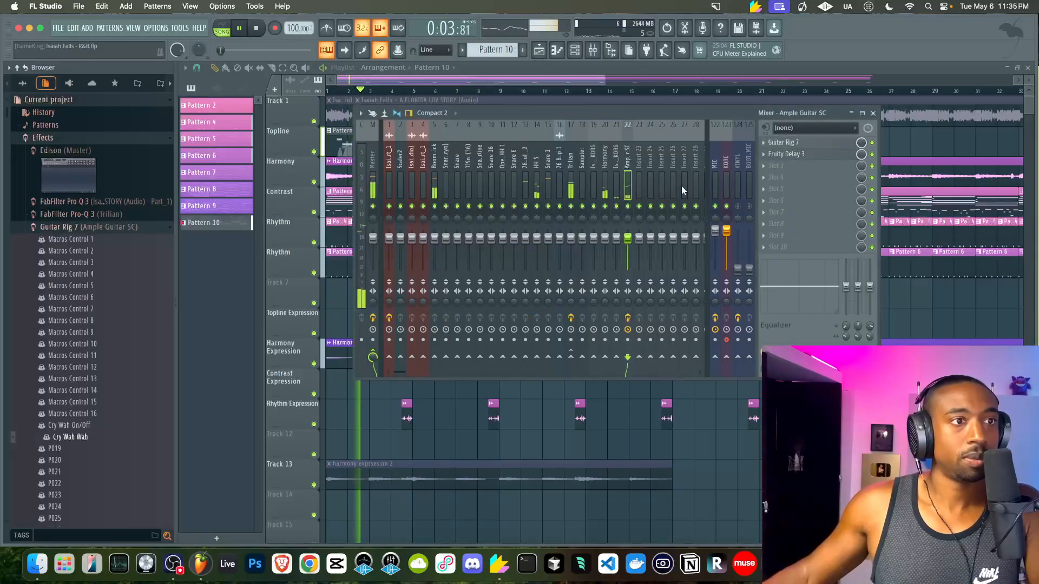
Add ValhallaVintageVerb in the next slot with its mix lowered to about 29.8%
{"action": "left_click", "coordinate": [773, 166]}
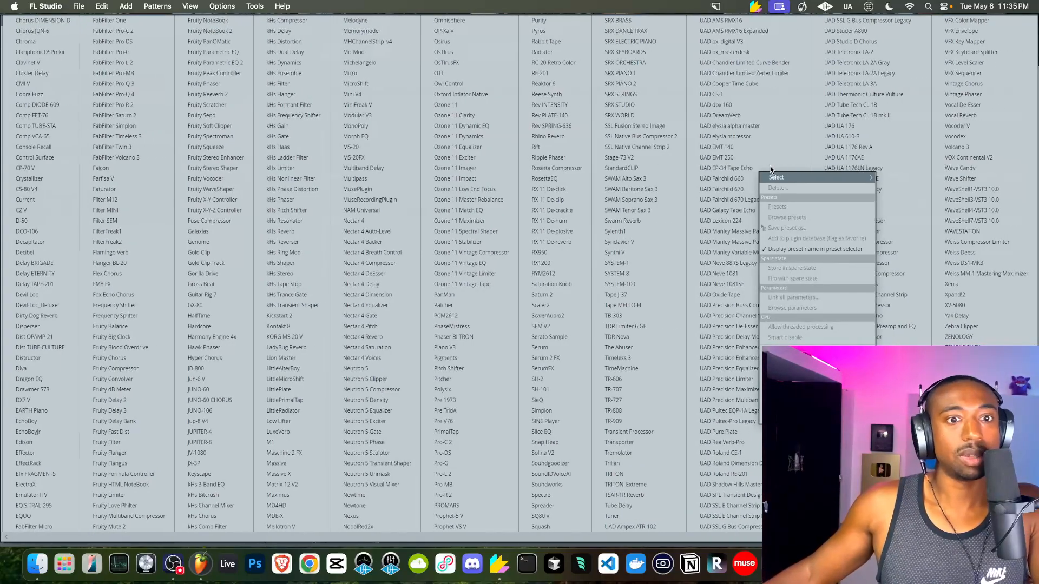
{"action": "left_click", "coordinate": [851, 473]}
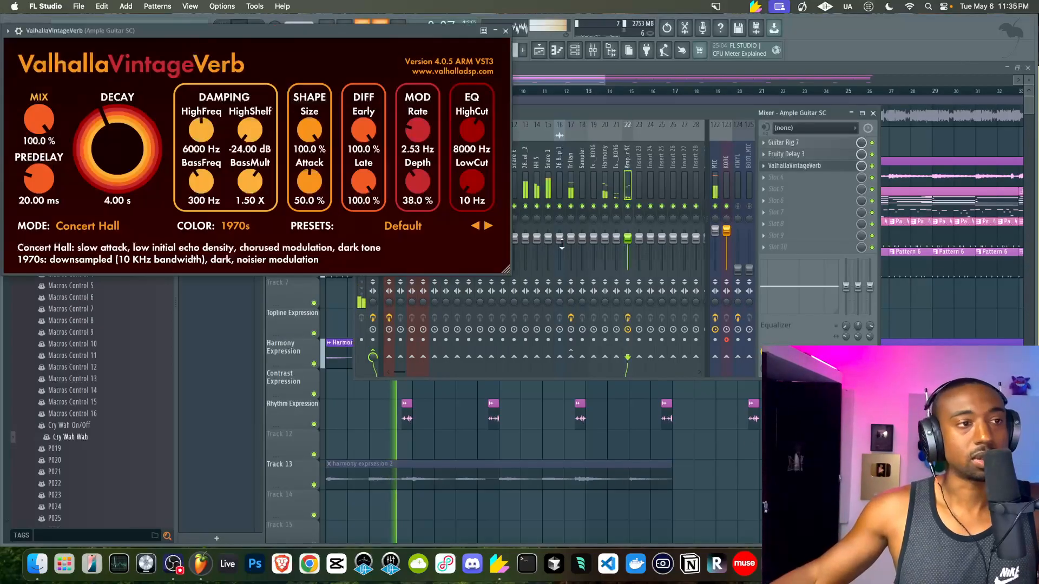
{"action": "left_click_drag", "start_coordinate": [39, 120], "coordinate": [47, 210]}
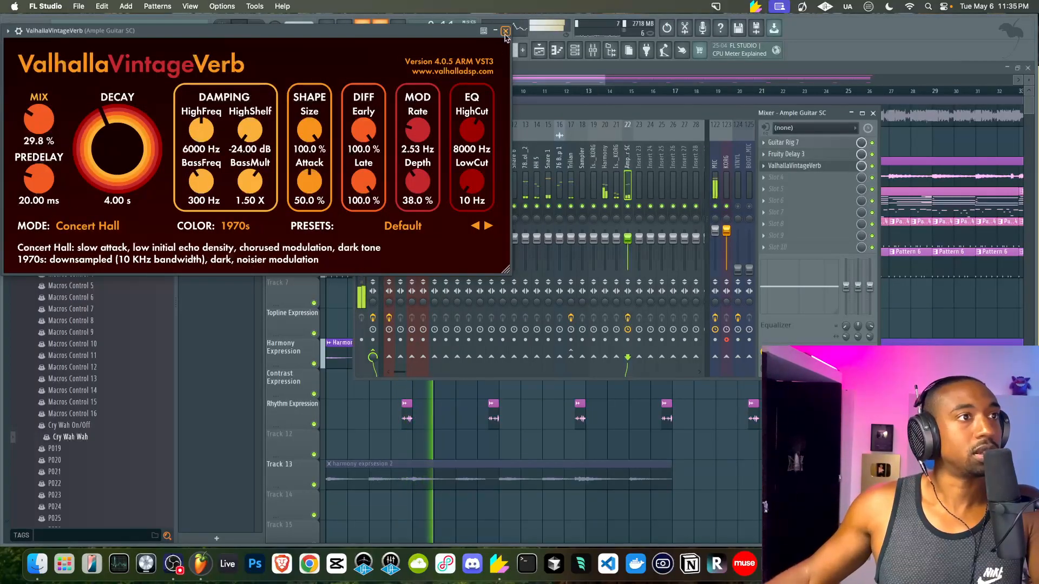
{"action": "left_click", "coordinate": [506, 32]}
{"action": "right_click", "coordinate": [903, 149]}
Copy the Topline Pattern 10 clip to around bar 33 and play the arrangement
{"action": "scroll", "coordinate": [679, 157], "scroll_direction": "down", "scroll_amount": 3}
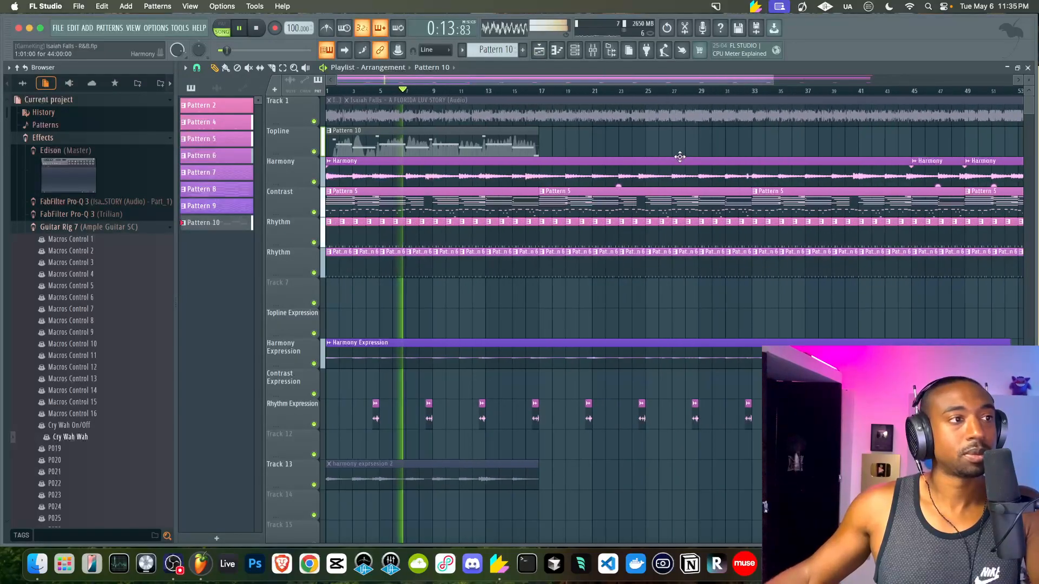
{"action": "key", "text": "F9"}
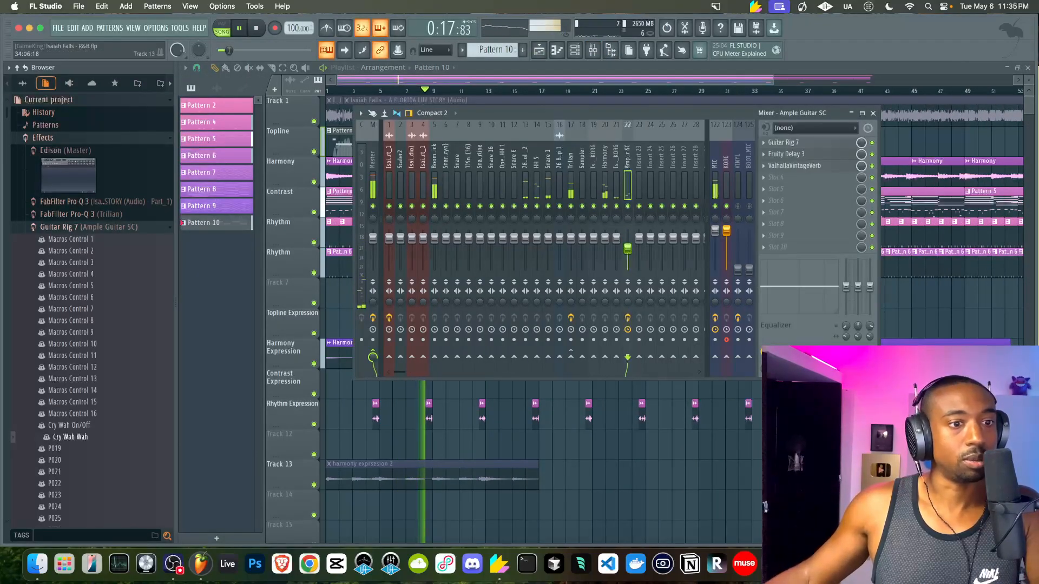
{"action": "key", "text": "F9"}
{"action": "scroll", "coordinate": [590, 260], "scroll_direction": "down", "scroll_amount": 2}
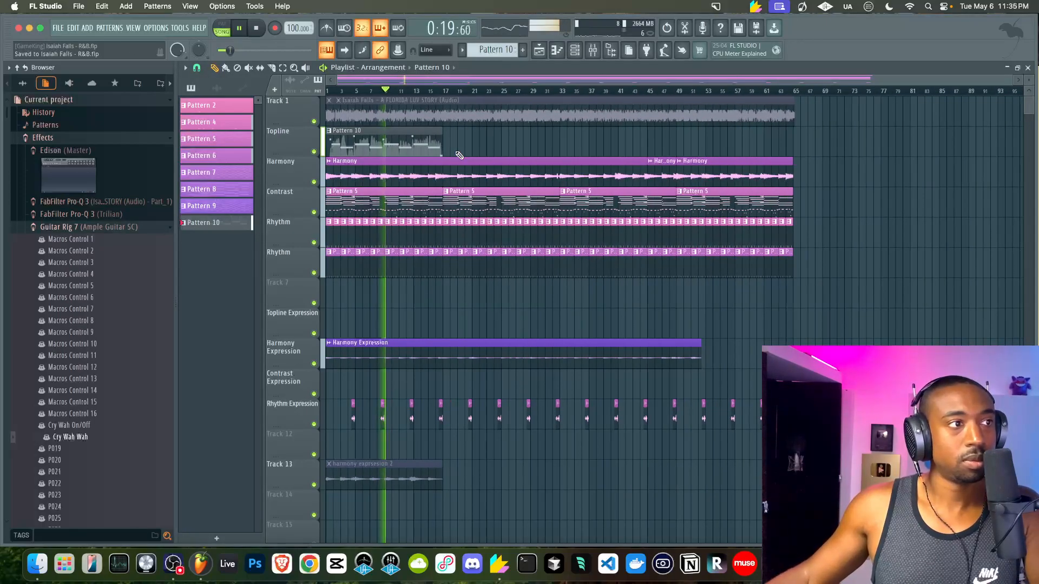
{"action": "scroll", "coordinate": [443, 148], "scroll_direction": "down", "scroll_amount": 2}
{"action": "left_click", "coordinate": [347, 145]}
{"action": "scroll", "coordinate": [347, 145], "scroll_direction": "up", "scroll_amount": 3}
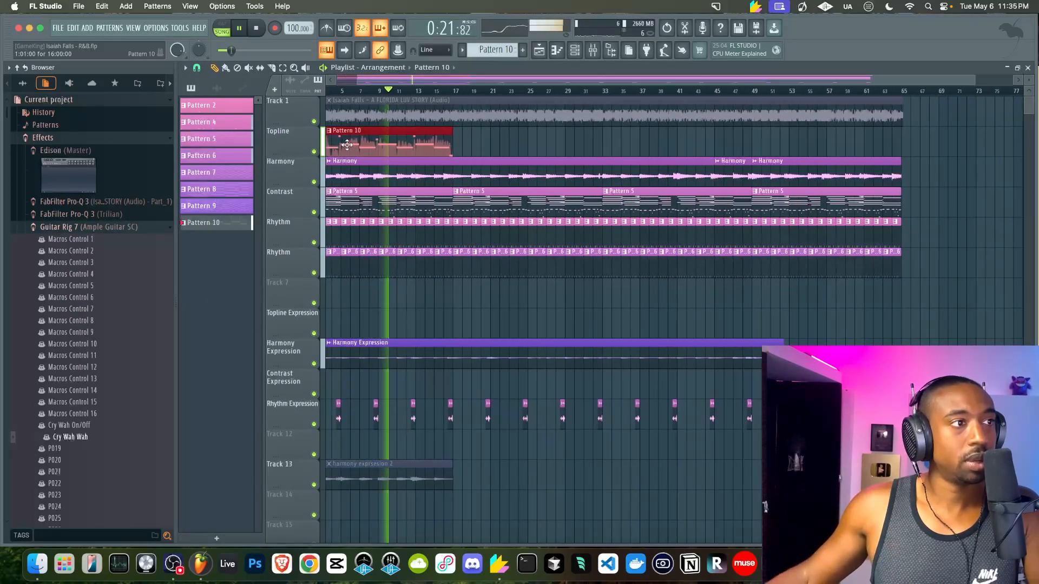
{"action": "key", "text": "space"}
{"action": "left_click_drag", "start_coordinate": [346, 145], "coordinate": [637, 142]}
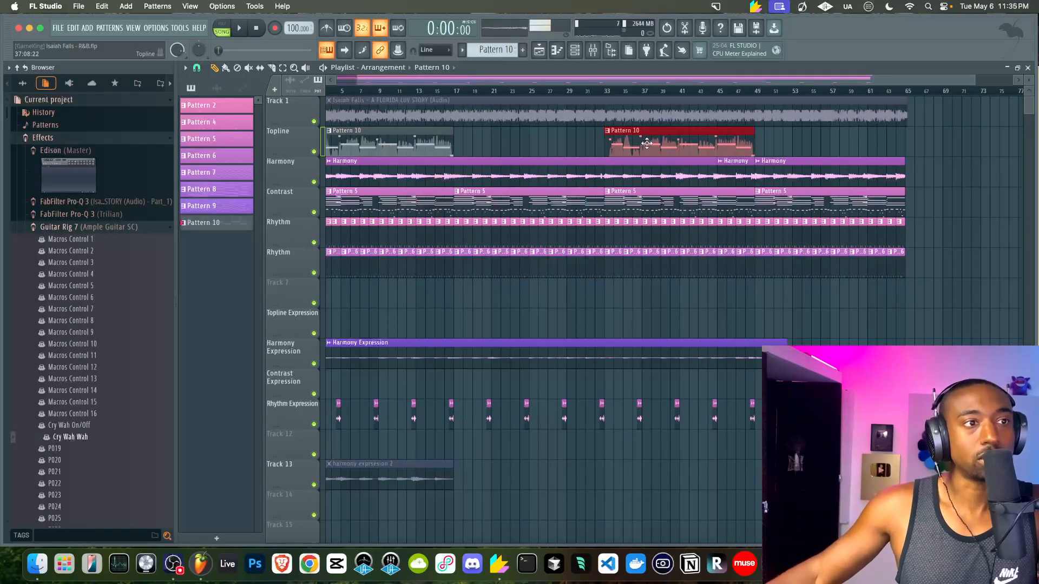
{"action": "scroll", "coordinate": [544, 137], "scroll_direction": "down", "scroll_amount": 1}
{"action": "key", "text": "space"}
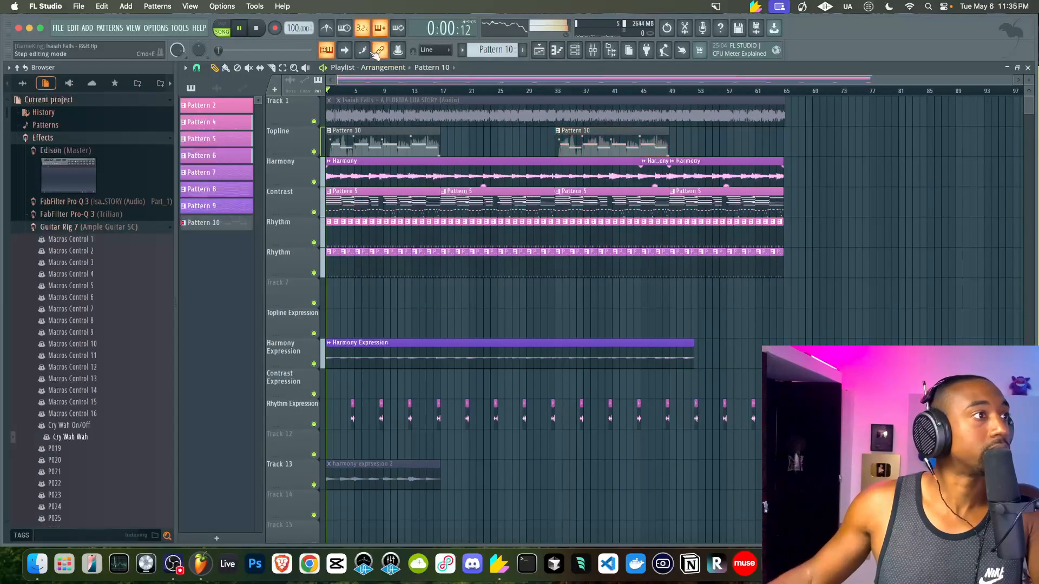
Rename mixer insert 23 to 'BEAT MIX'
{"action": "left_click", "coordinate": [593, 50]}
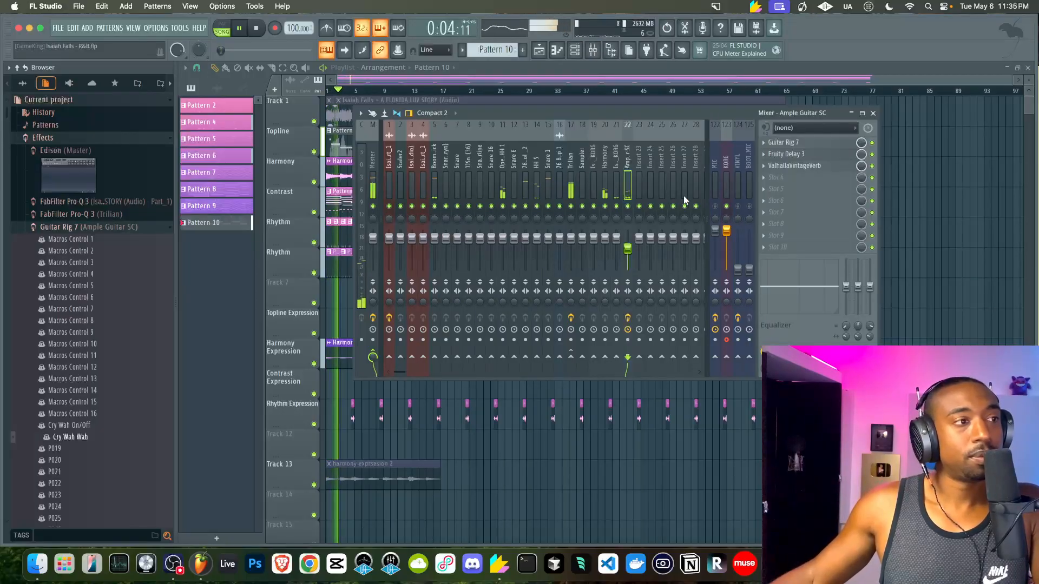
{"action": "left_click", "coordinate": [706, 207]}
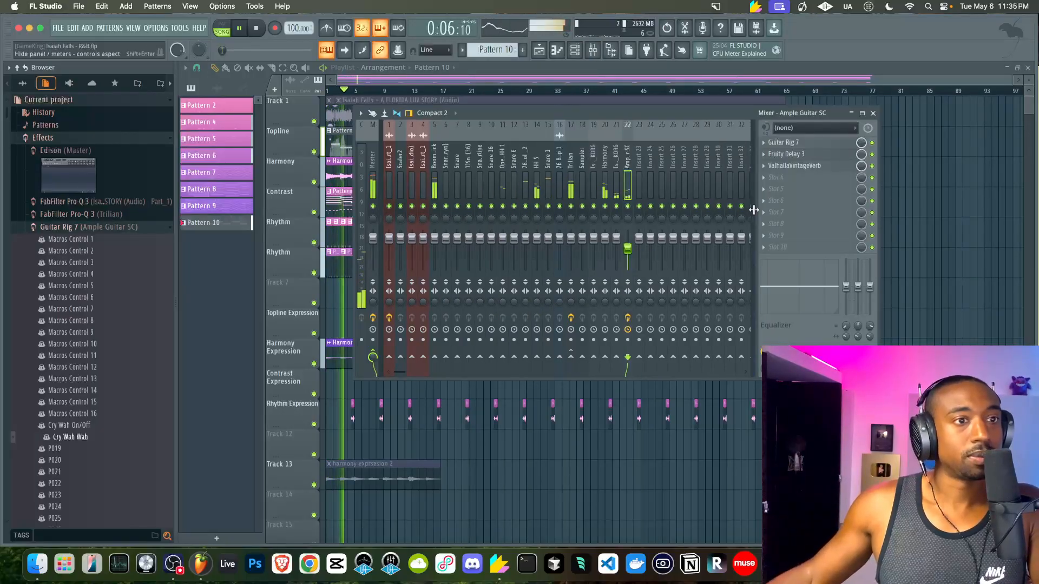
{"action": "left_click", "coordinate": [754, 210]}
{"action": "left_click", "coordinate": [644, 153]}
{"action": "key", "text": "F2"}
{"action": "type", "text": "BEAT MIX"}
{"action": "key", "text": "Return"}
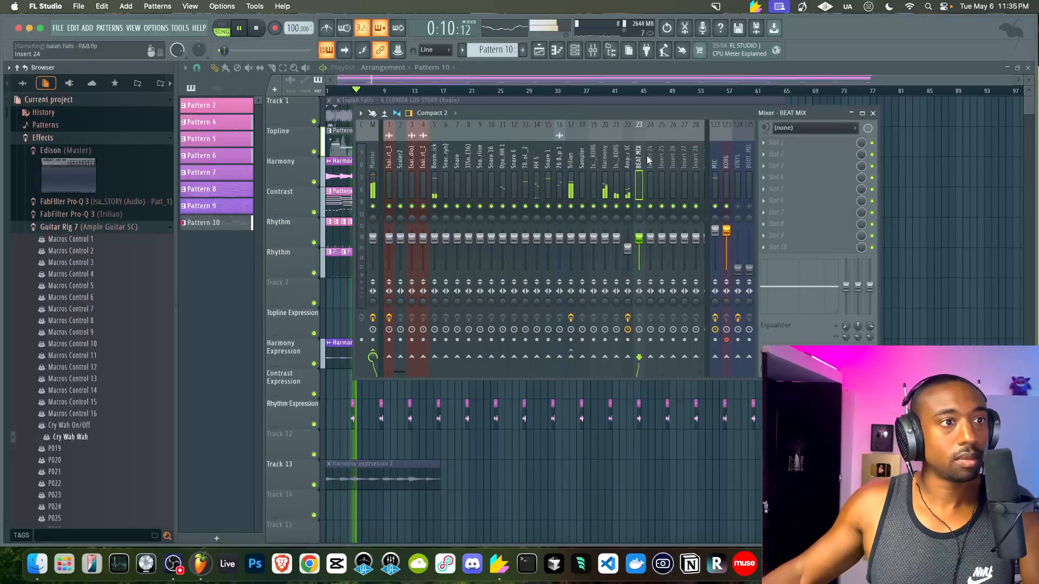
Route inserts 2–22 and the Snare track only to insert 24
{"action": "left_click_drag", "start_coordinate": [629, 166], "coordinate": [400, 171]}
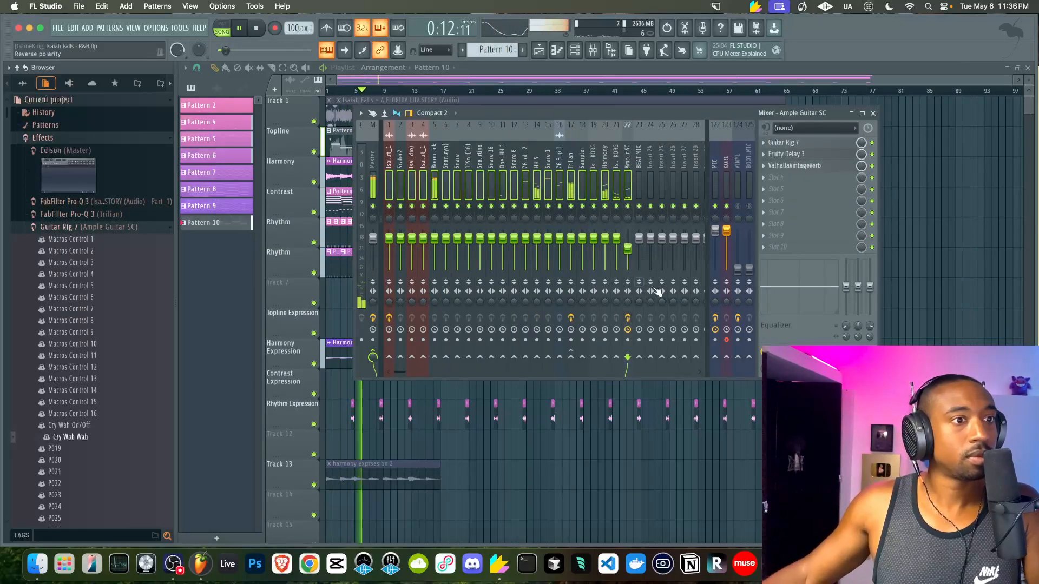
{"action": "right_click", "coordinate": [650, 358]}
{"action": "left_click", "coordinate": [669, 374]}
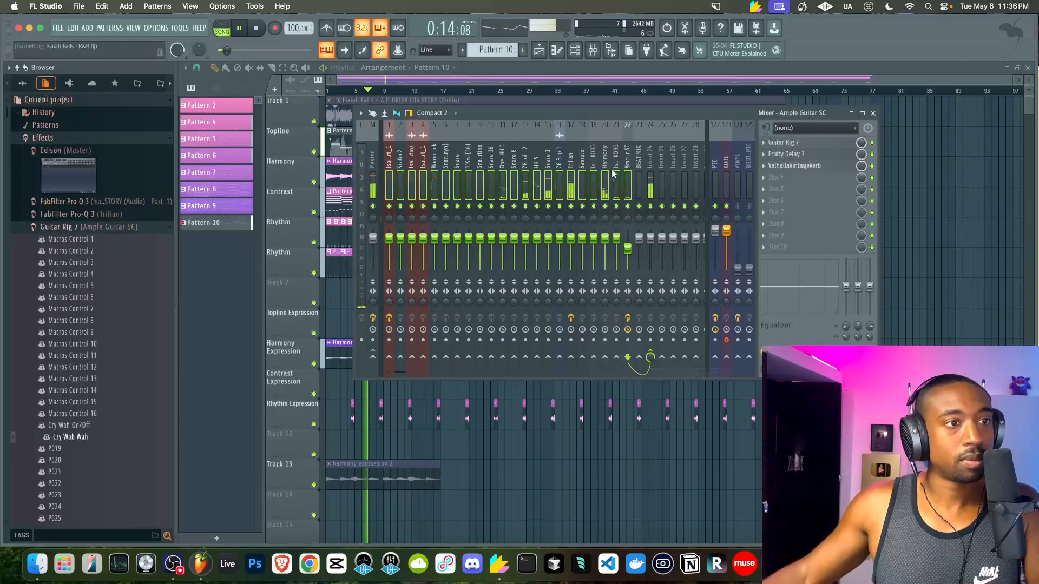
{"action": "left_click", "coordinate": [456, 182]}
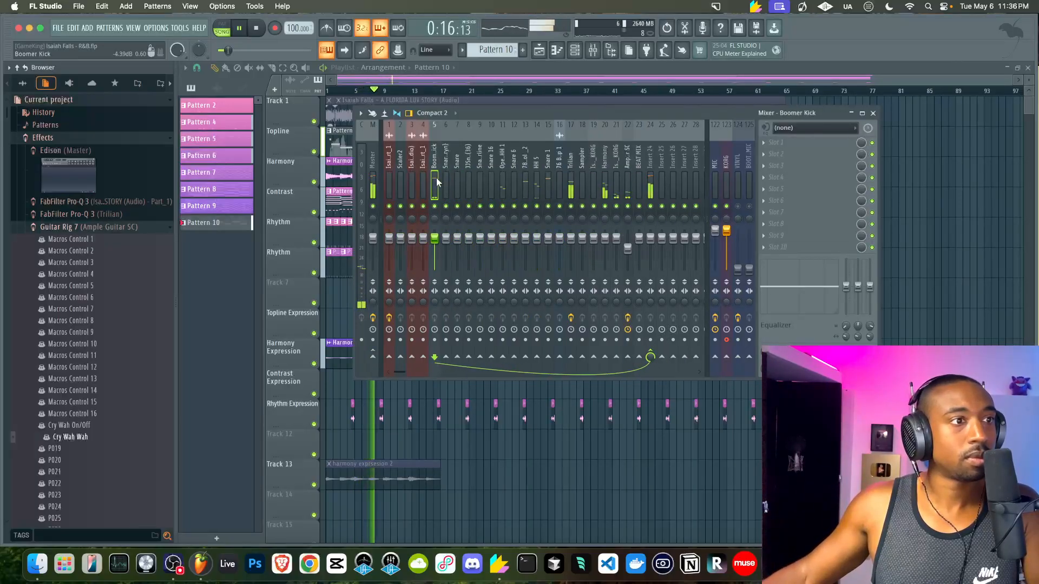
{"action": "right_click", "coordinate": [571, 357]}
{"action": "left_click", "coordinate": [584, 371]}
Raise band 1 threshold on Trilian's Pro-Q 3 to -11.4 dB
{"action": "left_click", "coordinate": [571, 184]}
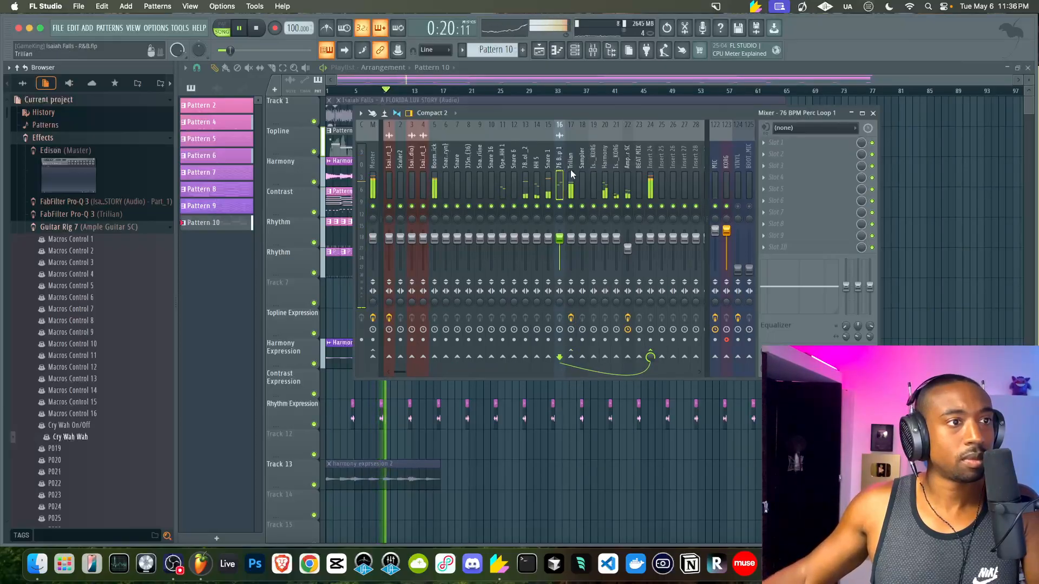
{"action": "left_click", "coordinate": [791, 143]}
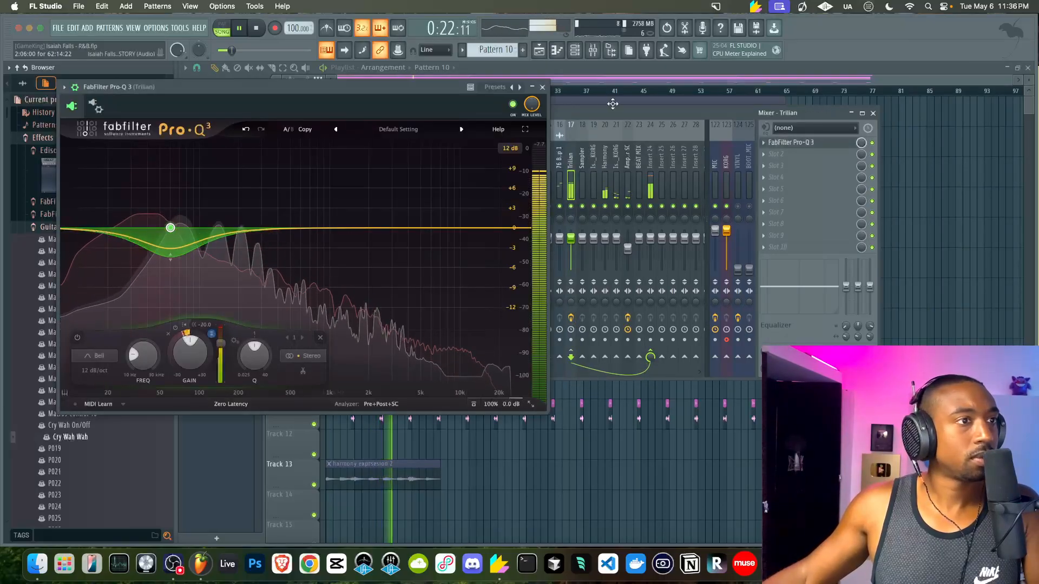
{"action": "left_click", "coordinate": [542, 87]}
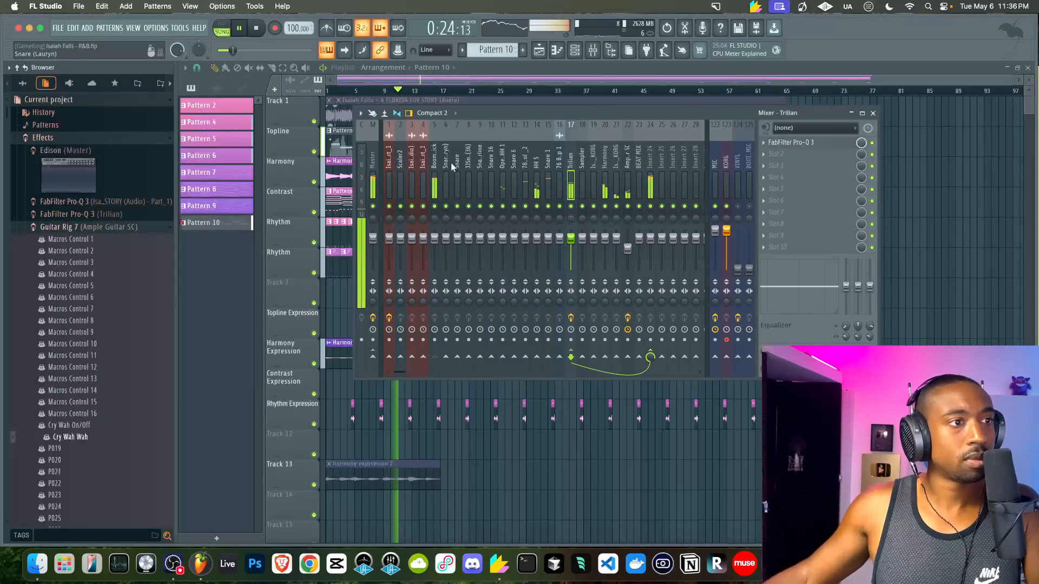
{"action": "left_click", "coordinate": [791, 142]}
{"action": "left_click_drag", "start_coordinate": [220, 342], "coordinate": [219, 327]}
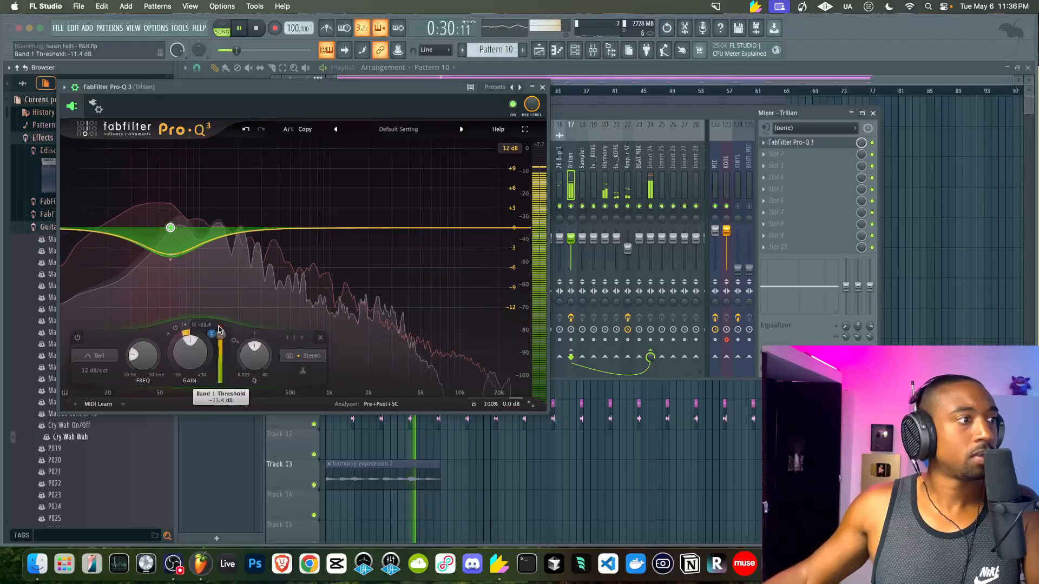
{"action": "left_click", "coordinate": [542, 87]}
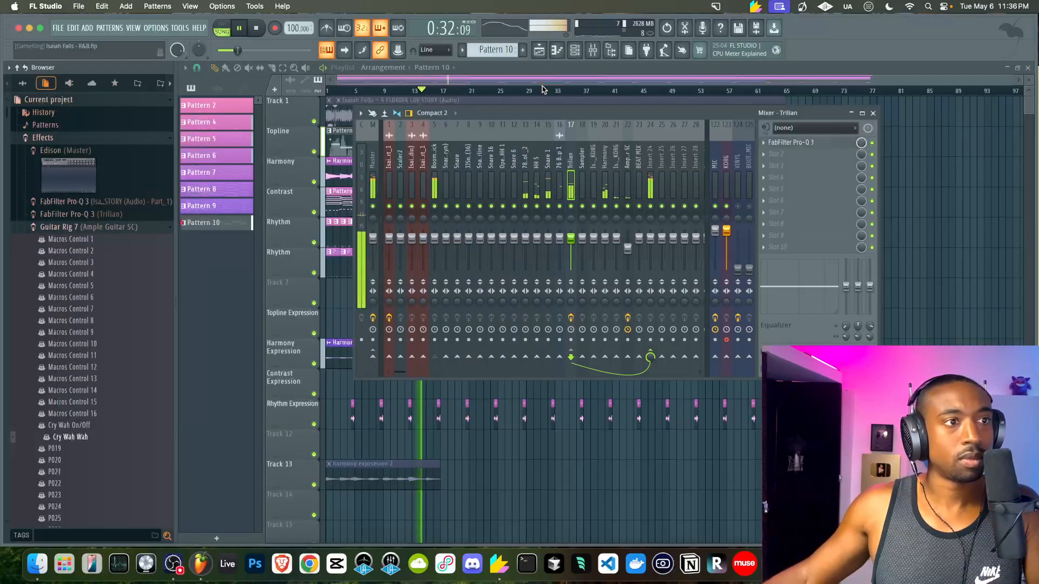
{"action": "left_click", "coordinate": [551, 167]}
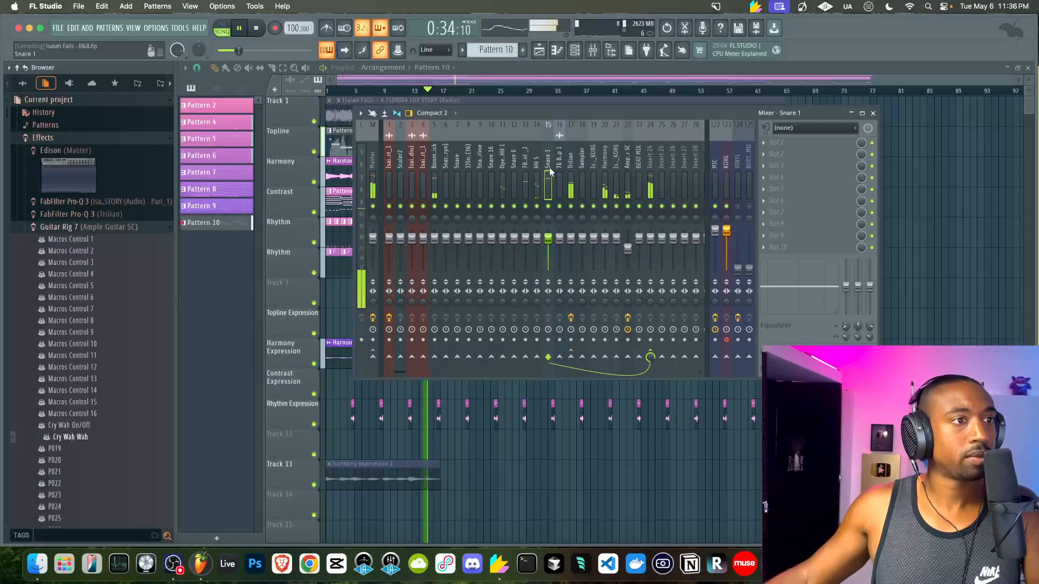
{"action": "left_click", "coordinate": [1000, 240]}
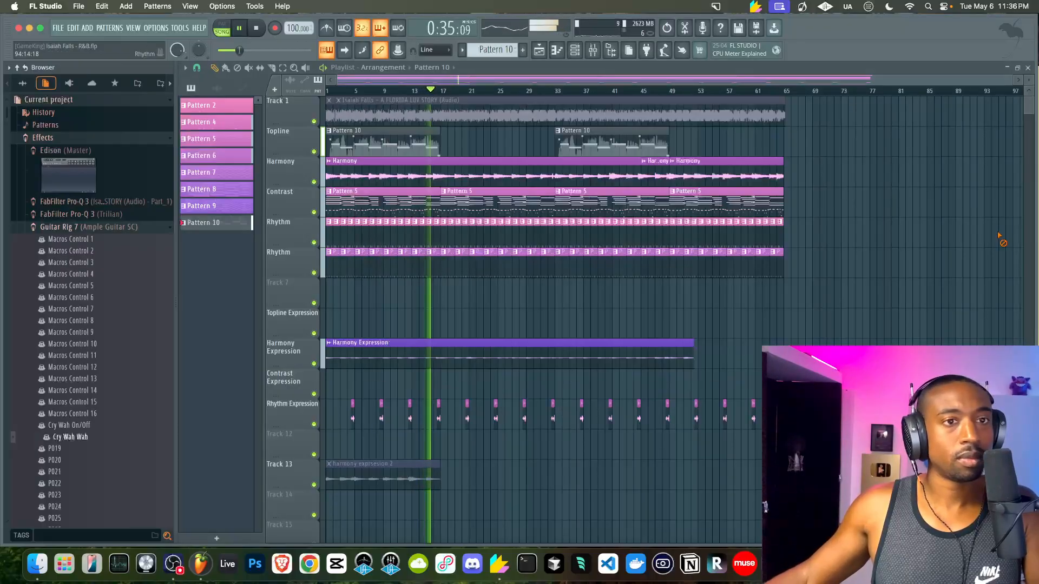
Hide the browser and rename mixer insert 24 to 'BEAT MIX'
{"action": "left_click", "coordinate": [613, 51]}
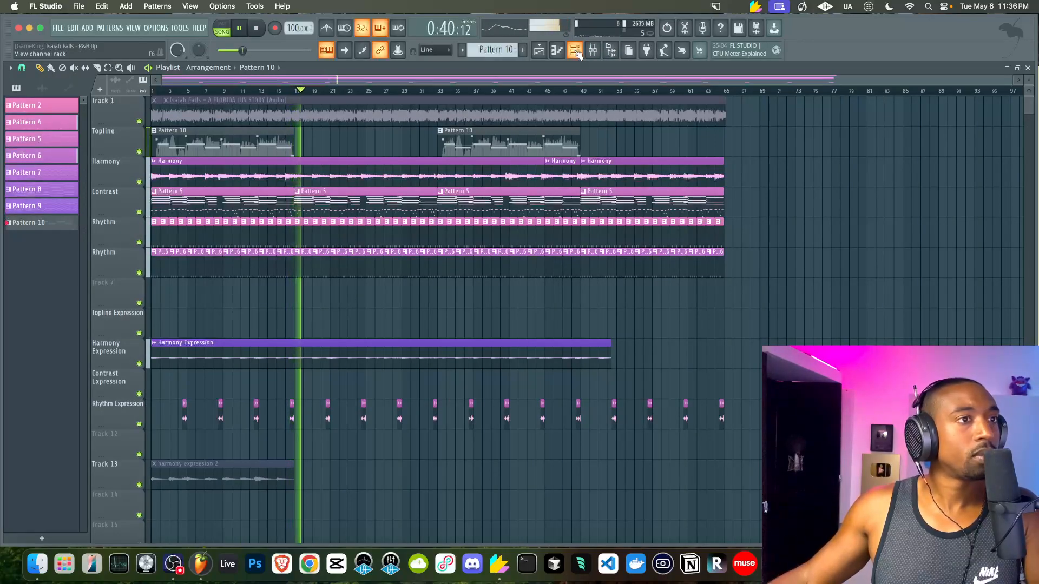
{"action": "left_click", "coordinate": [594, 51]}
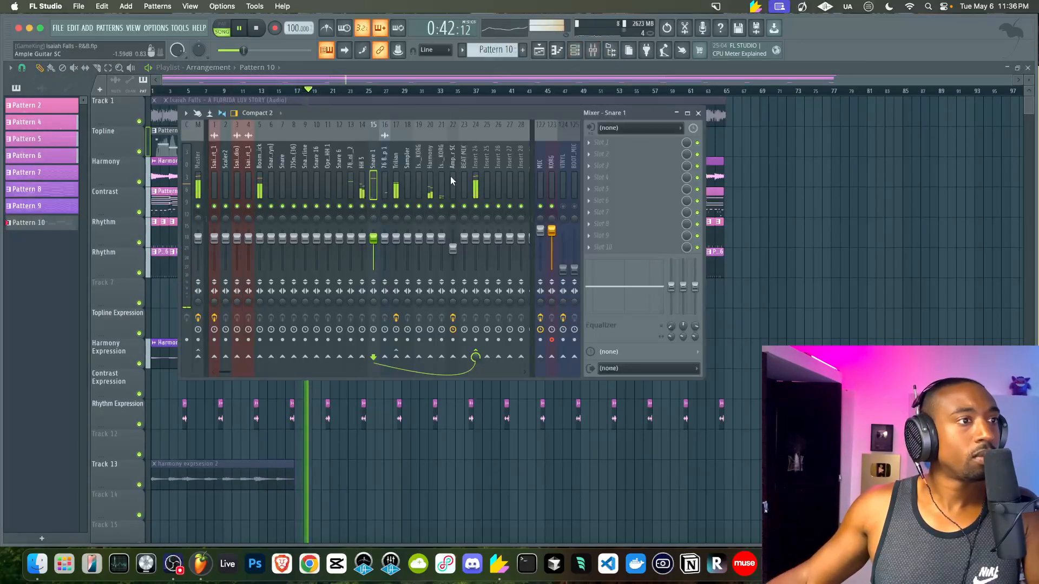
{"action": "left_click", "coordinate": [476, 172]}
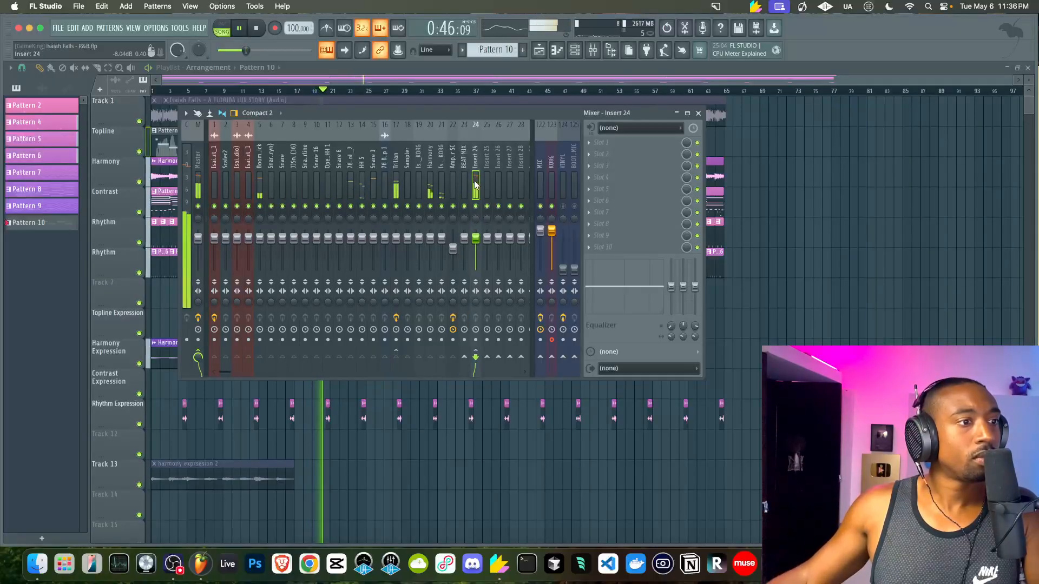
{"action": "left_click", "coordinate": [453, 183]}
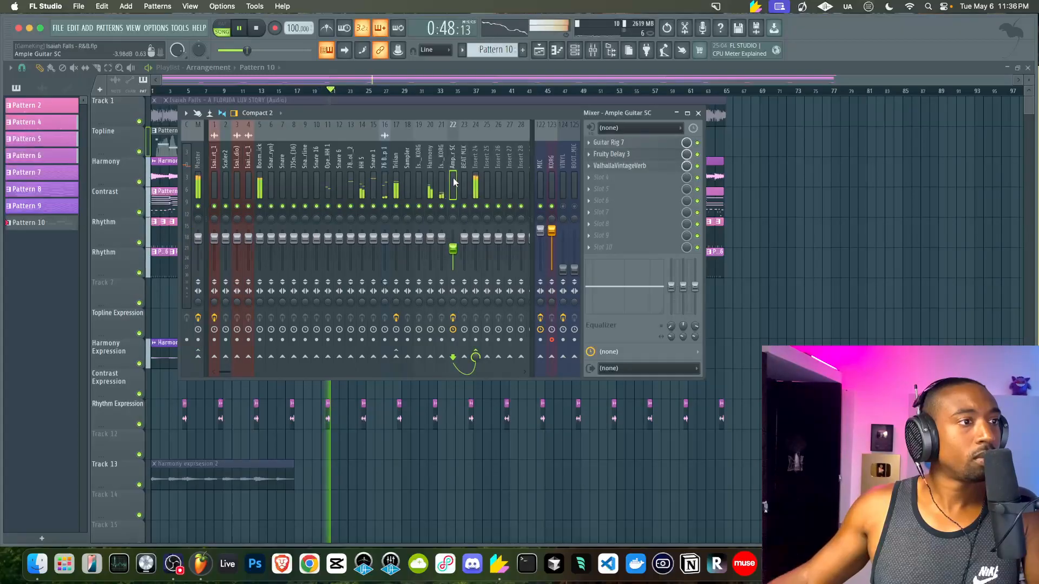
{"action": "left_click", "coordinate": [475, 183]}
{"action": "key", "text": "F2"}
{"action": "type", "text": "BEAT MI"}
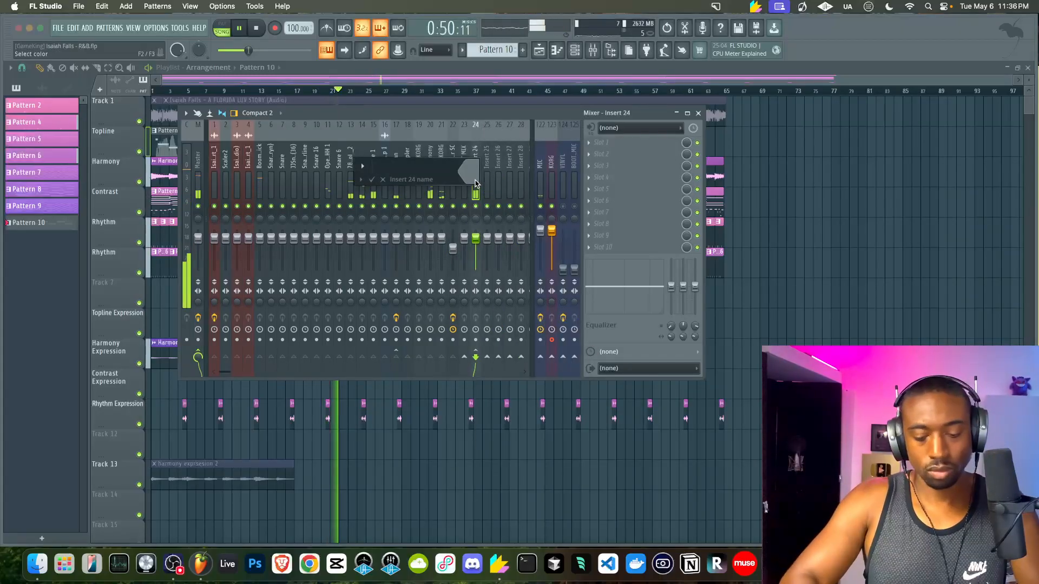
{"action": "type", "text": "X"}
{"action": "key", "text": "Return"}
Reset insert 23 and lower the MIC fader and inserts 1–23 together
{"action": "left_click", "coordinate": [466, 187]}
{"action": "key", "text": "Delete"}
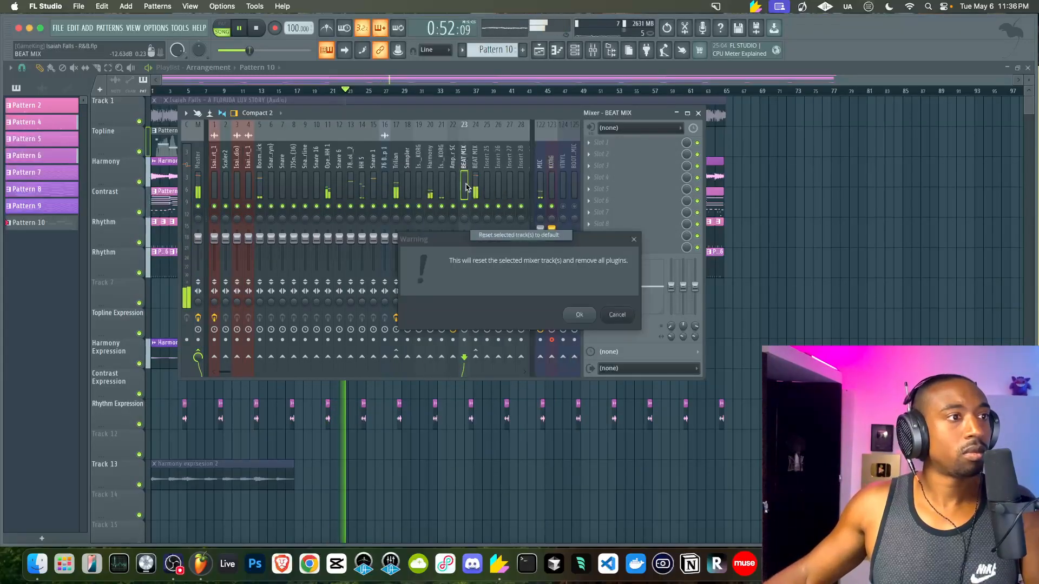
{"action": "key", "text": "Return"}
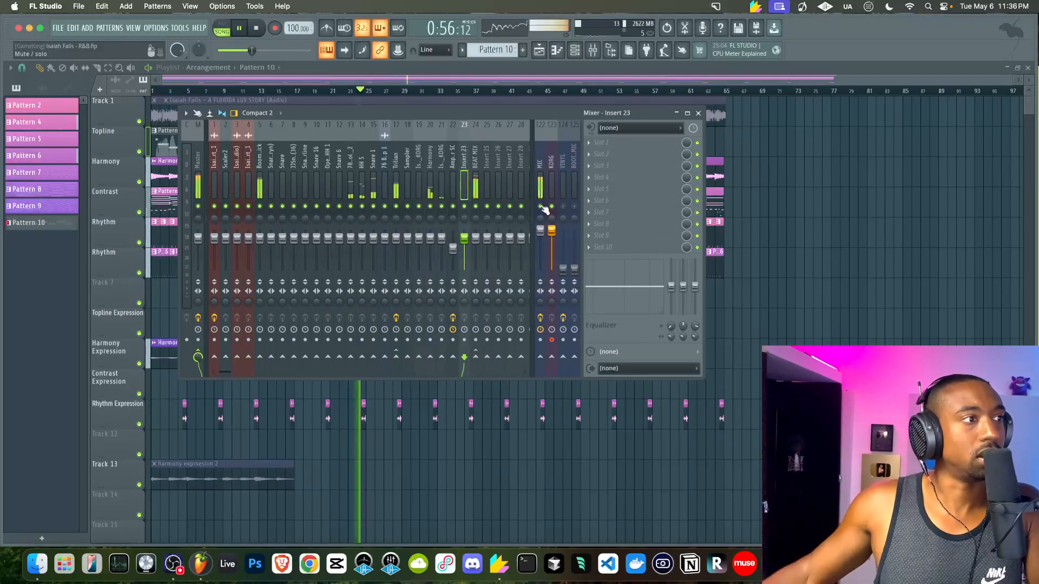
{"action": "left_click_drag", "start_coordinate": [540, 230], "coordinate": [540, 269]}
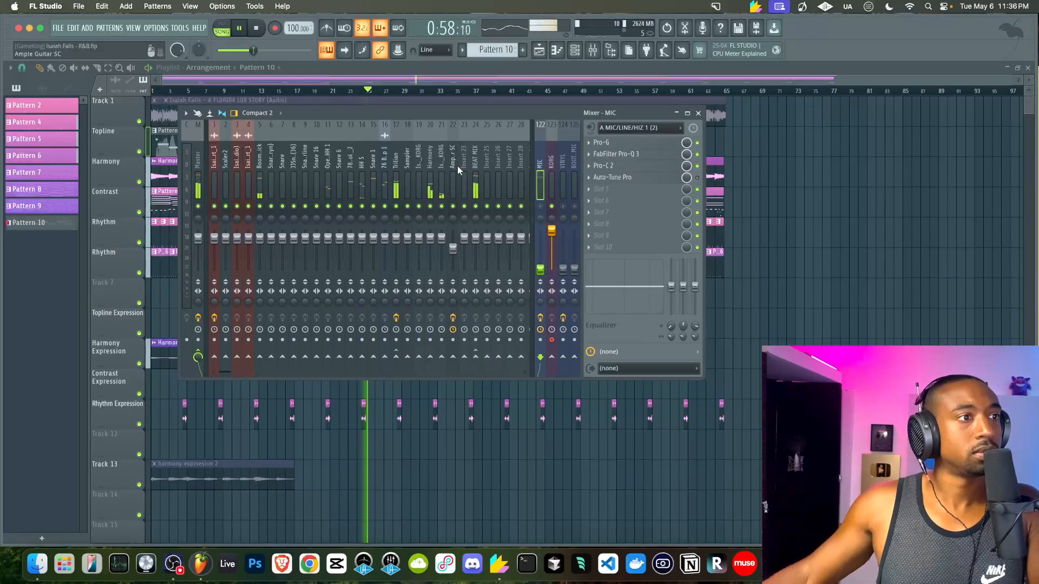
{"action": "left_click_drag", "start_coordinate": [462, 172], "coordinate": [214, 172]}
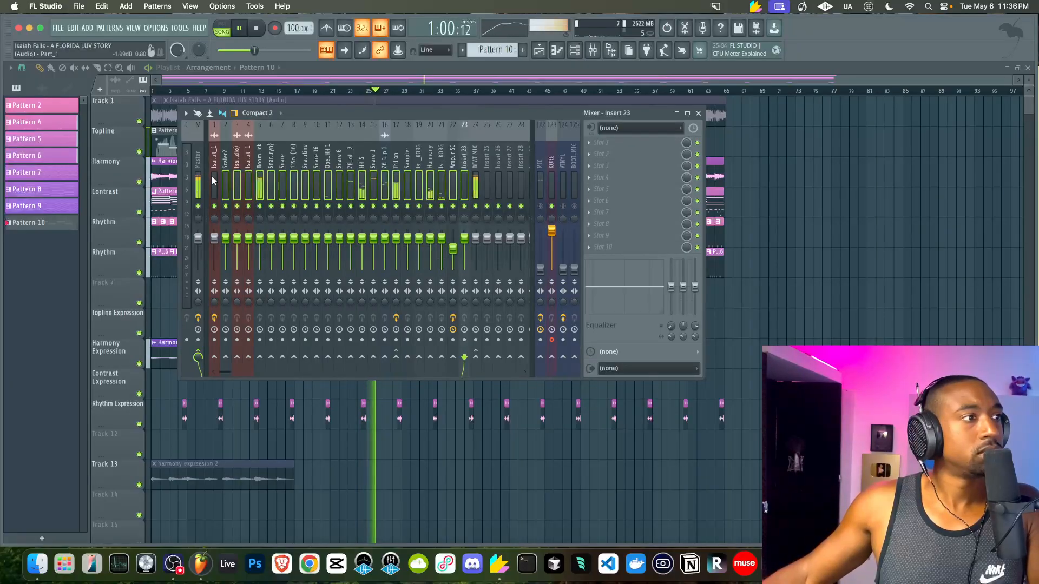
{"action": "left_click_drag", "start_coordinate": [237, 238], "coordinate": [237, 249]}
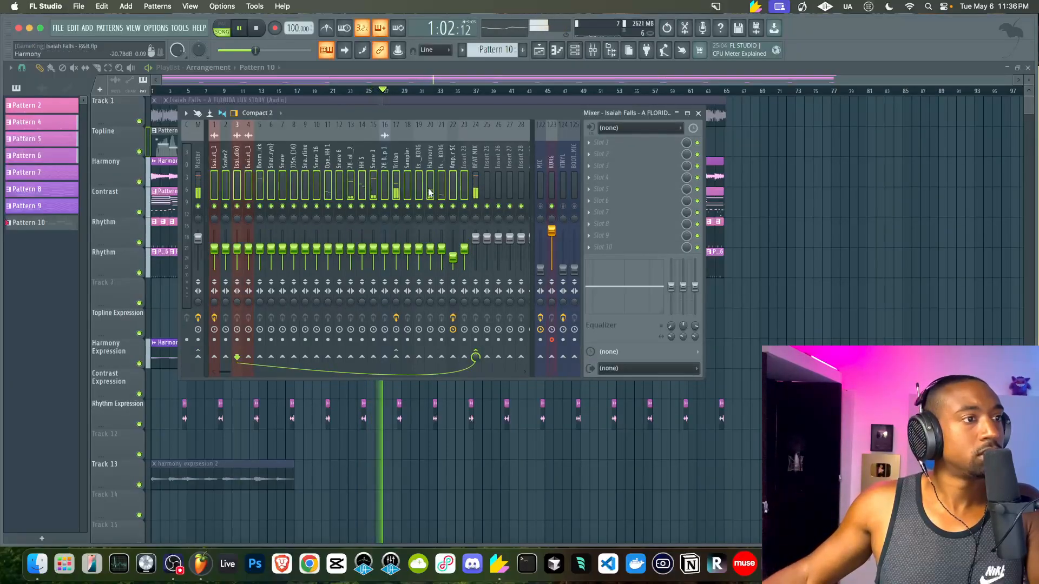
Load Fruity Parametric EQ 2 onto the BEAT MIX bus
{"action": "left_click", "coordinate": [431, 193]}
{"action": "left_click", "coordinate": [598, 151]}
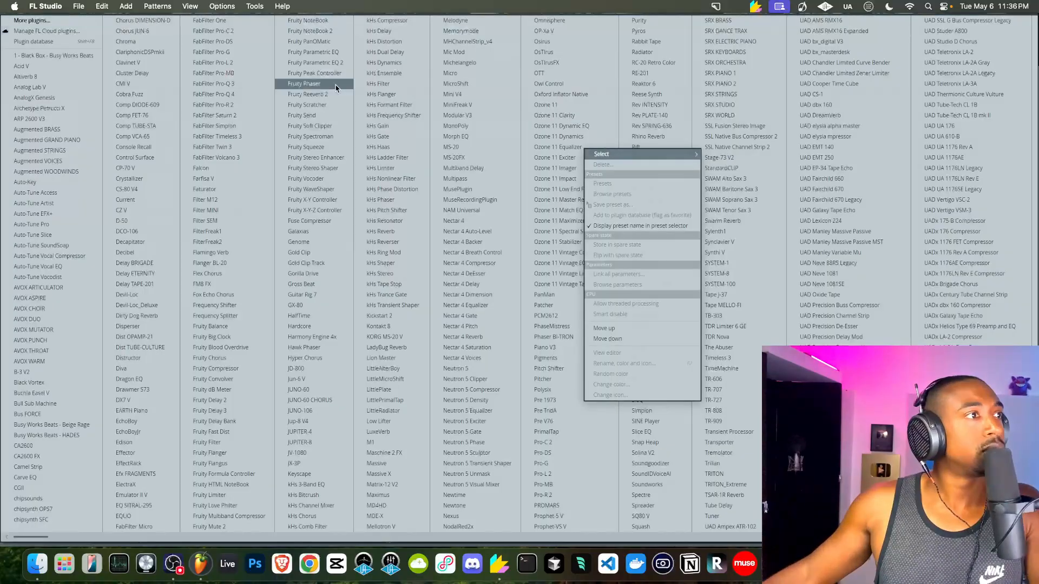
{"action": "left_click", "coordinate": [308, 63]}
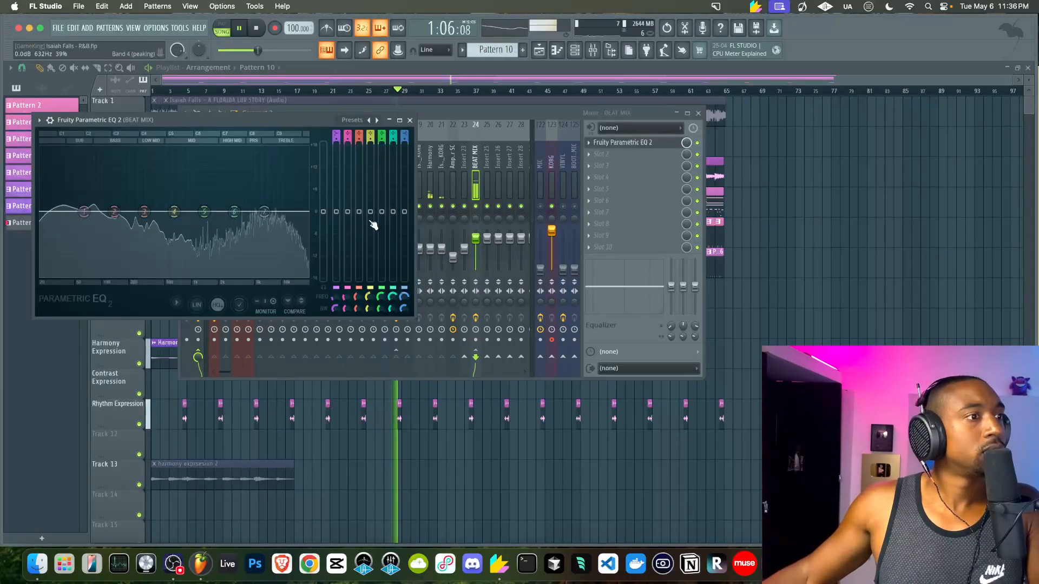
Raise the BEAT MIX EQ level to 8.9 dB and drop inserts 1–23 to about 55% (-11.2 dB)
{"action": "left_click_drag", "start_coordinate": [322, 191], "coordinate": [323, 178]}
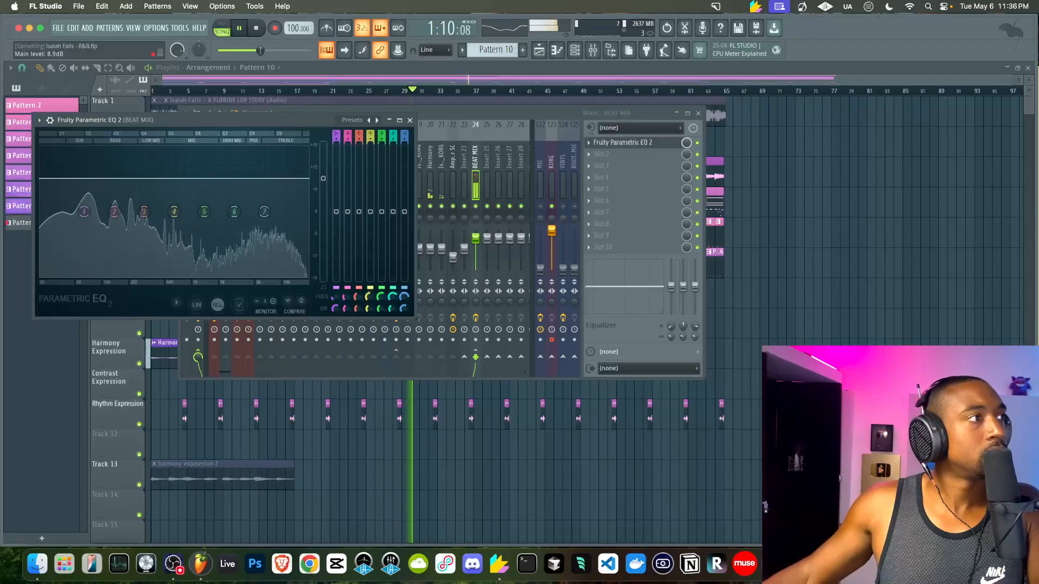
{"action": "left_click", "coordinate": [410, 119]}
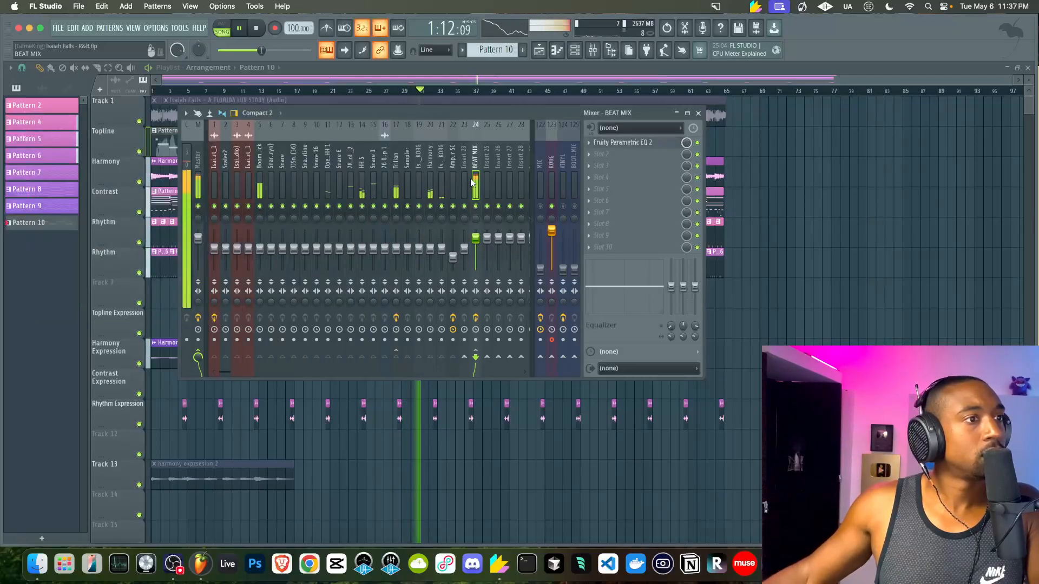
{"action": "left_click", "coordinate": [465, 171]}
{"action": "left_click_drag", "start_coordinate": [228, 175], "coordinate": [215, 176]}
{"action": "left_click_drag", "start_coordinate": [282, 248], "coordinate": [282, 254]}
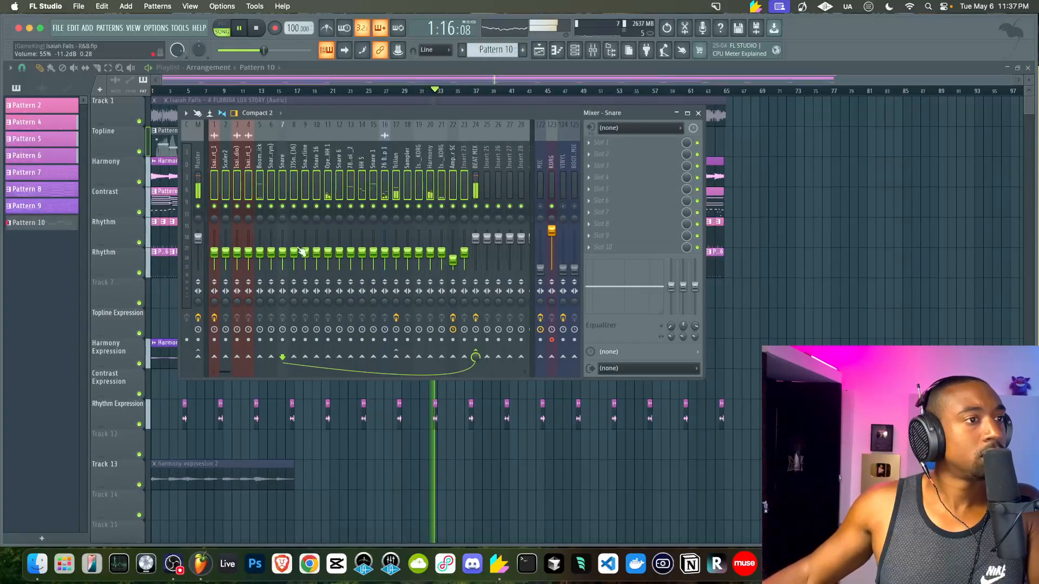
{"action": "left_click", "coordinate": [476, 186]}
{"action": "left_click", "coordinate": [592, 51]}
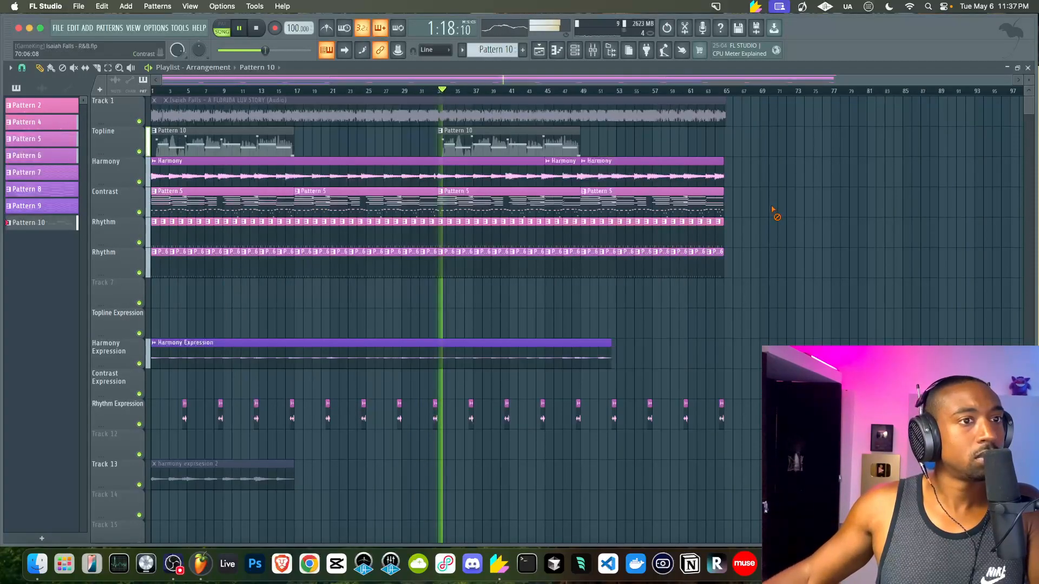
{"action": "left_click", "coordinate": [592, 50]}
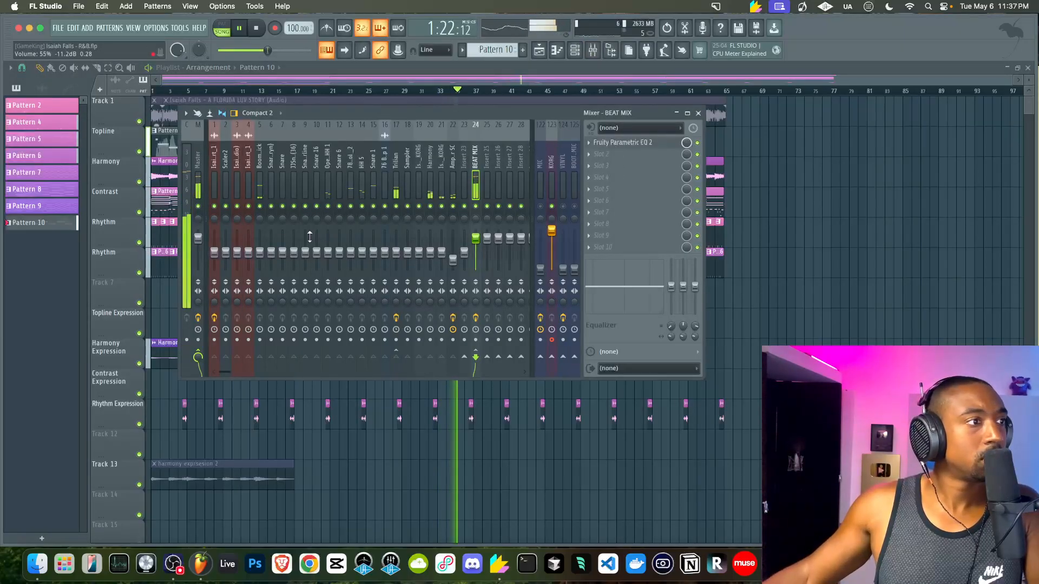
{"action": "left_click", "coordinate": [828, 306]}
Rename mixer insert 21 to 'Harmony Expression'
{"action": "double_click", "coordinate": [417, 163]}
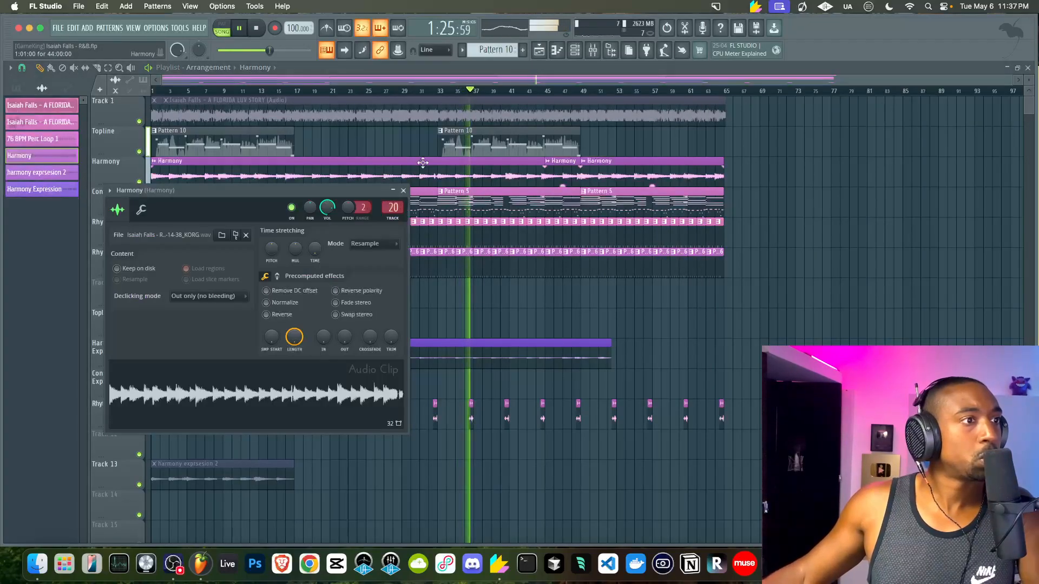
{"action": "left_click", "coordinate": [601, 50]}
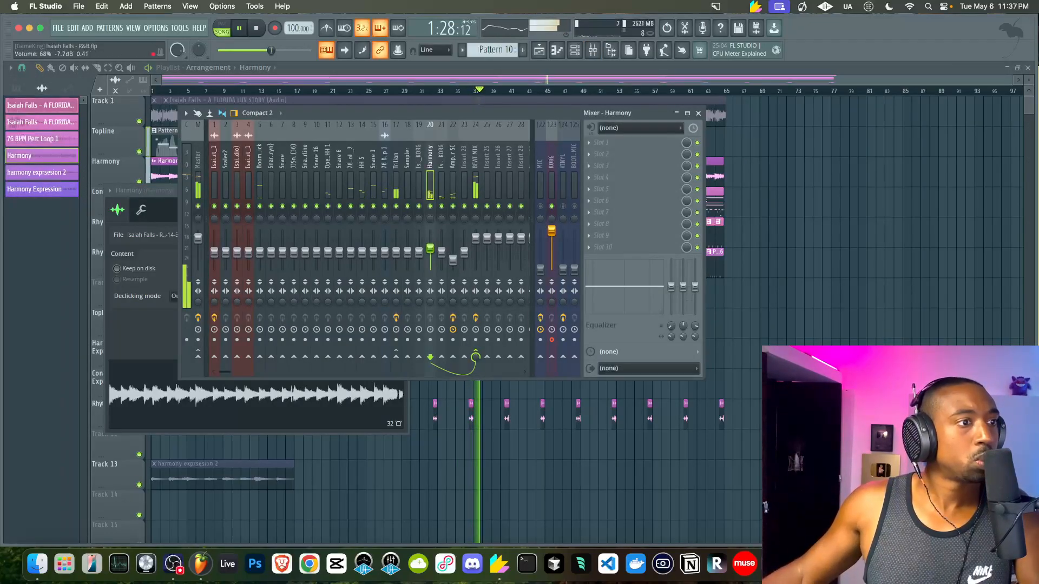
{"action": "left_click", "coordinate": [445, 193]}
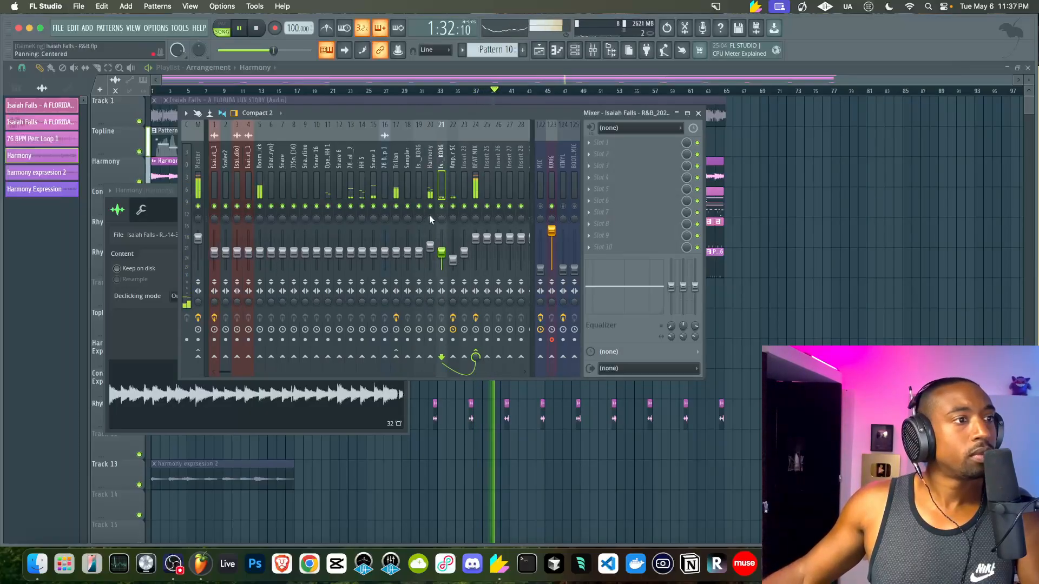
{"action": "key", "text": "F12"}
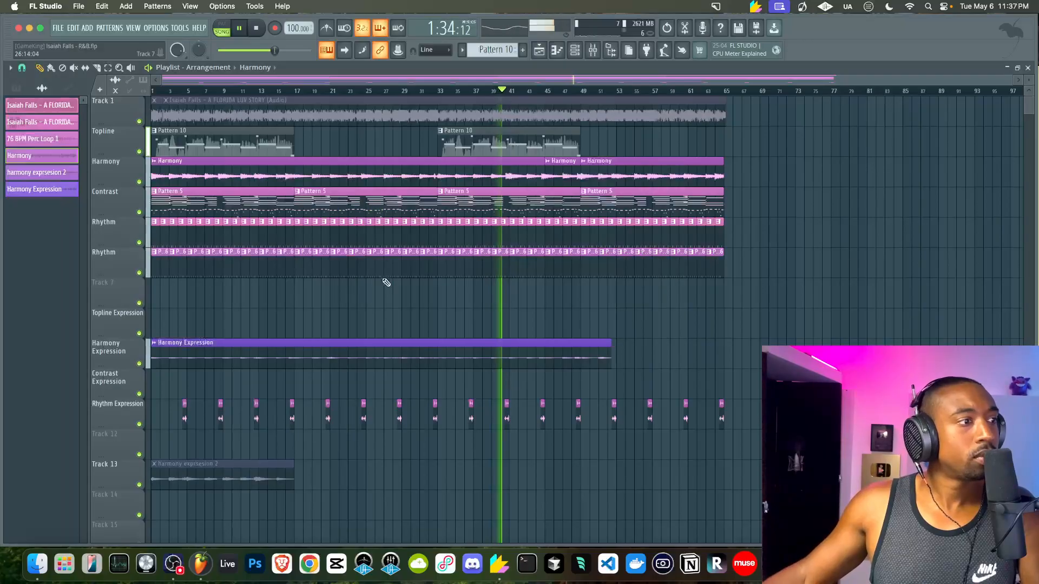
{"action": "left_click", "coordinate": [325, 347]}
{"action": "key", "text": "F9"}
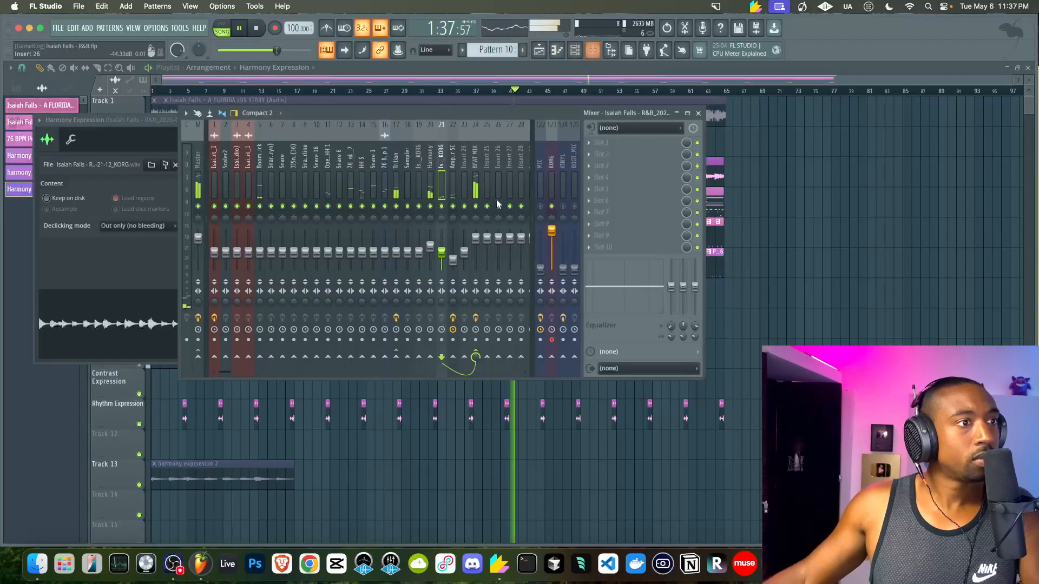
{"action": "double_click", "coordinate": [440, 182]}
{"action": "type", "text": "Harmony"}
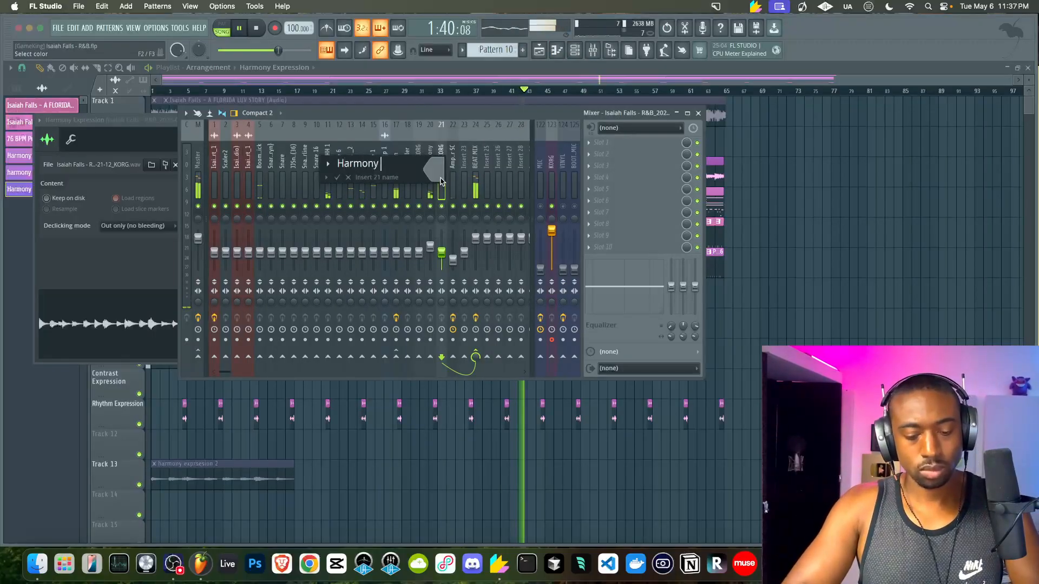
{"action": "type", "text": " Expression"}
{"action": "key", "text": "Return"}
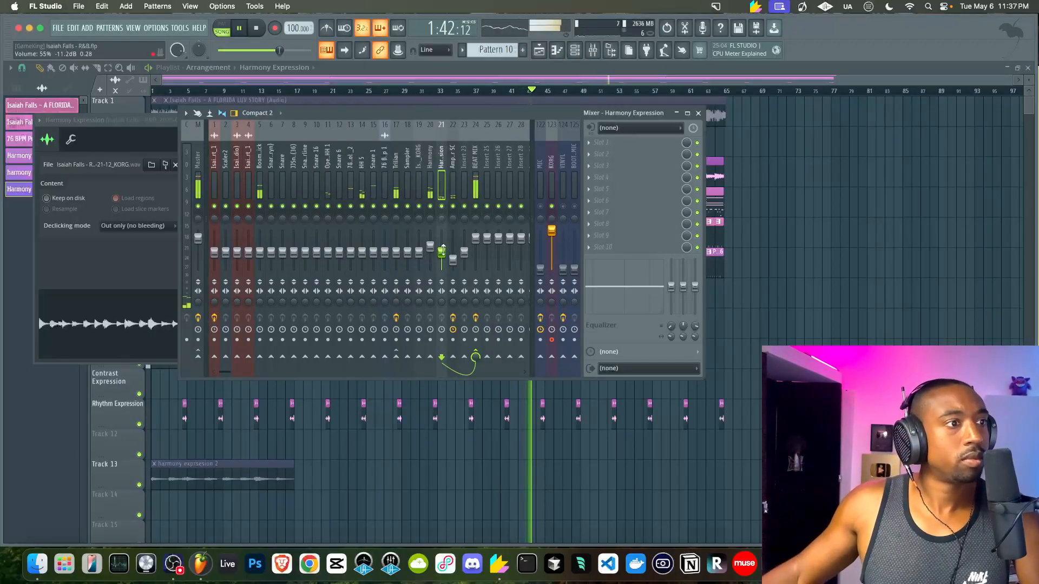
Rename insert 13 to 'snare 1' and insert 15 to 'snare 2'
{"action": "left_click", "coordinate": [458, 213]}
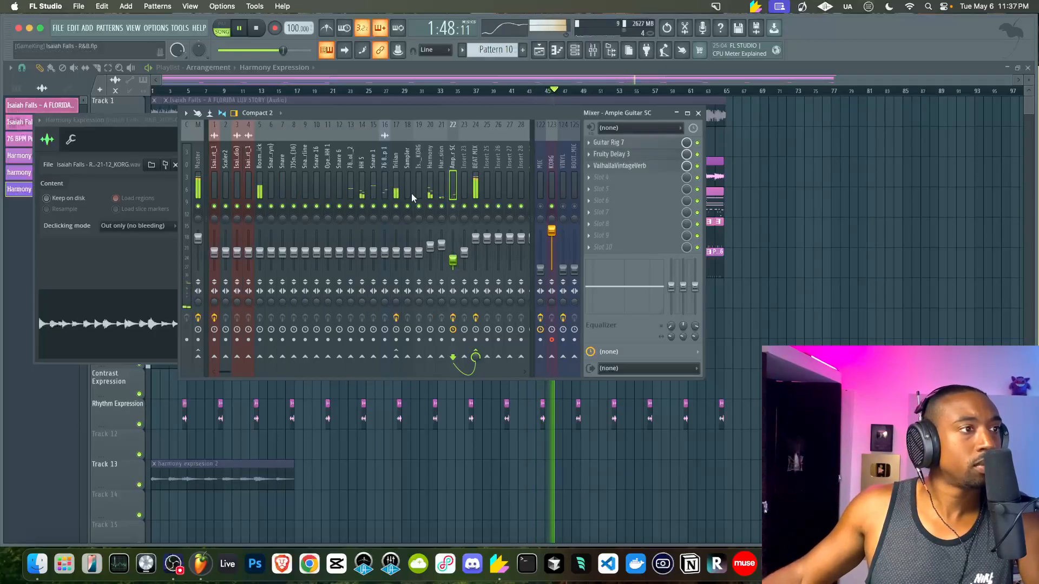
{"action": "left_click", "coordinate": [361, 257]}
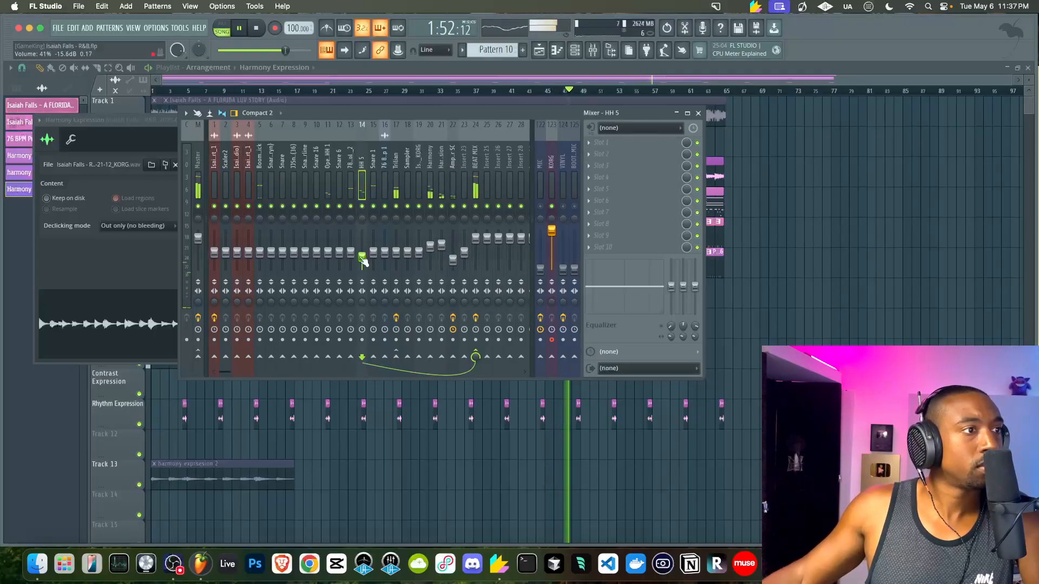
{"action": "double_click", "coordinate": [352, 185]}
{"action": "type", "text": "snare 1"}
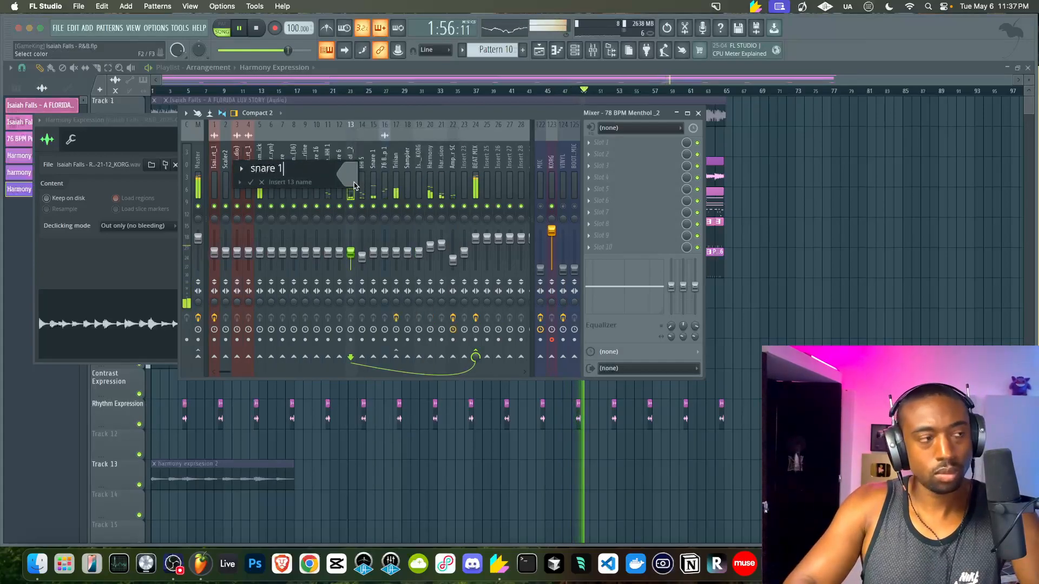
{"action": "key", "text": "Return"}
{"action": "double_click", "coordinate": [373, 184]}
{"action": "type", "text": "Snare 2"}
{"action": "key", "text": "Return"}
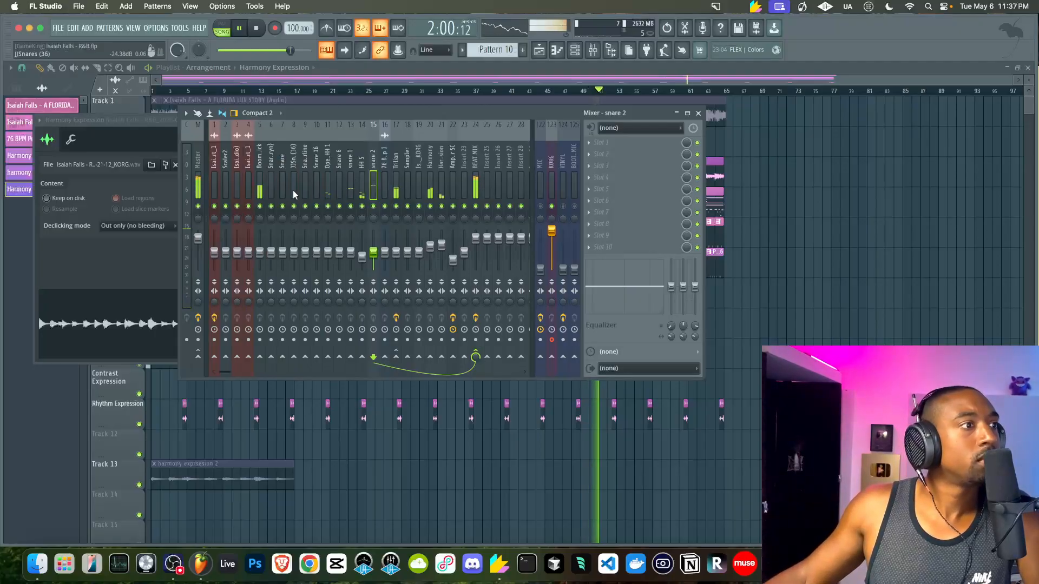
Add SSL Fusion Stereo Image after the EQ on BEAT MIX with Space at 5.4 dB
{"action": "left_click", "coordinate": [475, 172]}
{"action": "left_click", "coordinate": [607, 154]}
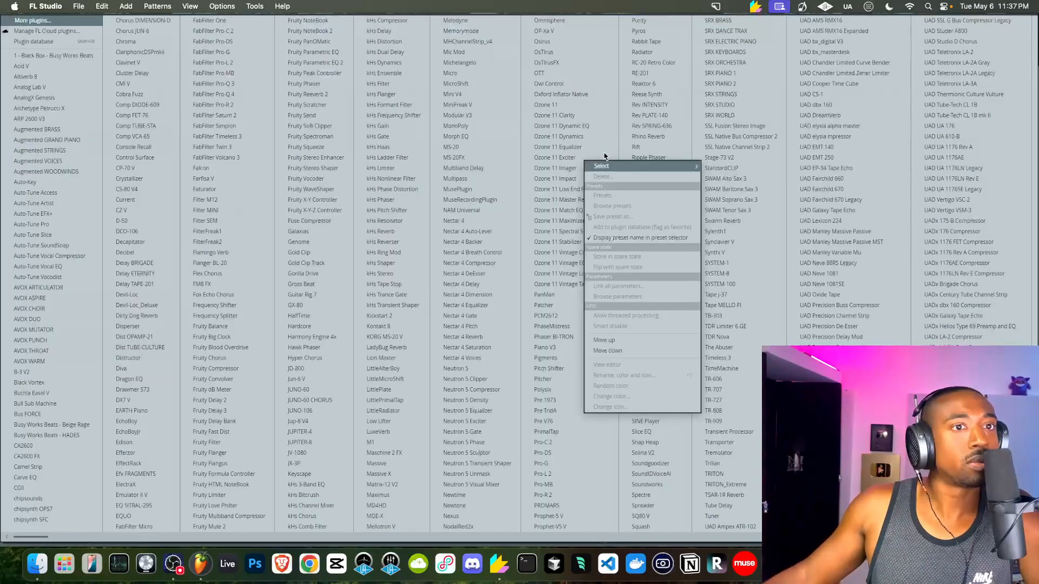
{"action": "left_click", "coordinate": [764, 126]}
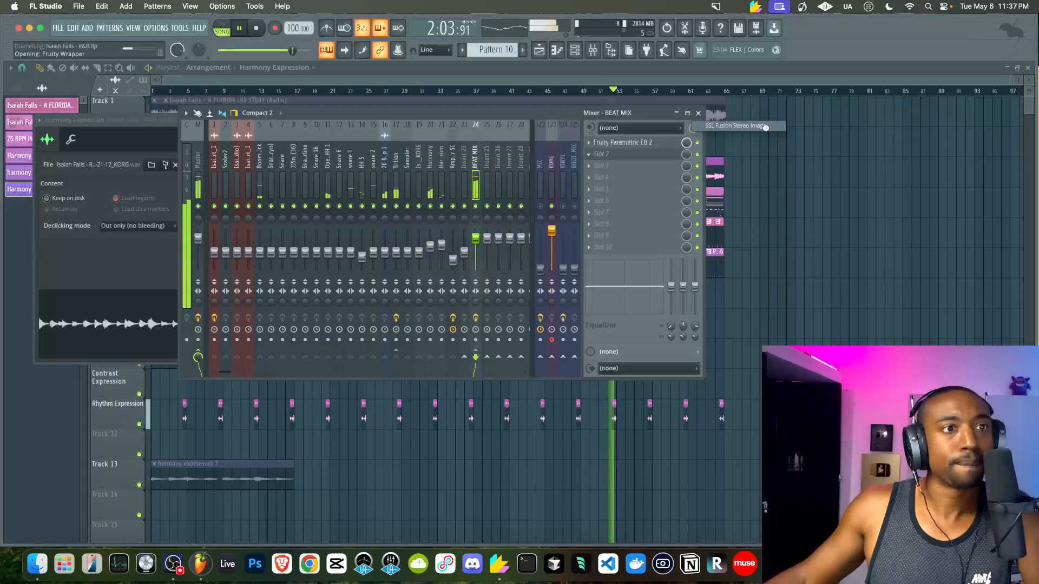
{"action": "left_click_drag", "start_coordinate": [342, 184], "coordinate": [334, 218]}
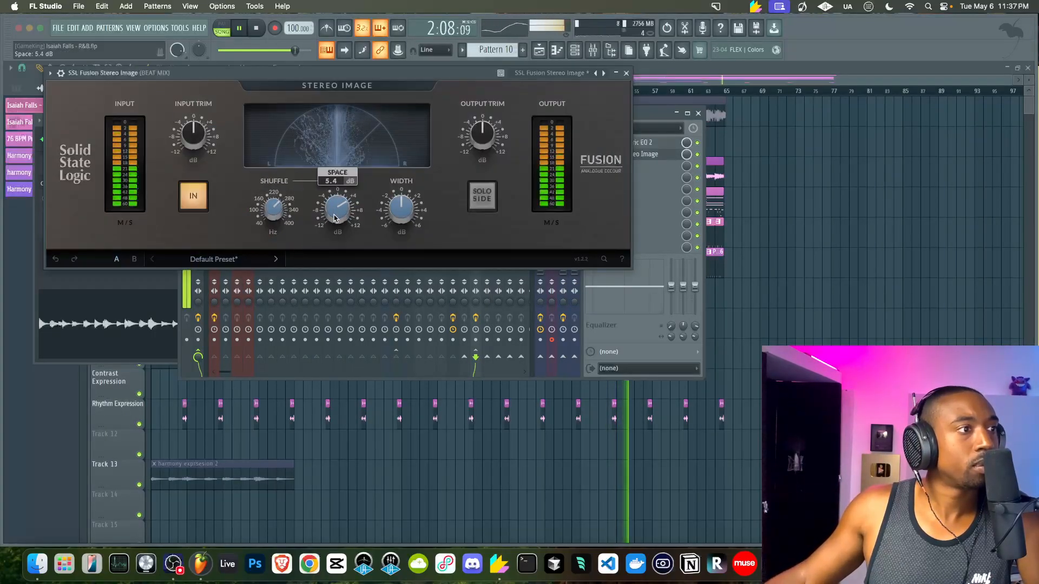
{"action": "left_click", "coordinate": [626, 72]}
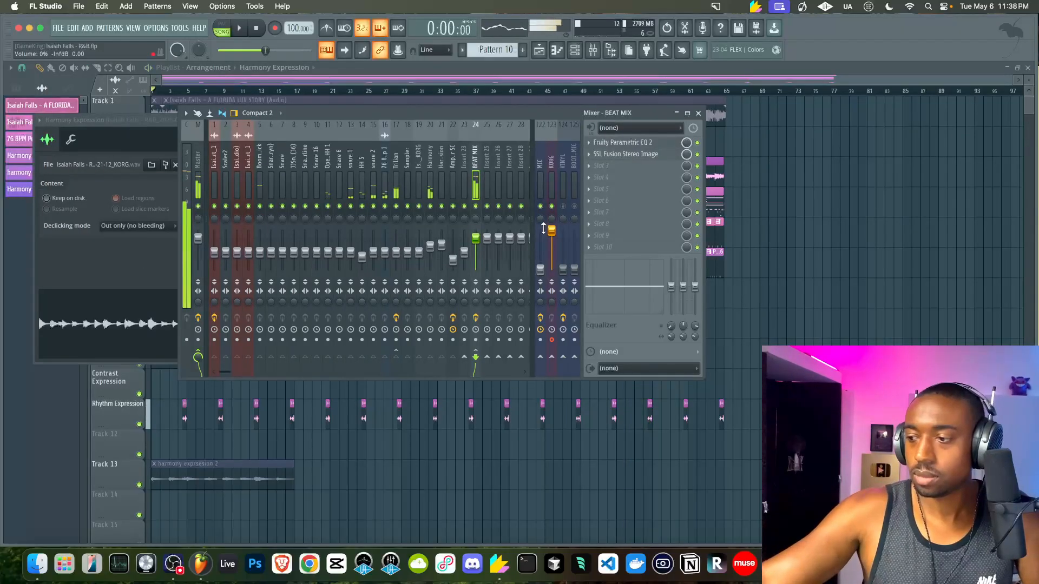
{"action": "key", "text": "space"}
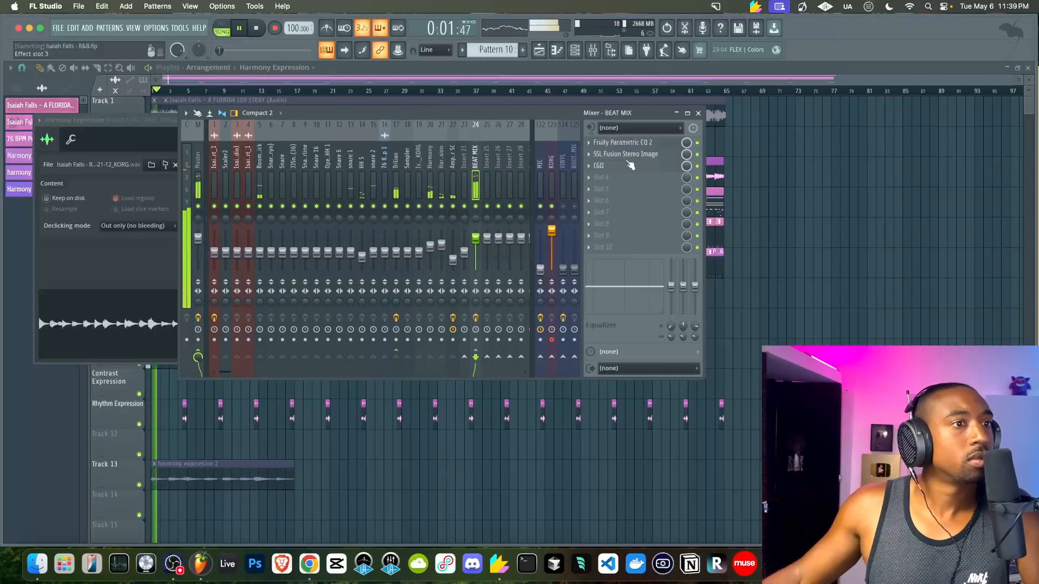
Load Ozone 11 Maximizer on BEAT MIX: 58% transient emphasis, soft clip, +2.6 dB upward compression
{"action": "left_click", "coordinate": [590, 172]}
{"action": "mouse_move", "coordinate": [591, 174]}
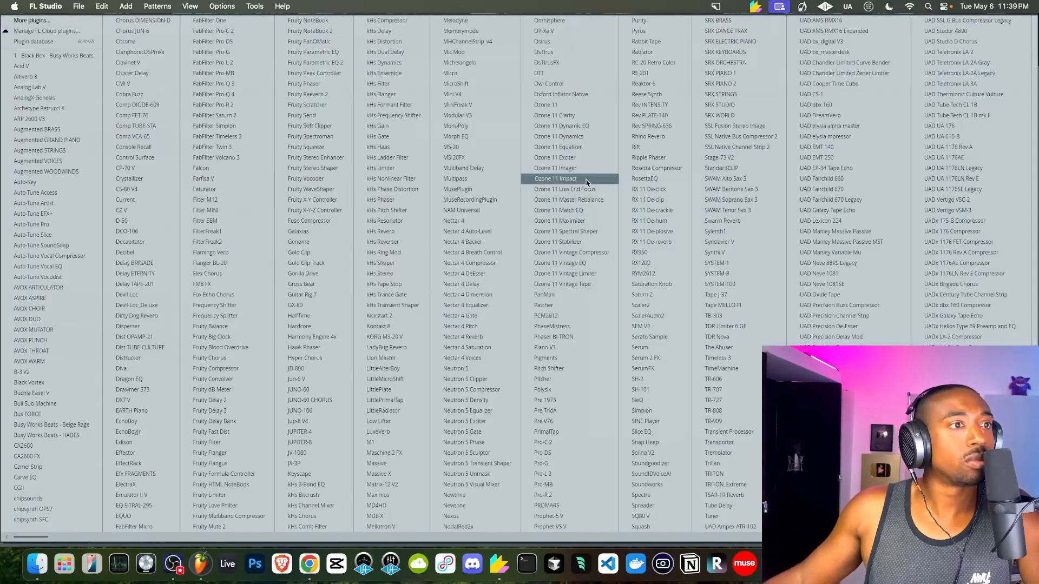
{"action": "left_click", "coordinate": [565, 221]}
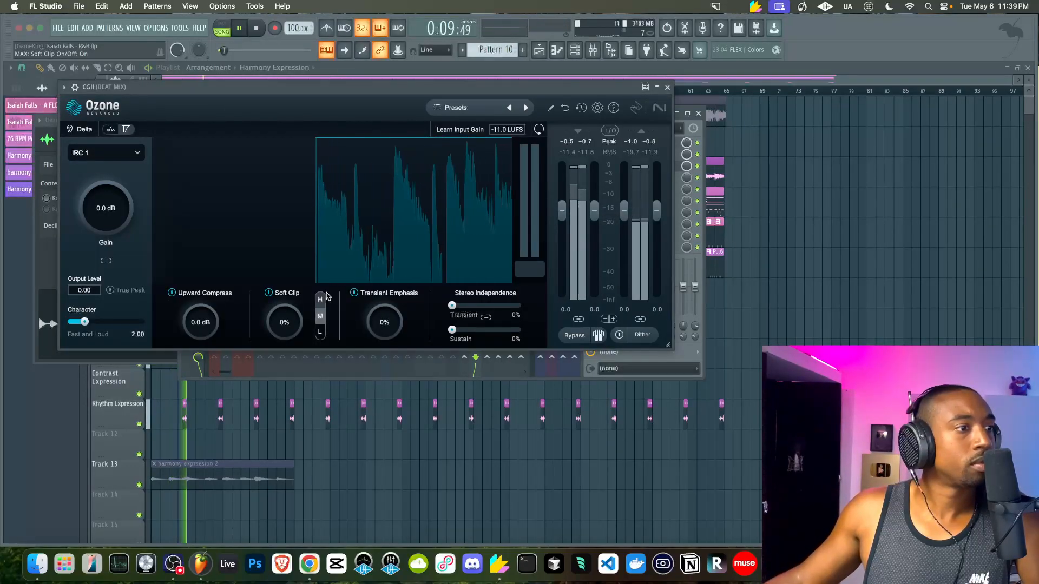
{"action": "left_click_drag", "start_coordinate": [384, 323], "coordinate": [382, 288]}
{"action": "left_click_drag", "start_coordinate": [289, 329], "coordinate": [280, 300]}
{"action": "left_click_drag", "start_coordinate": [212, 319], "coordinate": [212, 285]}
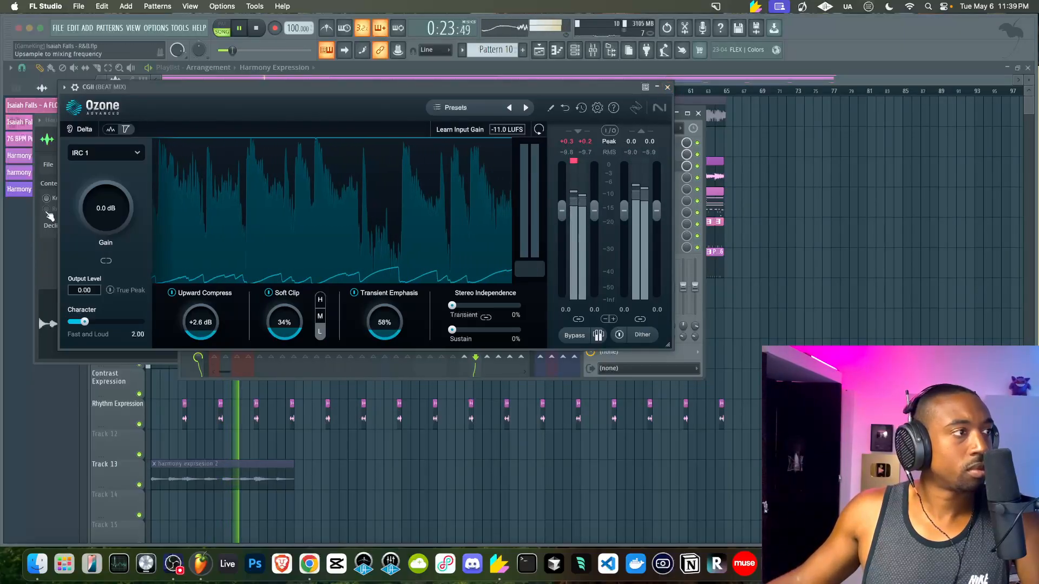
Switch the maximizer to IRC 4 - Modern with gain at +1.0 dB
{"action": "left_click", "coordinate": [106, 153]}
{"action": "left_click", "coordinate": [105, 289]}
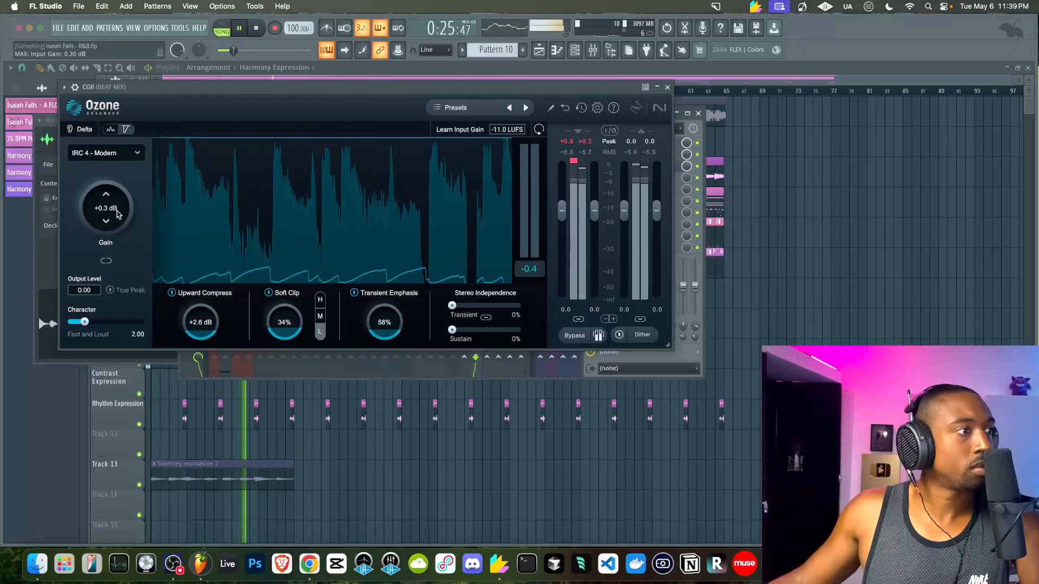
{"action": "left_click_drag", "start_coordinate": [123, 196], "coordinate": [123, 204]}
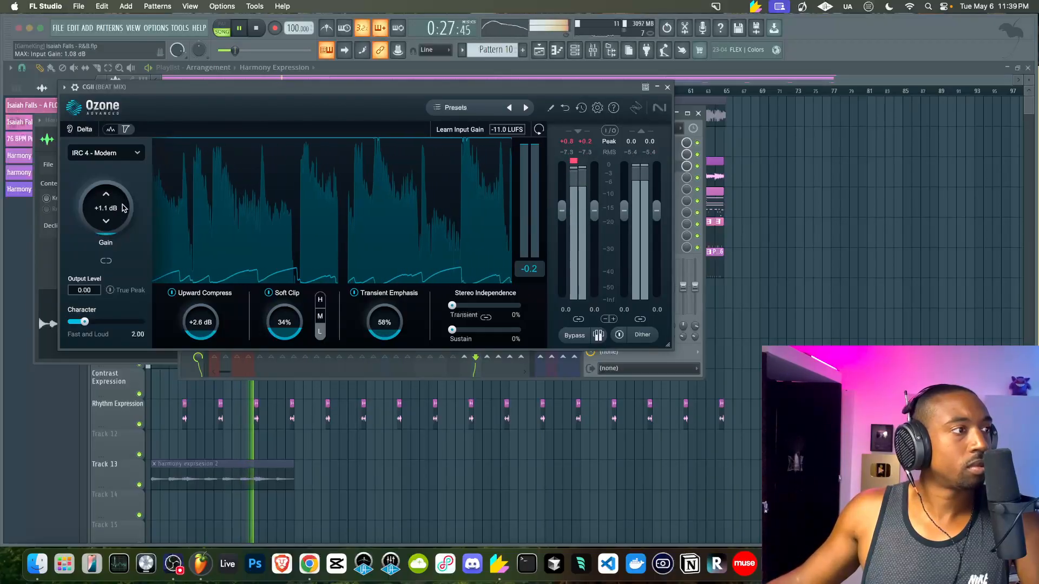
{"action": "left_click", "coordinate": [667, 87]}
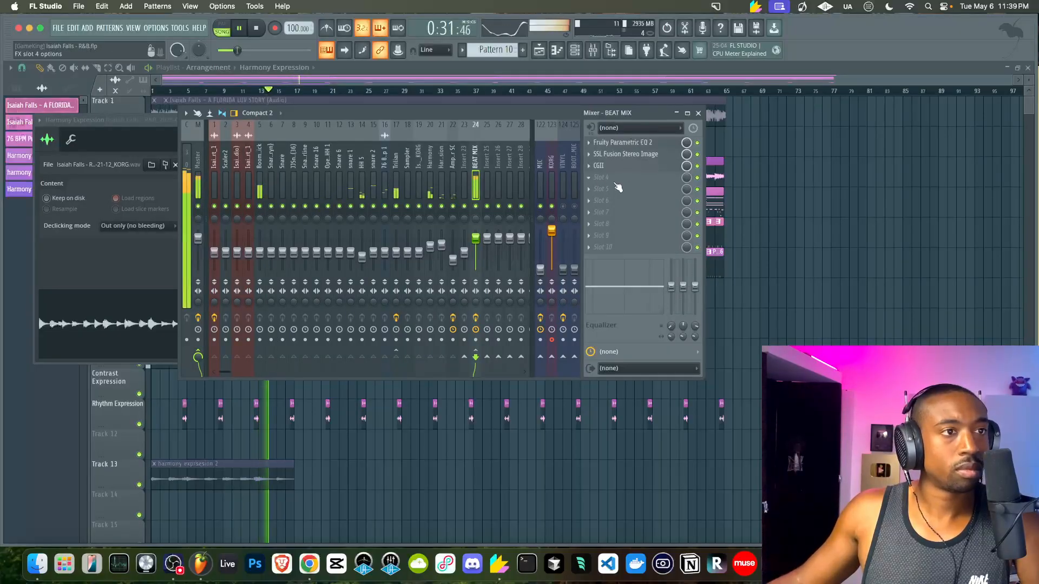
Rename the CGII effect slot to 'Izotope Maximizer'
{"action": "left_click", "coordinate": [588, 166]}
{"action": "left_click", "coordinate": [611, 387]}
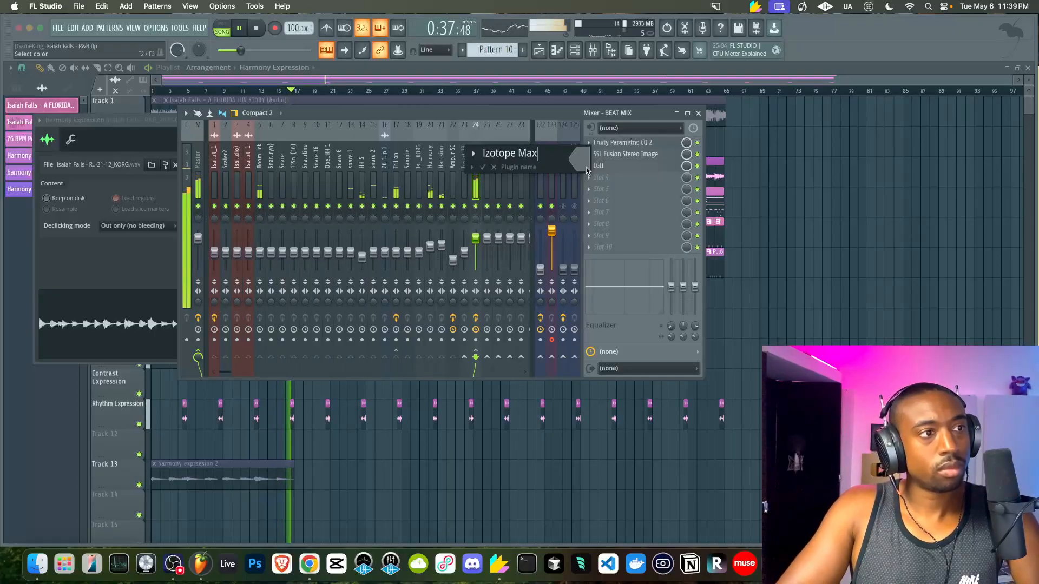
{"action": "type", "text": "Izotope Maximizer"}
{"action": "key", "text": "Return"}
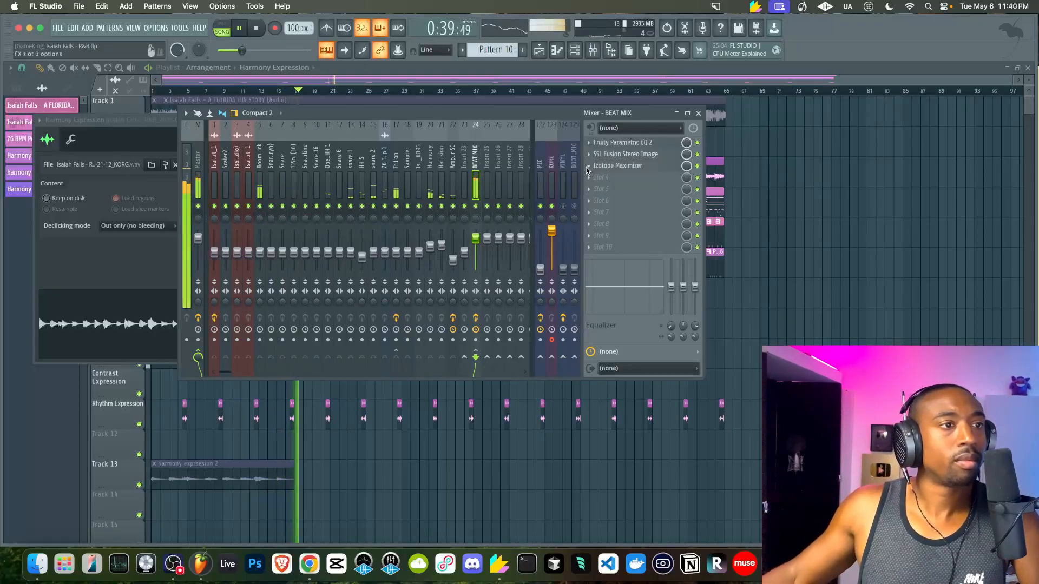
Load FabFilter Pro-L 2 in BEAT MIX slot 4 with Allround style and +0.8 dB gain
{"action": "left_click", "coordinate": [598, 182]}
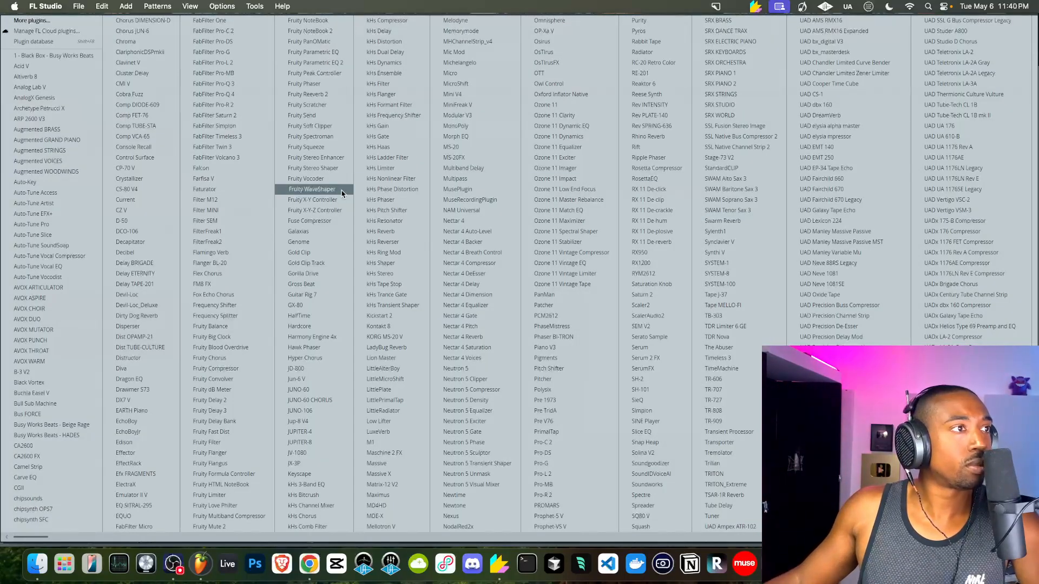
{"action": "left_click", "coordinate": [252, 67]}
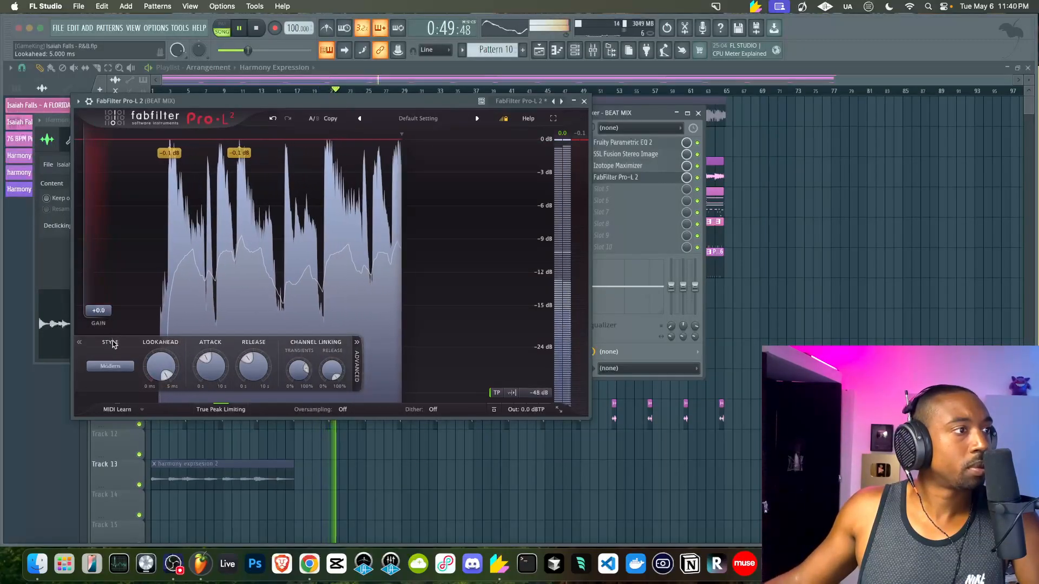
{"action": "left_click", "coordinate": [111, 366]}
{"action": "left_click", "coordinate": [115, 418]}
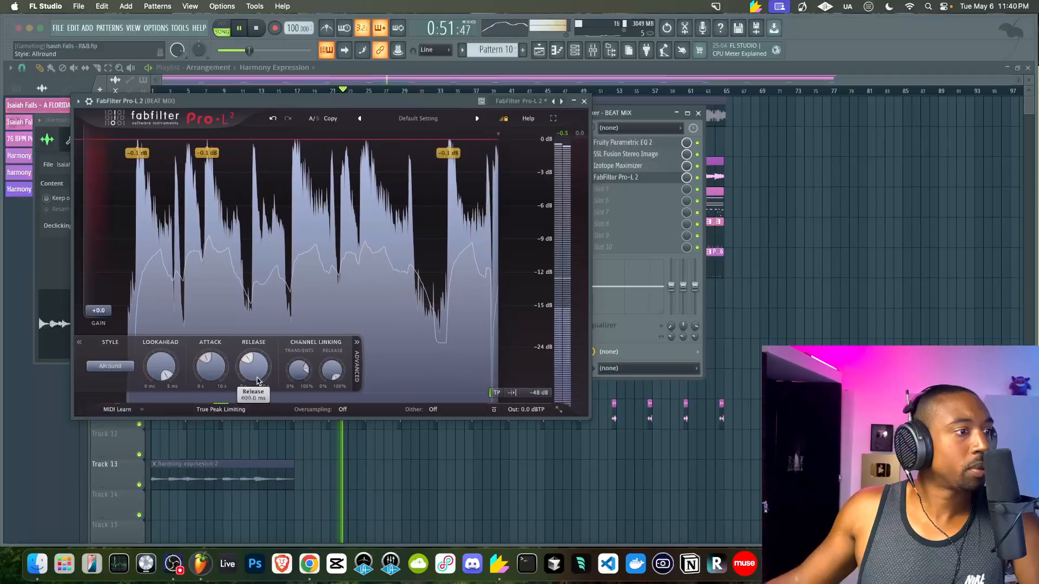
{"action": "left_click_drag", "start_coordinate": [99, 311], "coordinate": [104, 305]}
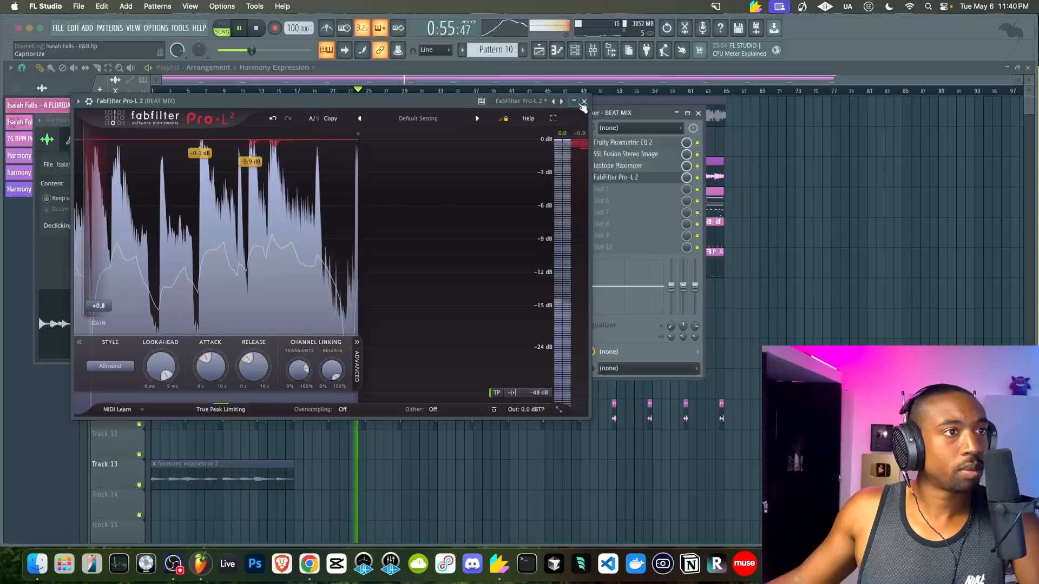
{"action": "left_click", "coordinate": [583, 102]}
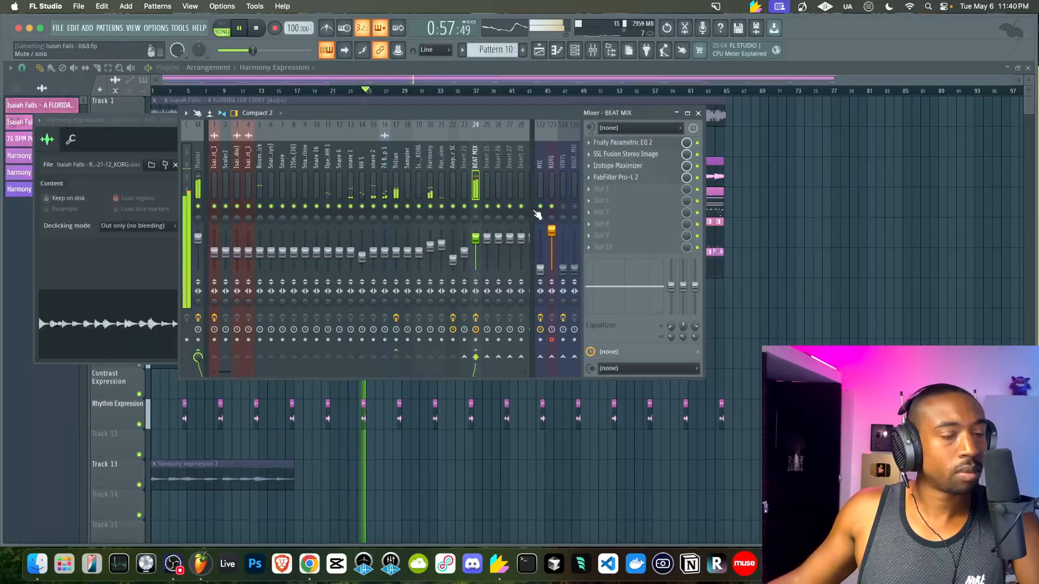
{"action": "key", "text": "F12"}
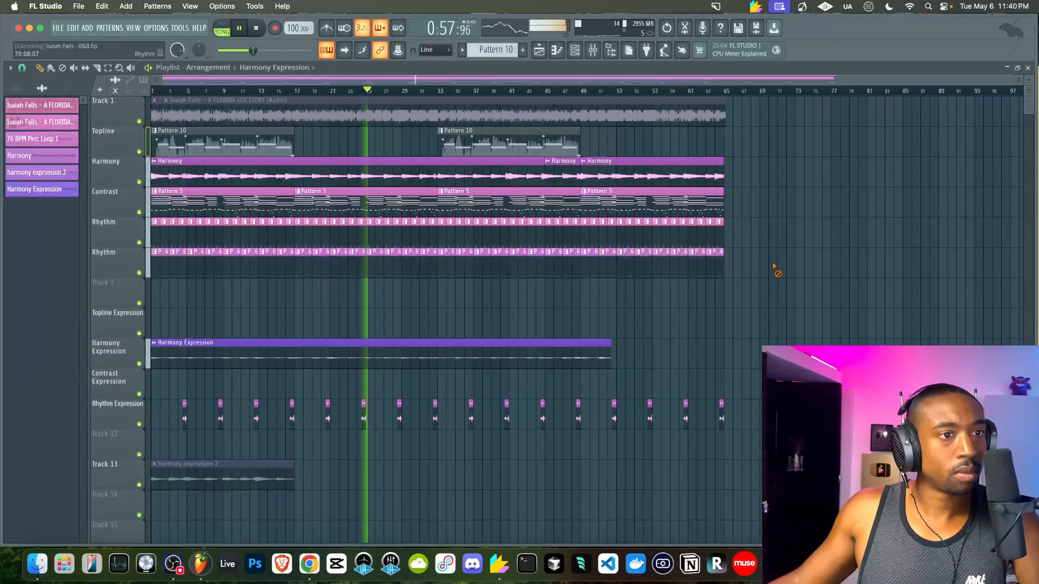
Inspect the Trilian and Boomer Kick mixer inserts, then hide the mixer
{"action": "left_click", "coordinate": [598, 56]}
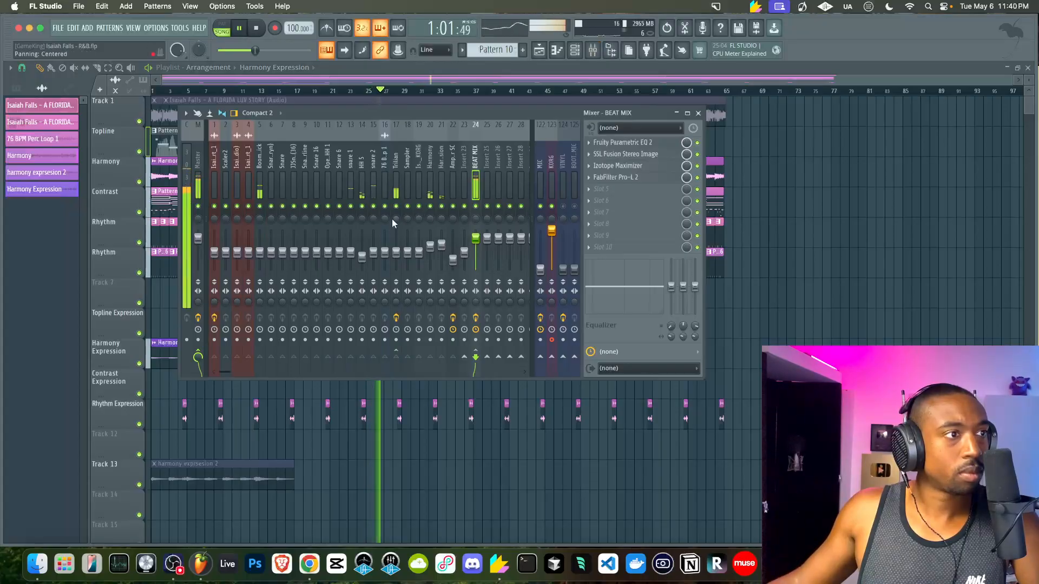
{"action": "left_click", "coordinate": [396, 249]}
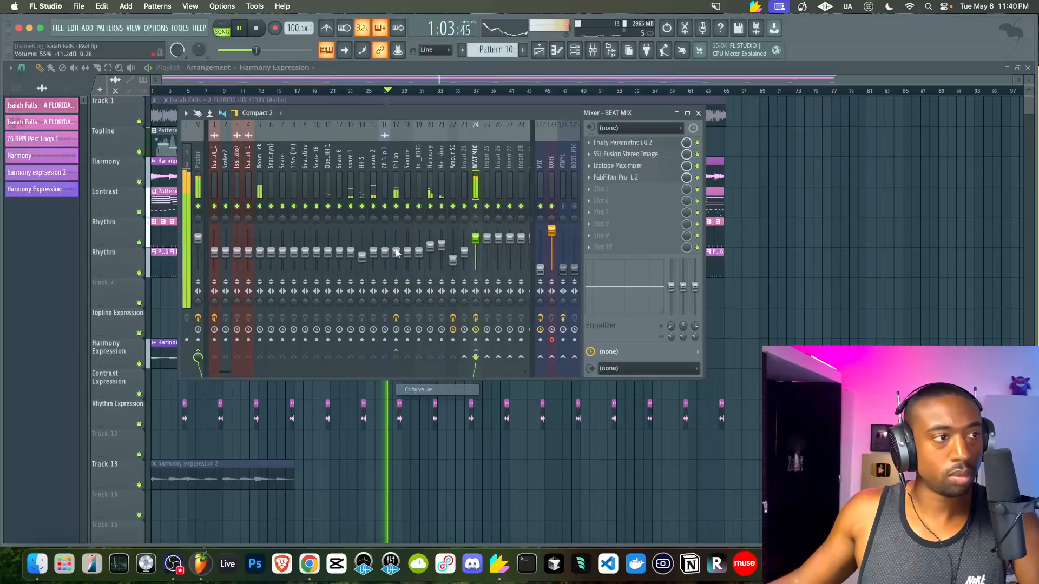
{"action": "left_click", "coordinate": [260, 249]}
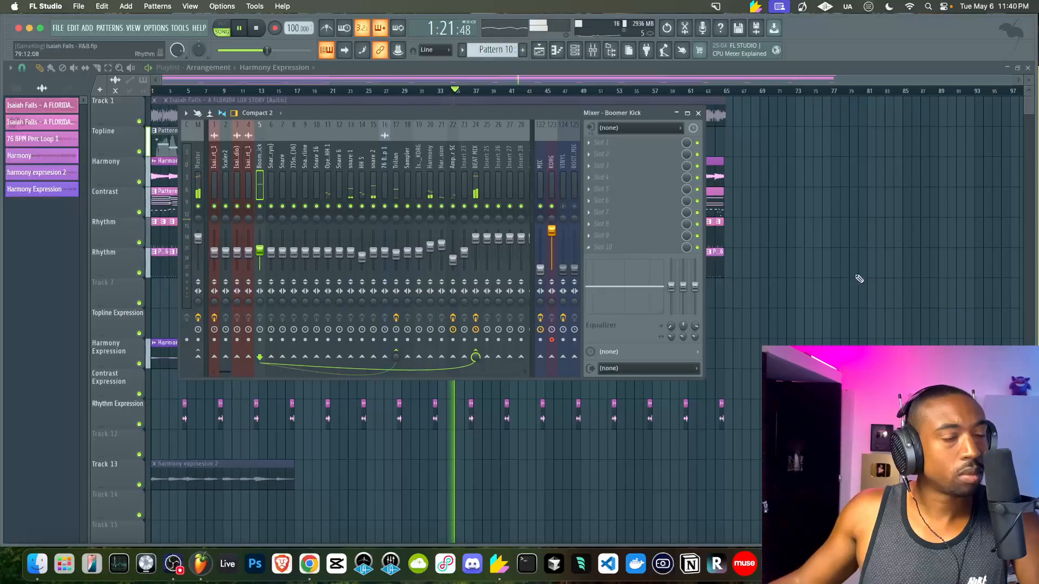
{"action": "key", "text": "F9"}
Bring up the Channel rack and open the HH 5 channel's settings
{"action": "left_click", "coordinate": [580, 53]}
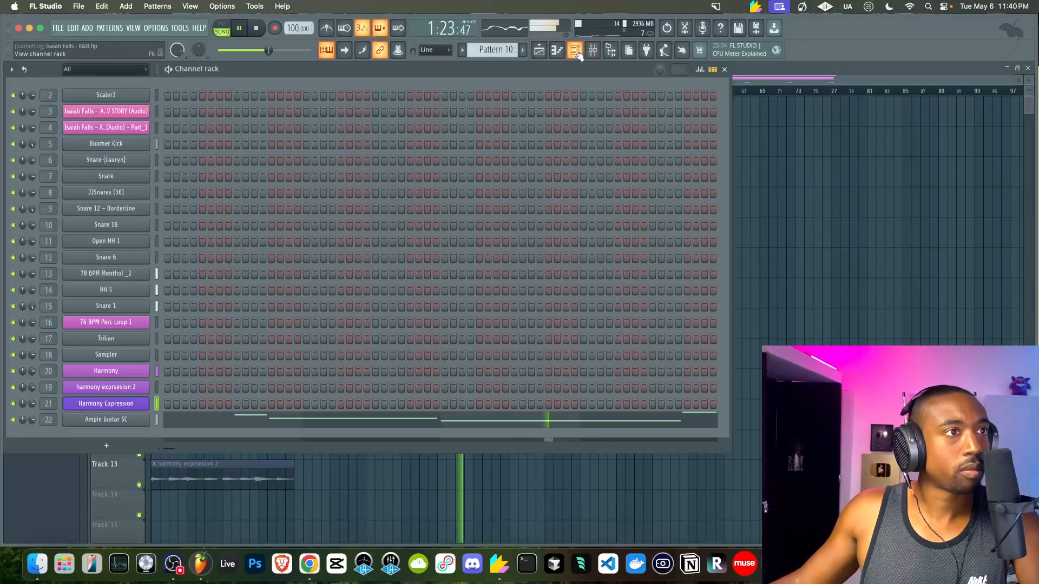
{"action": "right_click", "coordinate": [799, 185]}
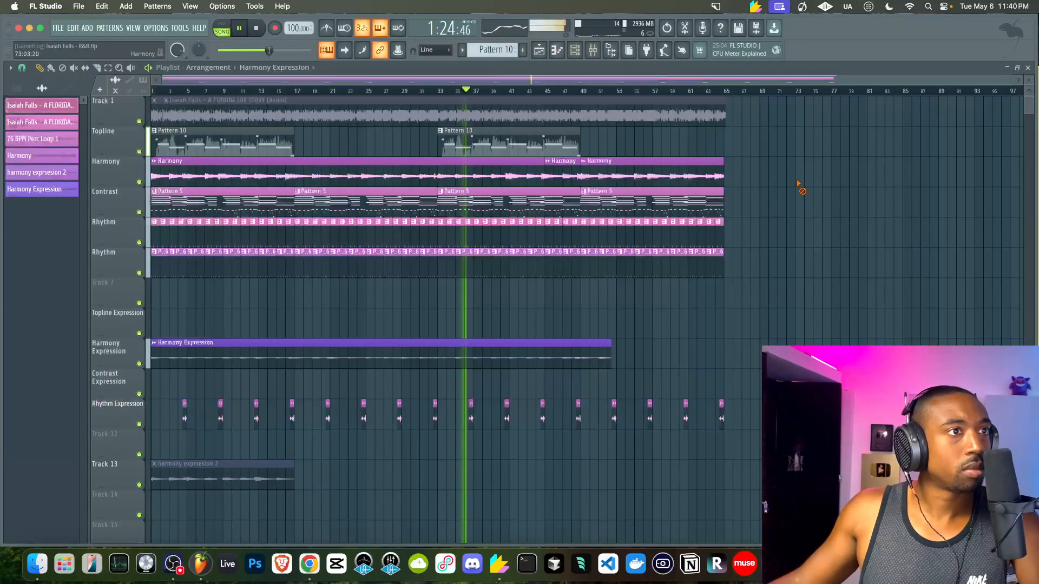
{"action": "left_click", "coordinate": [581, 54]}
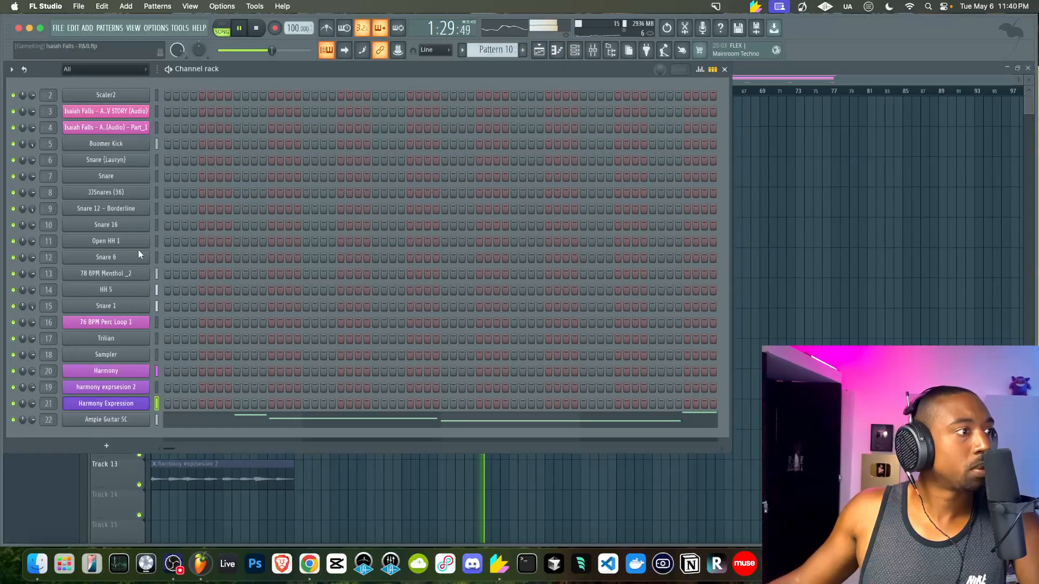
{"action": "left_click", "coordinate": [128, 292]}
Copy HH 5's time shift value, then close its settings and the Channel rack
{"action": "left_click", "coordinate": [96, 139]}
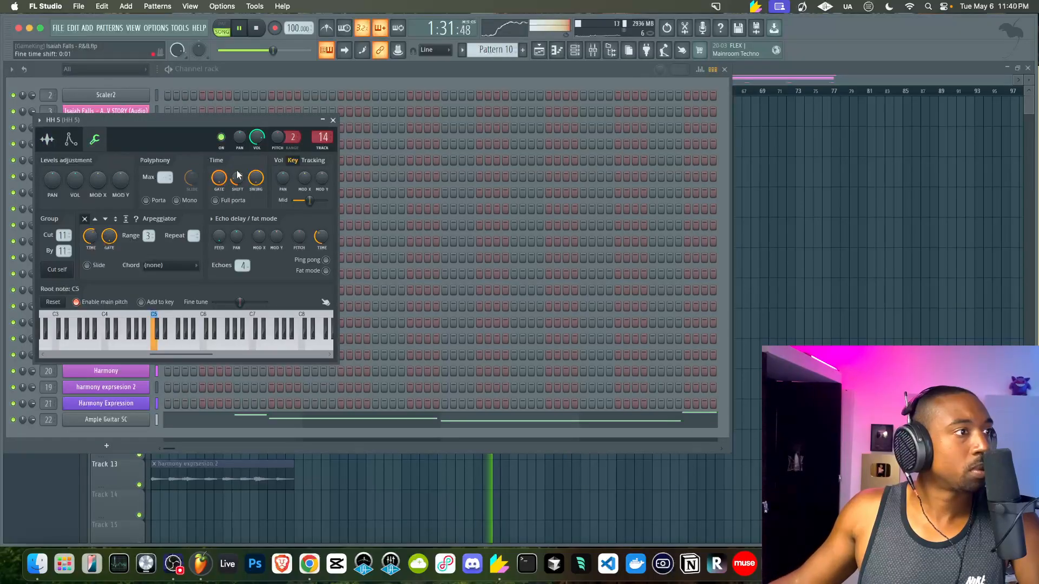
{"action": "right_click", "coordinate": [238, 181]}
{"action": "left_click", "coordinate": [263, 321]}
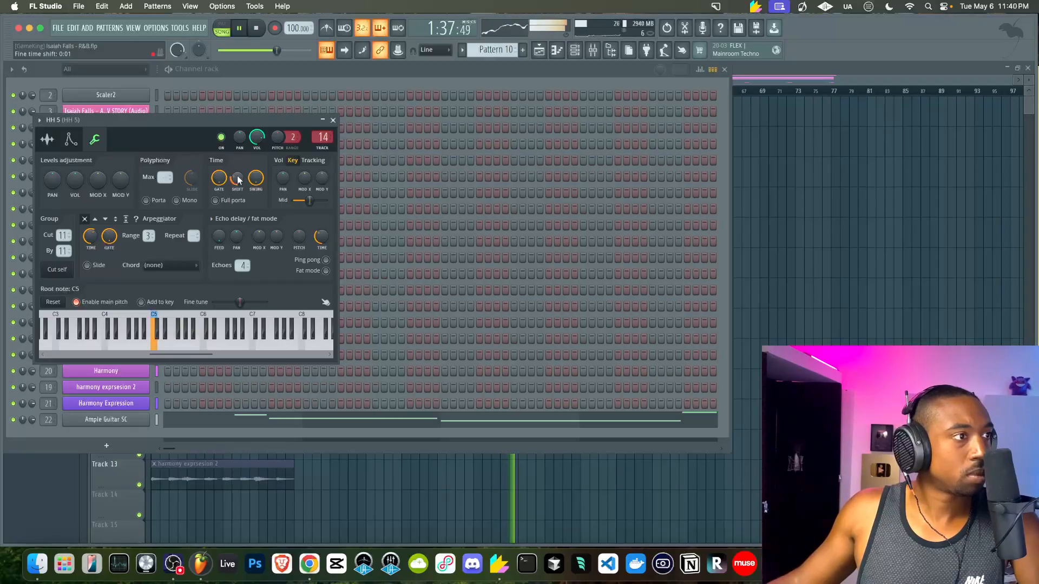
{"action": "left_click", "coordinate": [334, 121]}
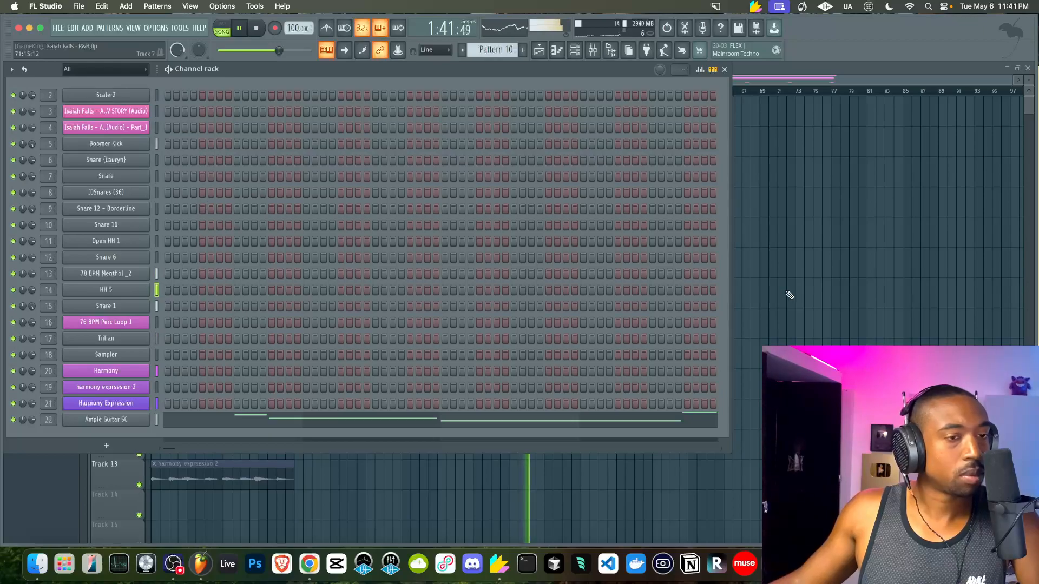
{"action": "key", "text": "F6"}
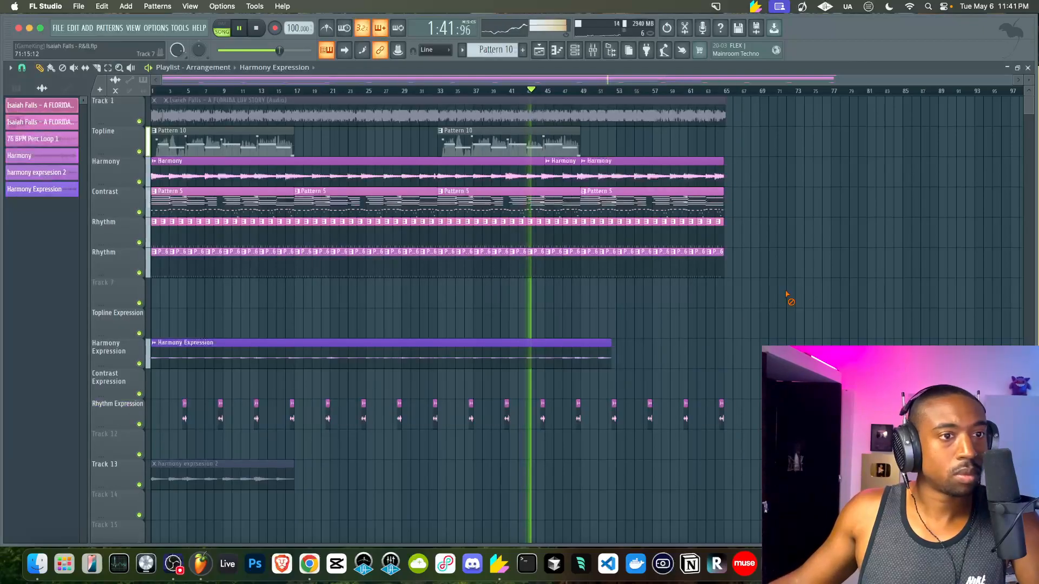
Widen BEAT MIX's SSL Fusion Stereo Image and trim its output to -1.1 dB
{"action": "left_click", "coordinate": [602, 53]}
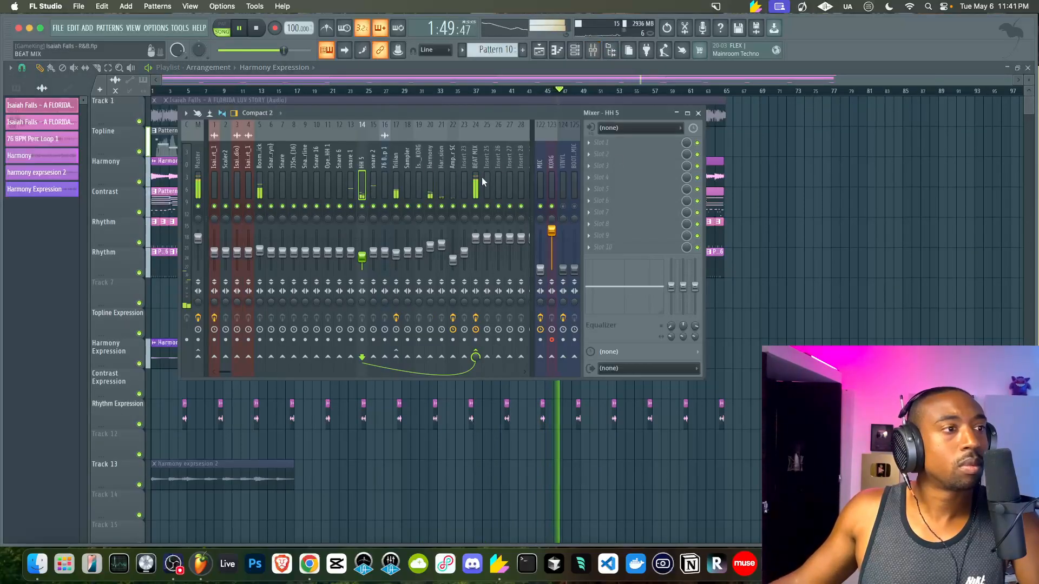
{"action": "left_click", "coordinate": [481, 179]}
{"action": "left_click", "coordinate": [642, 155]}
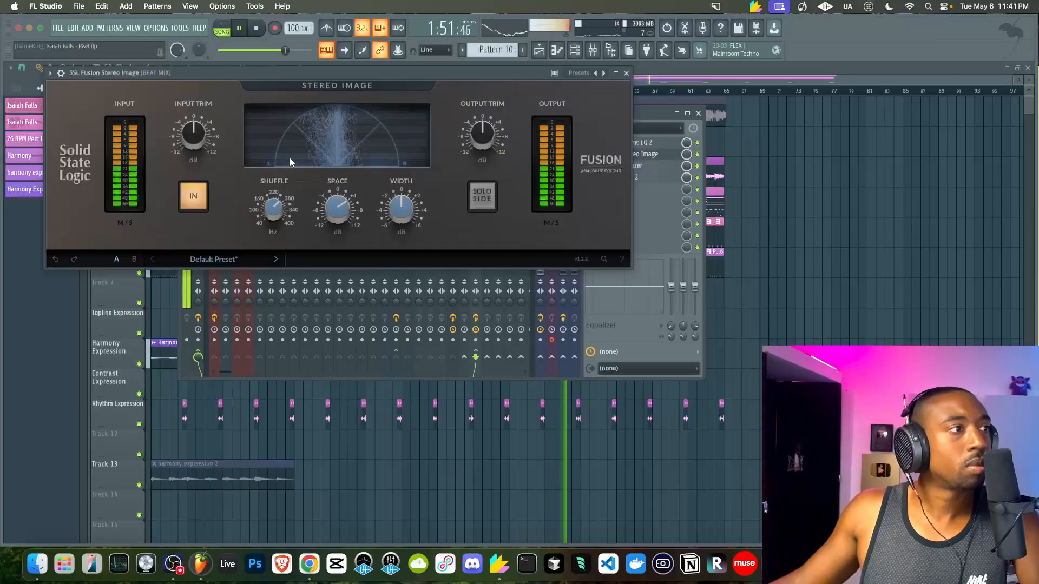
{"action": "left_click_drag", "start_coordinate": [401, 212], "coordinate": [400, 172]}
{"action": "left_click_drag", "start_coordinate": [403, 215], "coordinate": [404, 223]}
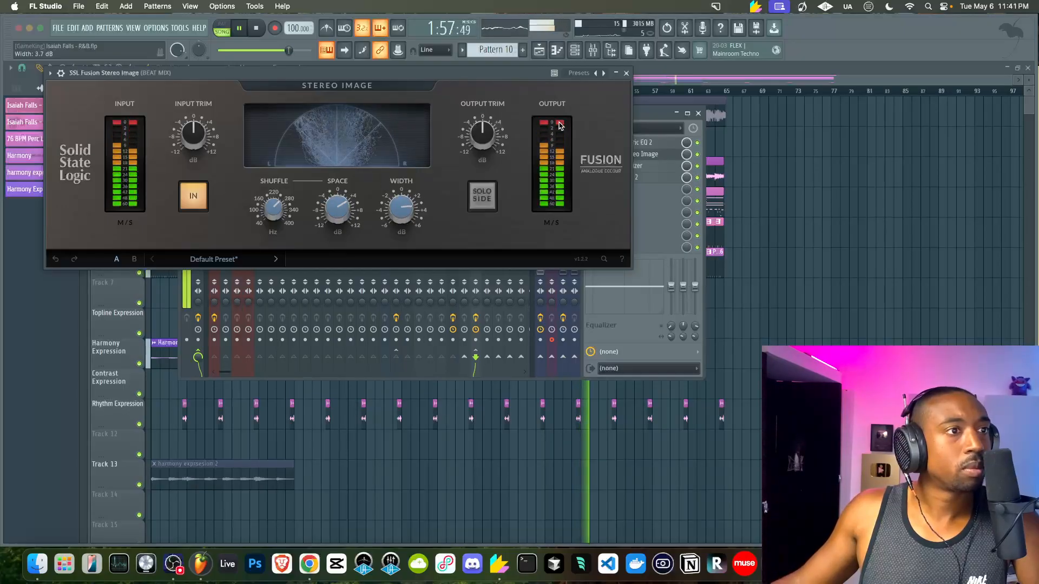
{"action": "mouse_move", "coordinate": [482, 133]}
{"action": "left_click_drag", "start_coordinate": [482, 133], "coordinate": [483, 134]}
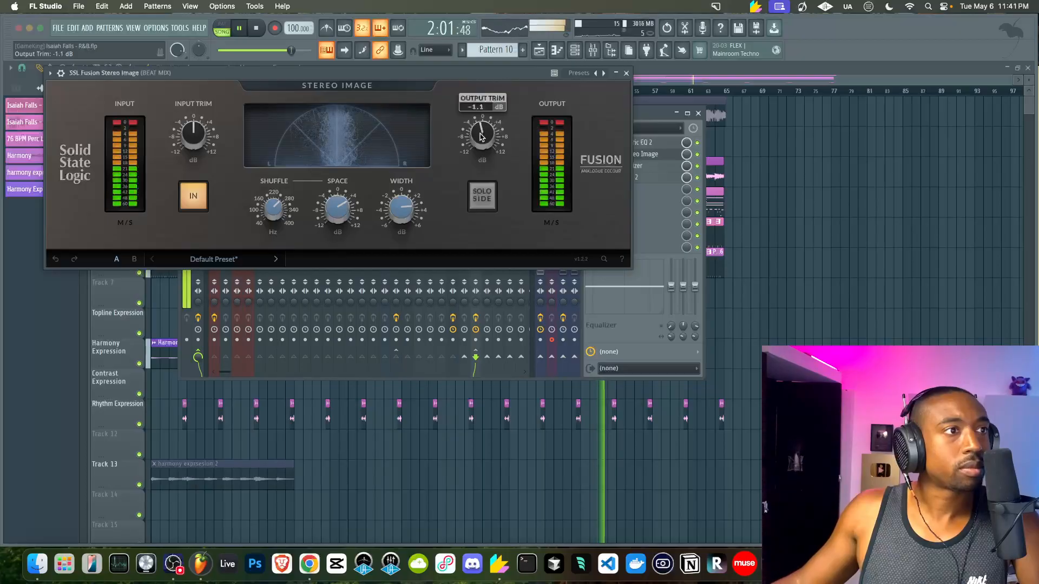
{"action": "left_click", "coordinate": [626, 72]}
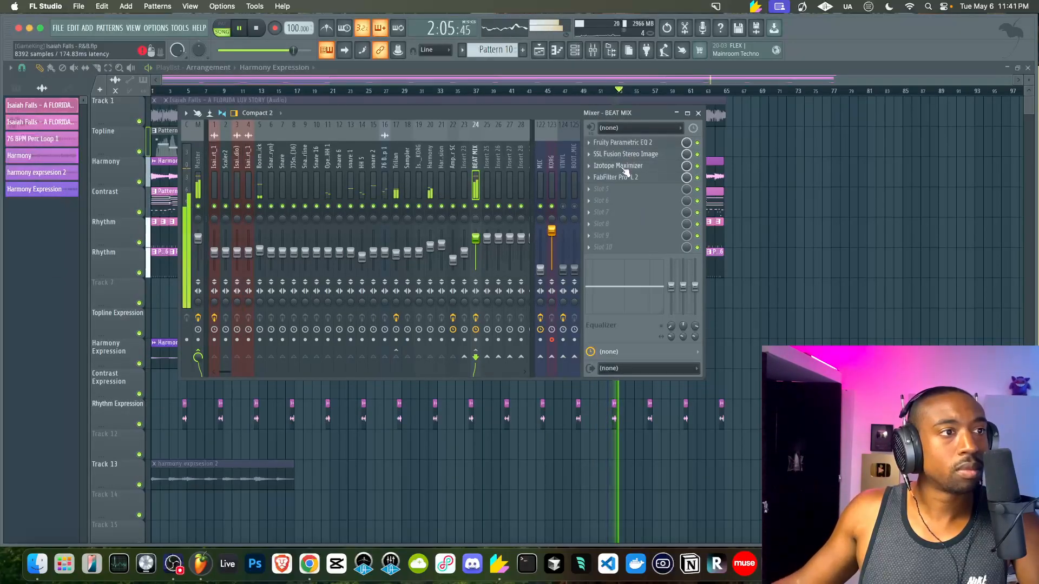
{"action": "key", "text": "F9"}
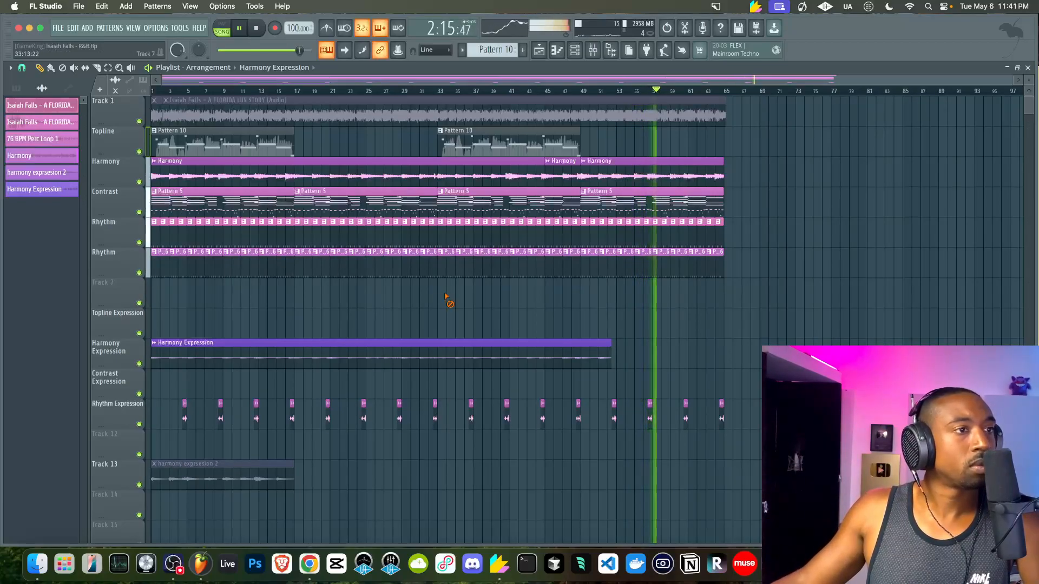
Save the project as a new copy with 'FREE DL' added to the file name
{"action": "left_click", "coordinate": [58, 28]}
{"action": "left_click", "coordinate": [81, 86]}
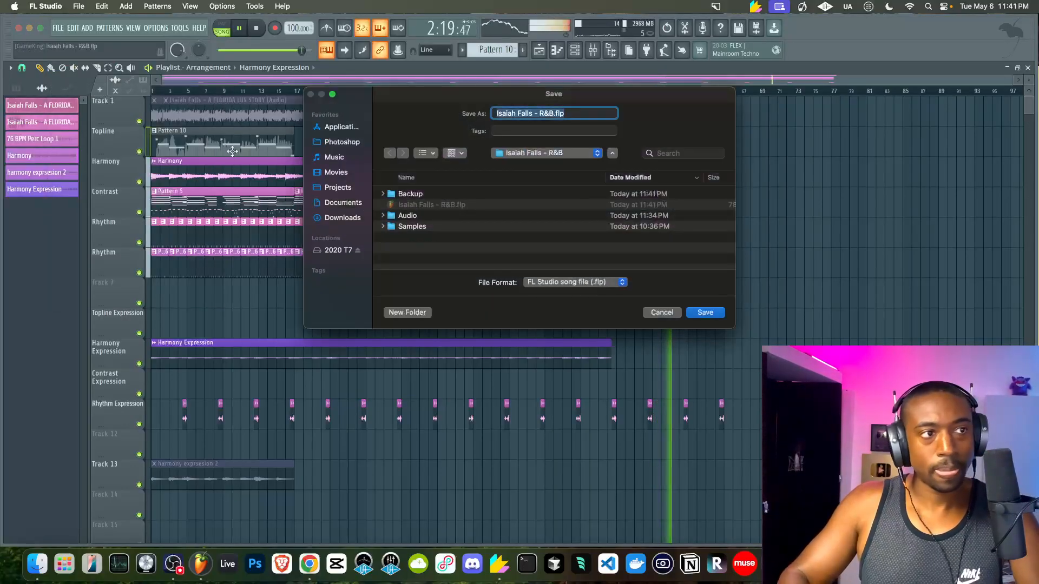
{"action": "key", "text": "Left"}
{"action": "key", "text": "Right"}
{"action": "key", "text": "Right"}
{"action": "key", "text": "Right"}
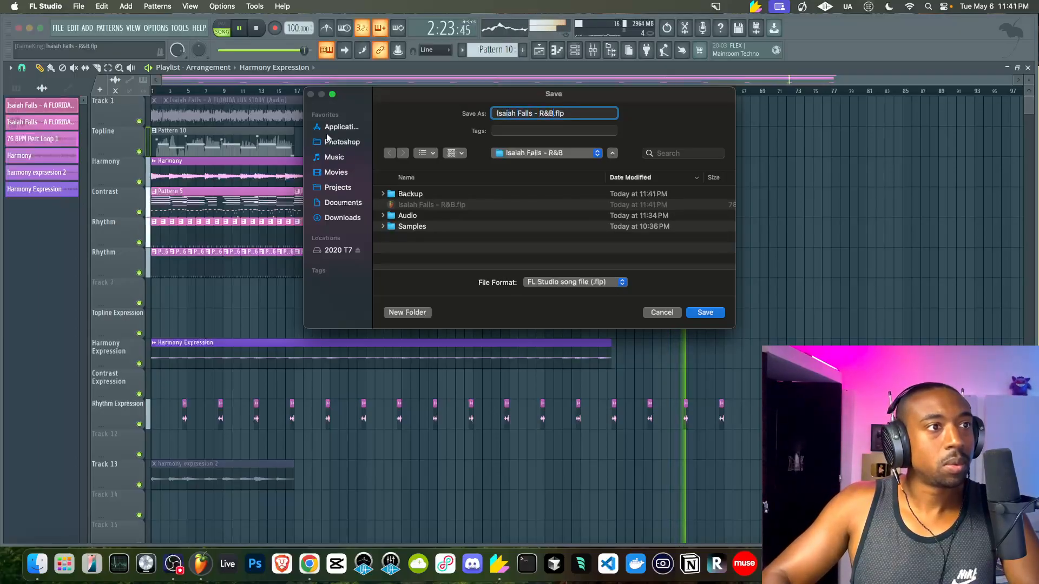
{"action": "type", "text": "DL"}
{"action": "key", "text": "Return"}
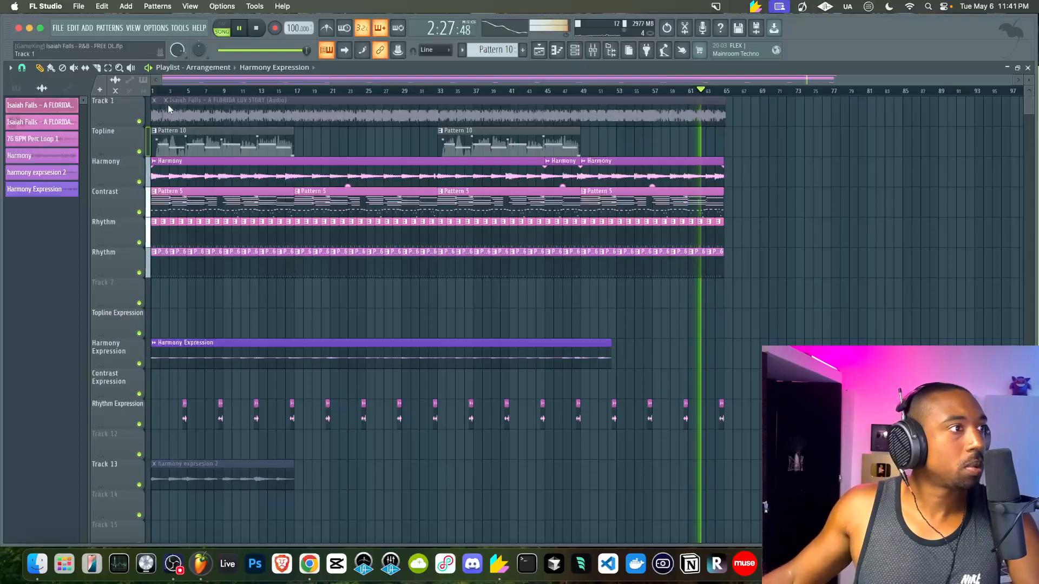
Delete both full-song audio clips from Track 1
{"action": "left_click", "coordinate": [43, 107]}
{"action": "left_click", "coordinate": [41, 123], "text": "shift"}
{"action": "key", "text": "alt+Delete"}
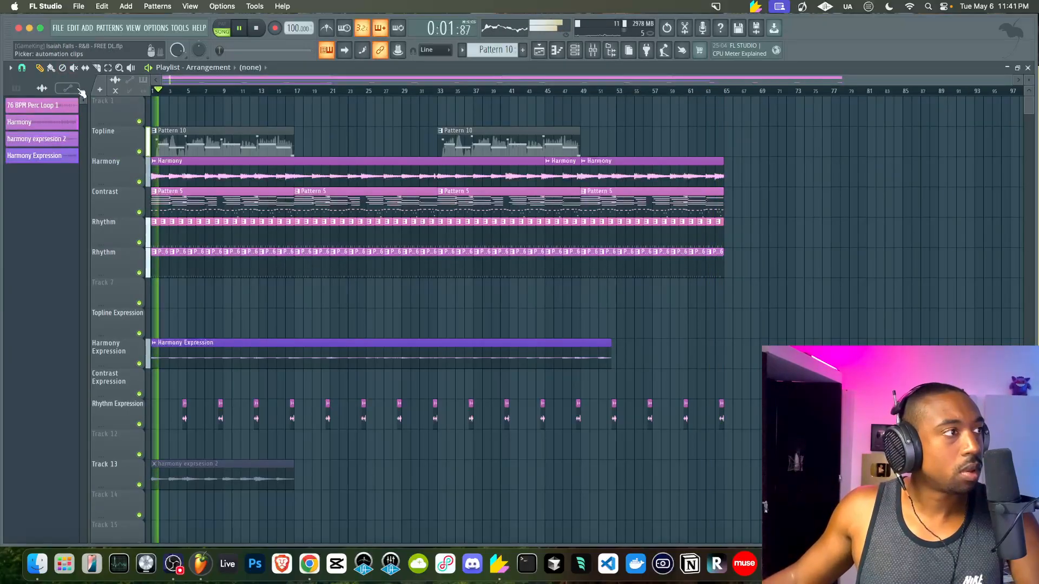
Export the project as a zipped loop package into the 2025 - May - 6 folder
{"action": "left_click", "coordinate": [58, 28]}
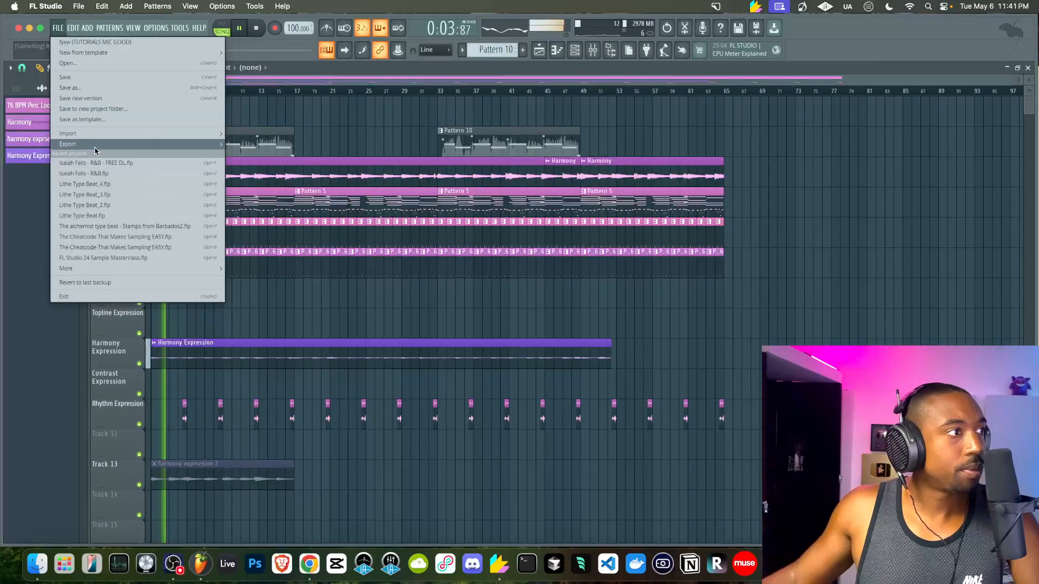
{"action": "mouse_move", "coordinate": [92, 144]}
{"action": "left_click", "coordinate": [286, 306]}
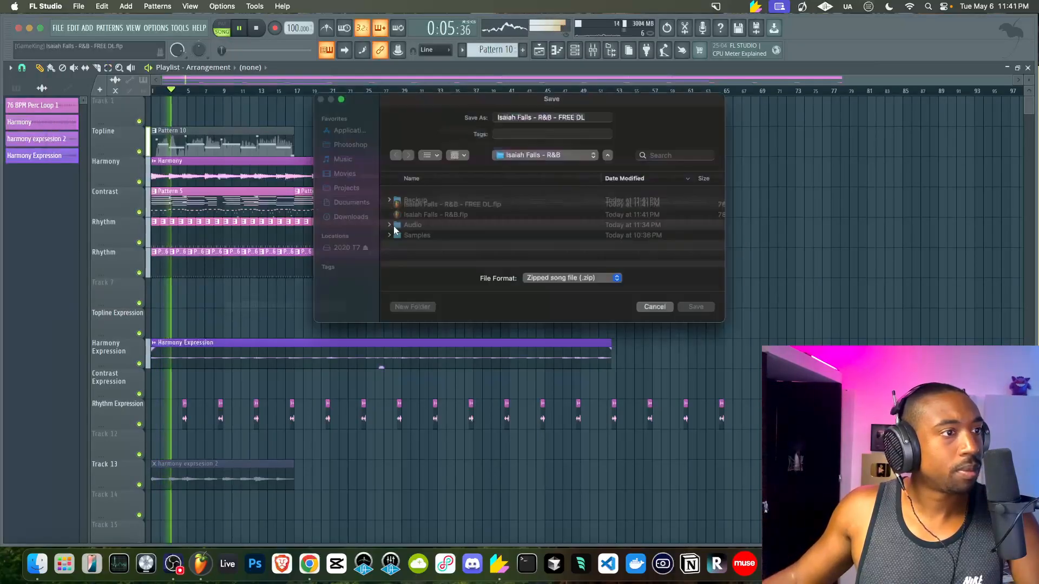
{"action": "left_click", "coordinate": [541, 153]}
{"action": "left_click", "coordinate": [544, 177]}
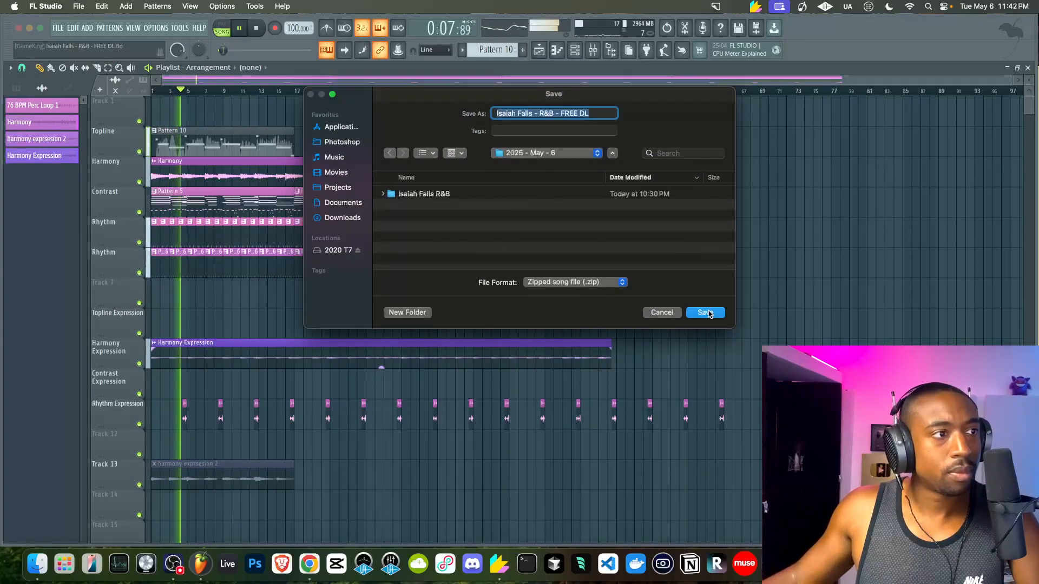
{"action": "left_click", "coordinate": [706, 311]}
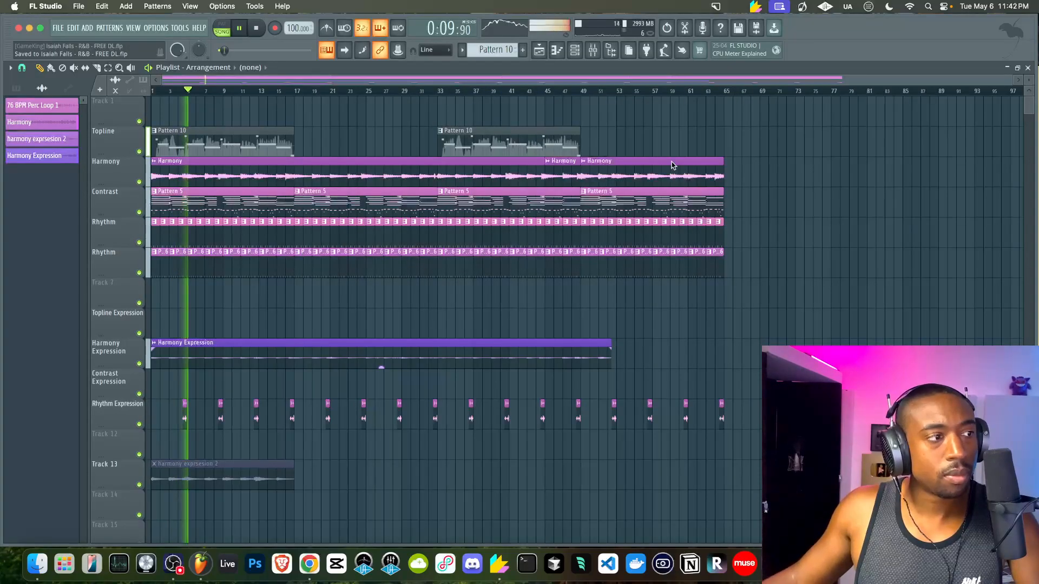
Color Pattern 10 slate blue (swatch 3) and save the project
{"action": "left_click", "coordinate": [19, 88]}
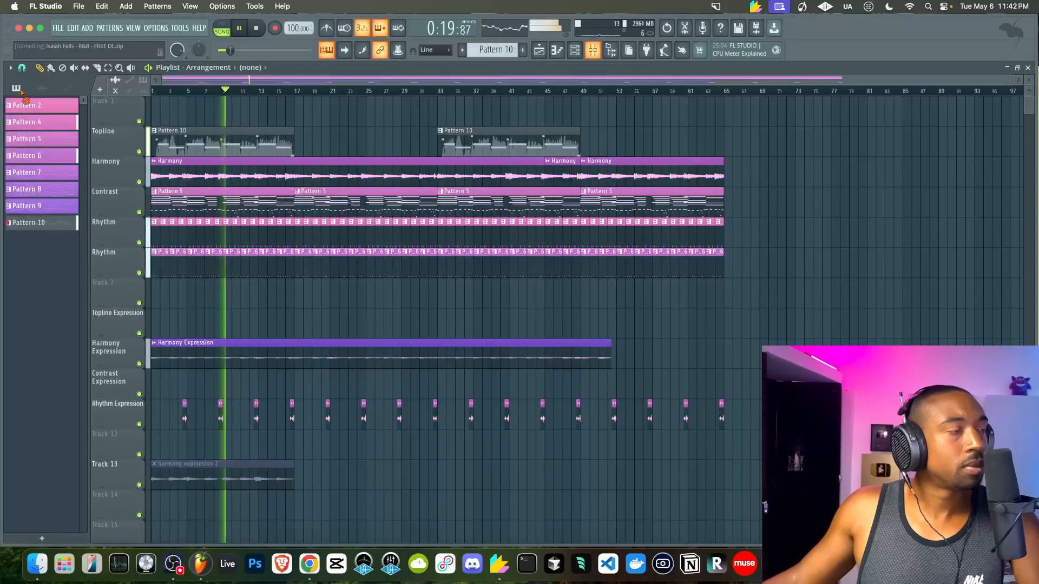
{"action": "middle_click", "coordinate": [44, 220]}
{"action": "left_click", "coordinate": [117, 215]}
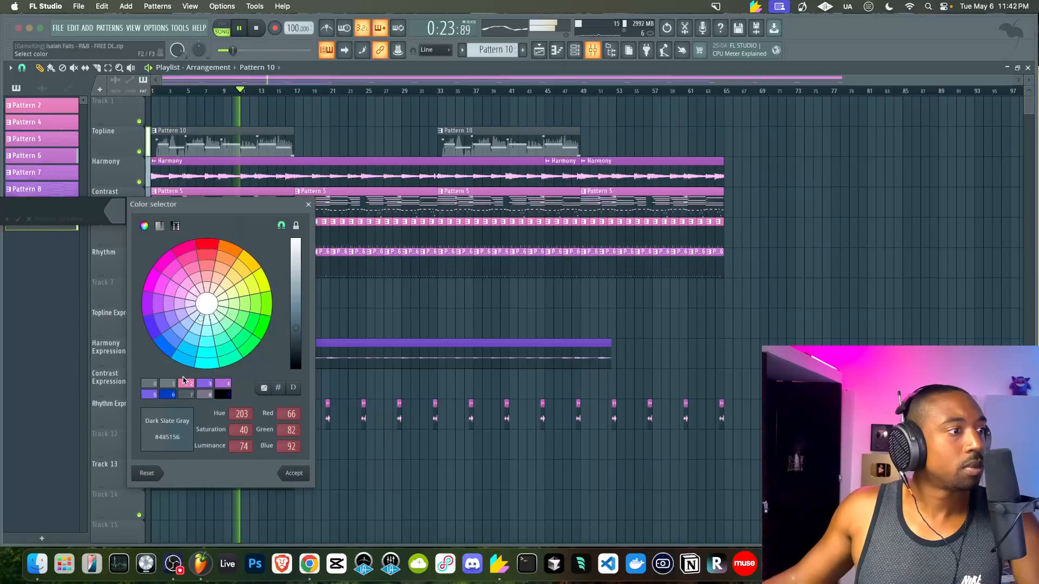
{"action": "left_click", "coordinate": [204, 384]}
{"action": "key", "text": "Return"}
{"action": "key", "text": "Return"}
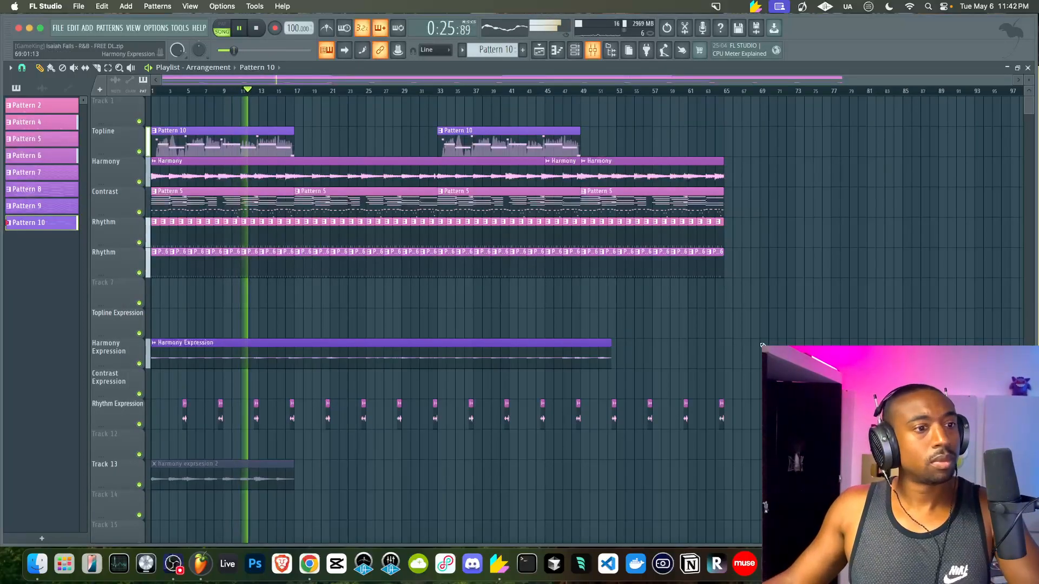
{"action": "key", "text": "super+s"}
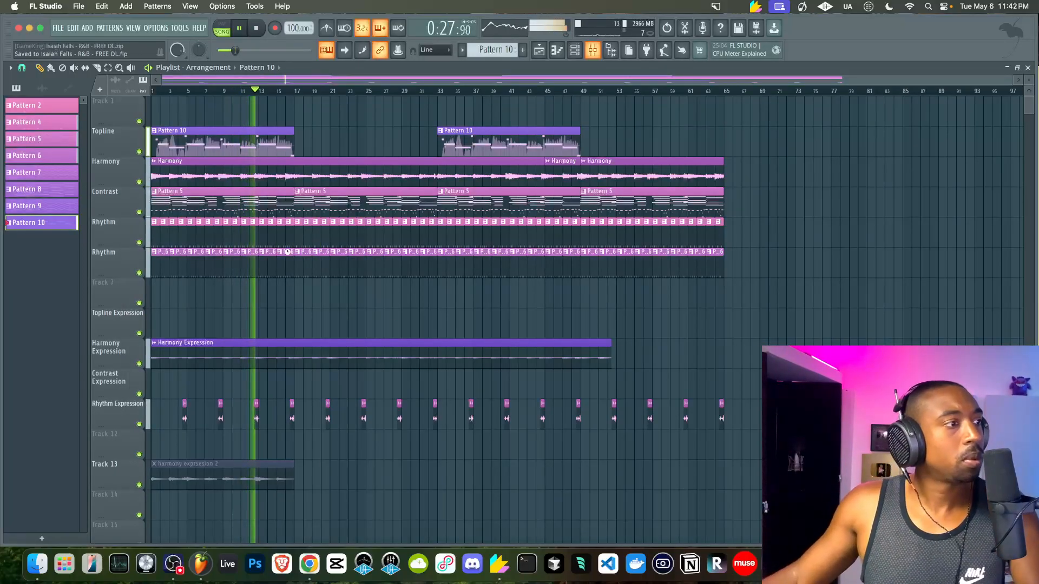
Delete the empty Track 1 from the playlist
{"action": "right_click", "coordinate": [128, 111]}
{"action": "left_click", "coordinate": [145, 364]}
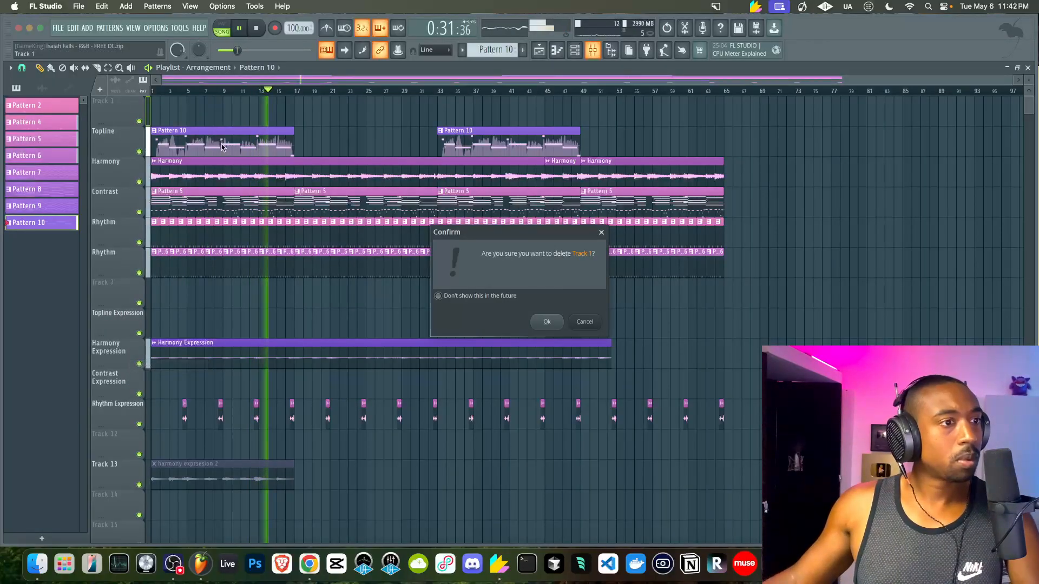
{"action": "left_click", "coordinate": [548, 323]}
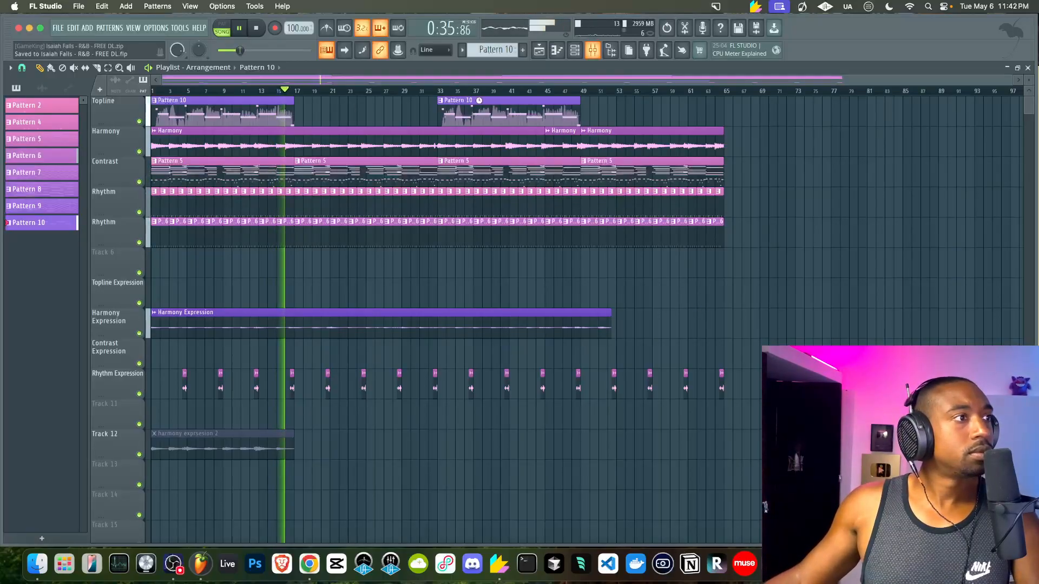
Move both Pattern 10 clips down to Topline Expression, save, and remove the stray clip at bar 70
{"action": "left_click_drag", "start_coordinate": [235, 111], "coordinate": [521, 111]}
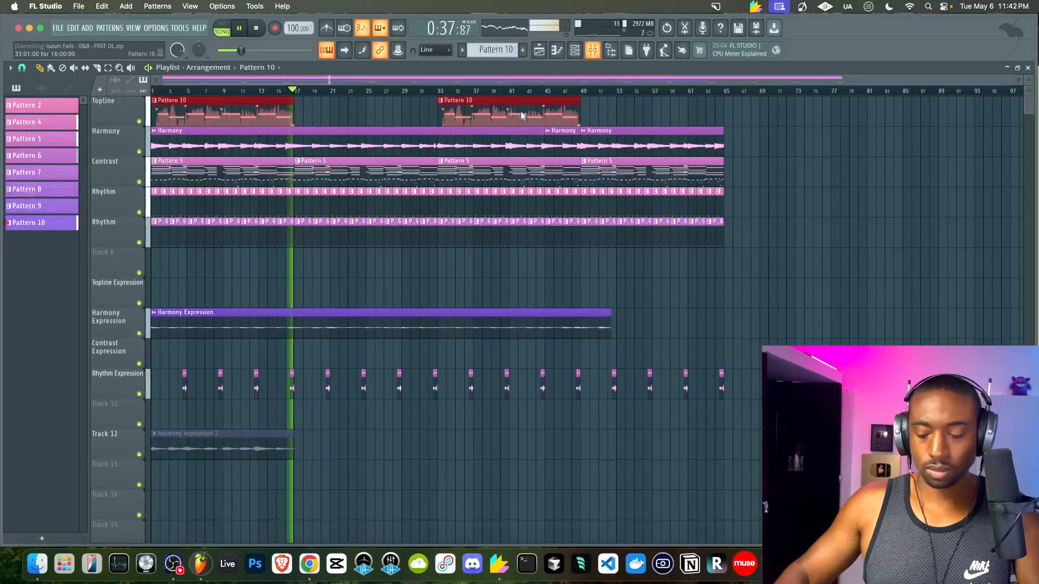
{"action": "key", "text": "shift+Down"}
{"action": "key", "text": "shift+Down"}
{"action": "key", "text": "shift+Down"}
{"action": "key", "text": "shift+Down"}
{"action": "key", "text": "shift+Down"}
{"action": "key", "text": "shift+Down"}
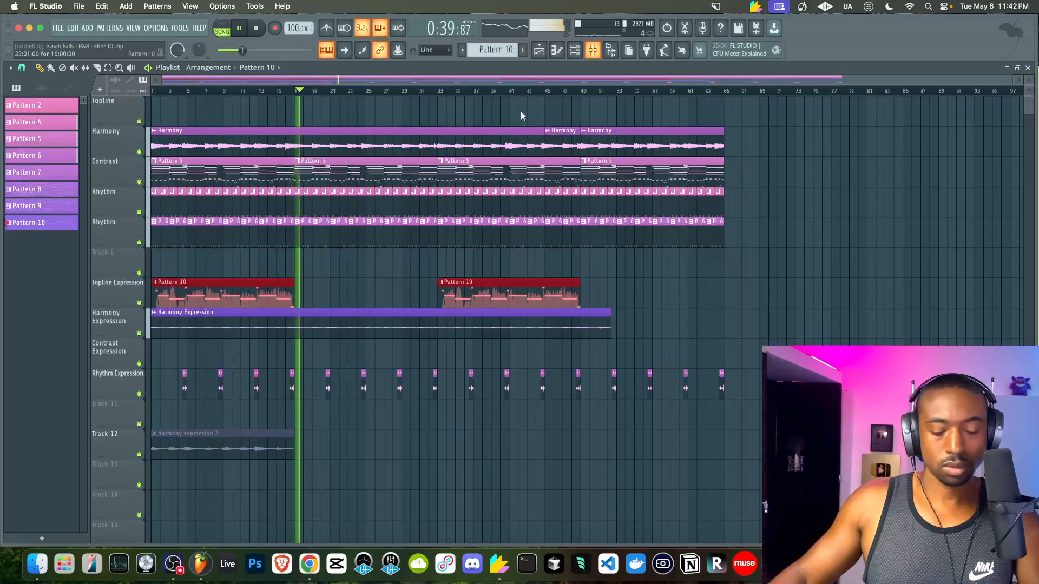
{"action": "key", "text": "super+s"}
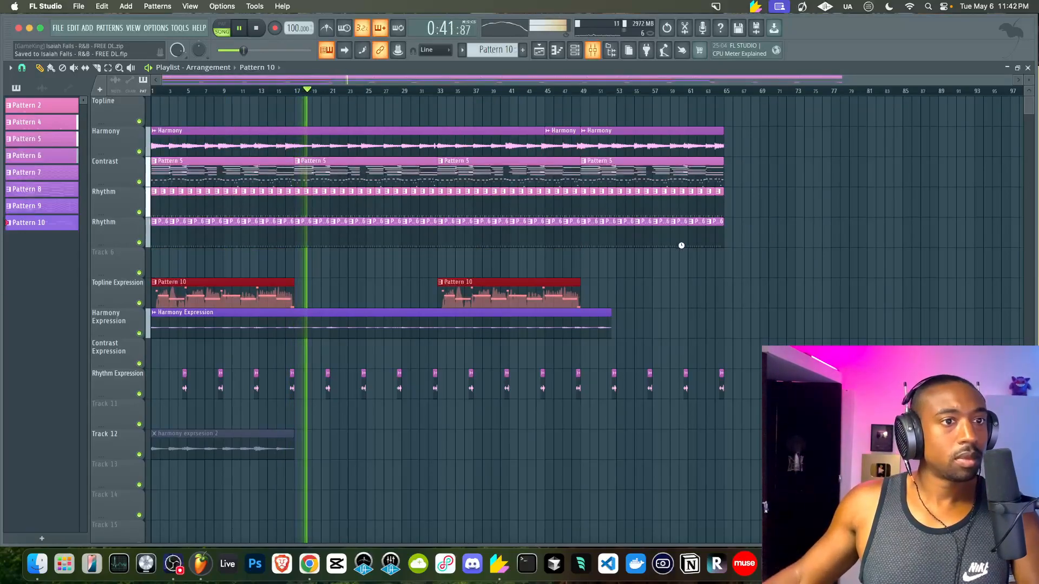
{"action": "left_click", "coordinate": [771, 229]}
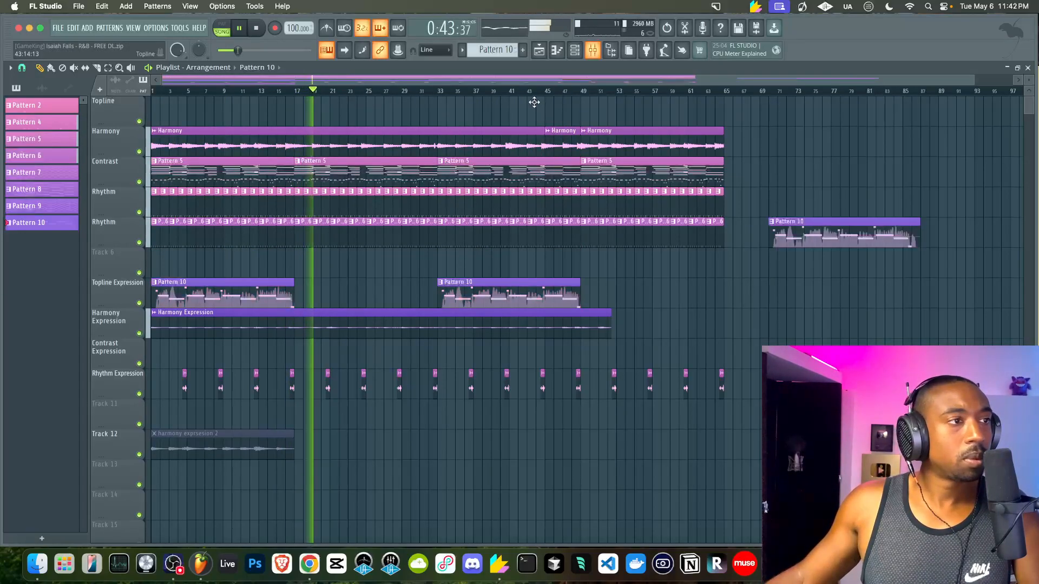
{"action": "right_click", "coordinate": [804, 218]}
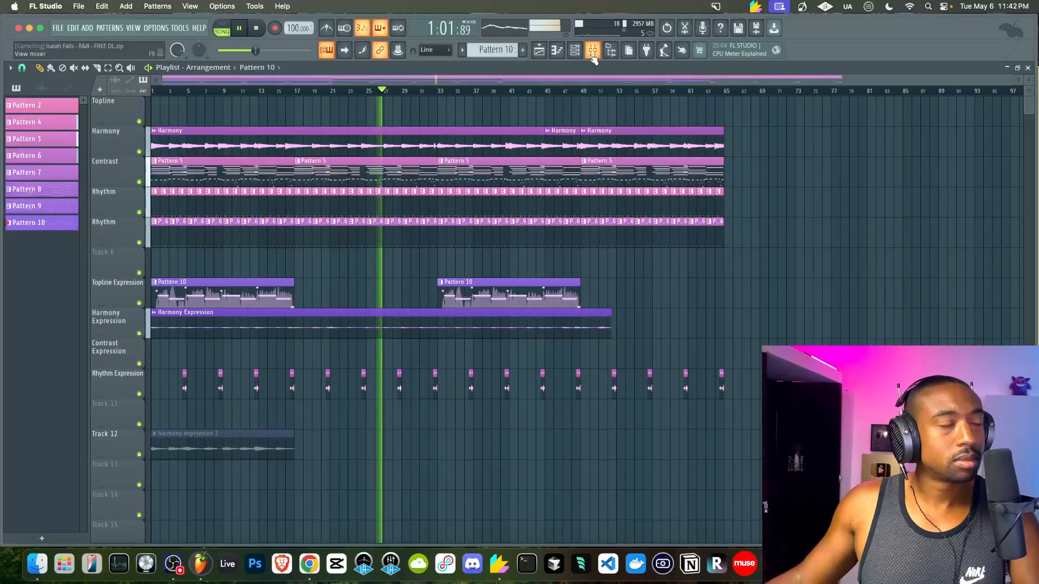
Select the KORG insert in the mixer, then save the FREE DL project
{"action": "left_click", "coordinate": [592, 56]}
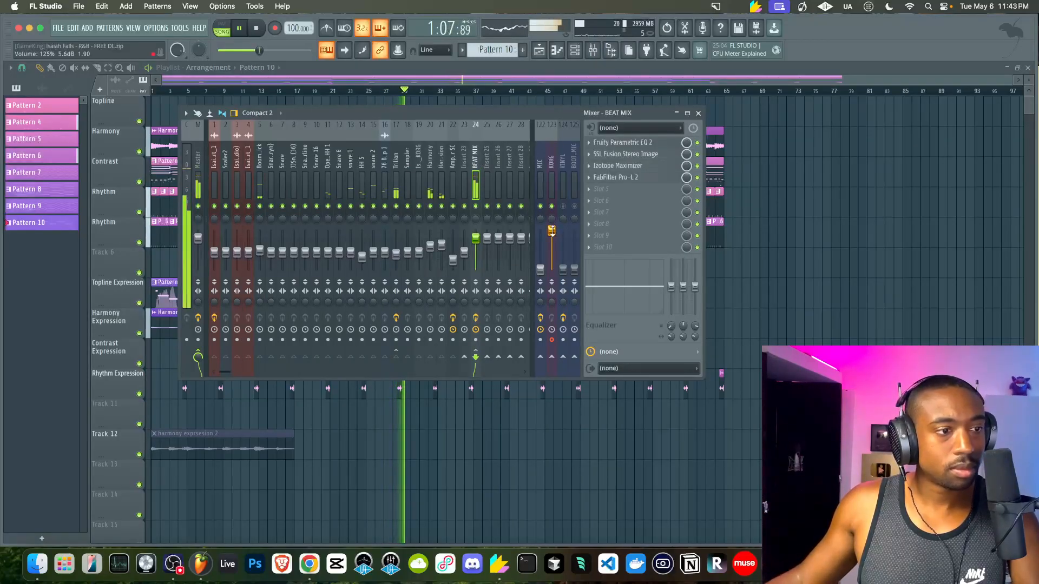
{"action": "left_click", "coordinate": [554, 247]}
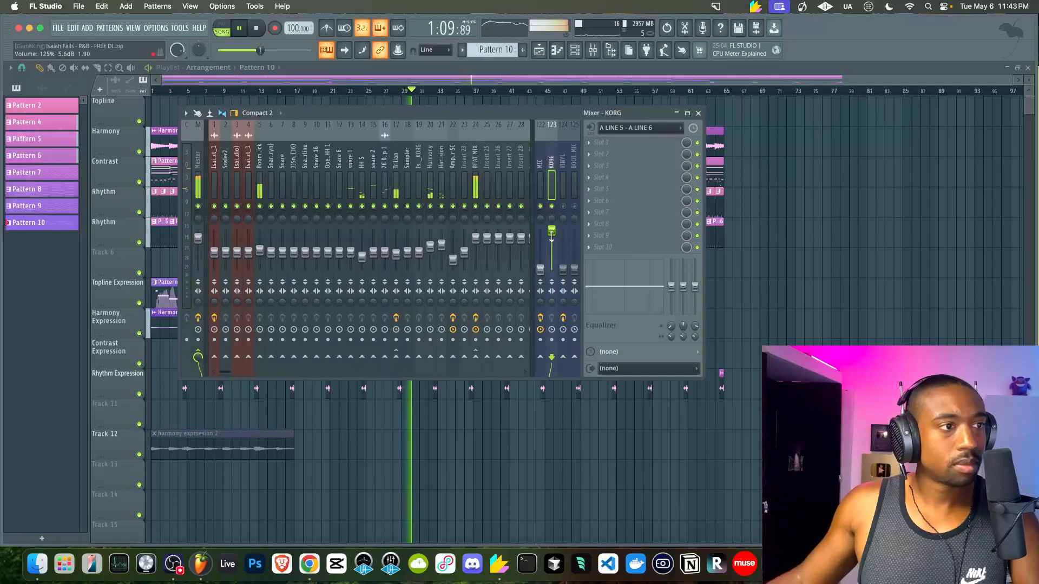
{"action": "right_click", "coordinate": [736, 270]}
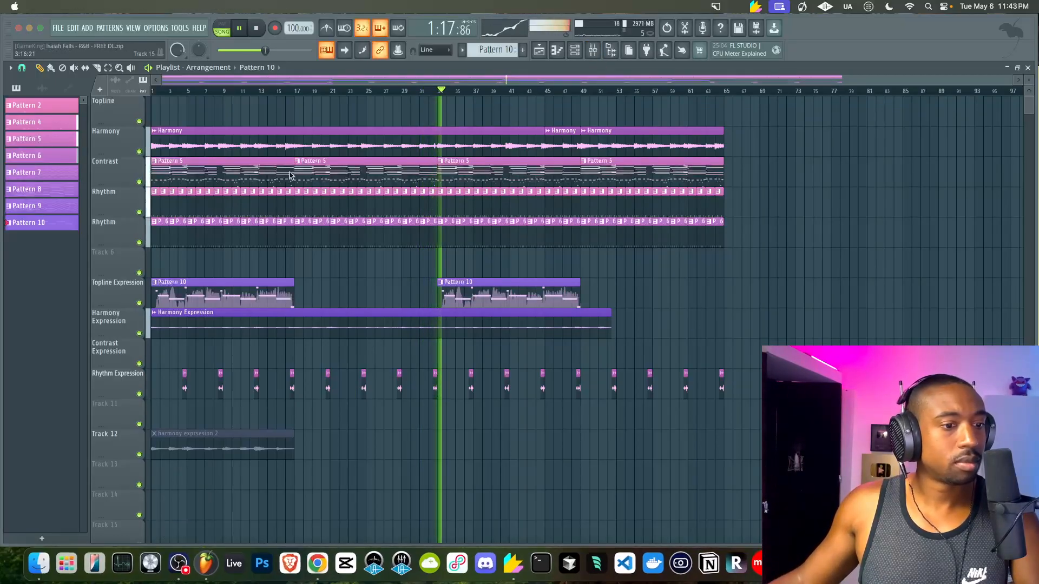
{"action": "left_click", "coordinate": [210, 36]}
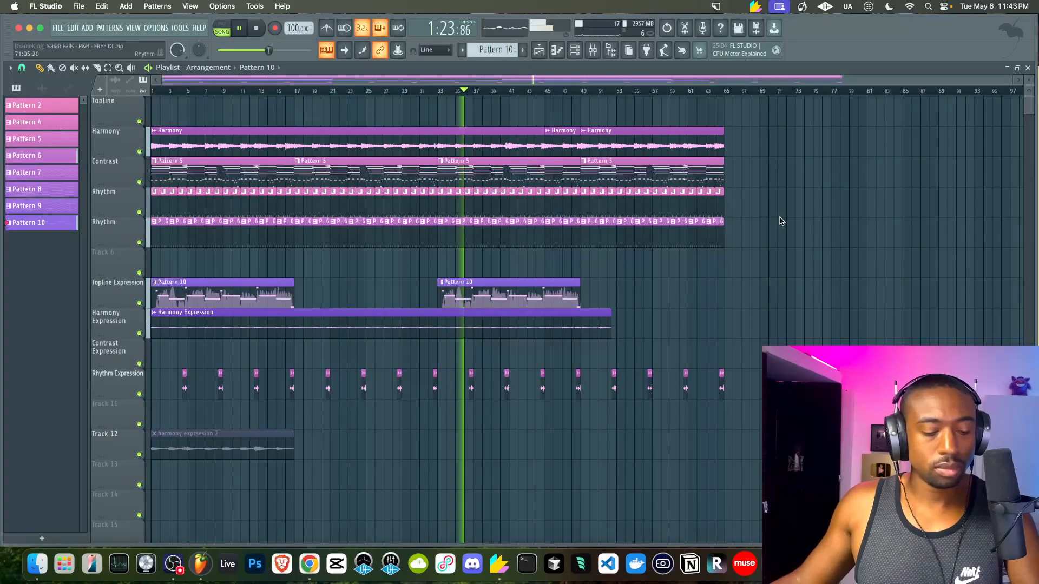
{"action": "key", "text": "super+s"}
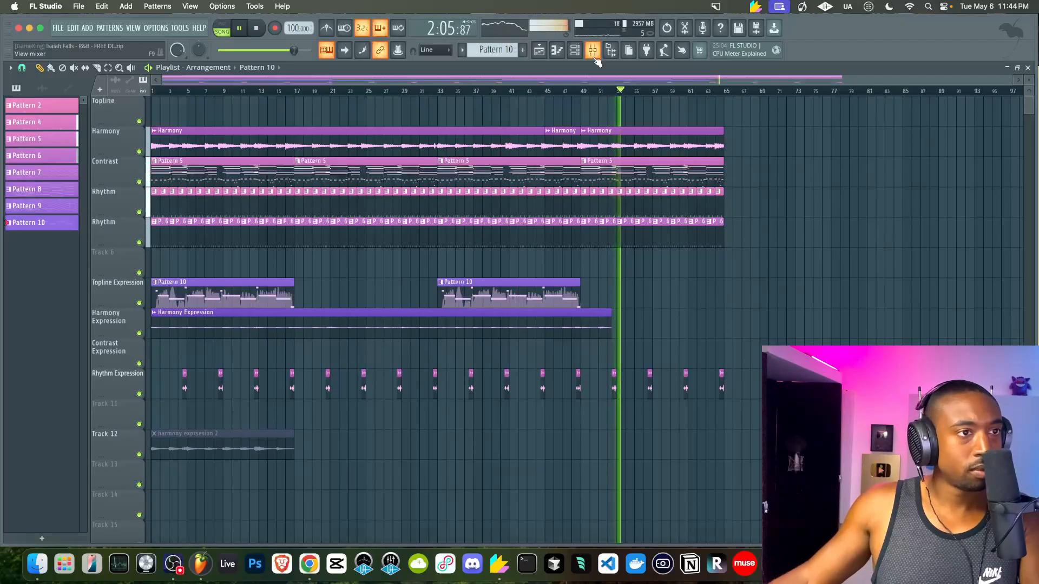
{"action": "key", "text": "super+s"}
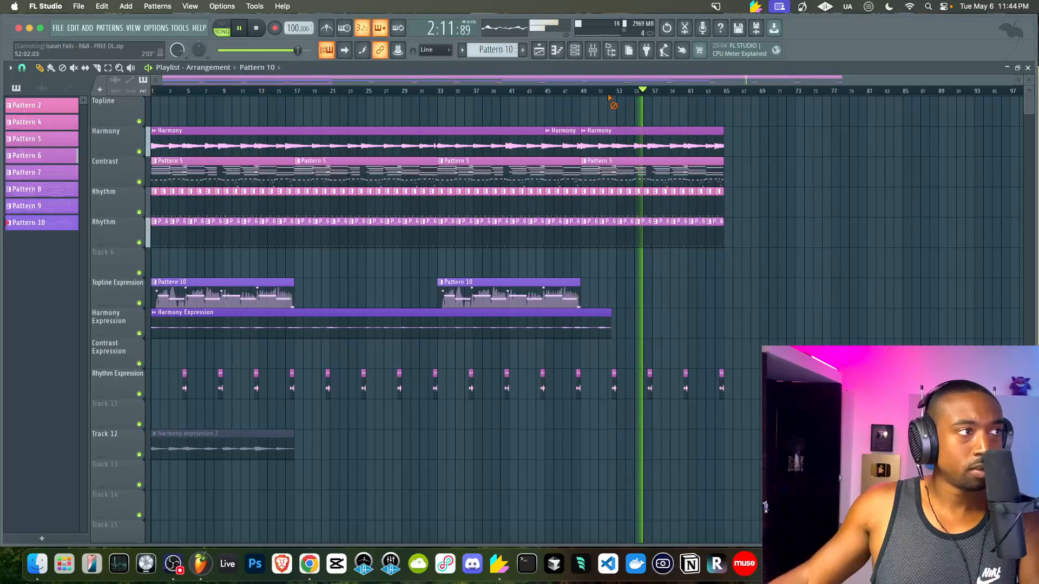
Stop playback back at the song start and close the mixer
{"action": "left_click", "coordinate": [592, 50]}
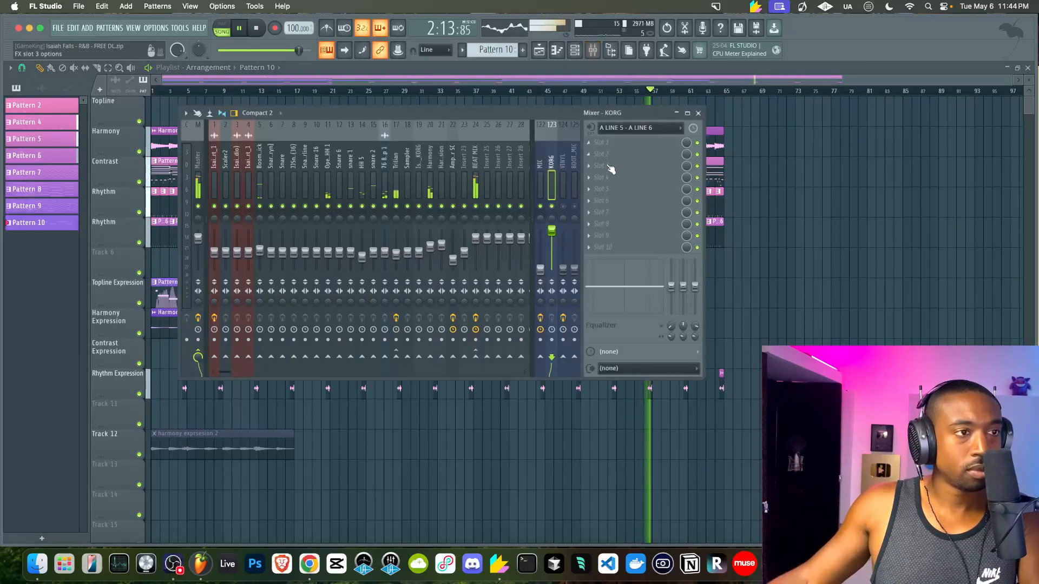
{"action": "key", "text": "F9"}
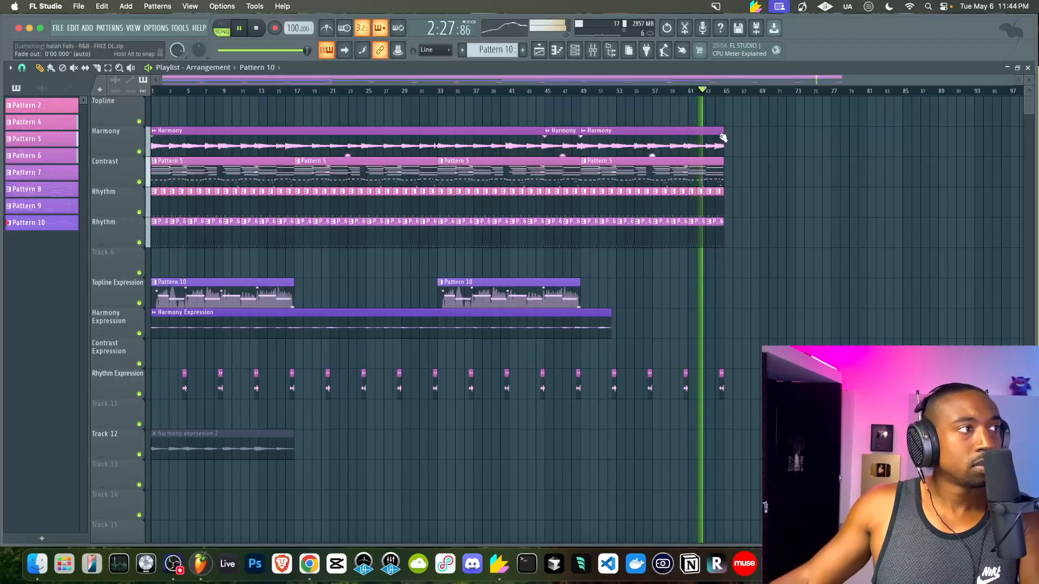
{"action": "left_click", "coordinate": [592, 51]}
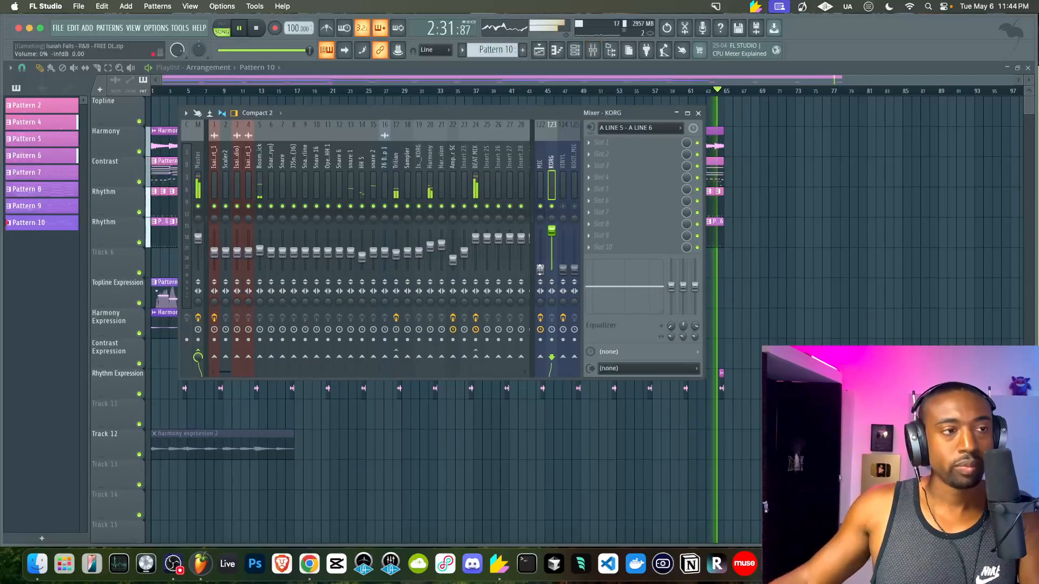
{"action": "key", "text": "space"}
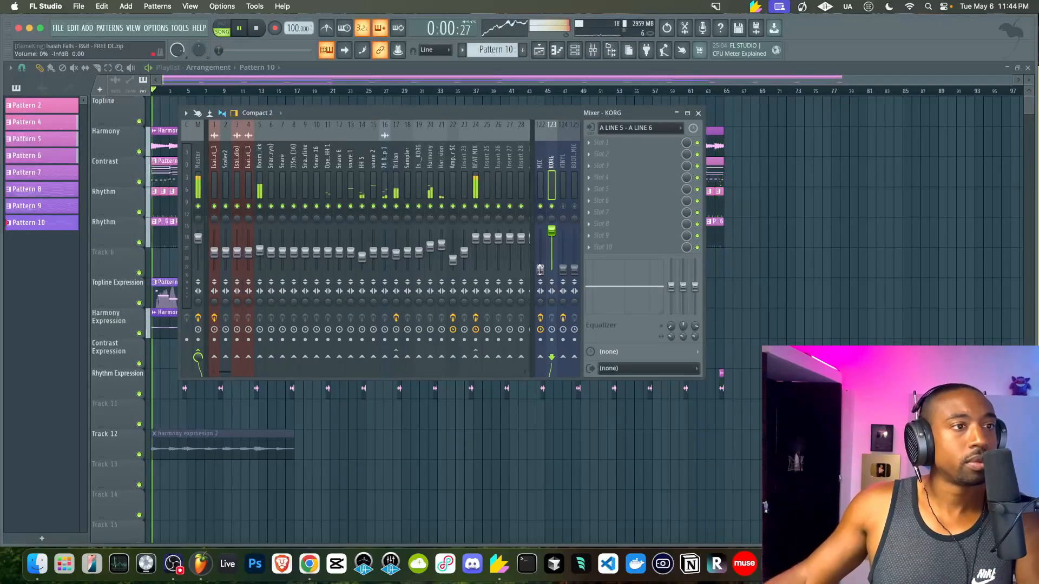
{"action": "key", "text": "F9"}
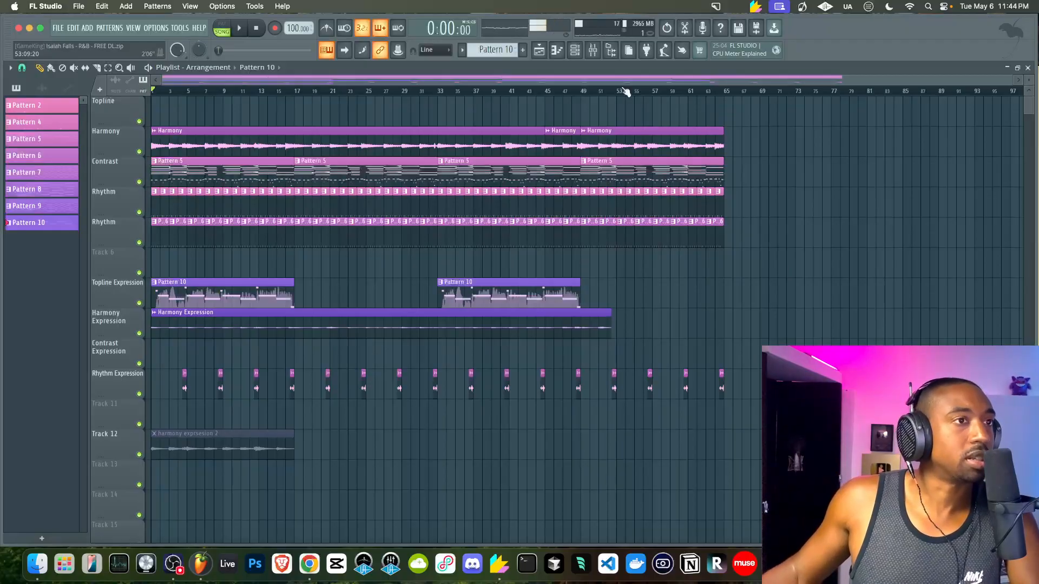